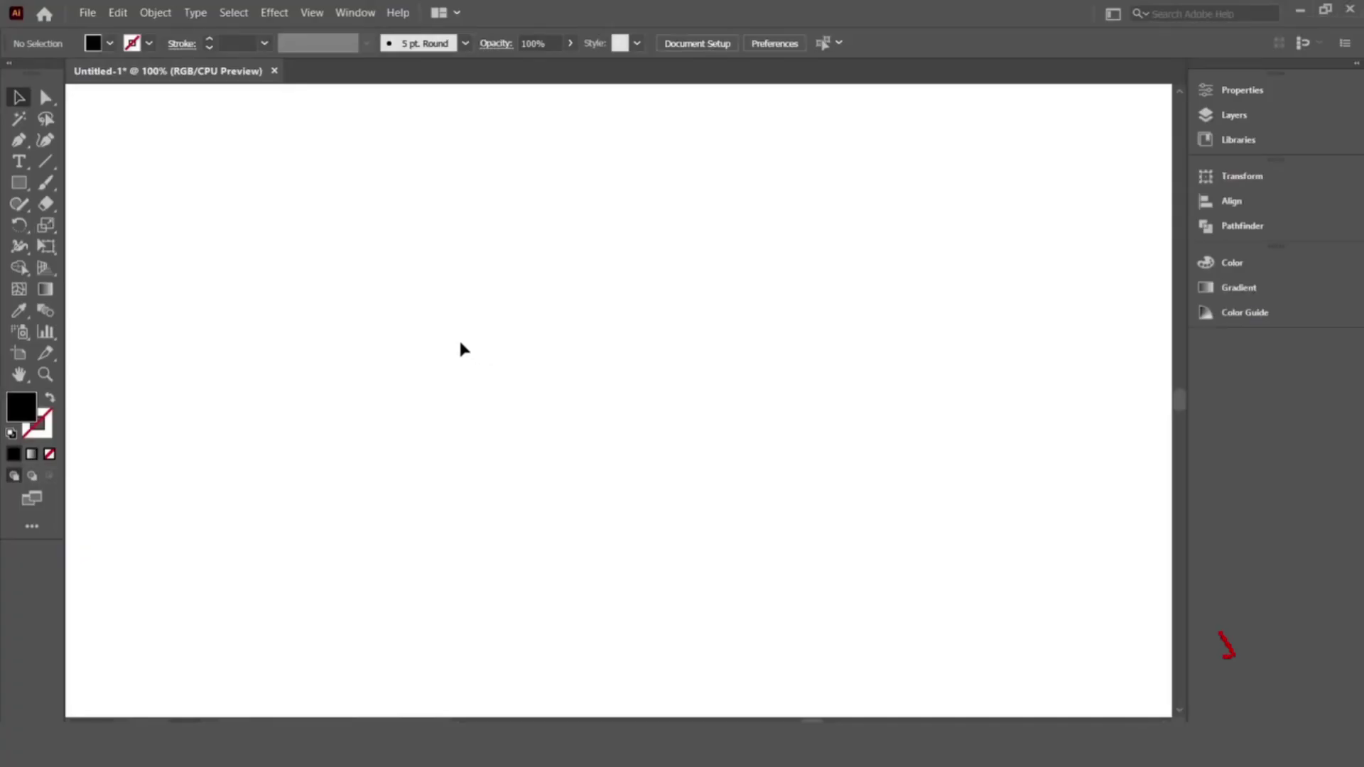
Step: Place the Client Sketch image from Downloads onto the artboard
left_click(88, 13)
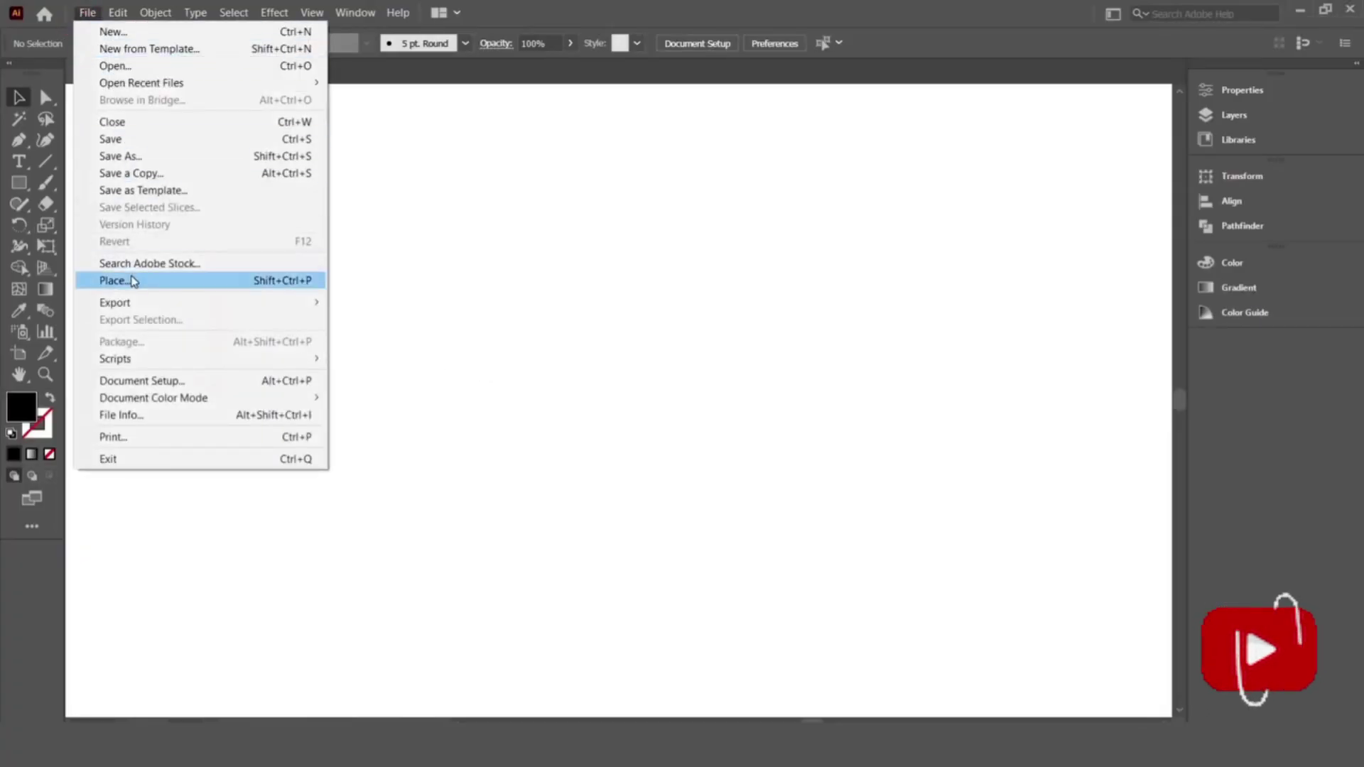
left_click(107, 279)
left_click(80, 365)
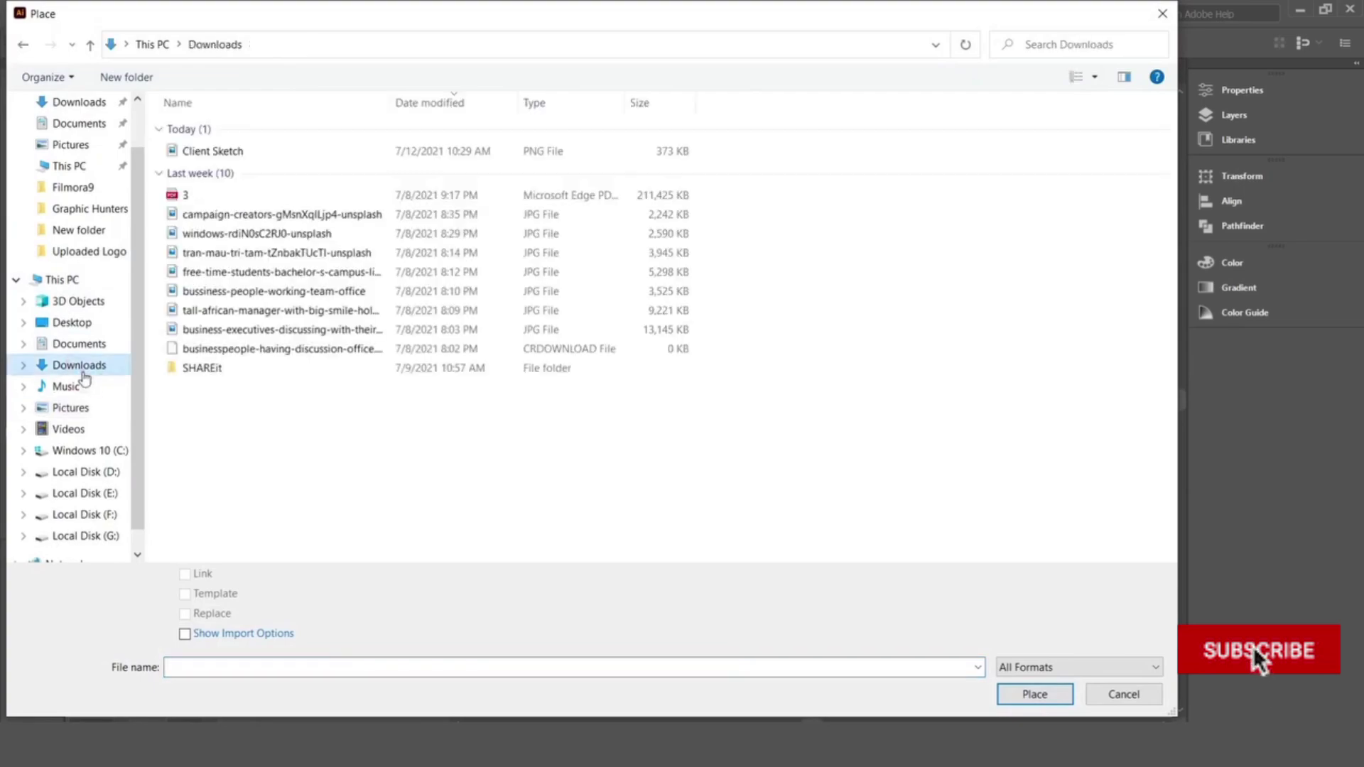
left_click(207, 152)
left_click(1035, 694)
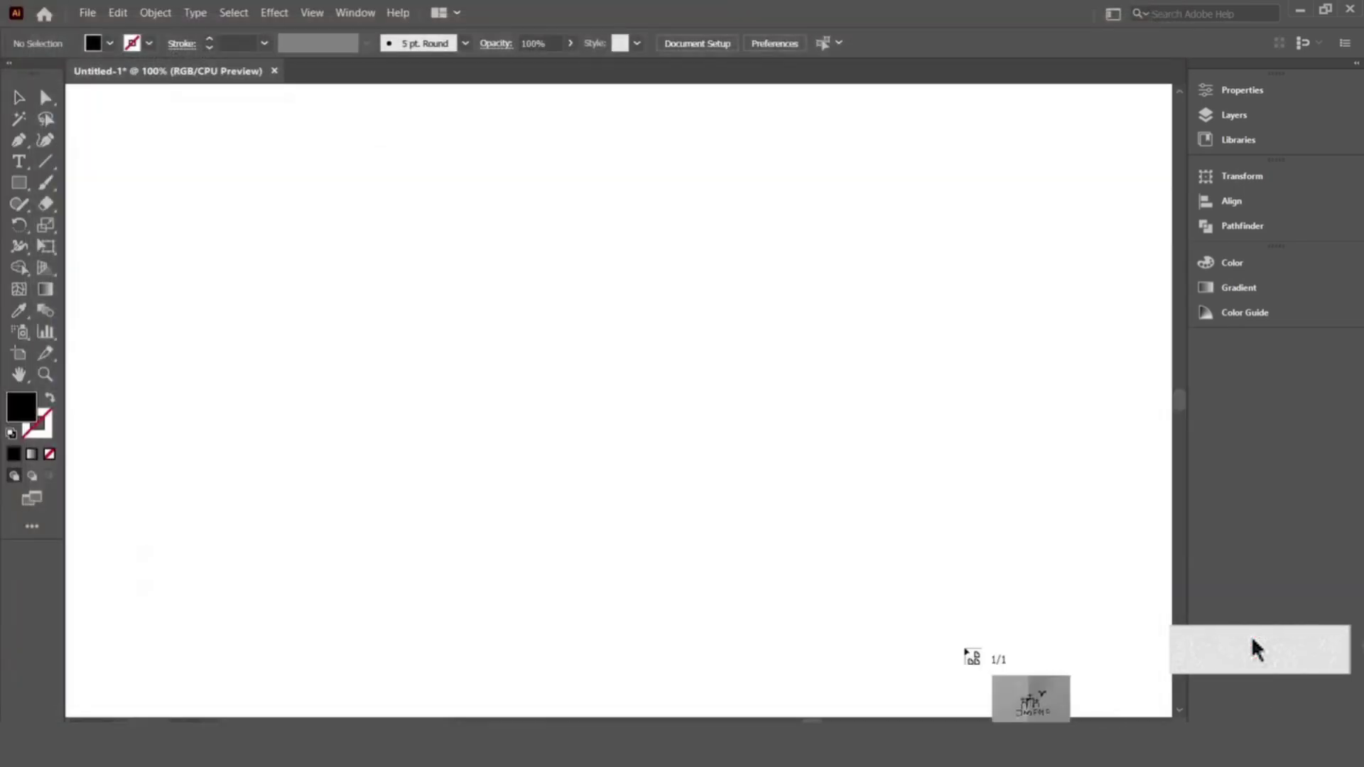
left_click_drag(353, 291, 536, 398)
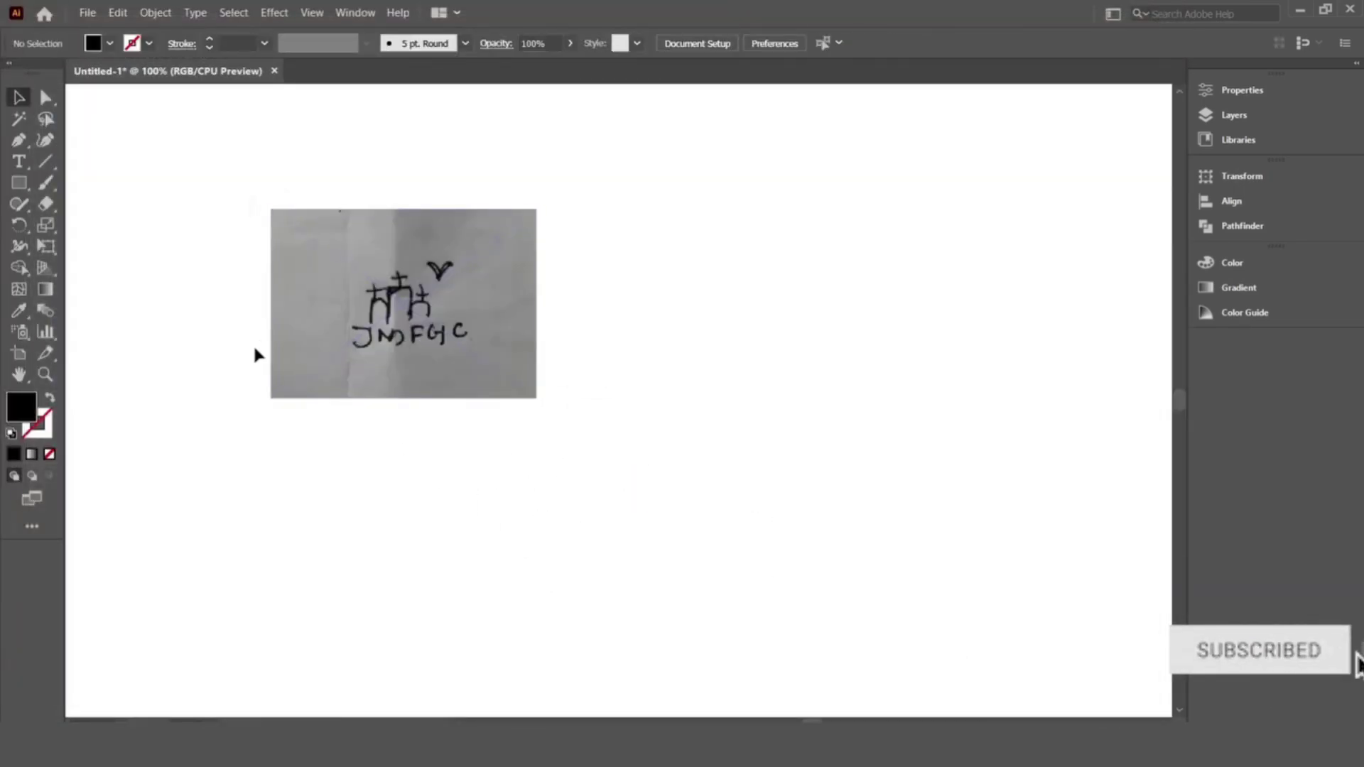
scroll(271, 334, "up", 1)
scroll(379, 338, "up", 1)
scroll(682, 309, "up", 1)
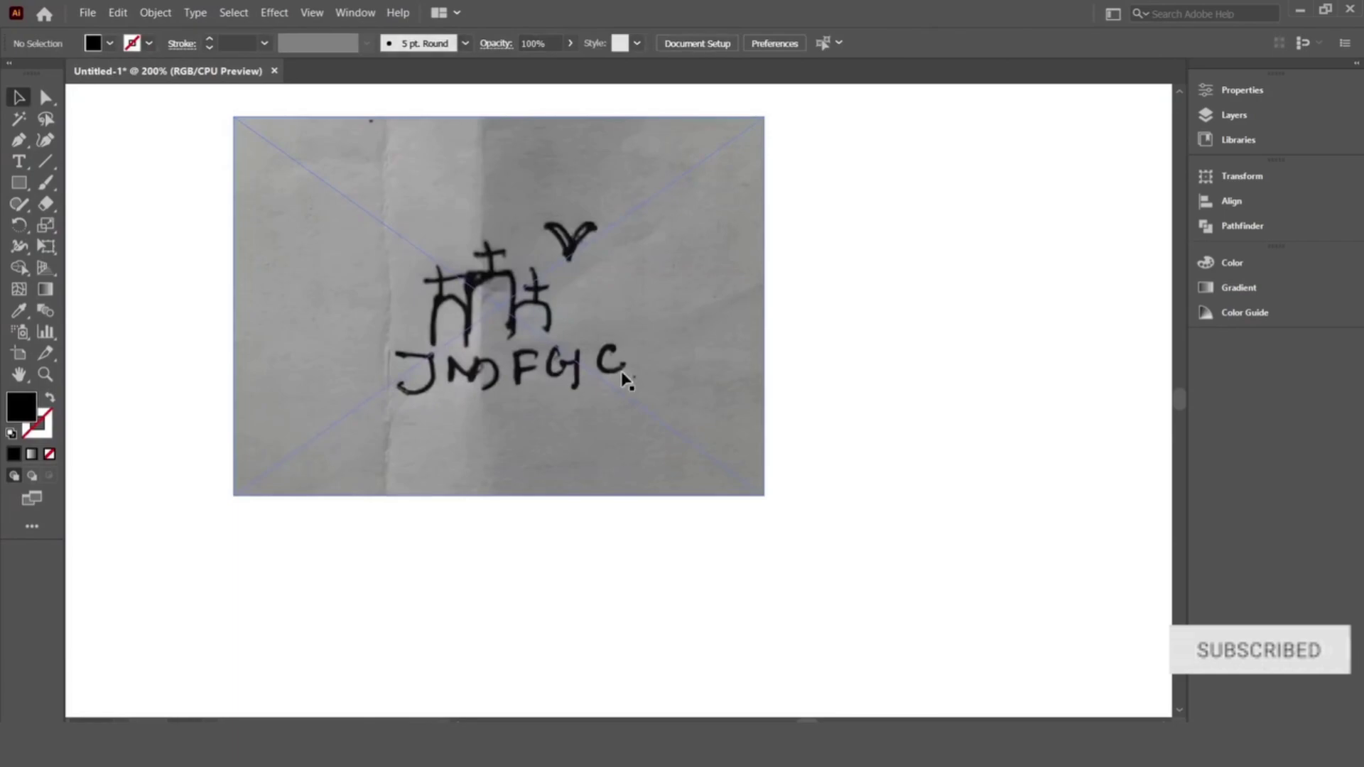
Step: Lock the placed sketch photo in place and zoom in on it
left_click(158, 14)
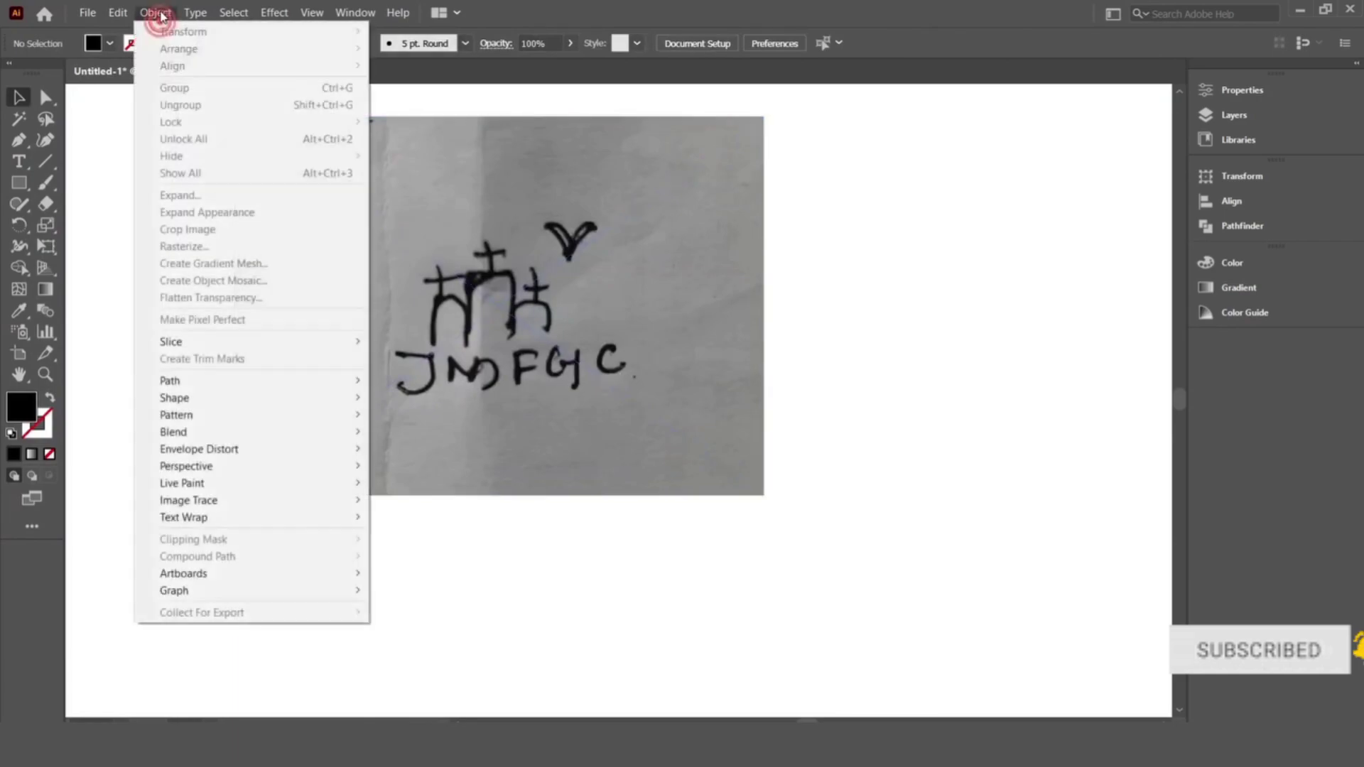
left_click(426, 213)
left_click(155, 12)
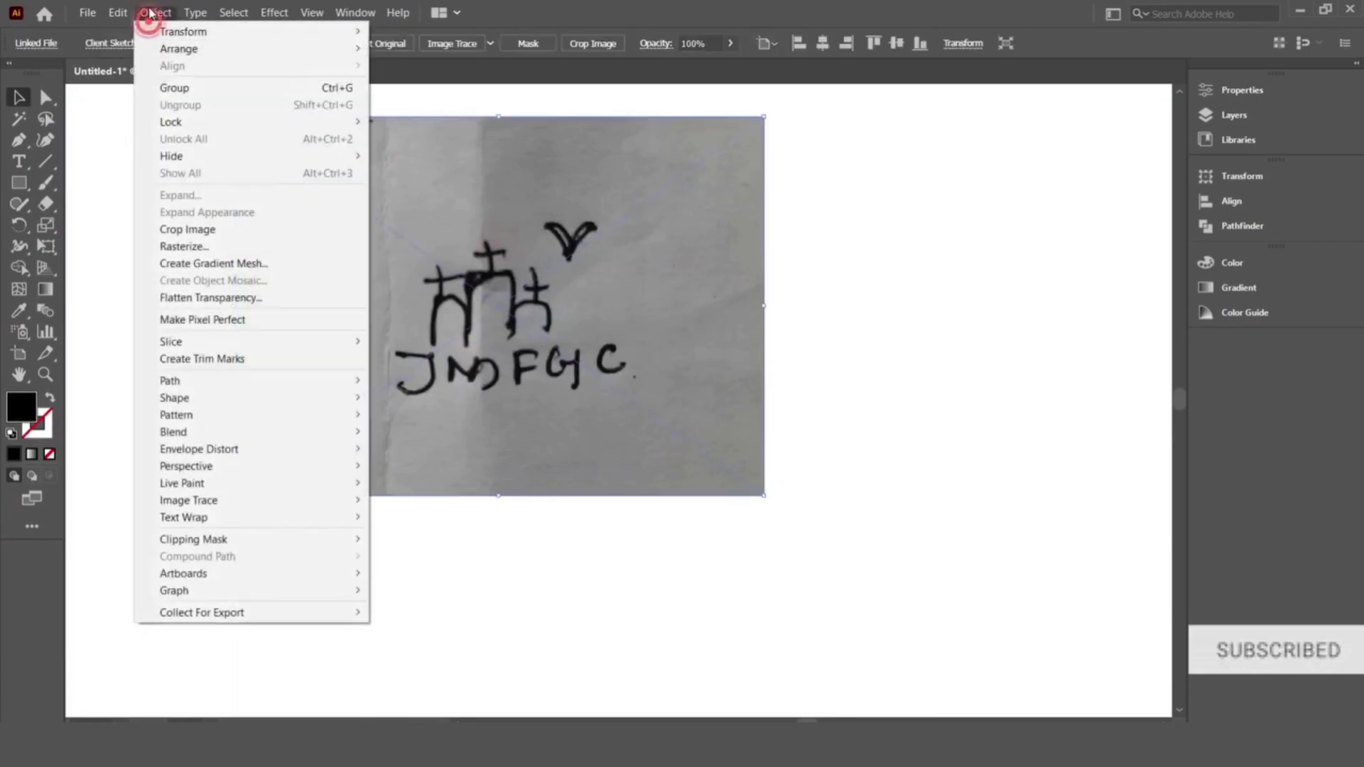
mouse_move(170, 122)
left_click(490, 122)
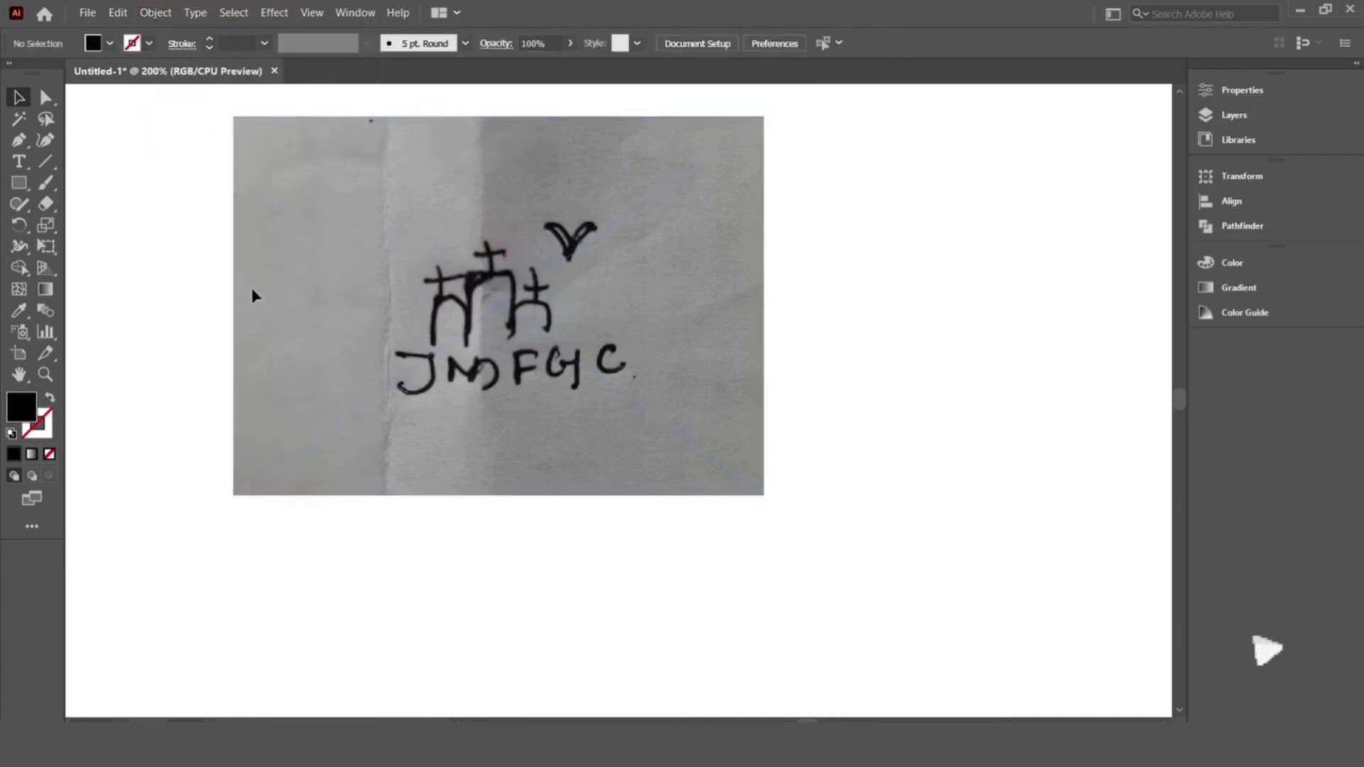
scroll(419, 284, "up", 2)
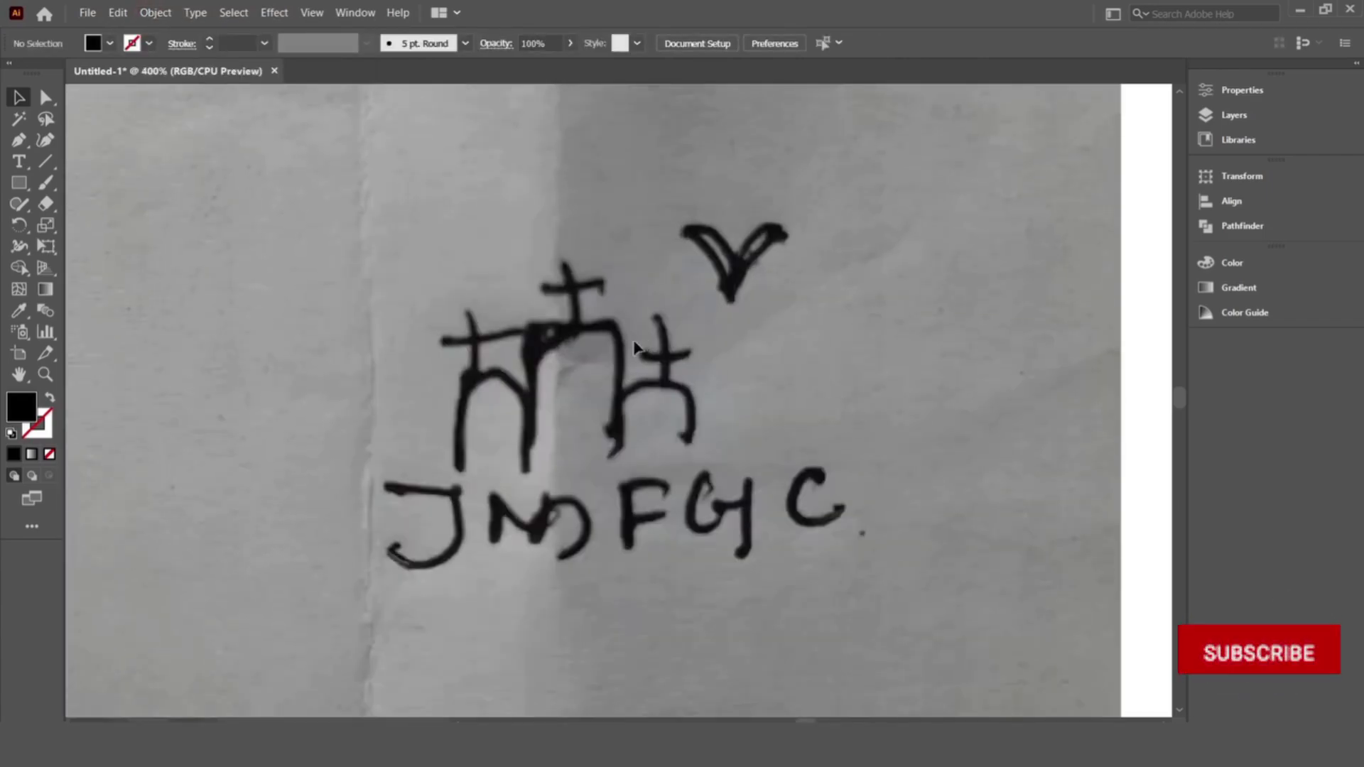
scroll(547, 466, "up", 1)
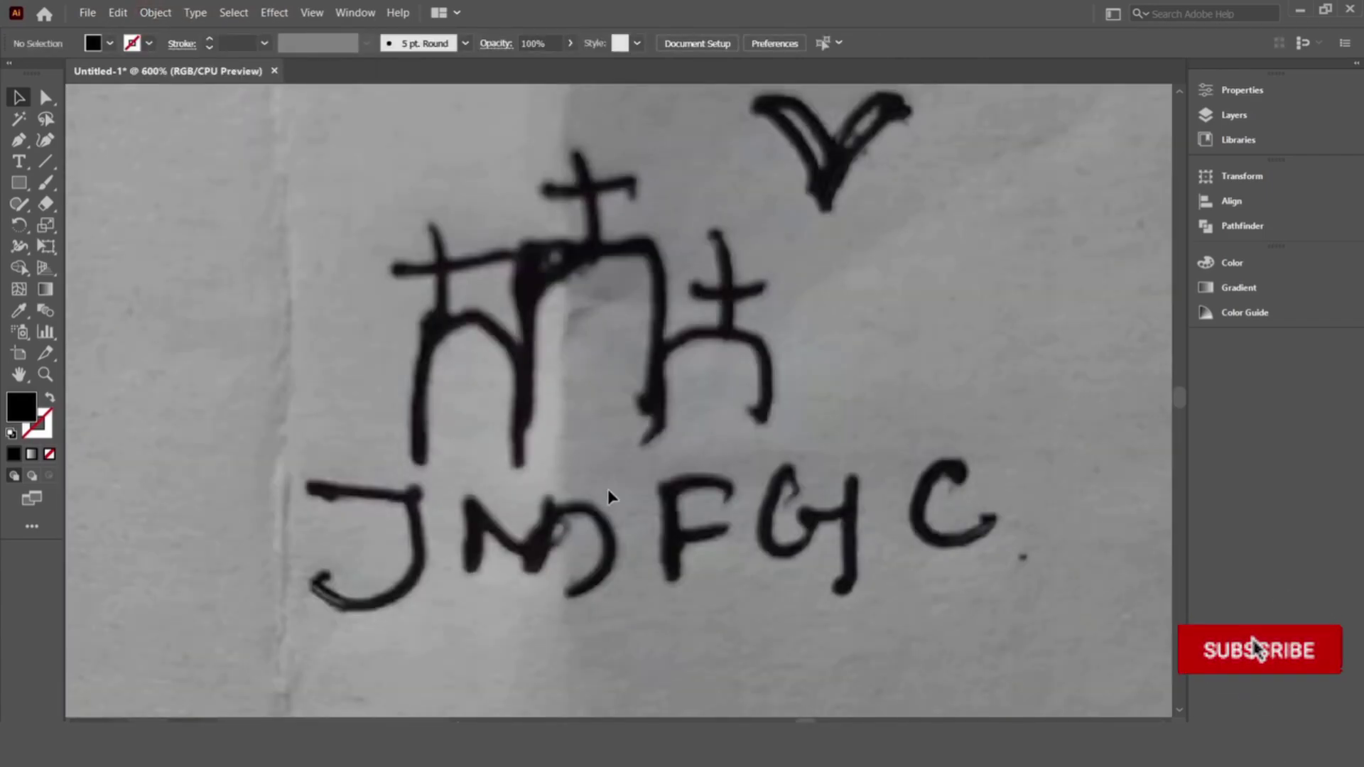
left_click(18, 183)
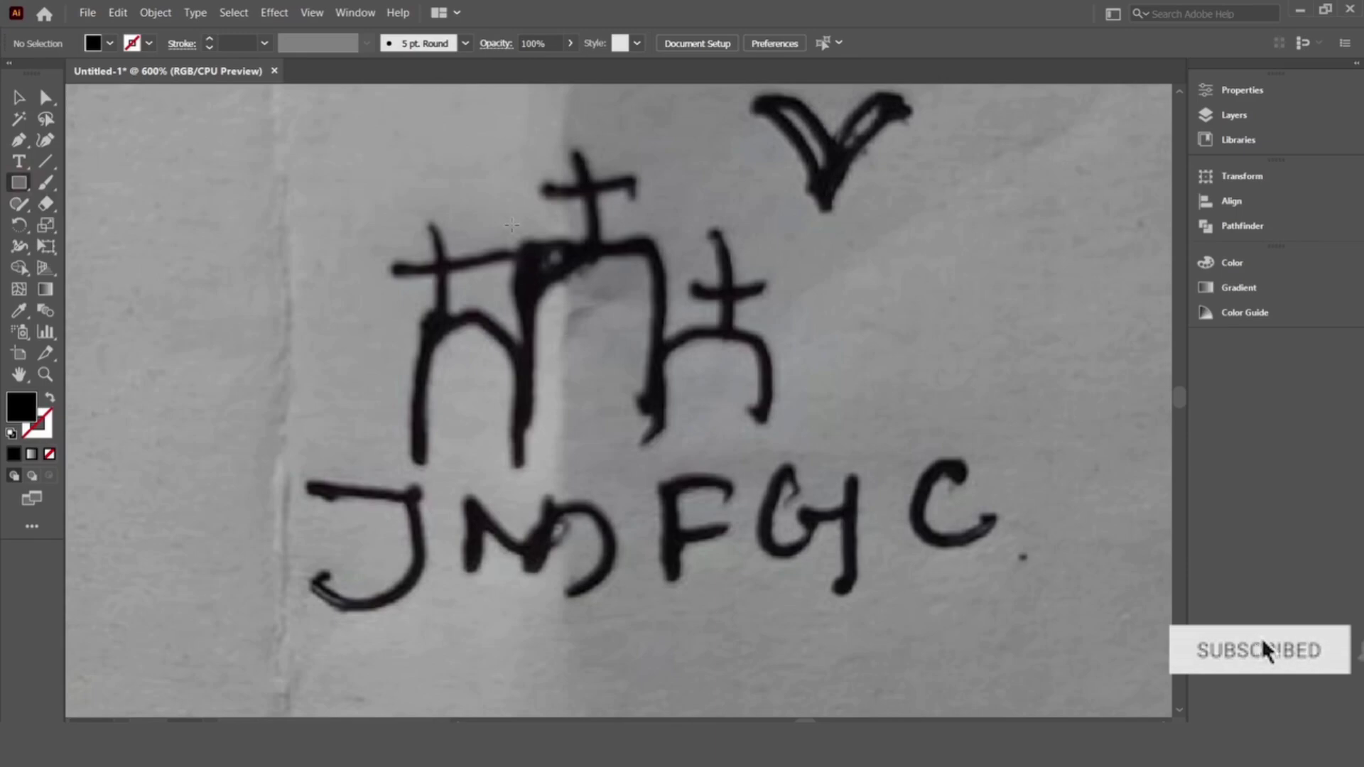
Step: Draw a tall outline-only, unfilled rectangle over the sketch's middle tower
left_click_drag(511, 225, 661, 625)
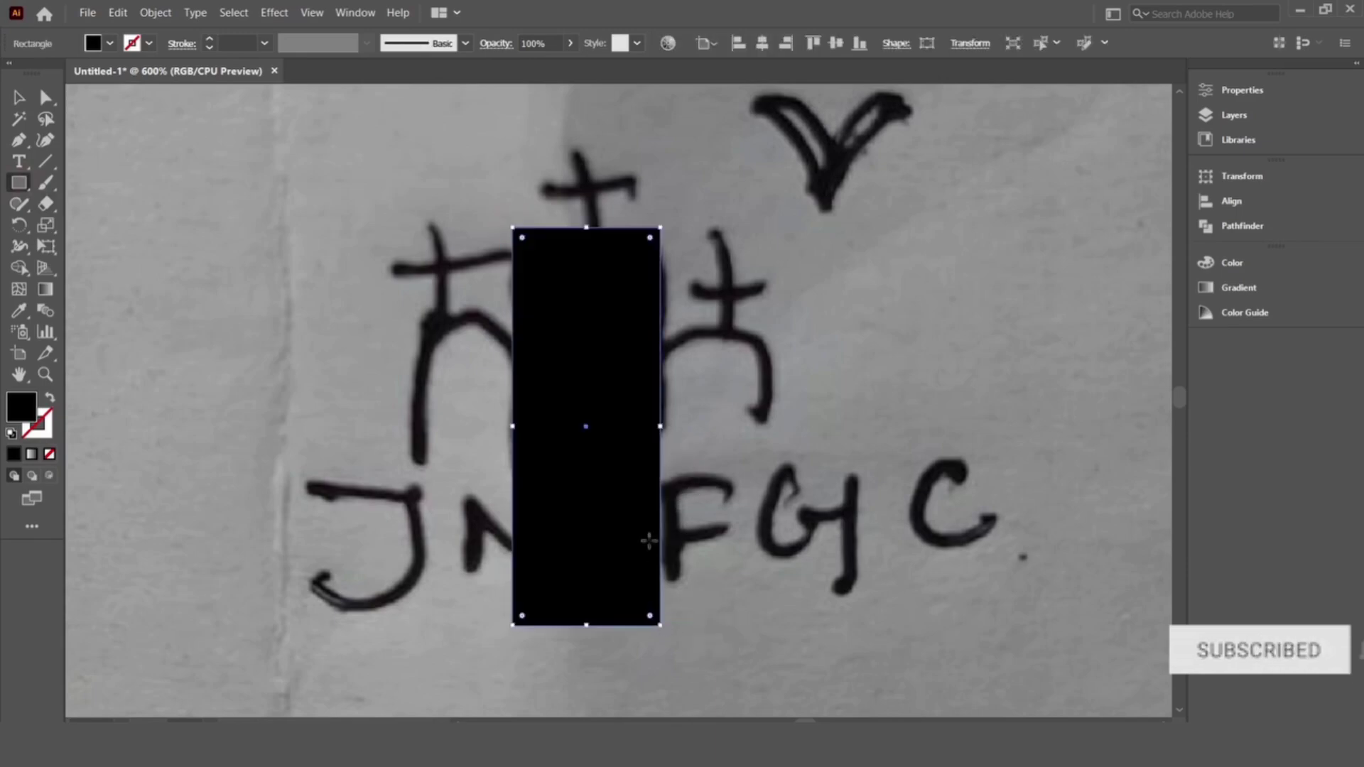
left_click(51, 400)
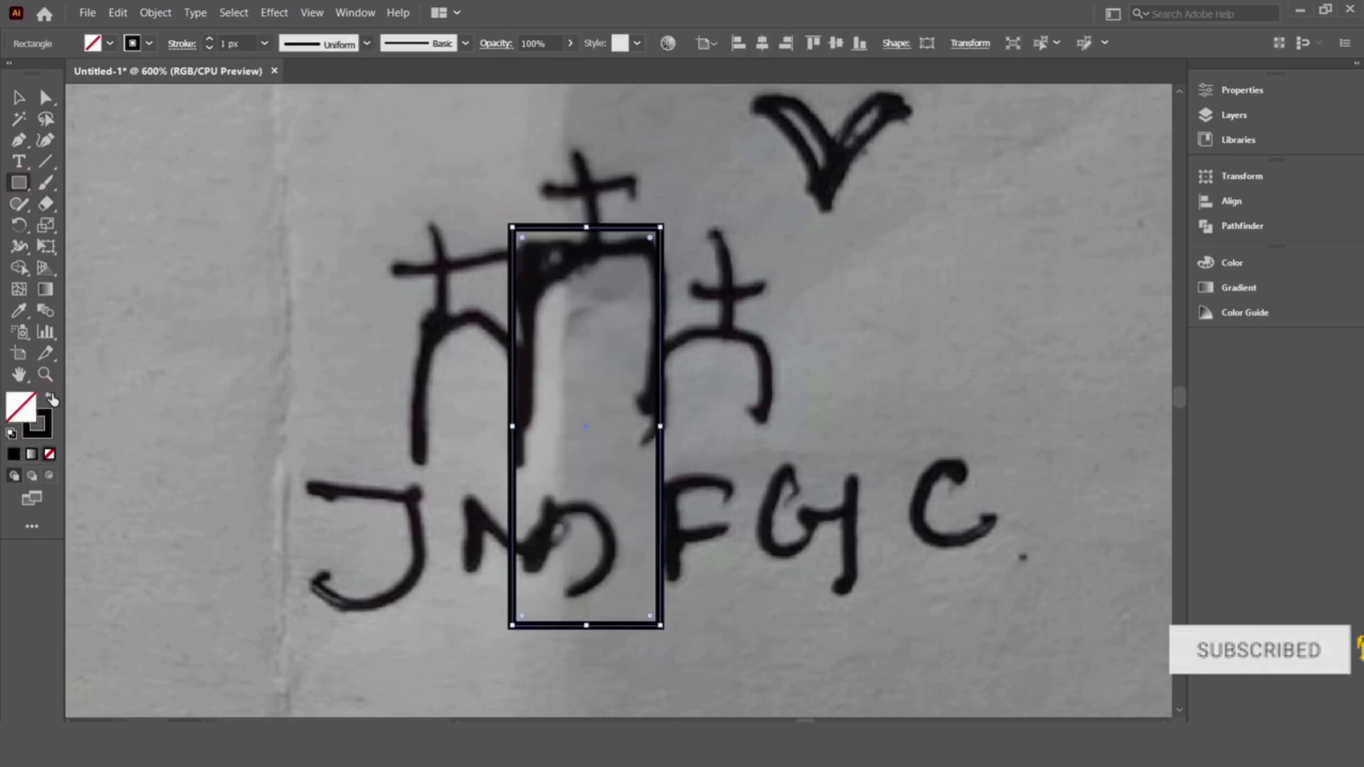
left_click(202, 160)
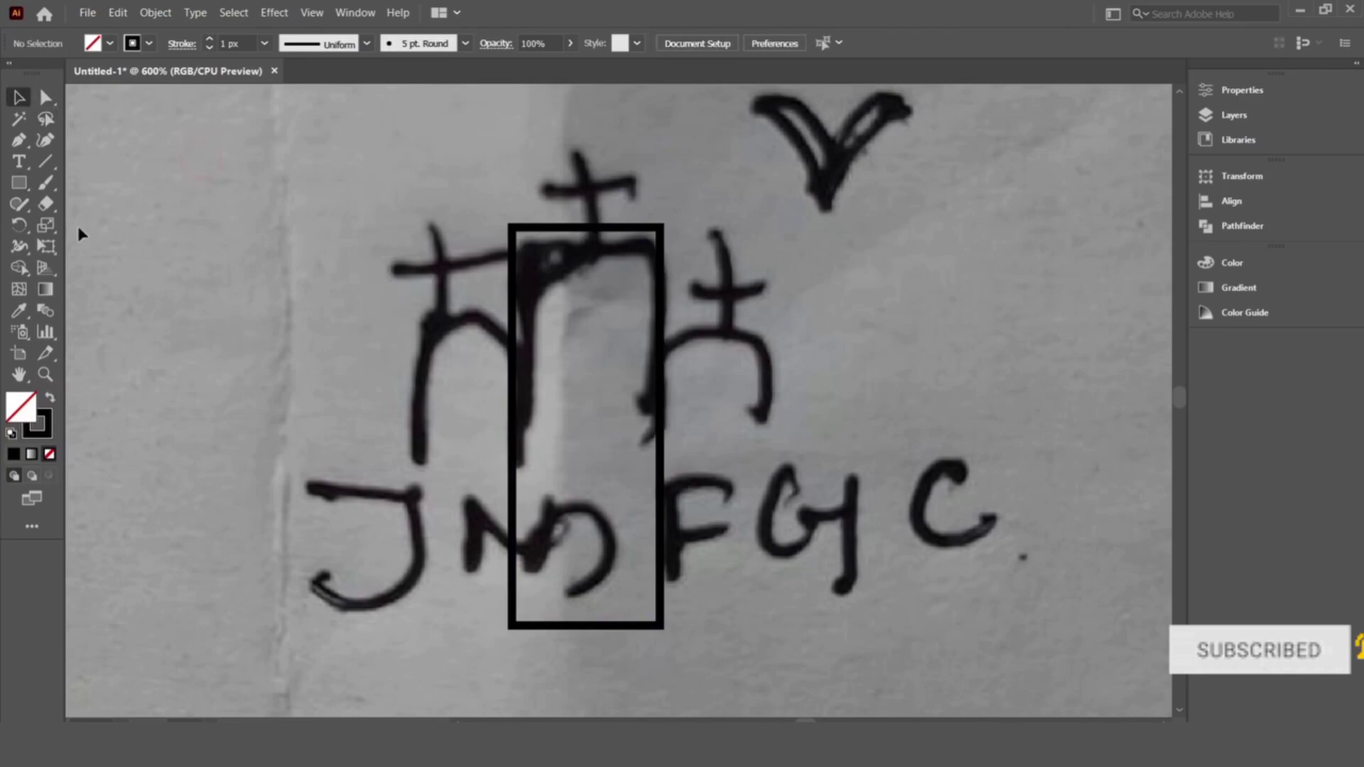
Step: Draw a shorter rectangle over the left tower and Alt-drag a copy over the right tower
left_click(19, 182)
left_click_drag(408, 342, 513, 567)
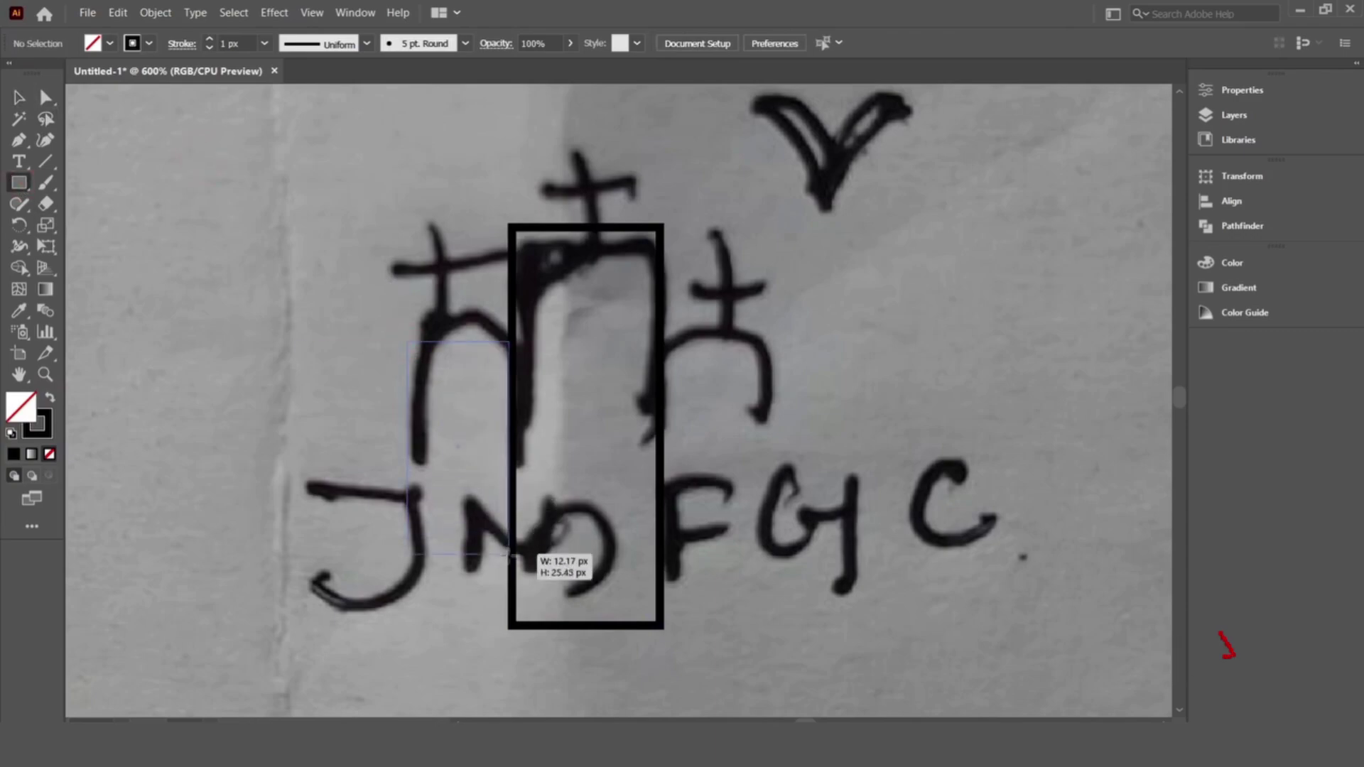
left_click(19, 97)
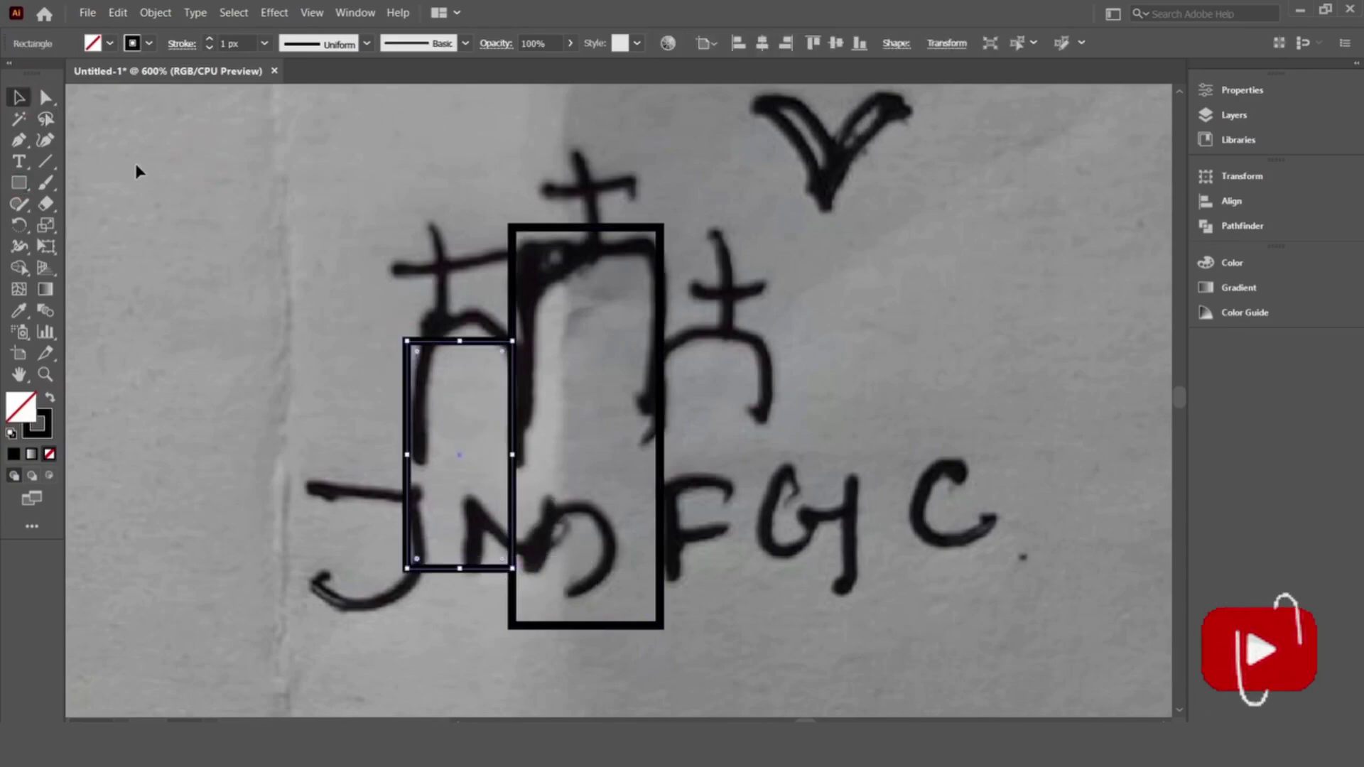
left_click(244, 281)
left_click(419, 454)
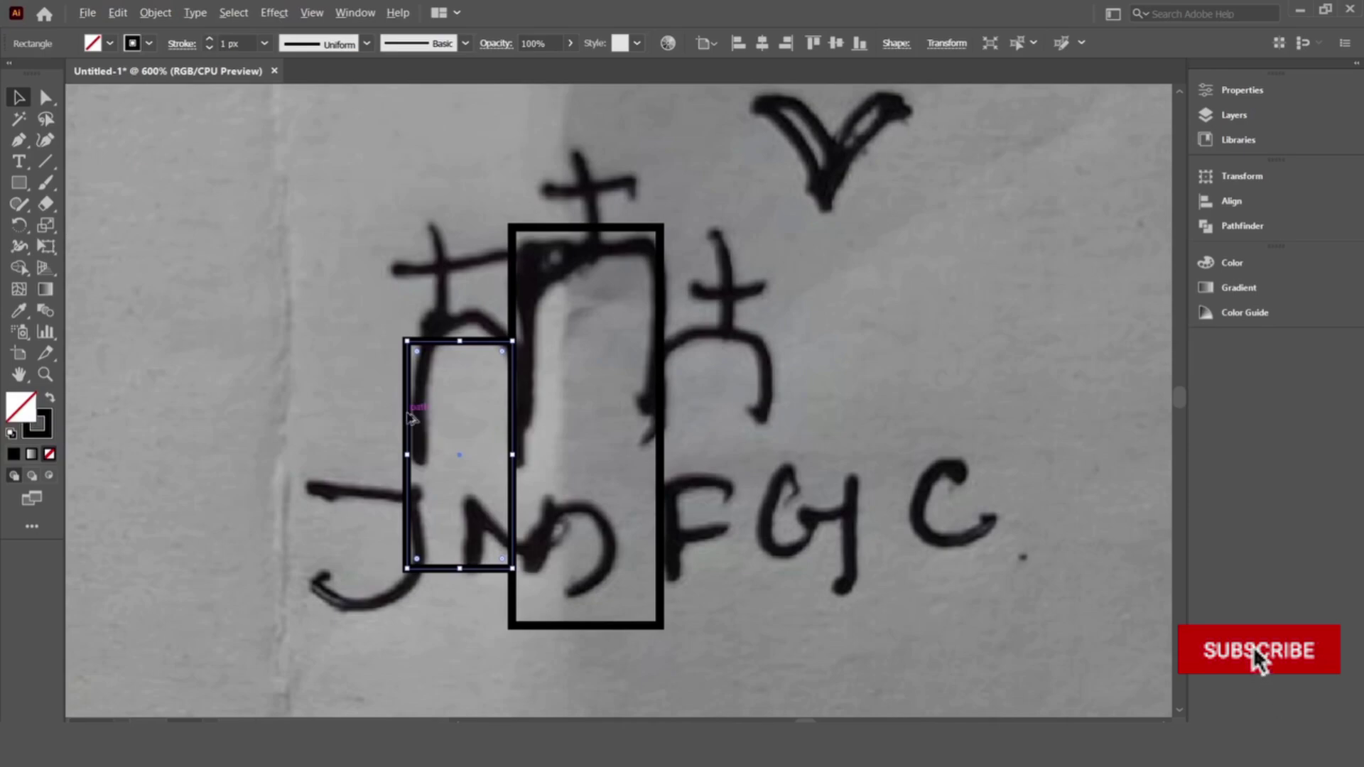
left_click_drag(412, 418, 668, 417)
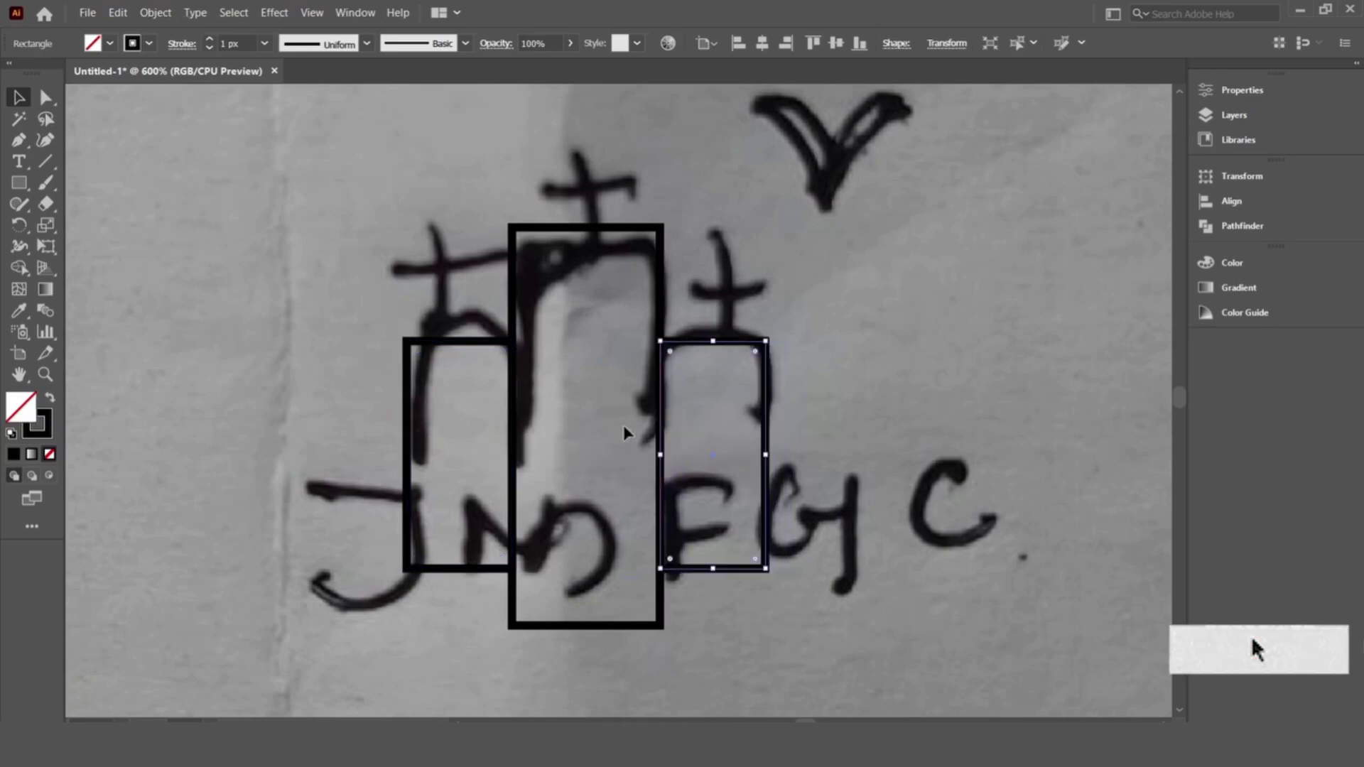
scroll(626, 434, "down", 3)
left_click_drag(417, 360, 648, 459)
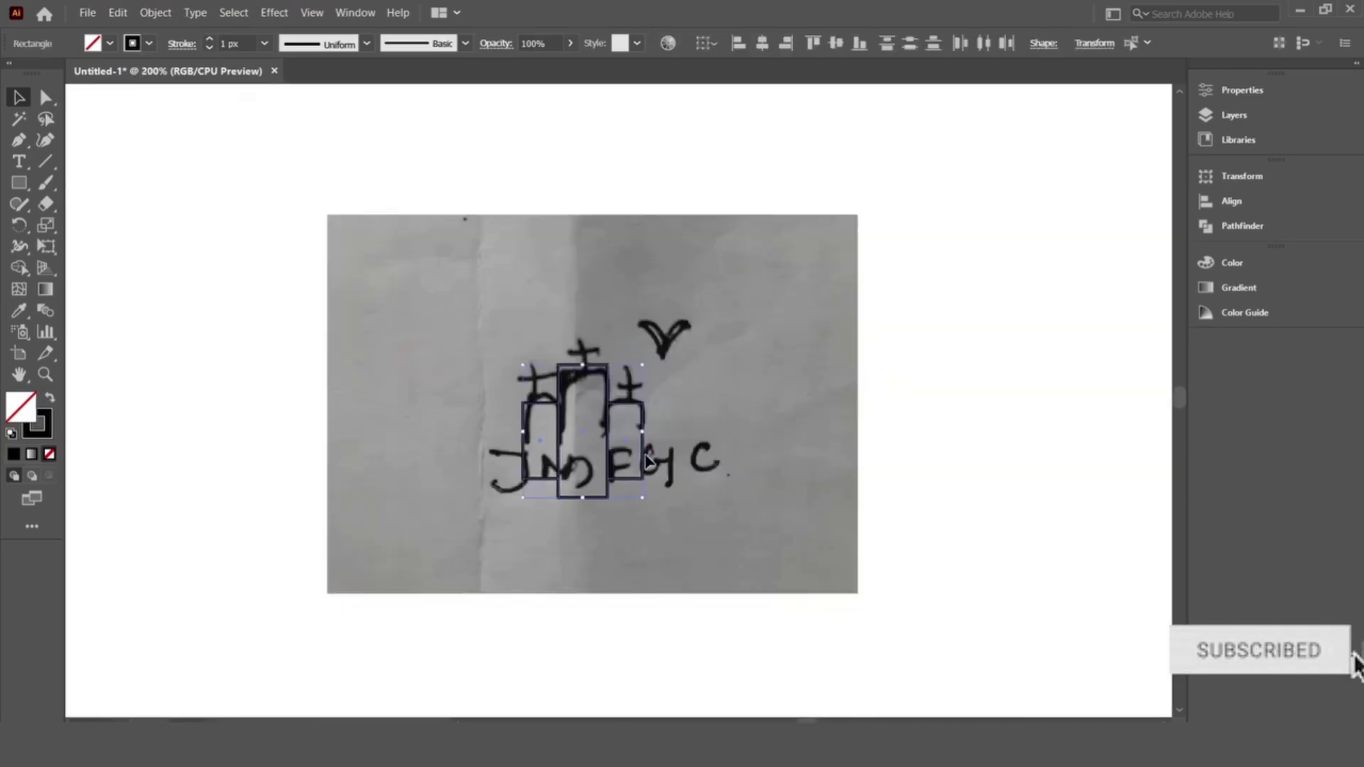
left_click(879, 466)
key("ctrl+a")
Step: Move the three rectangles onto blank artboard and round the middle one's top into an arch
left_click_drag(610, 460, 1004, 434)
left_click(962, 524)
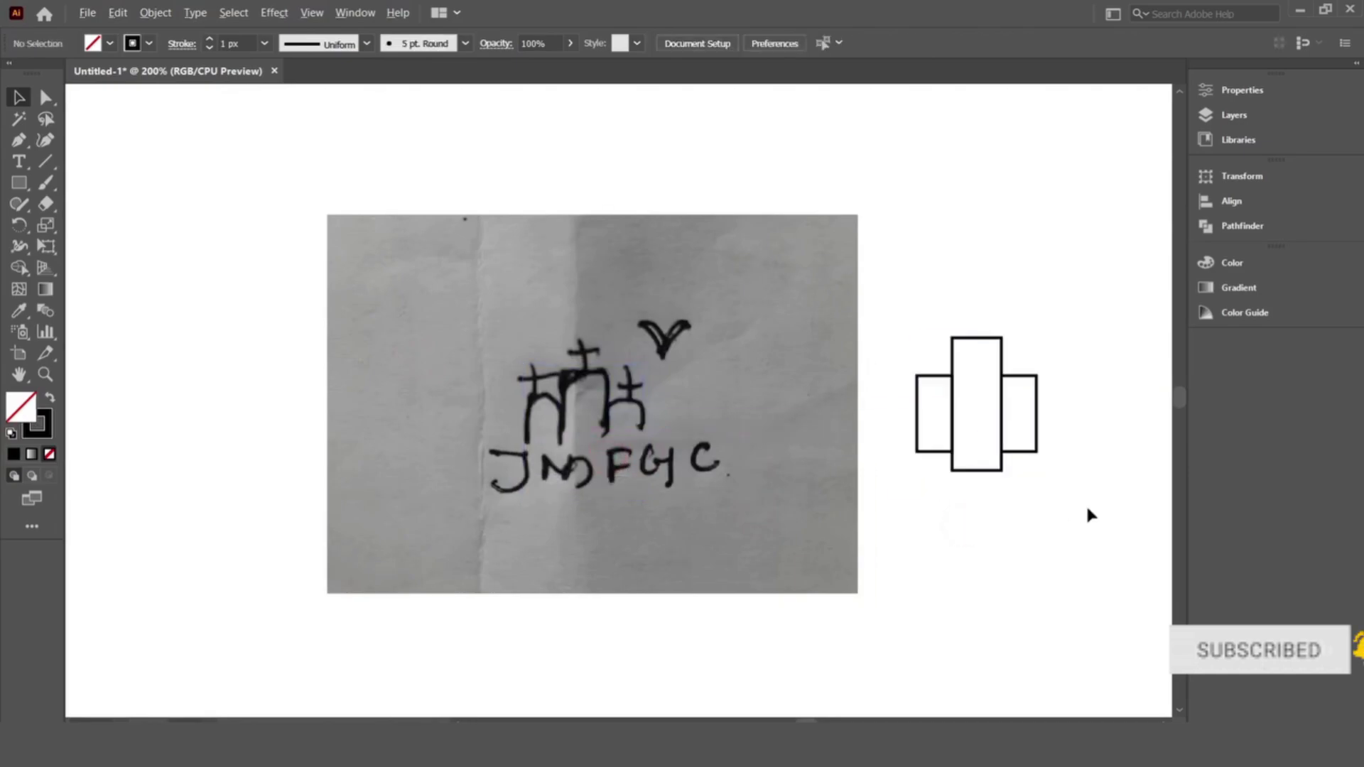
scroll(1087, 503, "up", 3)
scroll(1110, 486, "up", 2)
scroll(1005, 533, "down", 2)
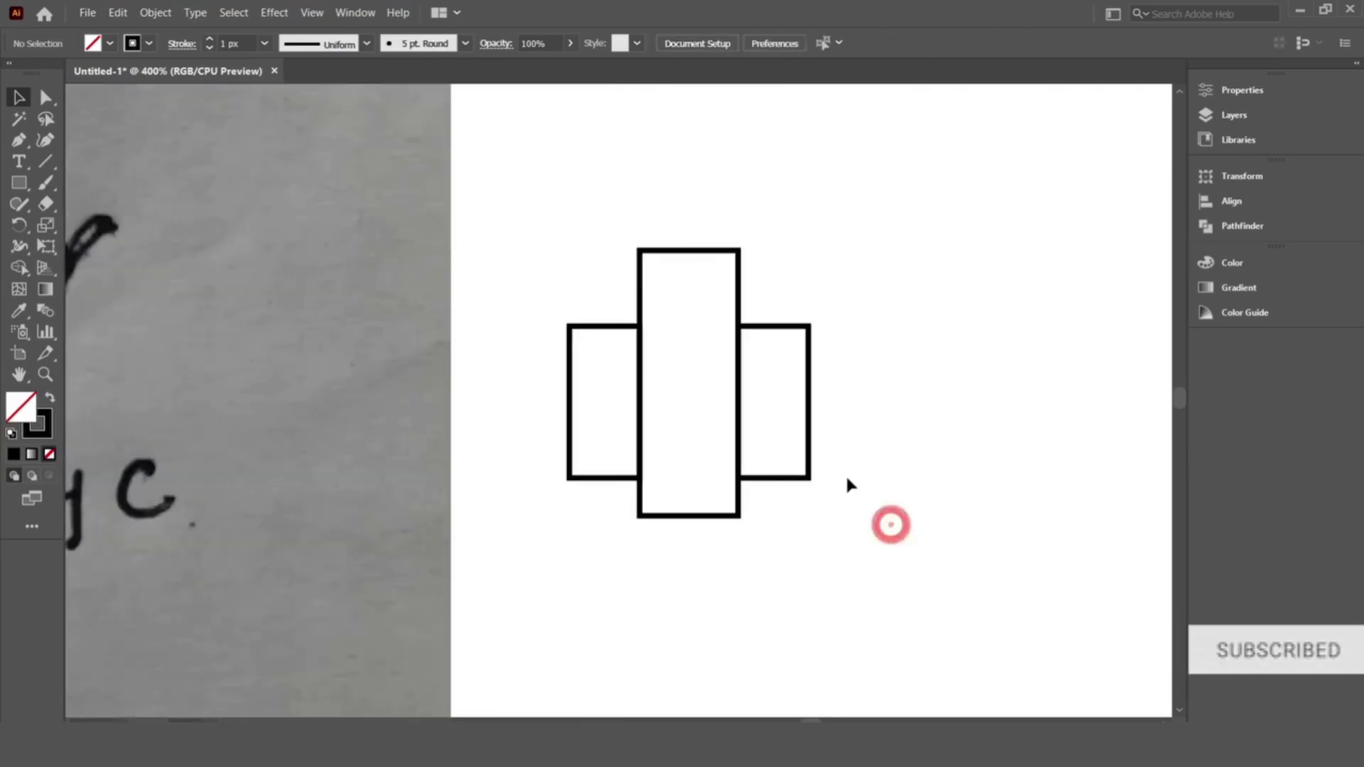
scroll(711, 384, "up", 1)
left_click(671, 268)
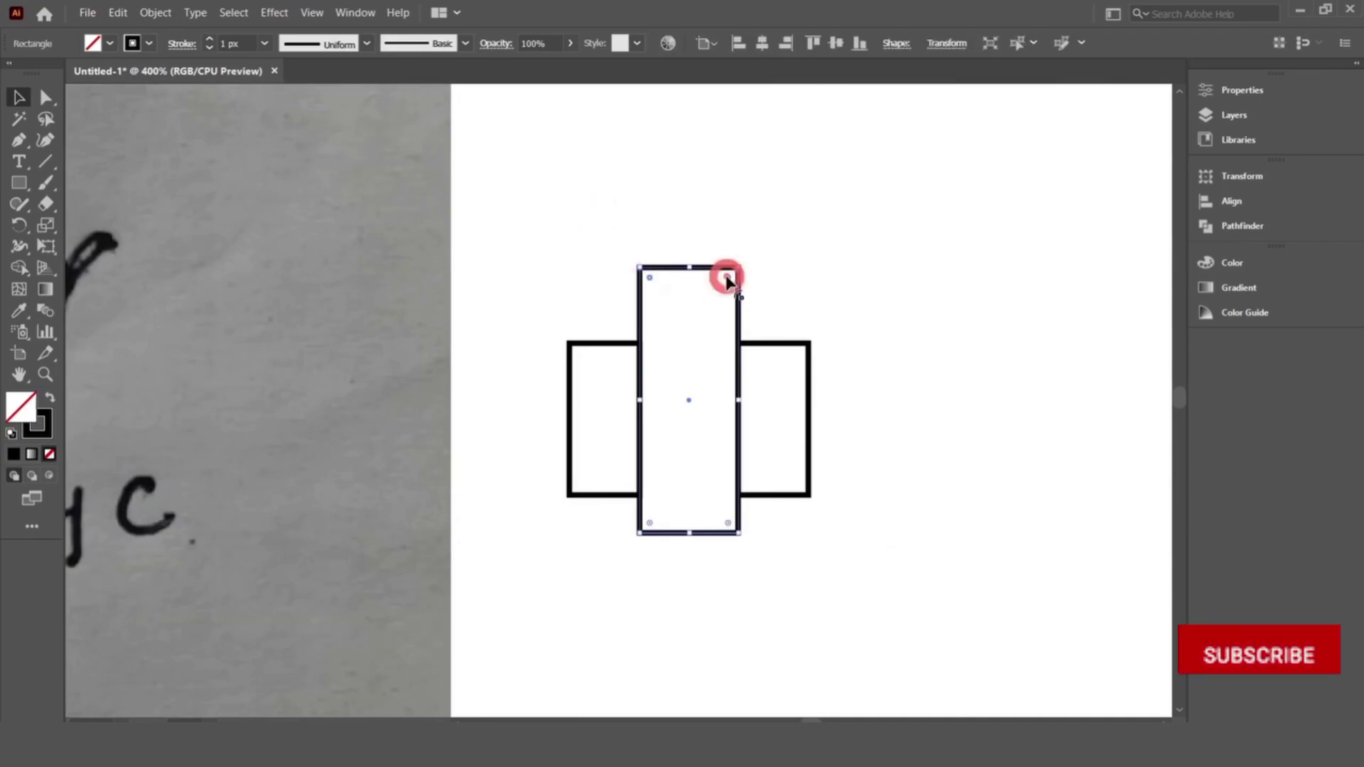
left_click_drag(730, 283, 696, 403)
left_click(703, 399)
Step: Round the left and right rectangles' tops into arches and align the two side arches
scroll(654, 398, "up", 2)
left_click_drag(463, 279, 493, 317)
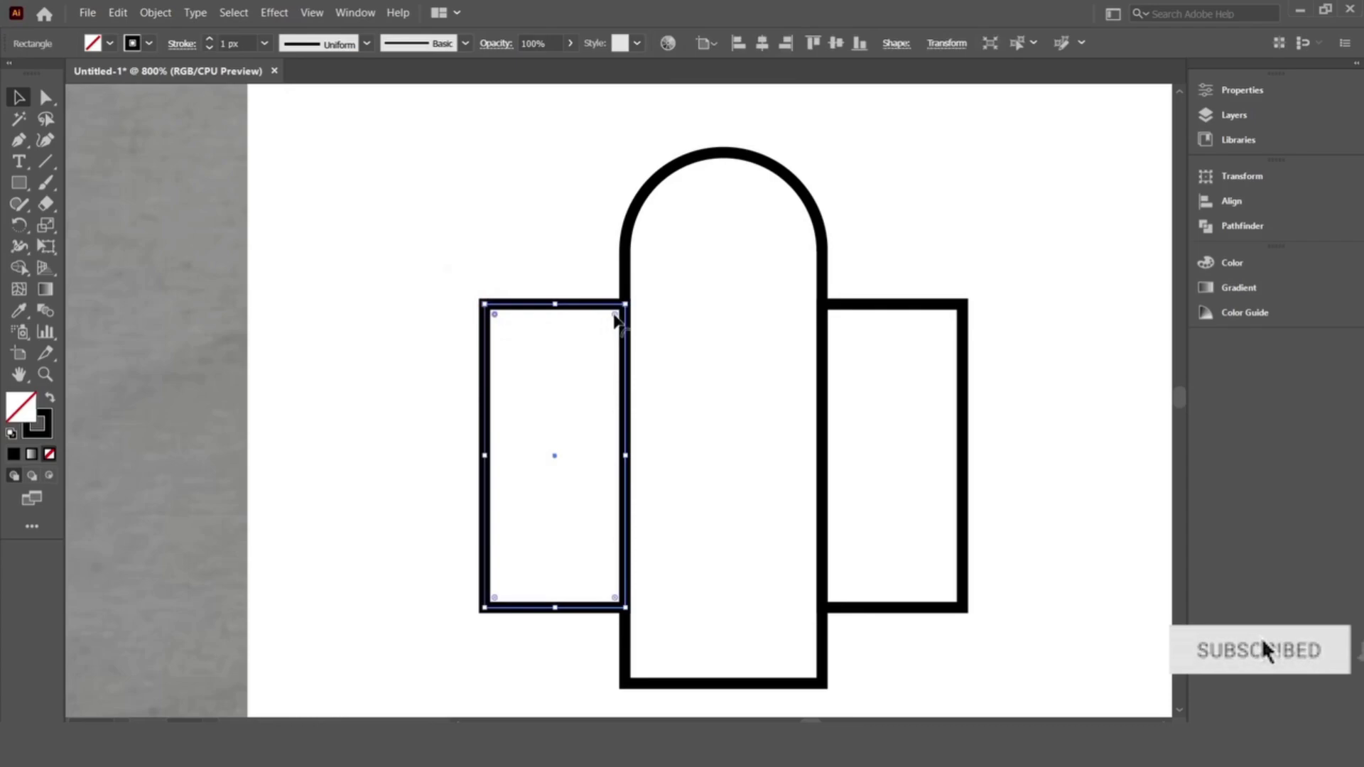
left_click_drag(588, 418, 787, 412)
left_click(787, 412)
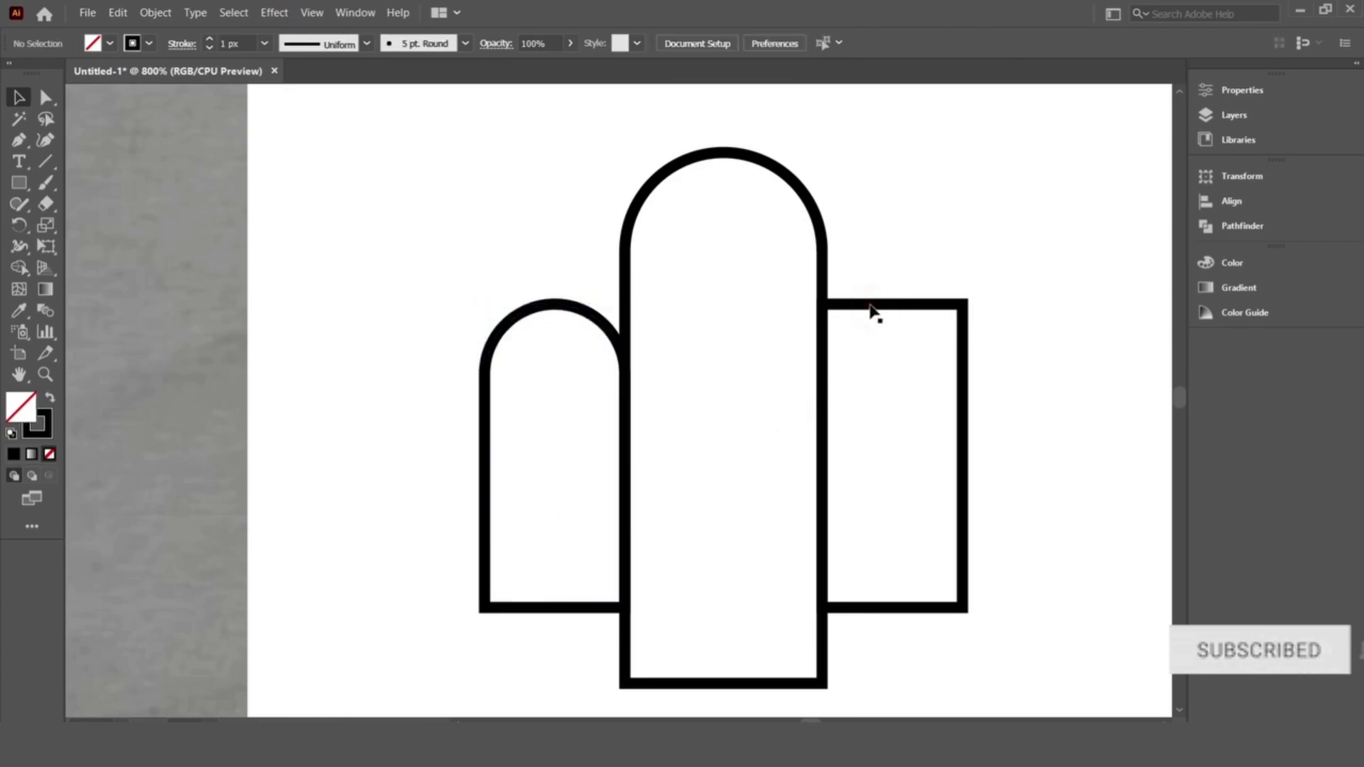
left_click(872, 307)
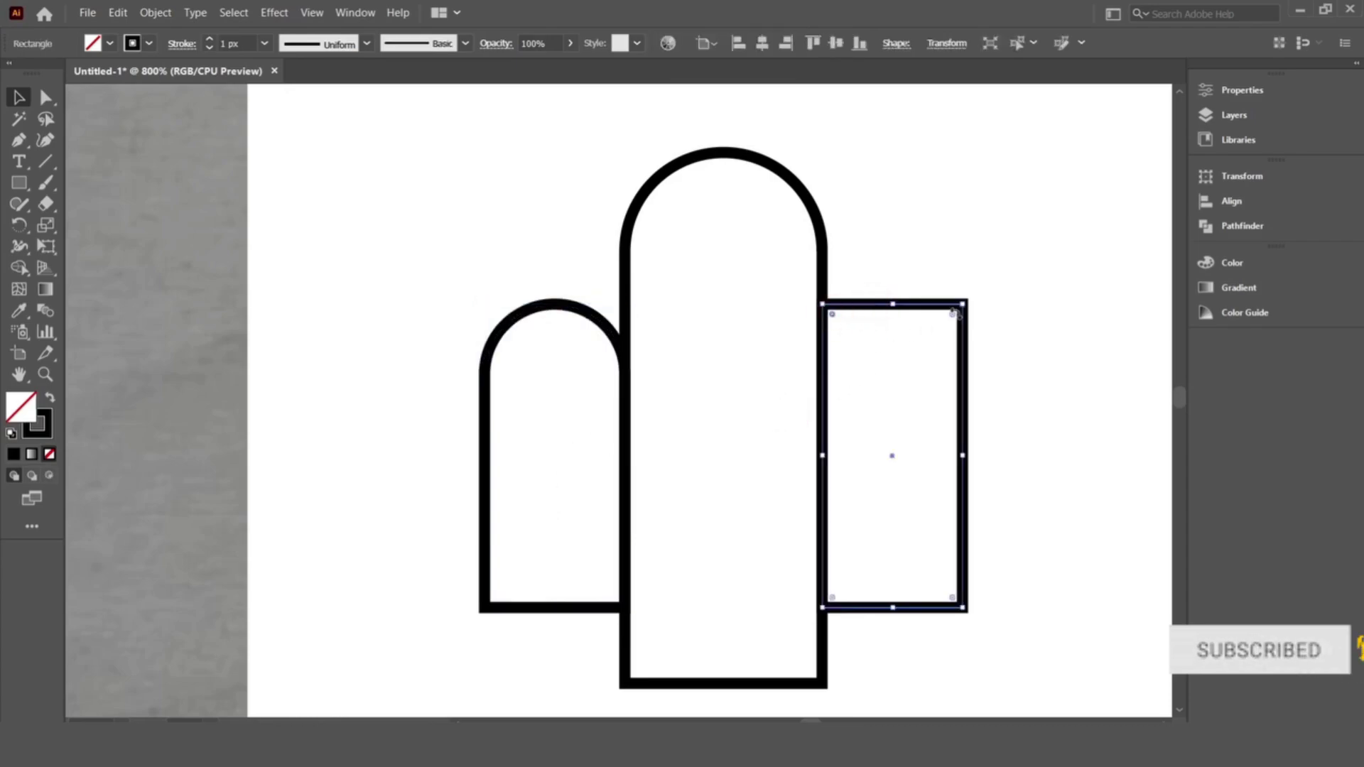
left_click_drag(954, 323, 881, 472)
left_click_drag(435, 253, 514, 396)
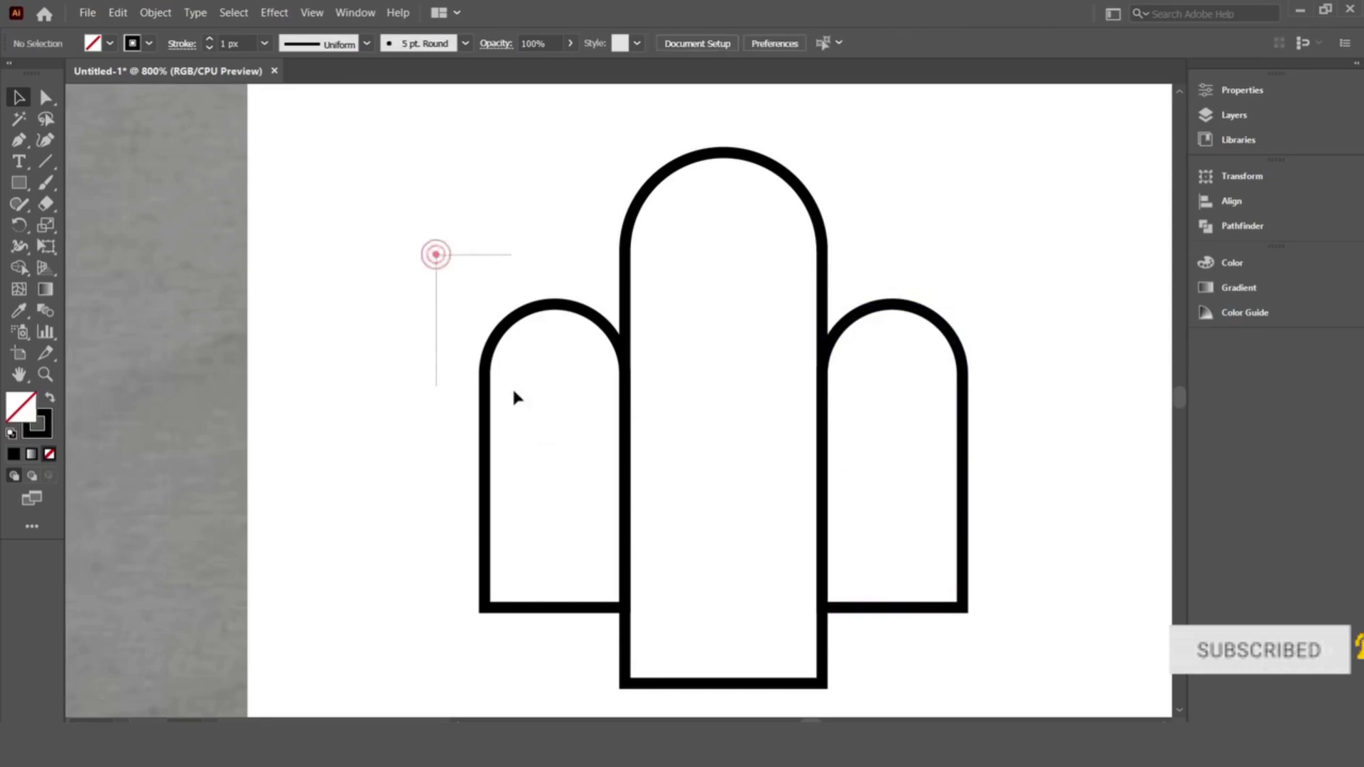
left_click(961, 340, "shift")
left_click(838, 43)
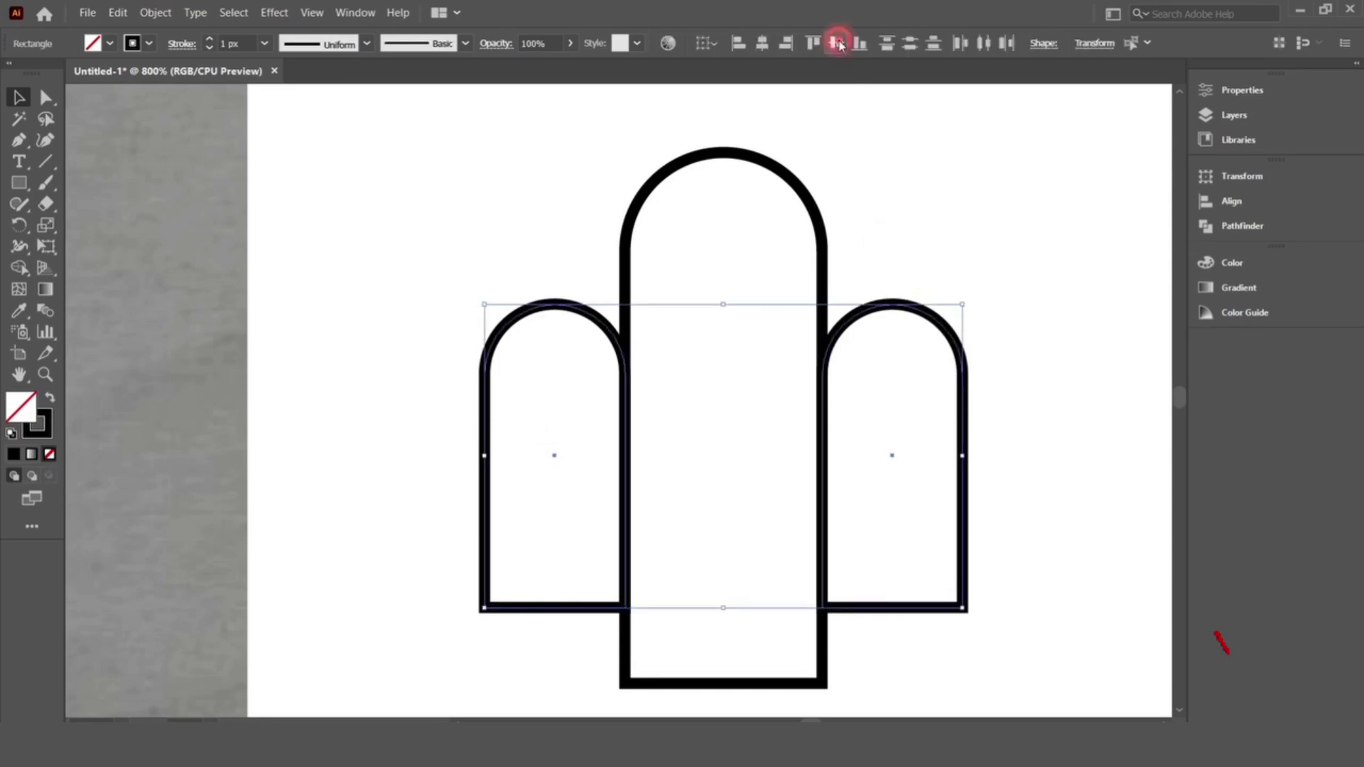
left_click(934, 197)
Step: Give the right arch the same thick 2 px black stroke as the other arches
scroll(727, 401, "down", 1)
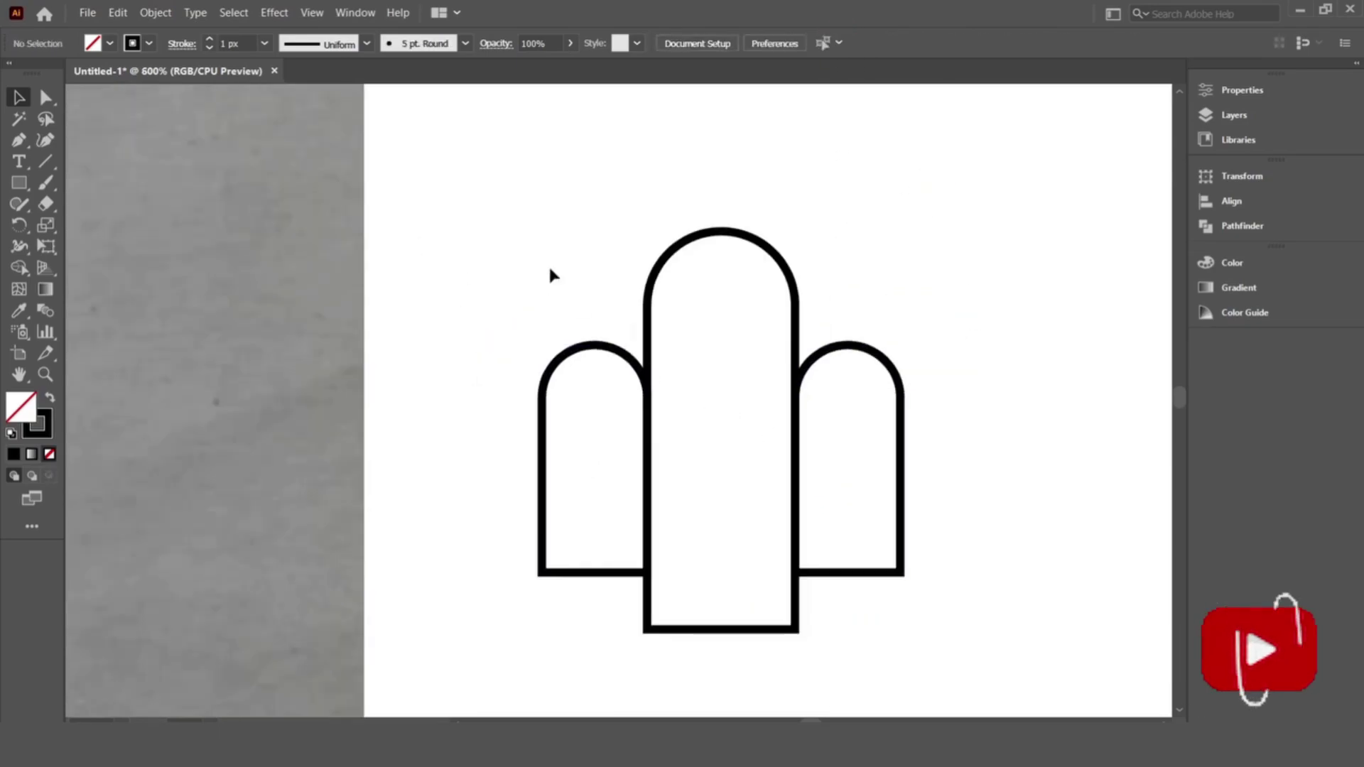
left_click(665, 252)
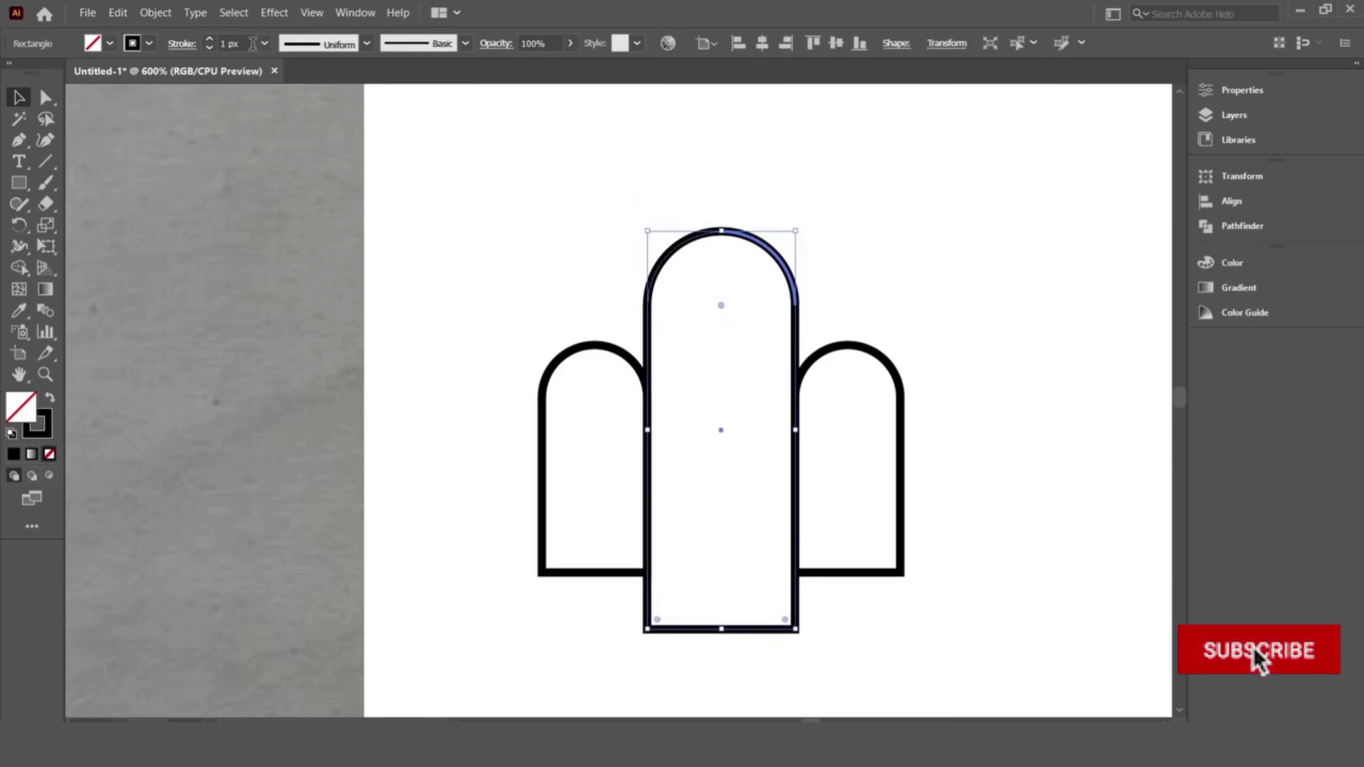
left_click(911, 412)
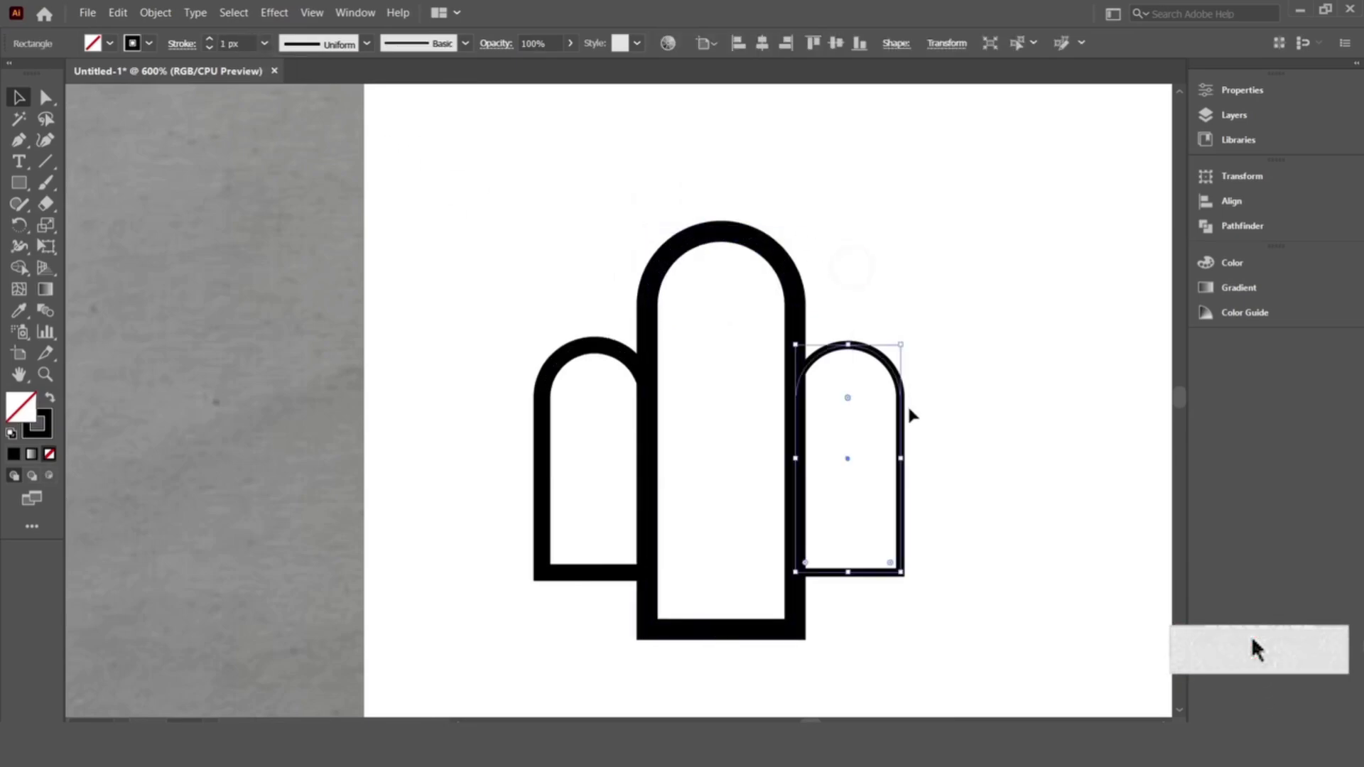
left_click(242, 42)
left_click(377, 143)
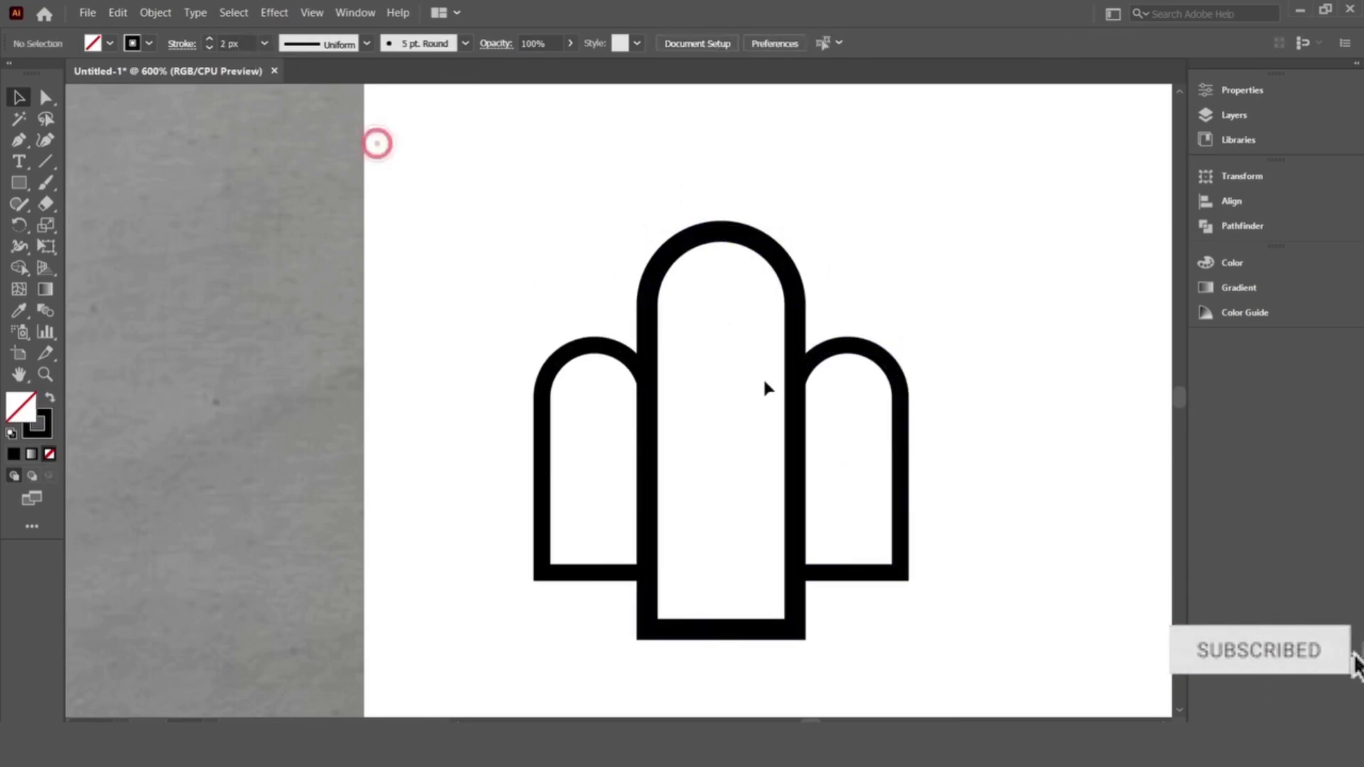
Step: Zoom out and pan to view the three arches beside the reference photo
left_click_drag(579, 341, 950, 418)
left_click(968, 339)
scroll(817, 312, "down", 1)
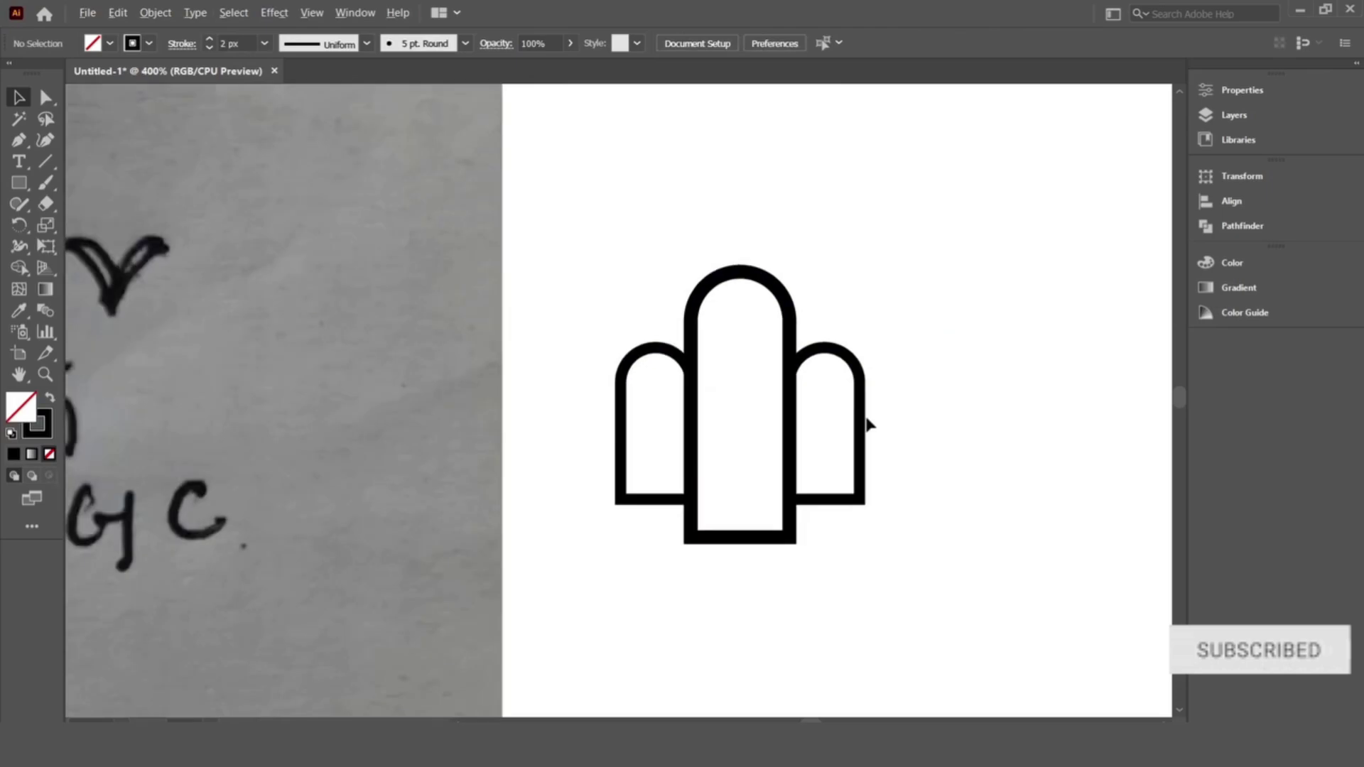
scroll(868, 425, "down", 2)
scroll(446, 444, "up", 3)
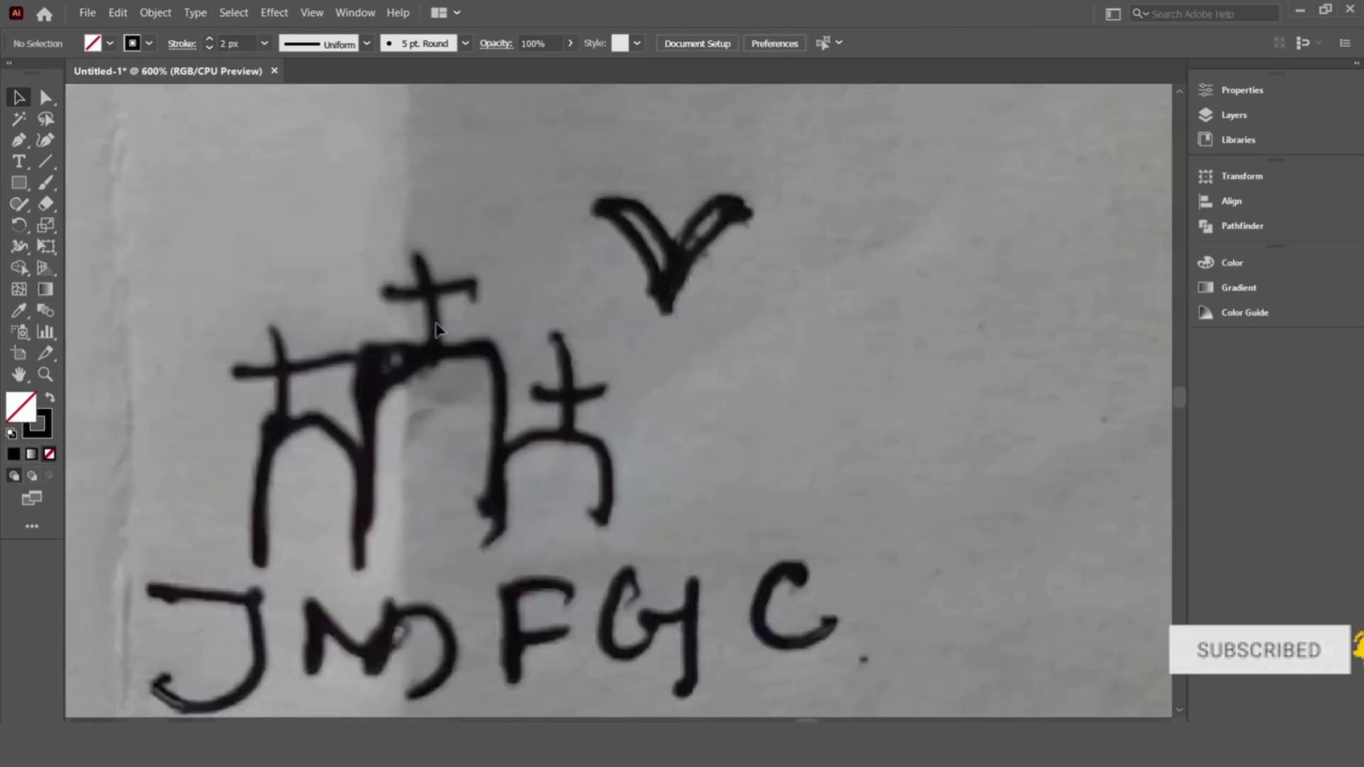
scroll(398, 352, "down", 1)
scroll(568, 376, "down", 1)
left_click_drag(888, 339, 625, 385)
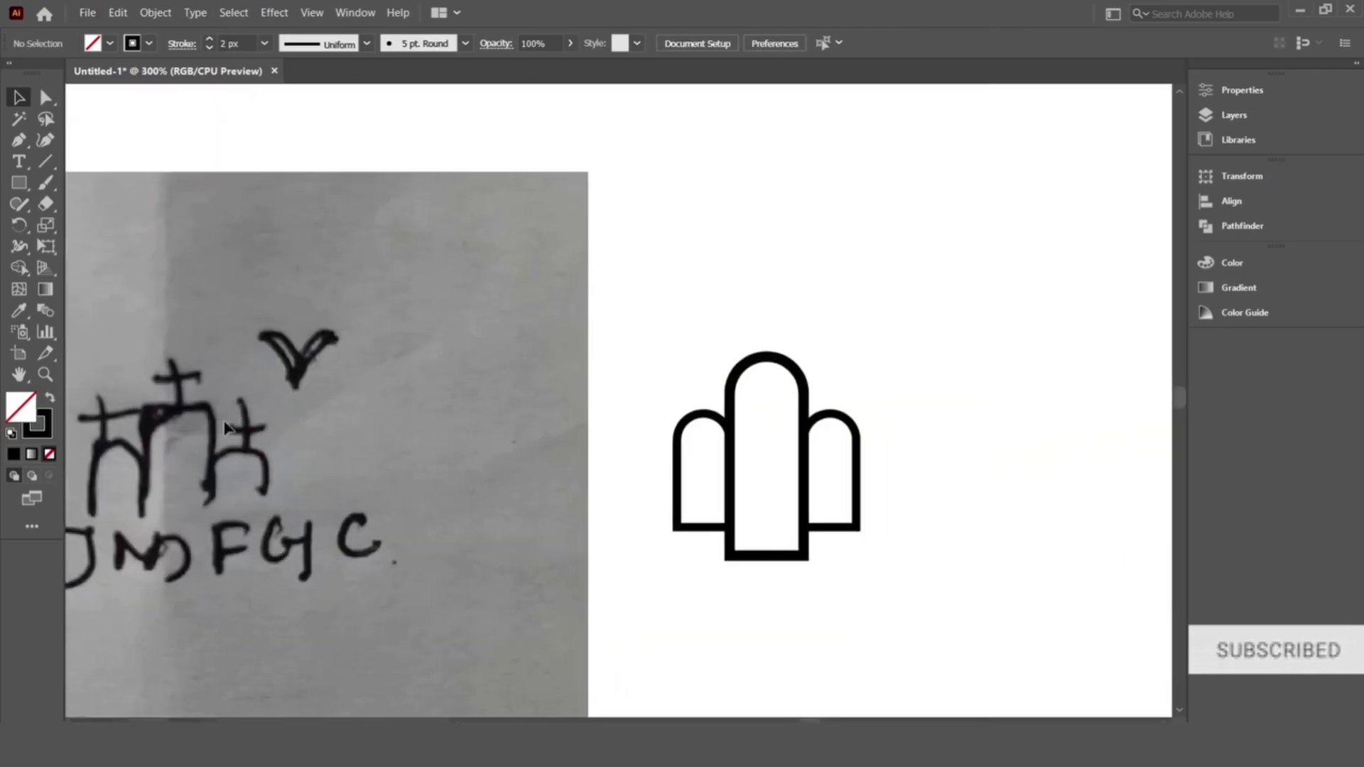
Step: Draw a tall thin solid black bar above the arches and duplicate it to the right
left_click_drag(682, 159, 707, 319)
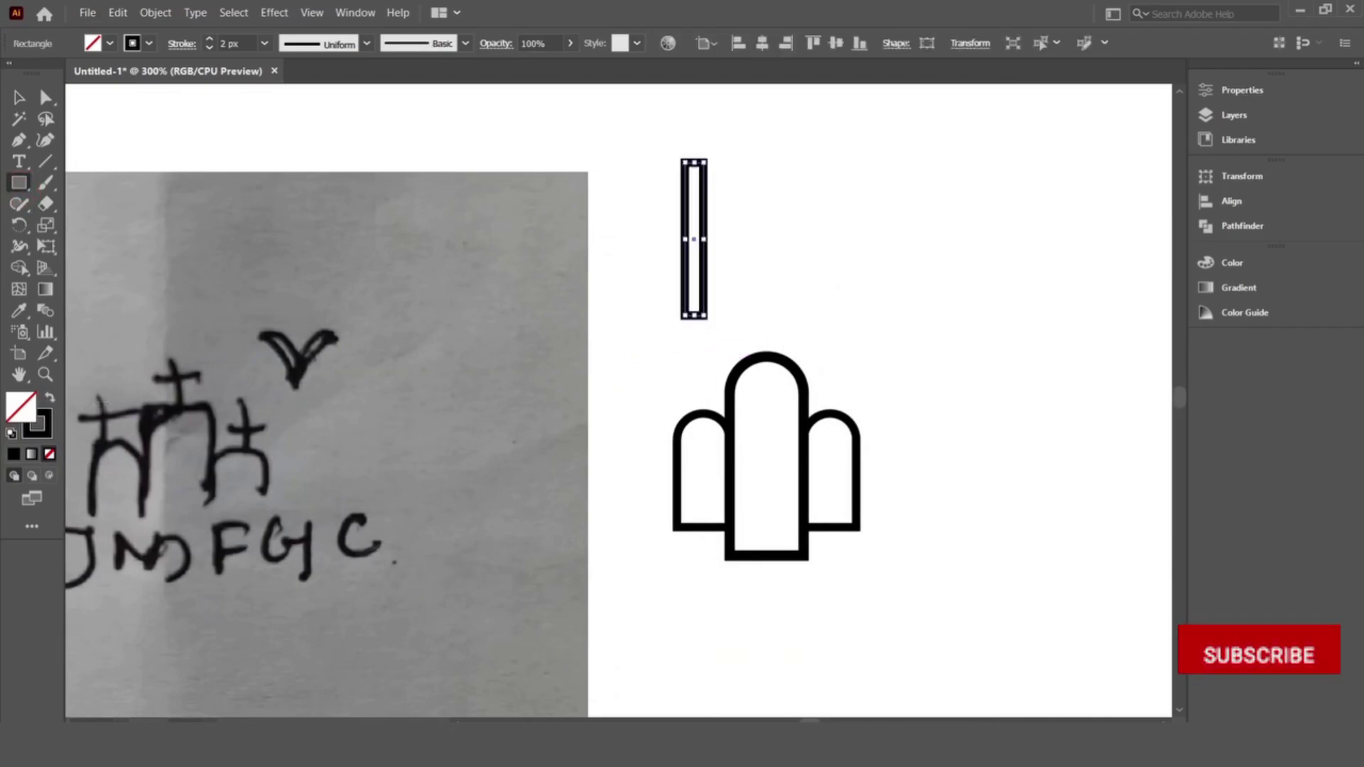
left_click(51, 401)
left_click(19, 97)
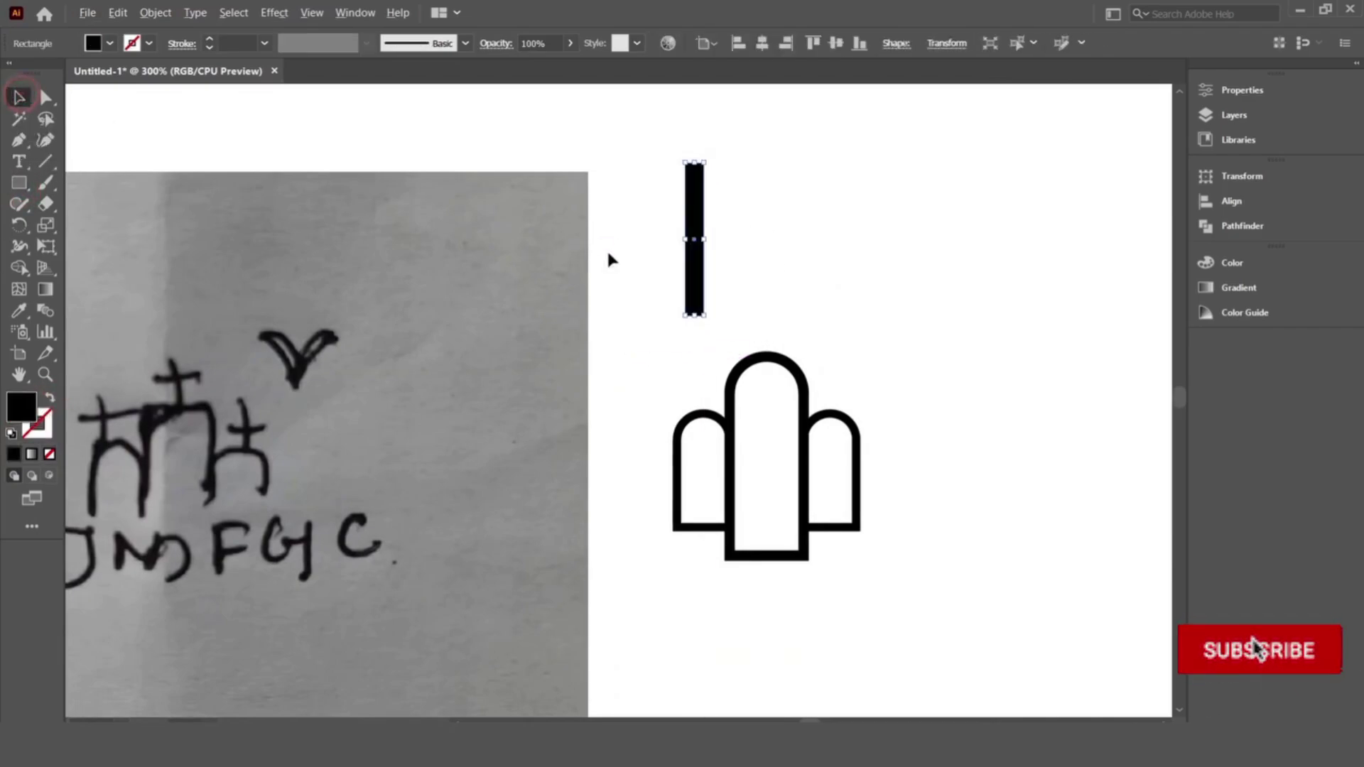
left_click_drag(698, 261, 802, 261)
key("ctrl+plus")
key("ctrl+plus")
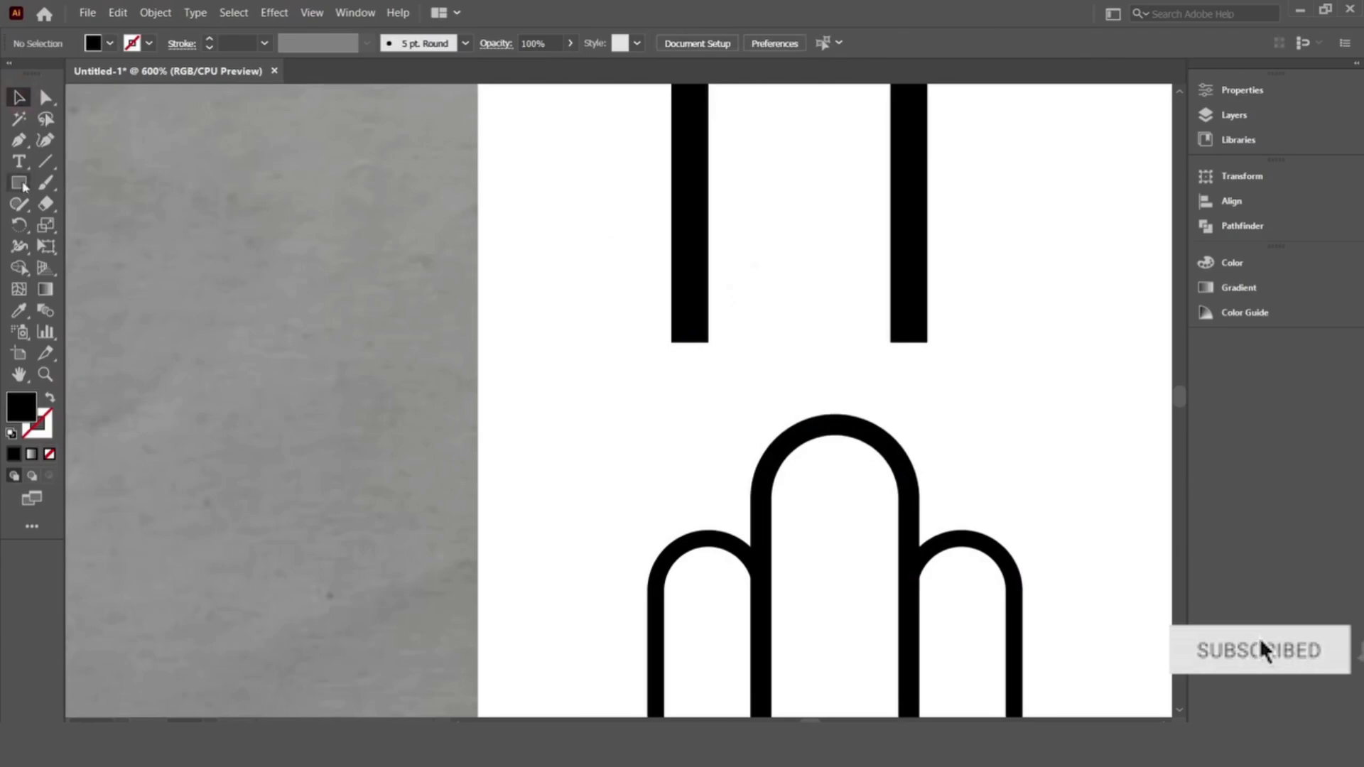
key("ctrl+plus")
left_click_drag(572, 335, 736, 404)
key("v")
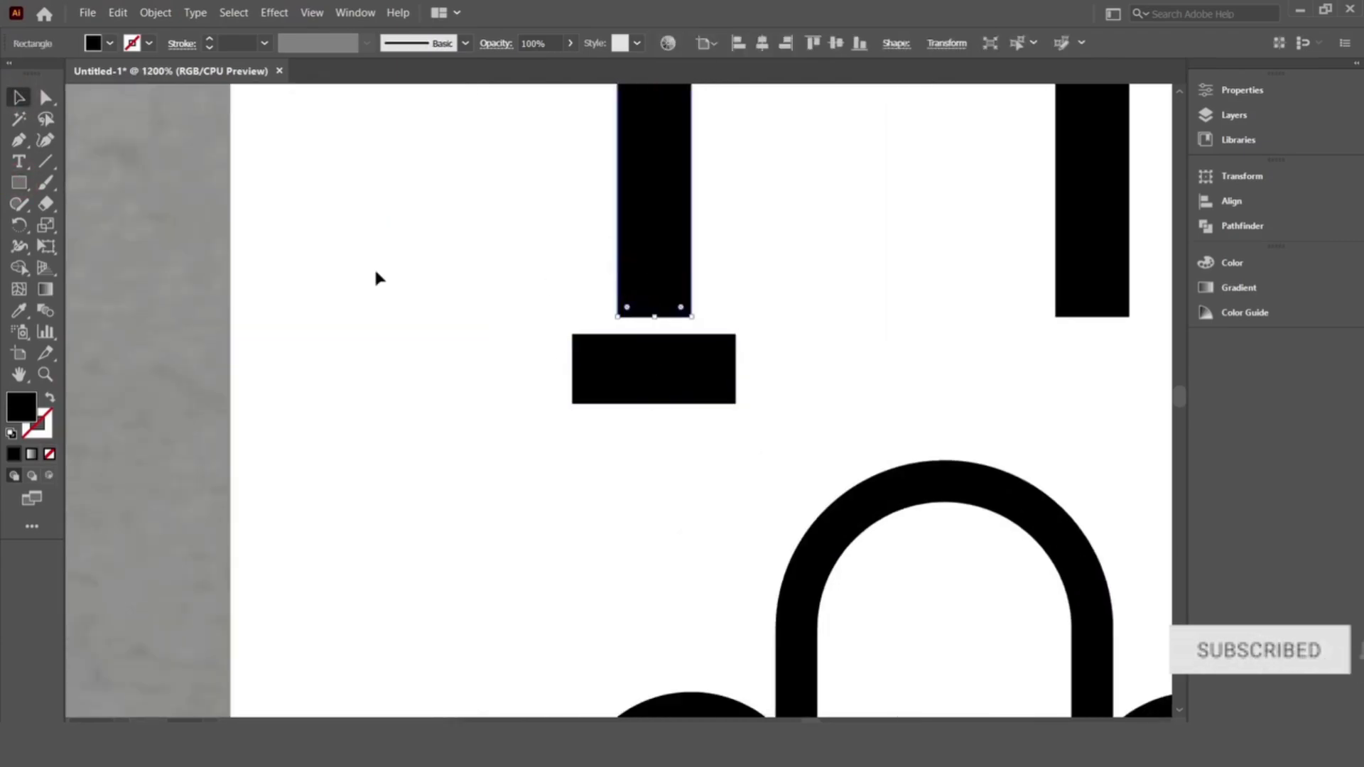
Step: Taper the left bar by pulling its bottom corners outward, and delete the stray small rectangle
left_click(45, 98)
key("ctrl+plus")
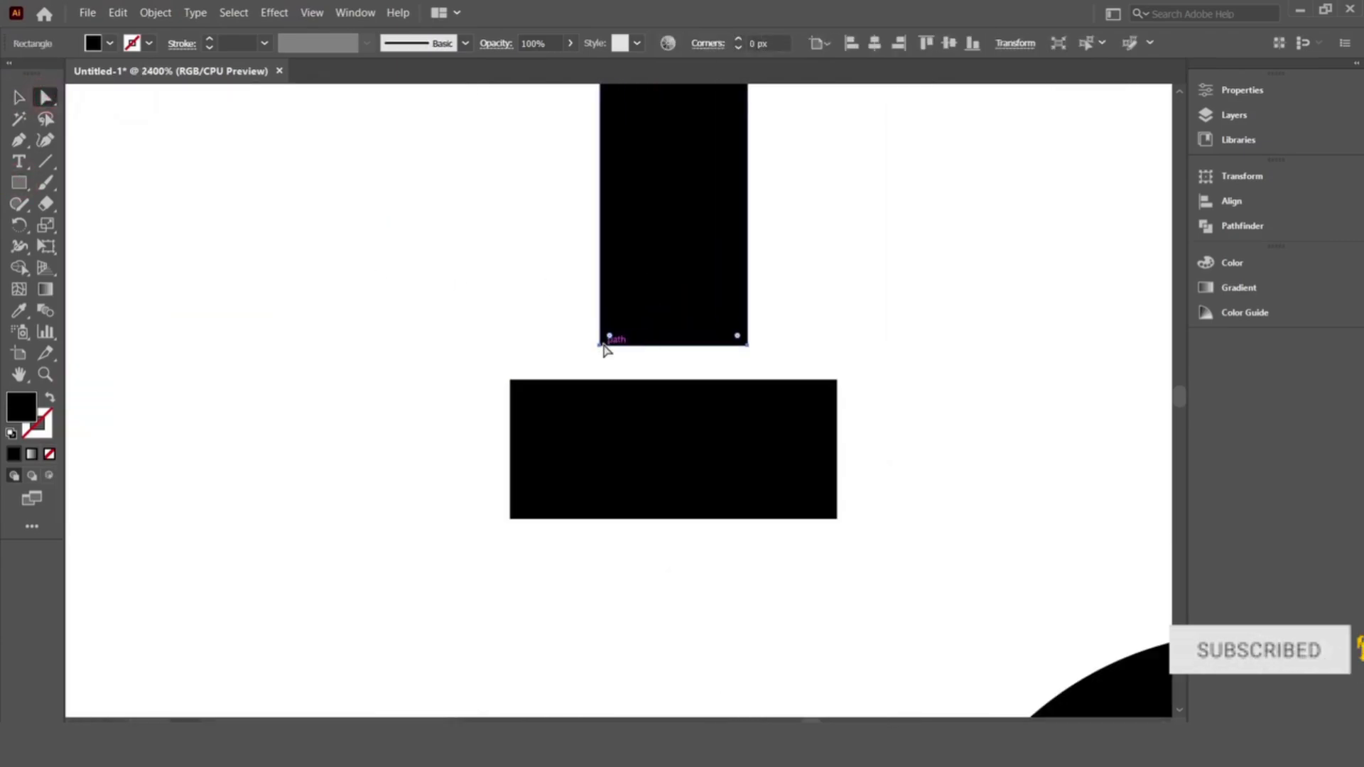
left_click_drag(603, 346, 512, 347)
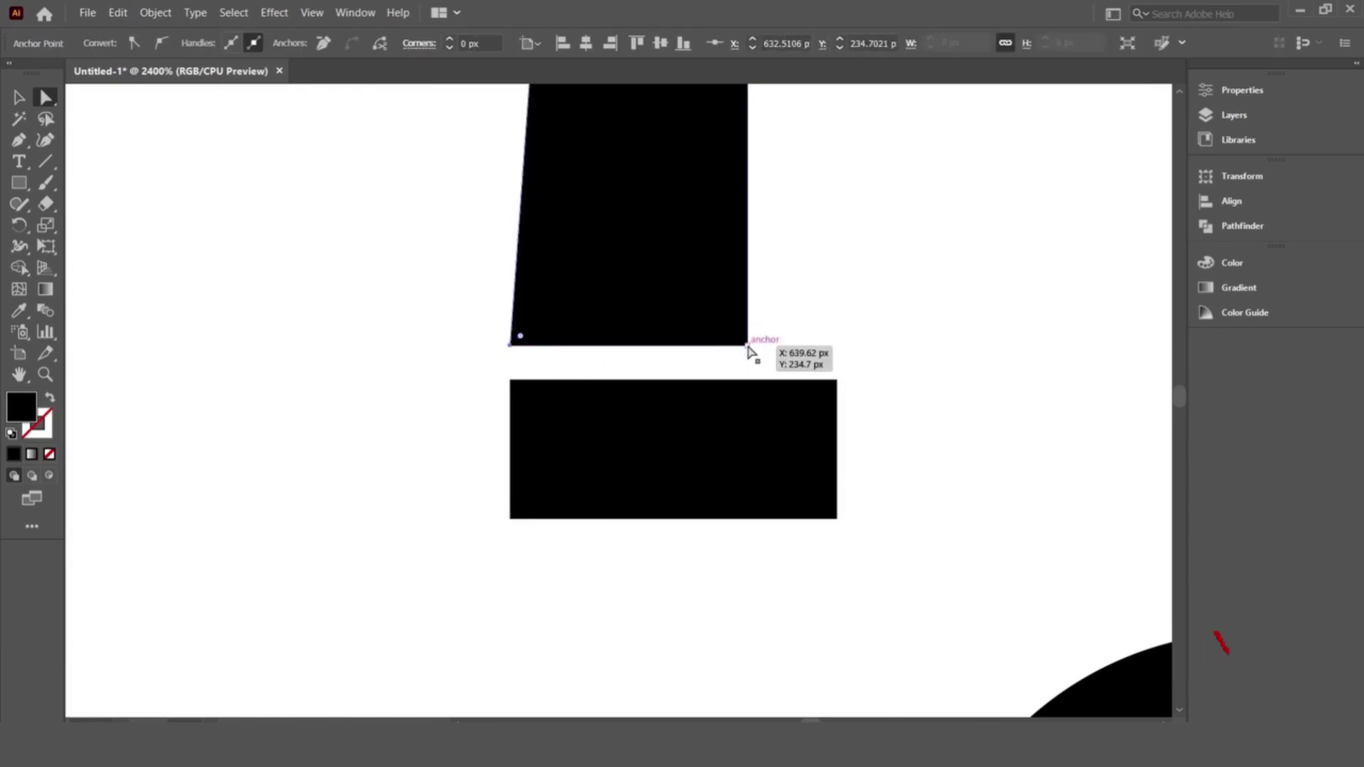
left_click_drag(747, 345, 842, 347)
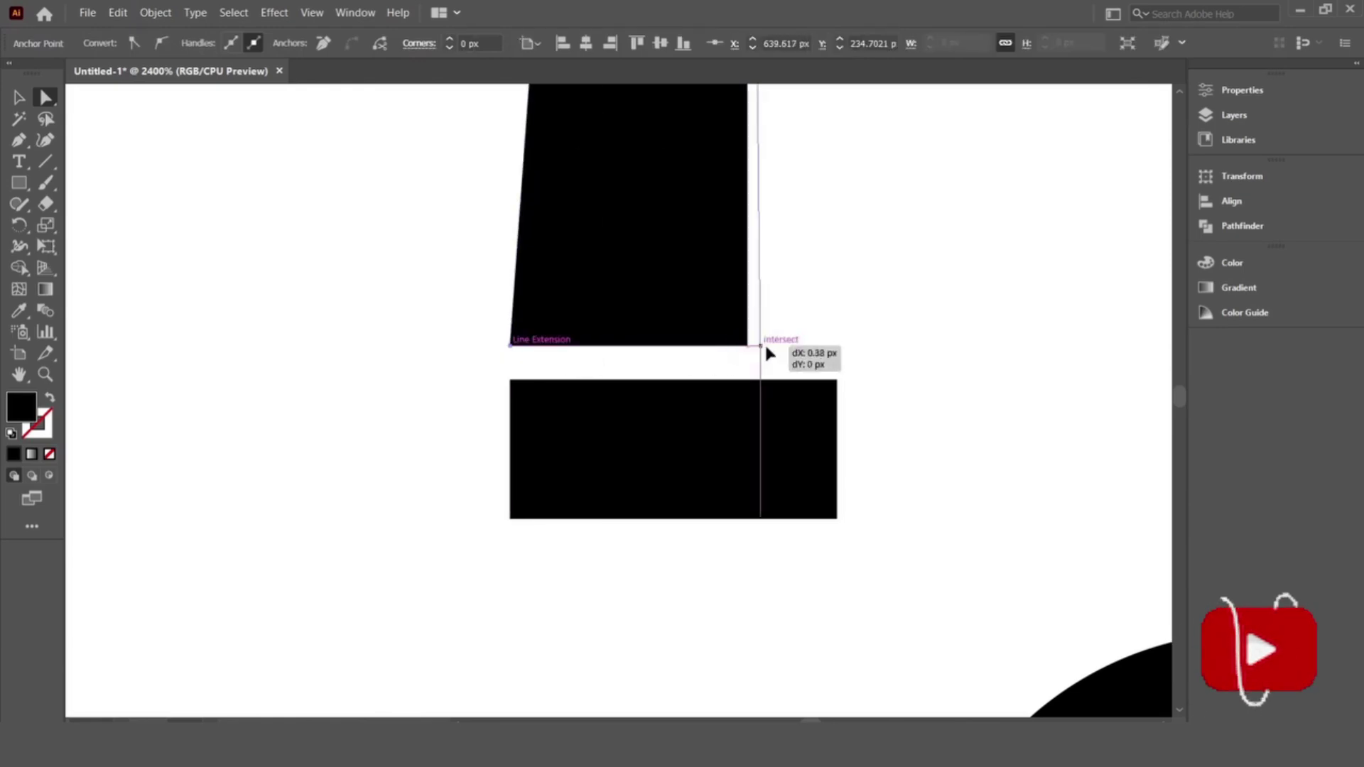
scroll(725, 396, "down", 3)
scroll(725, 396, "down", 2)
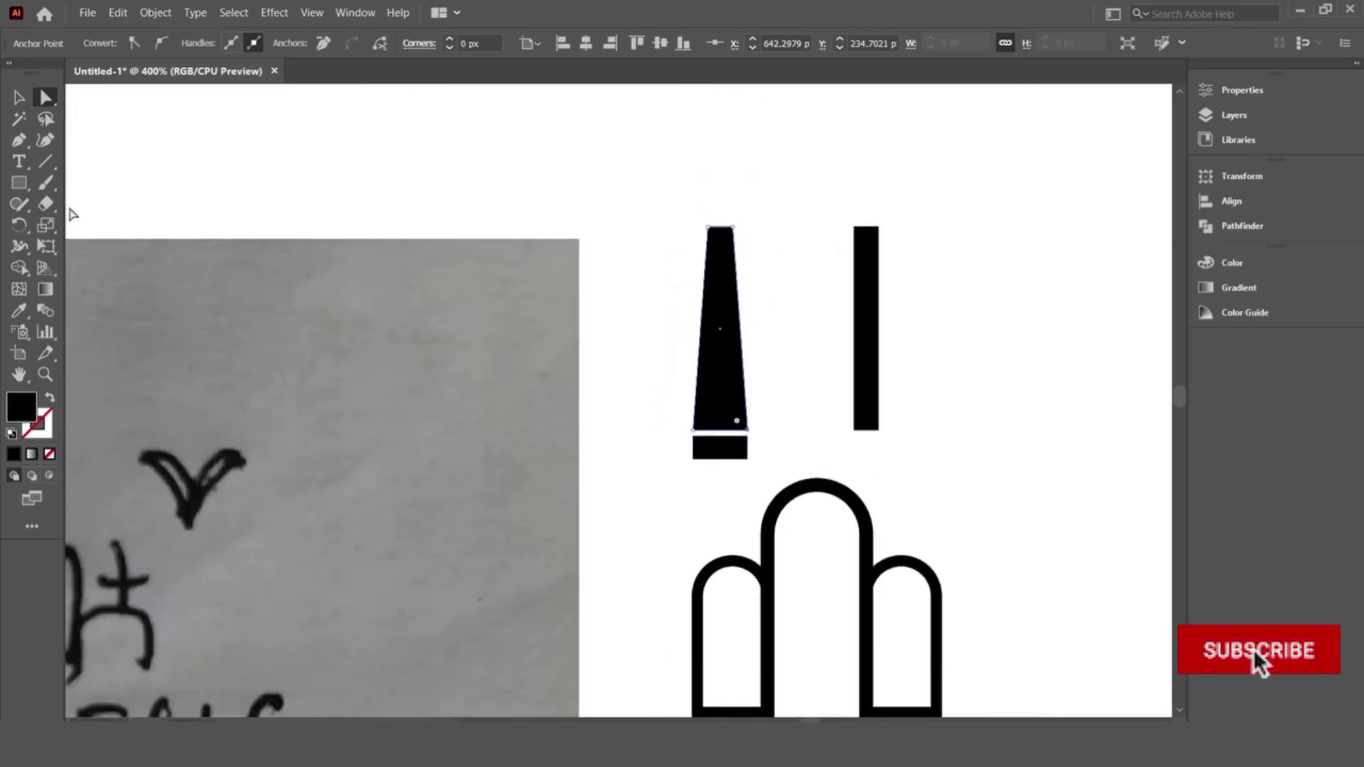
left_click(17, 98)
left_click(292, 115)
left_click(709, 447)
key("Delete")
Step: Lengthen the tapered upright and rotate the other bar horizontal across it
scroll(701, 456, "up", 1)
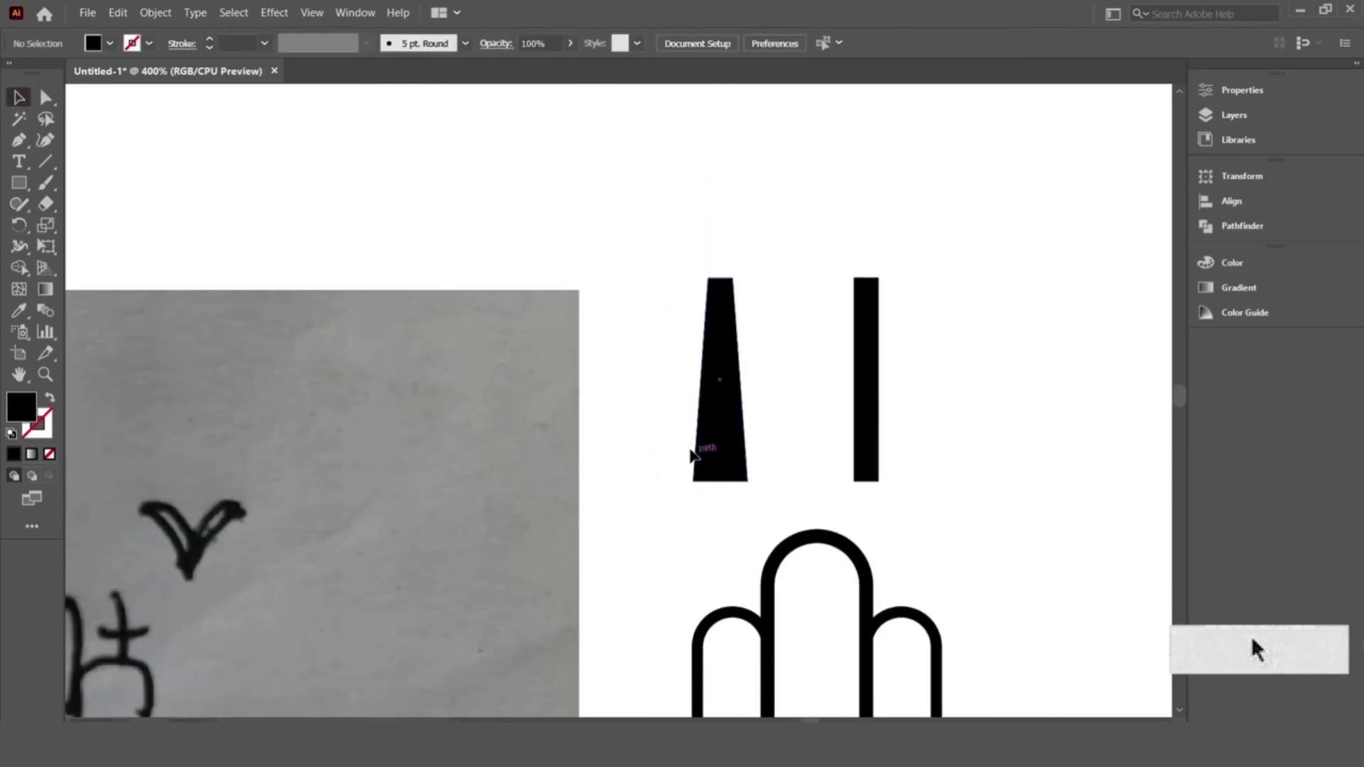
mouse_move(661, 301)
left_mouse_down()
mouse_move(760, 424)
mouse_move(718, 543)
left_mouse_up()
scroll(710, 419, "down", 1)
left_click_drag(725, 466, 683, 404)
left_click(775, 291)
scroll(774, 292, "up", 1)
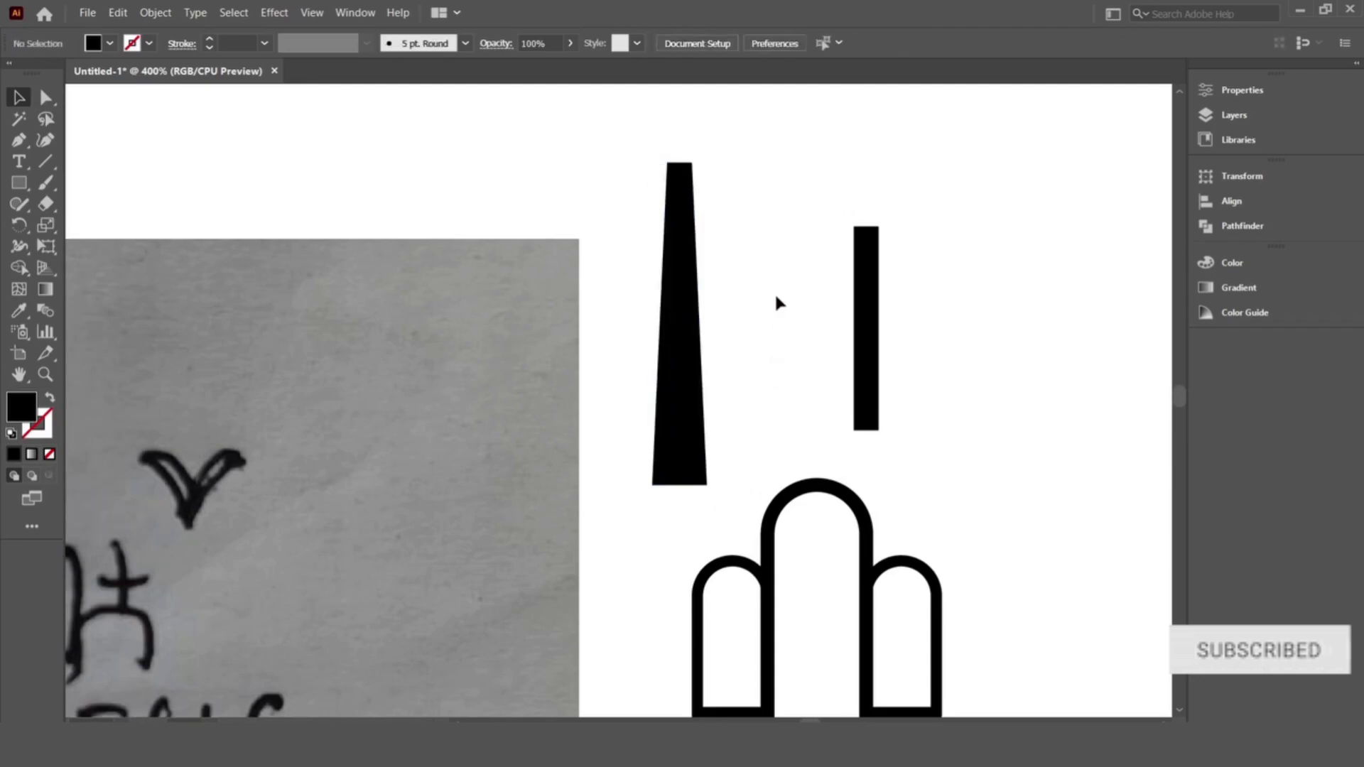
left_click(865, 334)
mouse_move(911, 435)
left_mouse_down()
mouse_move(943, 381)
mouse_move(932, 336)
mouse_move(732, 236)
left_mouse_up()
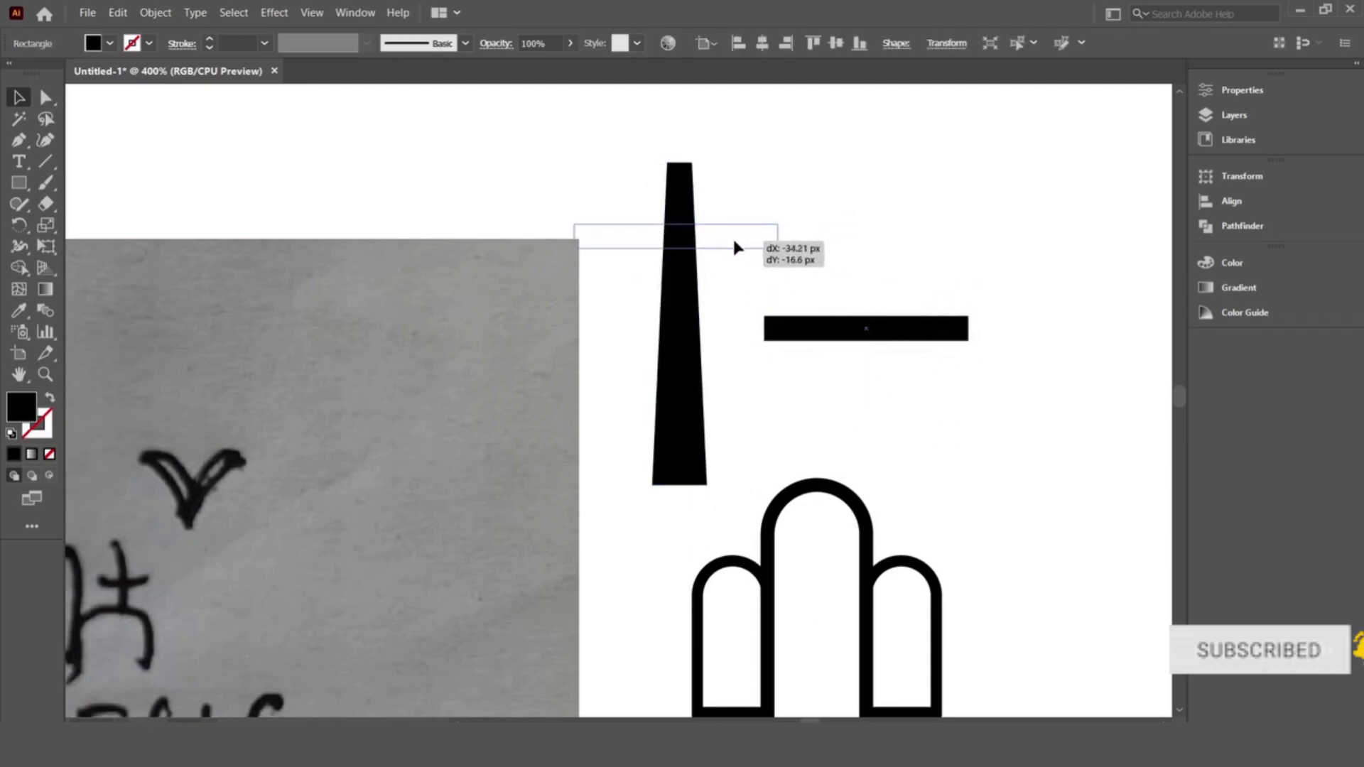
left_click(716, 267)
Step: Centre the crossbar on the upright and scale the whole cross down small
left_click_drag(598, 185, 755, 260)
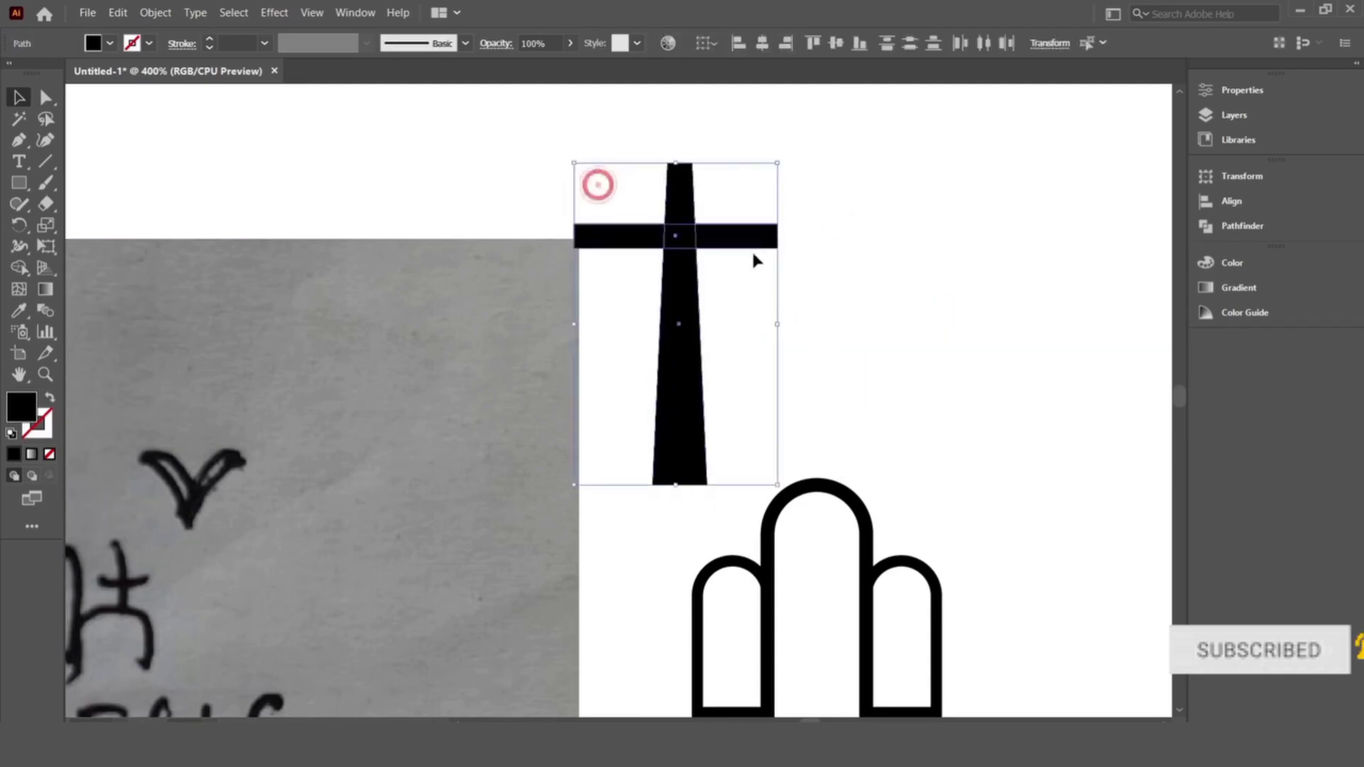
left_click(761, 43)
left_click(857, 152)
scroll(838, 351, "down", 1)
left_click_drag(653, 180, 776, 361)
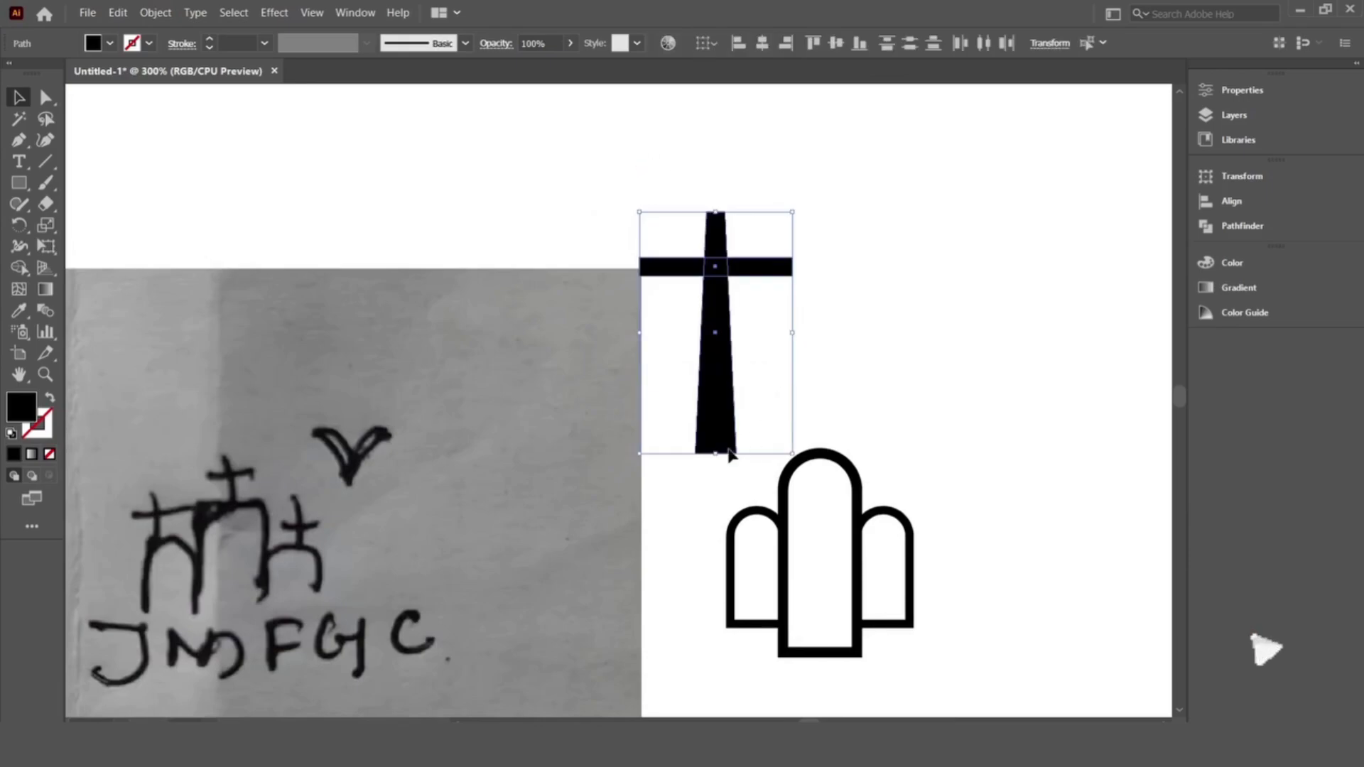
mouse_move(715, 454)
left_mouse_down()
mouse_move(716, 287)
mouse_move(813, 426)
left_mouse_up()
Step: Fully round the ends of the cross's horizontal bar with its corner widgets
scroll(916, 451, "up", 3)
left_click_drag(664, 213, 817, 360)
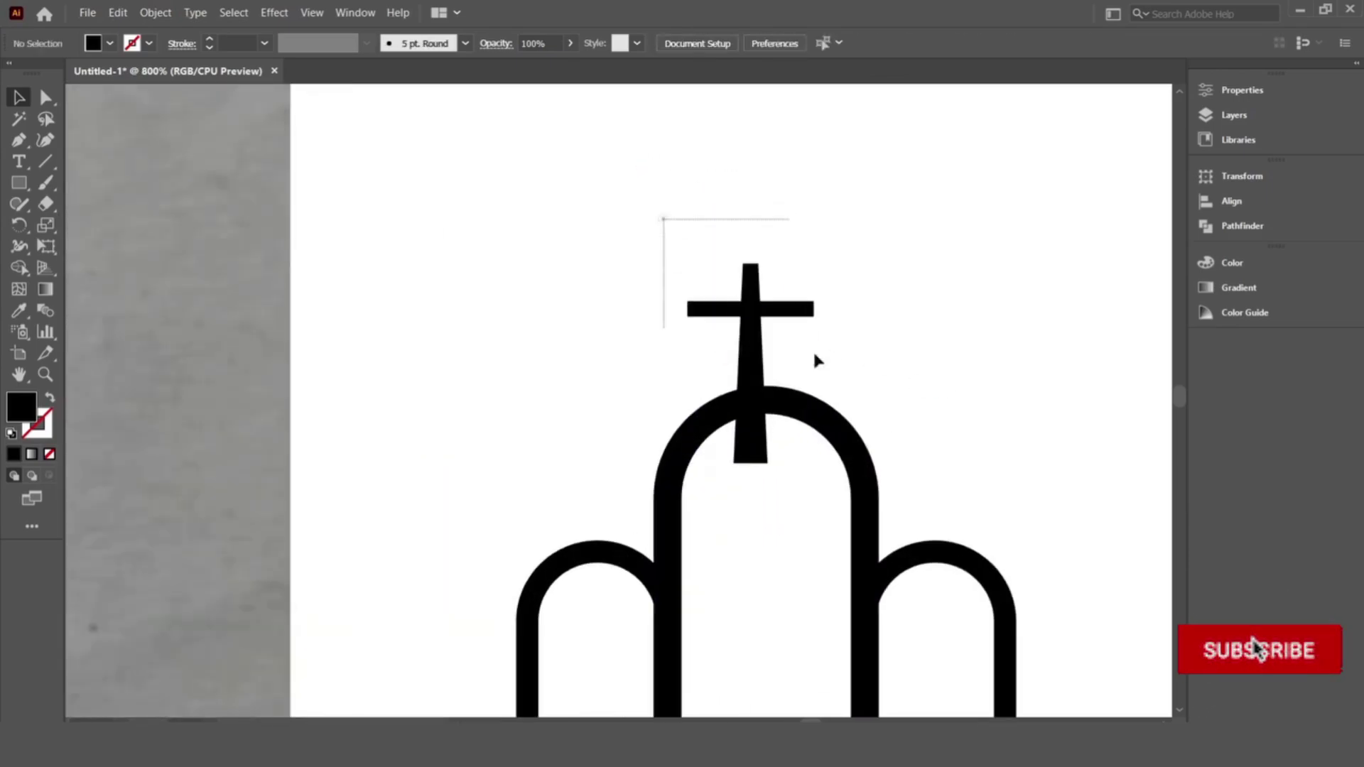
scroll(784, 372, "up", 2)
scroll(784, 372, "up", 3)
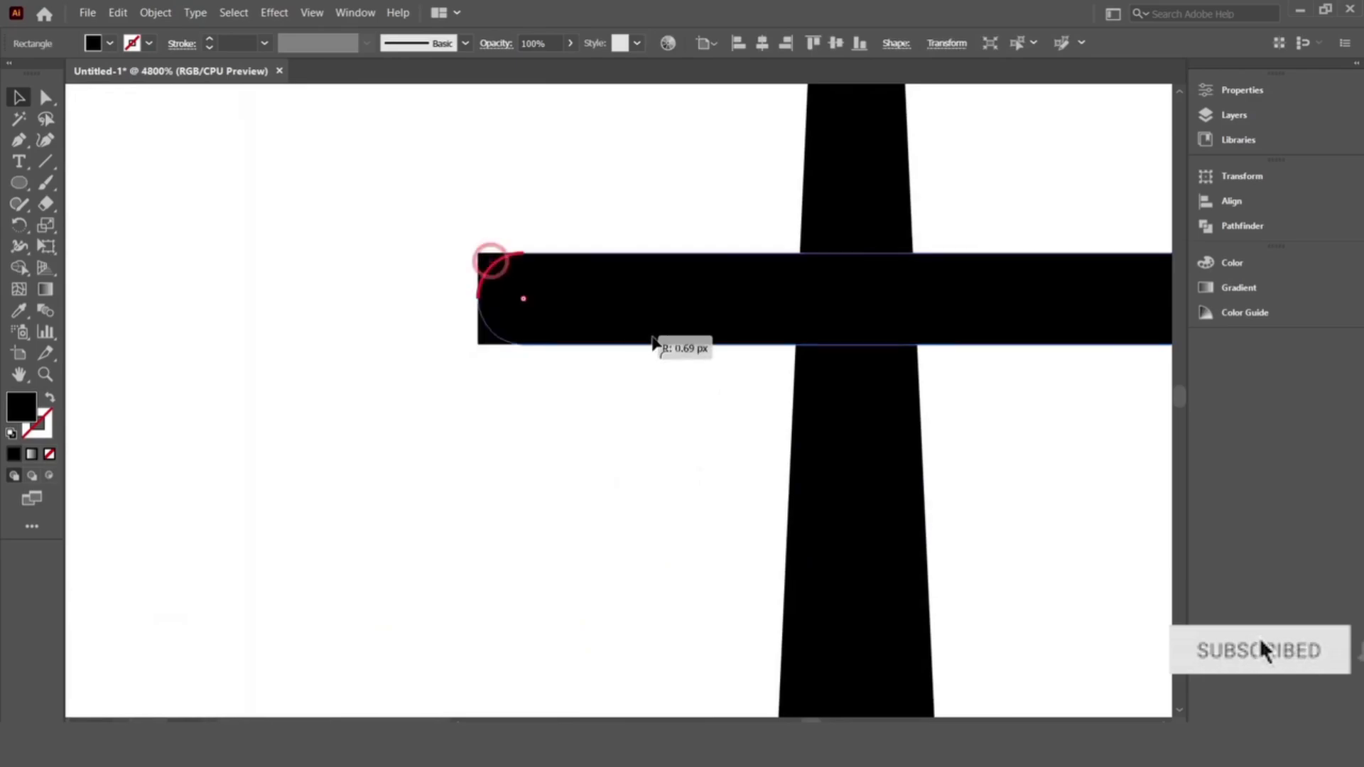
left_click_drag(488, 263, 540, 313)
left_click(616, 448)
scroll(731, 466, "down", 3)
Step: Merge the crossbar and upright into one shape with Pathfinder Unite
left_click_drag(643, 288, 815, 492)
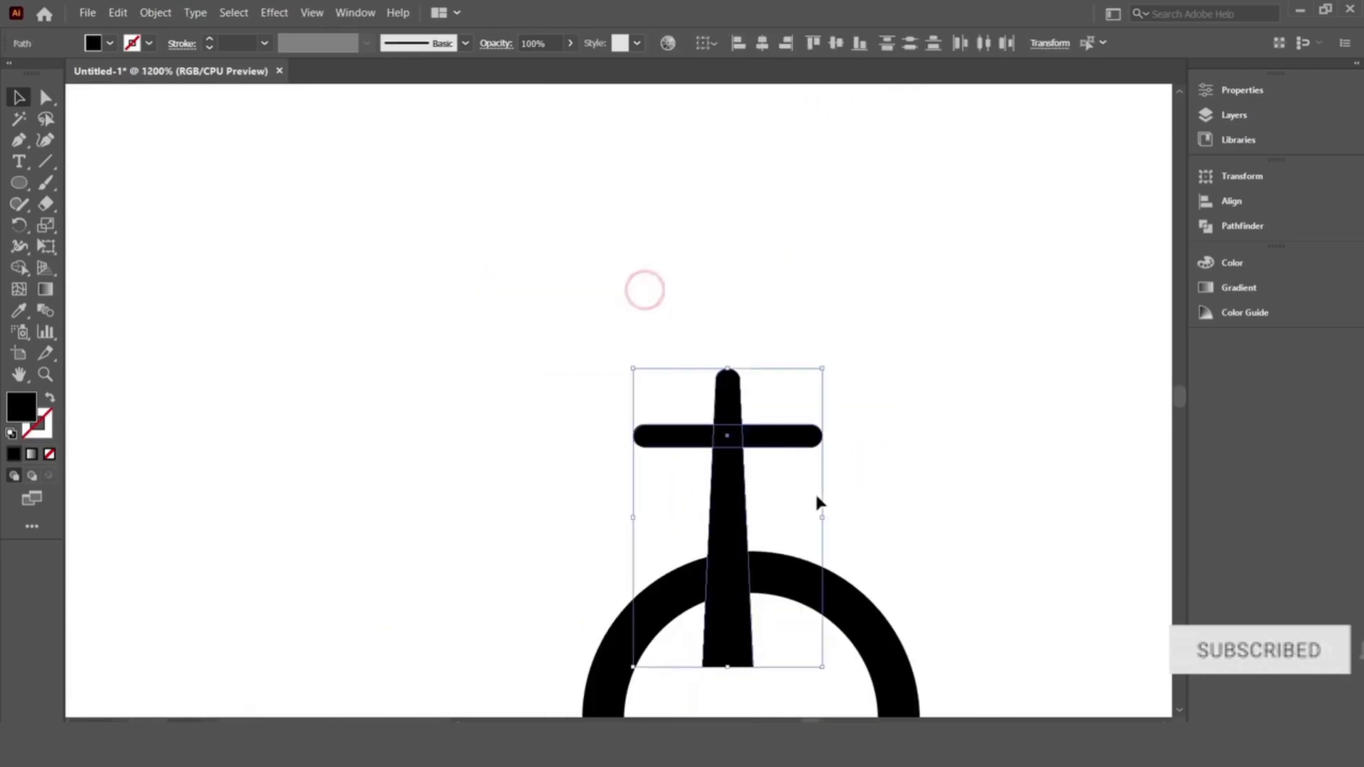
scroll(815, 491, "down", 2)
left_click(1245, 227)
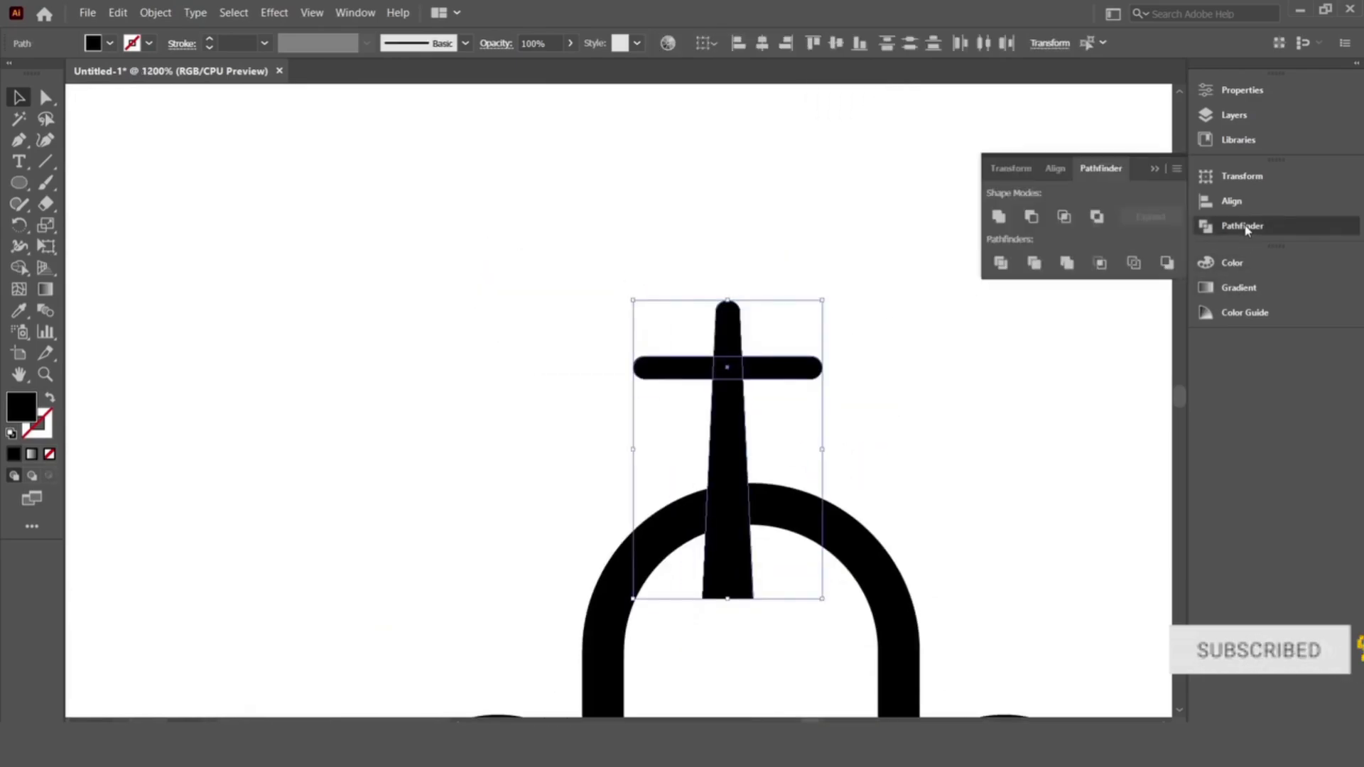
left_click(999, 216)
scroll(859, 352, "down", 3)
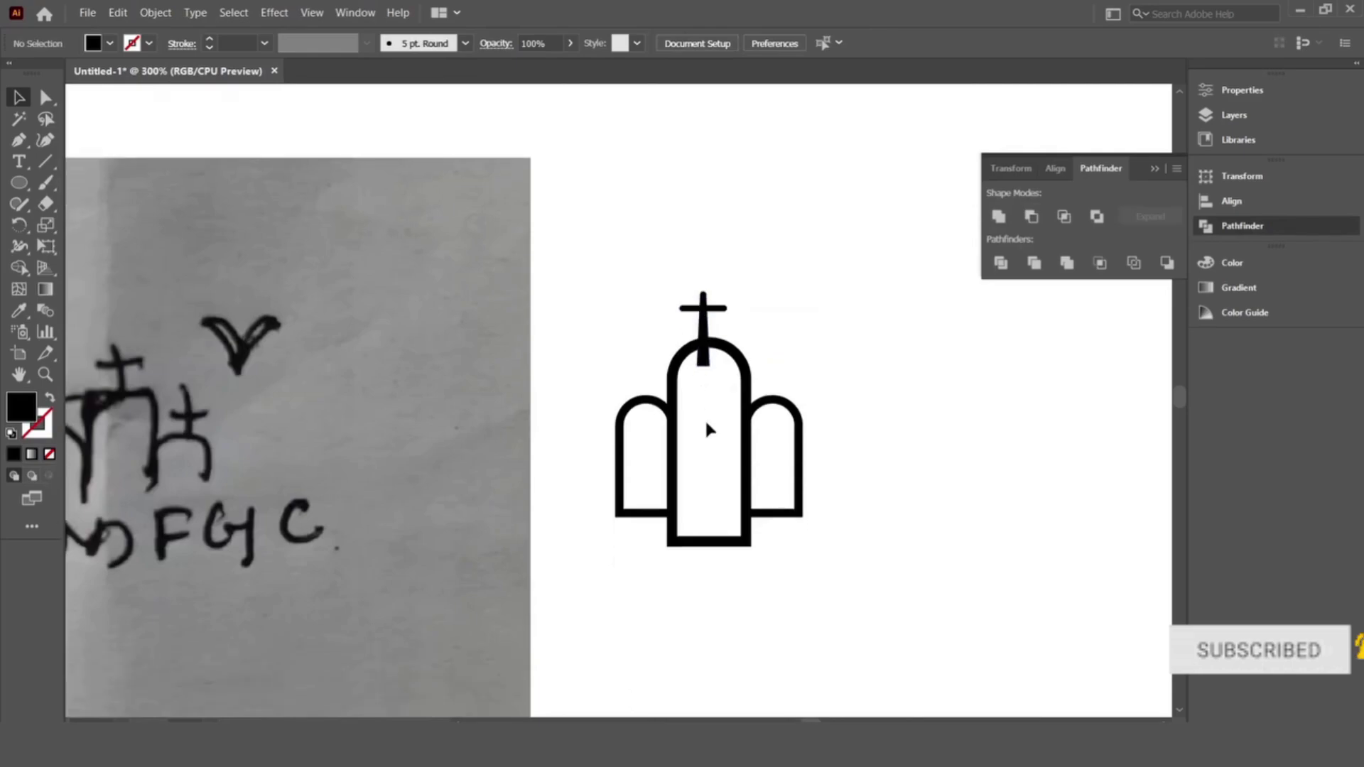
left_click(715, 378)
Step: Centre the merged cross horizontally over the tall middle arch
left_click_drag(621, 210, 761, 366)
scroll(712, 335, "up", 2)
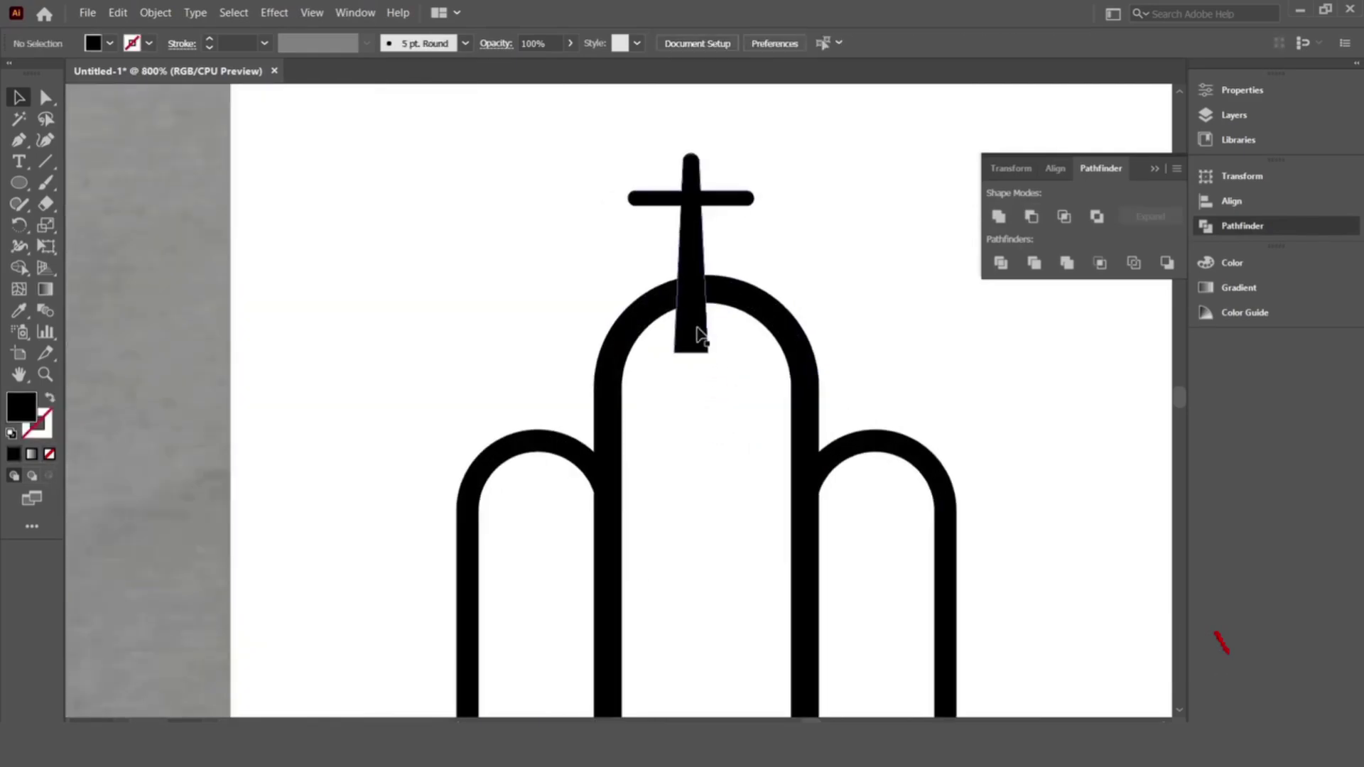
left_click_drag(711, 444, 600, 164)
left_click(762, 43)
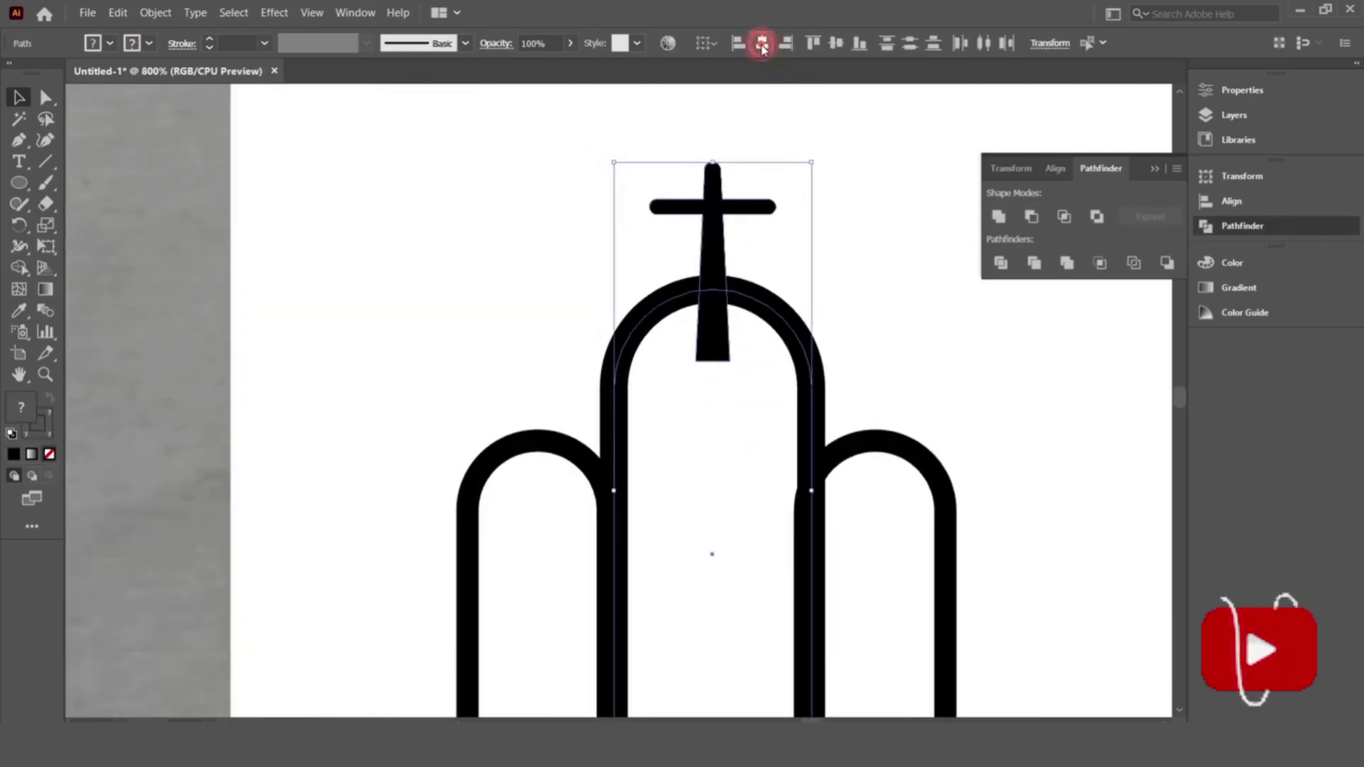
scroll(739, 351, "down", 2)
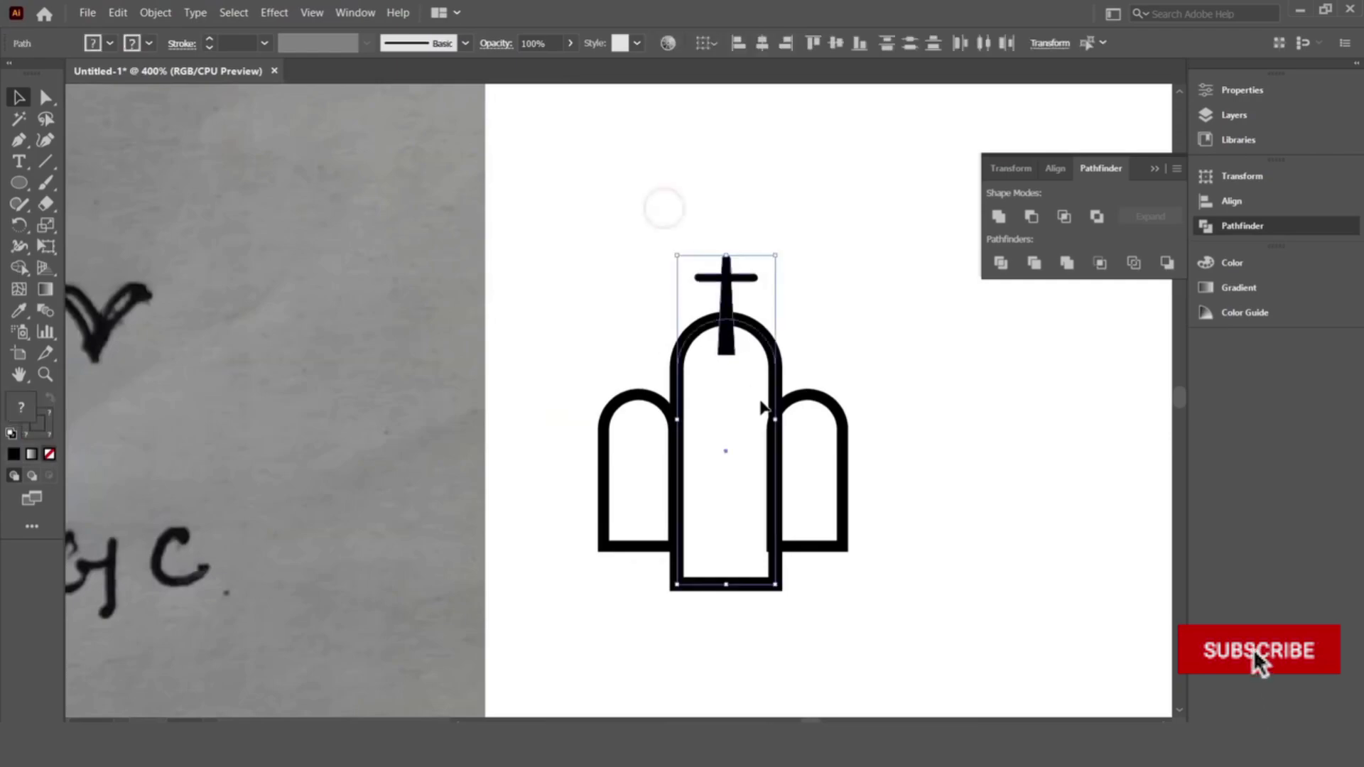
Step: Group the cross with the middle arch, move them together, then ungroup them
key("ctrl+g")
left_click_drag(732, 498, 817, 395)
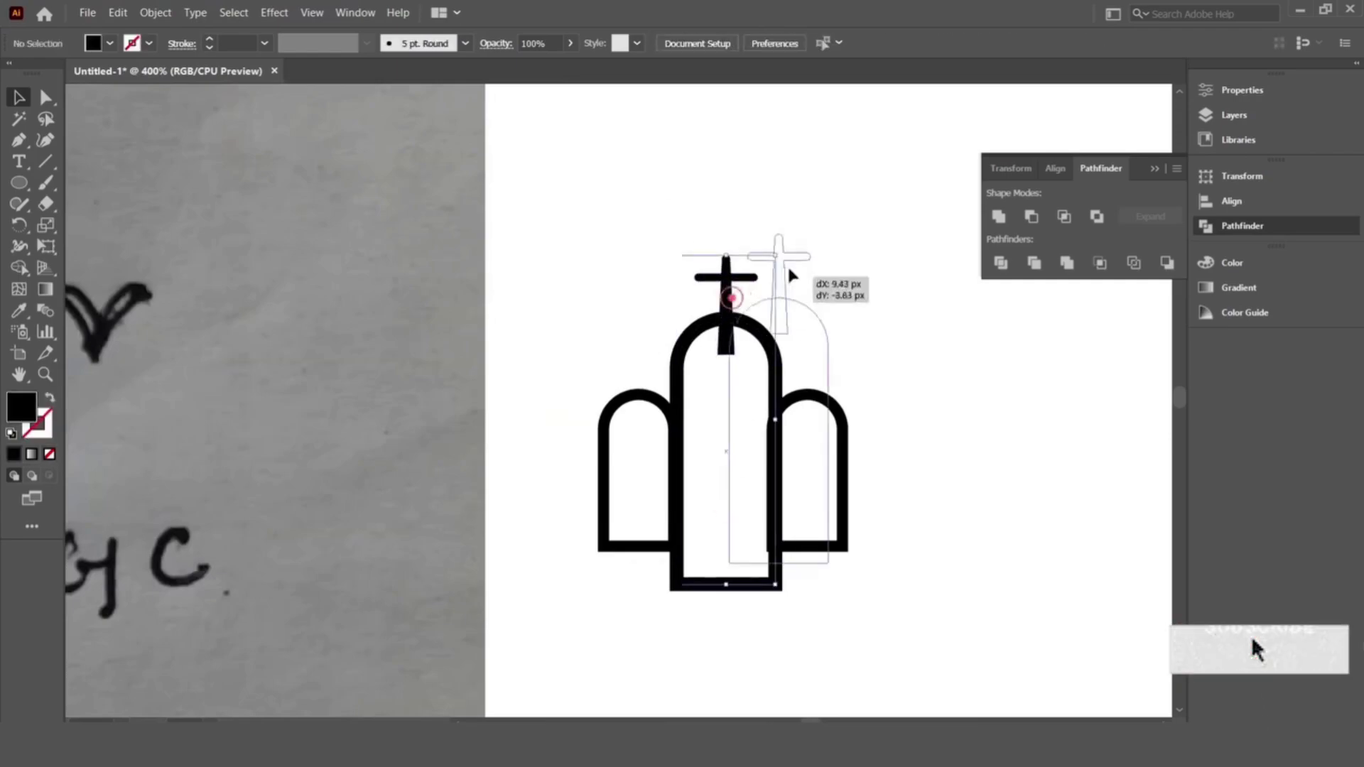
right_click(785, 207)
left_click(786, 162)
right_click(813, 179)
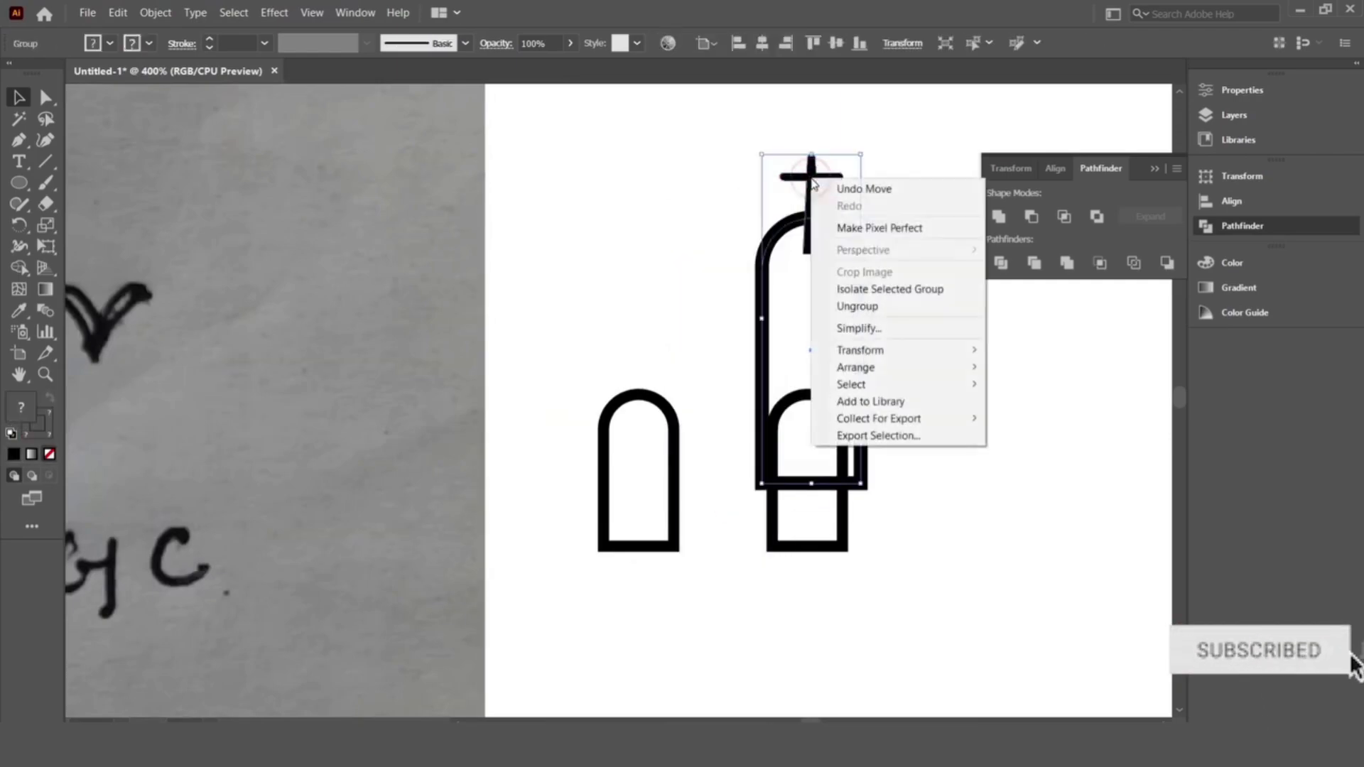
left_click(858, 306)
left_click(715, 245)
Step: Copy the cross onto the left arch and shift the tall crossed arch to the right
left_click_drag(812, 204, 636, 394)
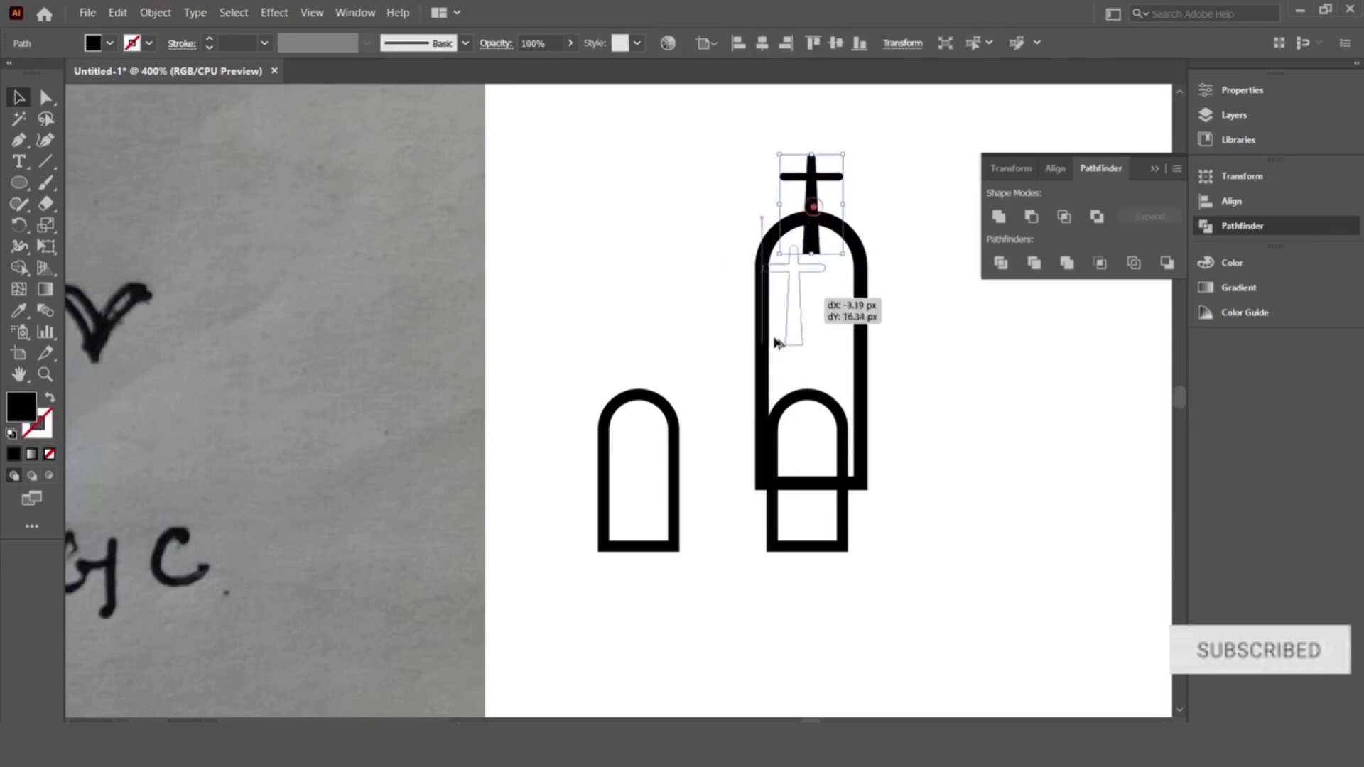
scroll(671, 448, "up", 2)
scroll(762, 404, "down", 3)
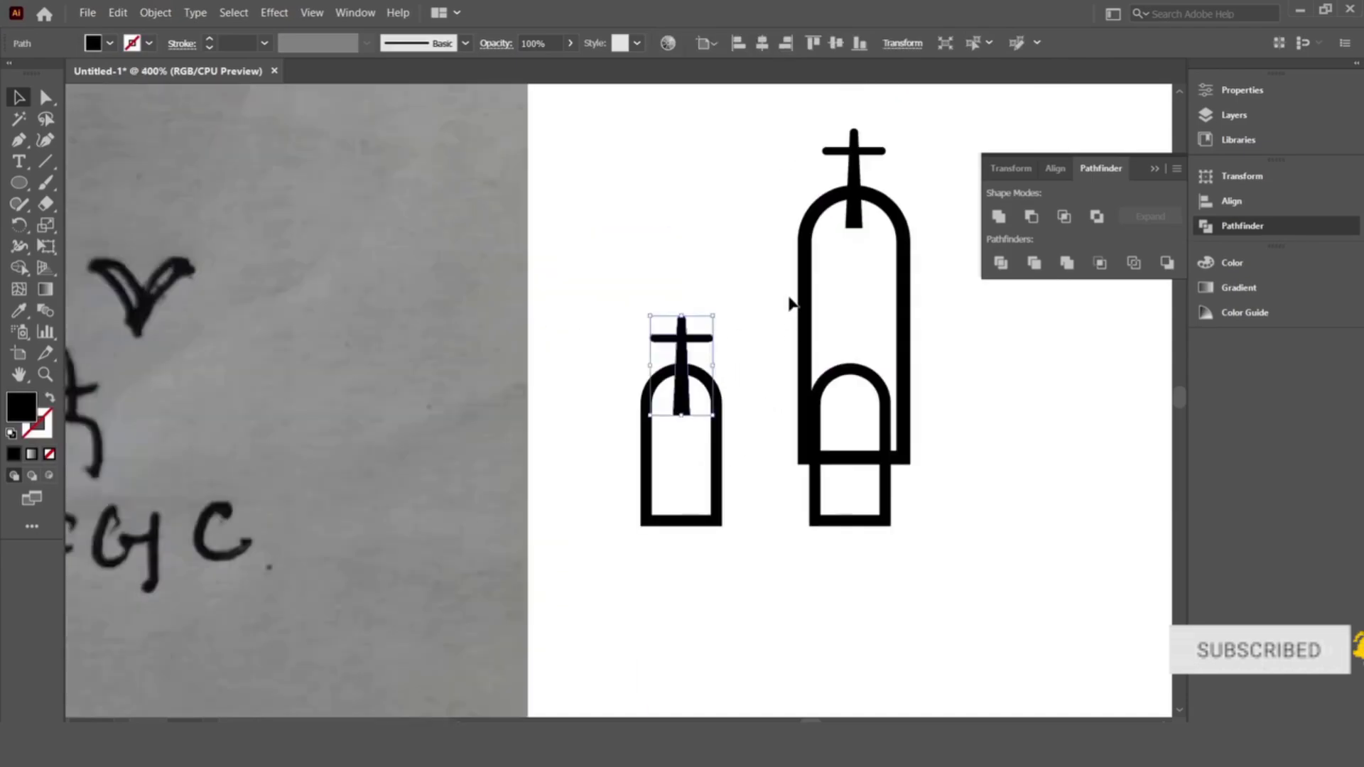
left_click(875, 282)
left_click_drag(873, 331, 1022, 334)
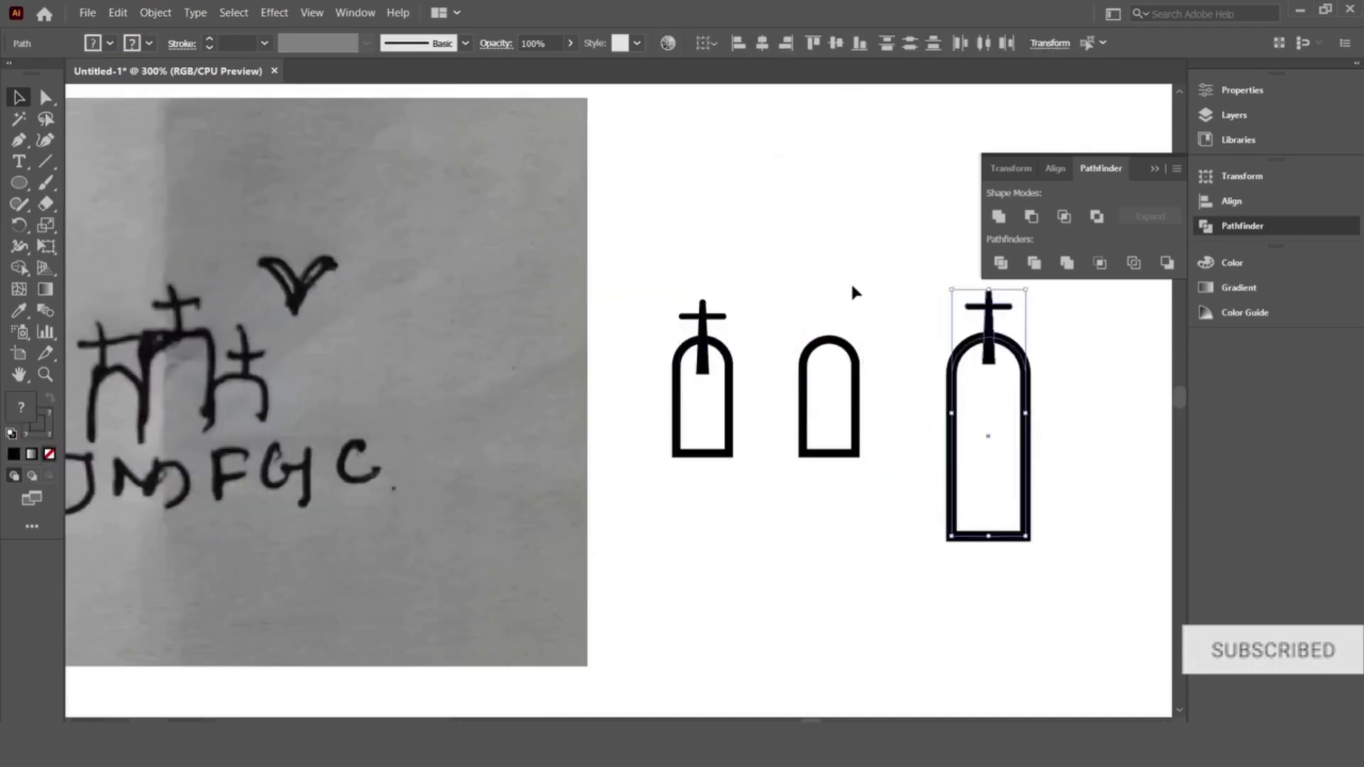
left_click(850, 284)
Step: Position the copied cross so it sits on top of the left arch
scroll(787, 313, "up", 1)
left_click(683, 304)
left_click_drag(682, 304, 682, 319)
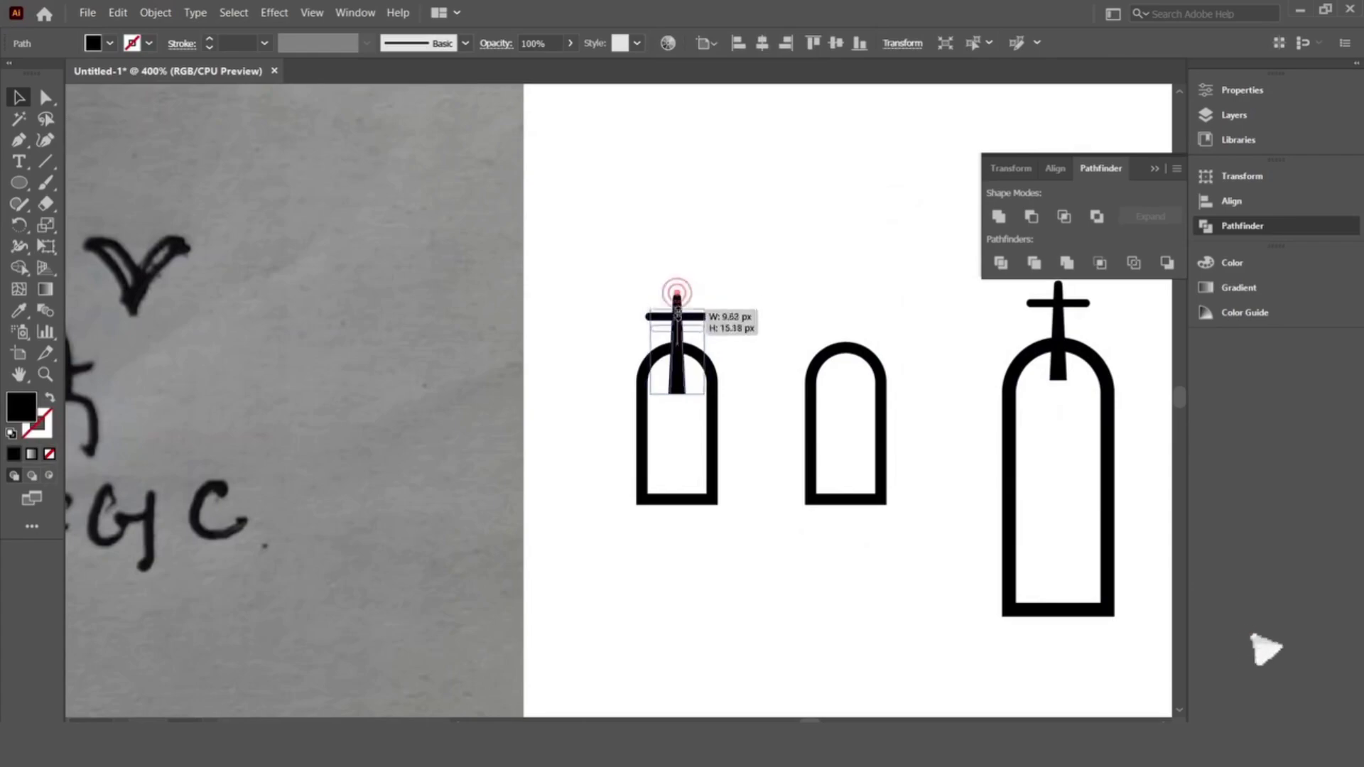
scroll(764, 407, "up", 1)
scroll(764, 407, "up", 1)
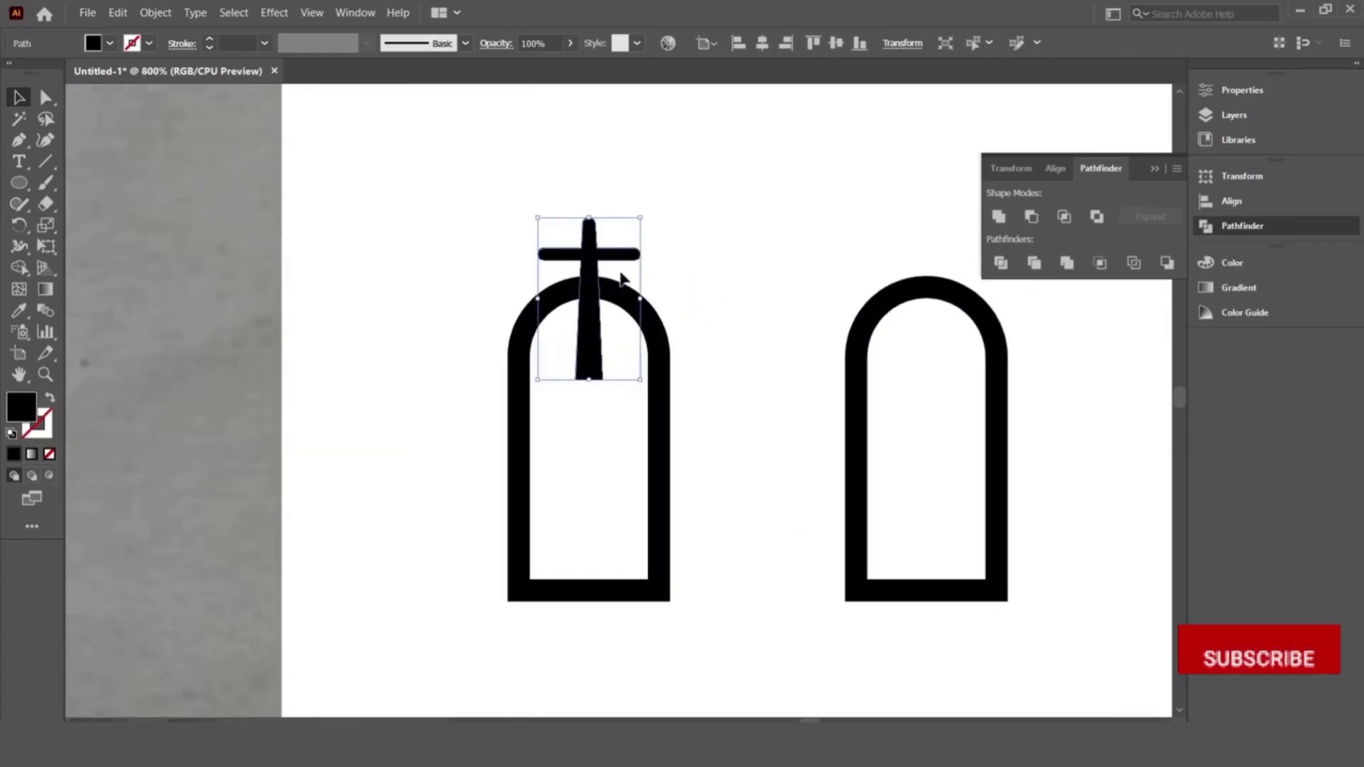
mouse_move(623, 280)
left_mouse_down()
mouse_move(624, 250)
mouse_move(596, 277)
mouse_move(938, 309)
left_mouse_up()
left_click(630, 395)
left_click(770, 246)
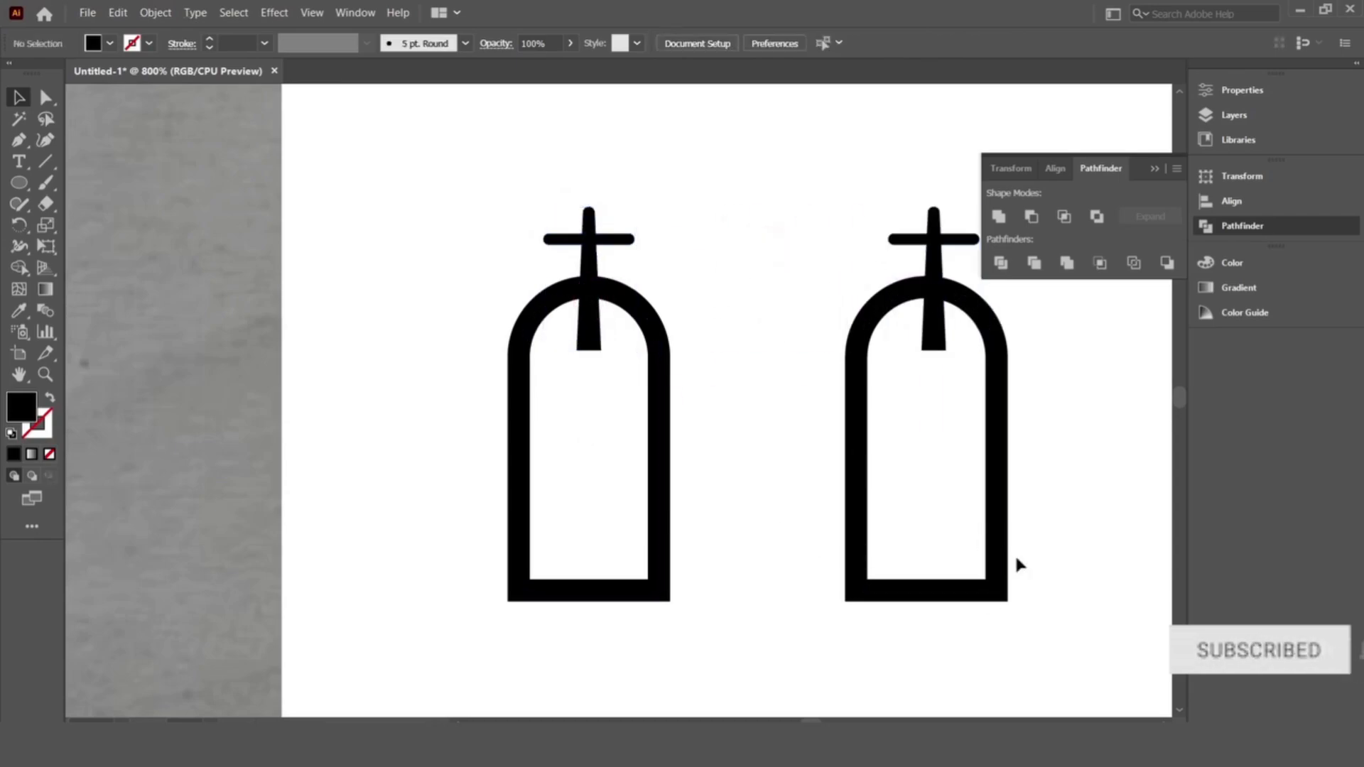
Step: Position the large tower and change the arrangement of both crosses from the context menu
left_click_drag(1089, 580, 611, 492)
scroll(611, 492, "down", 1)
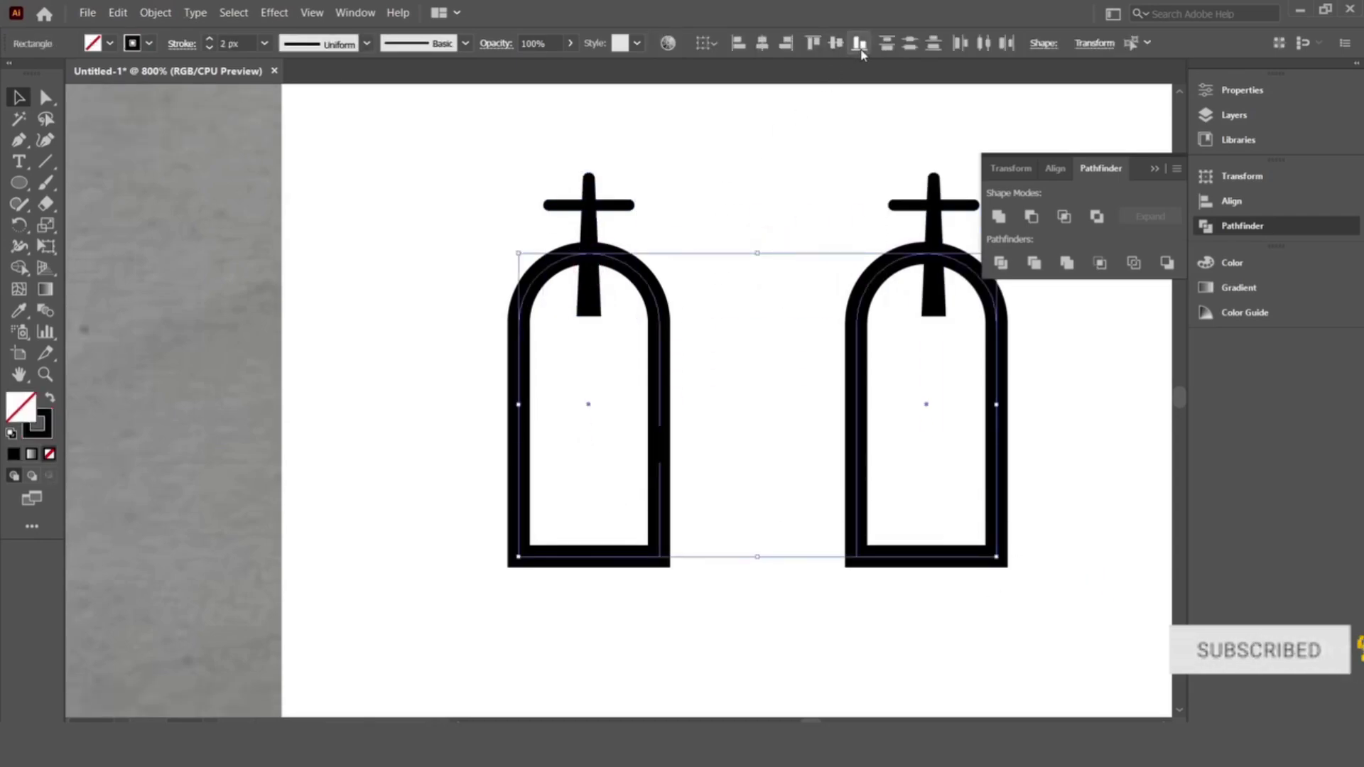
left_click(843, 126)
left_click_drag(957, 194, 959, 199)
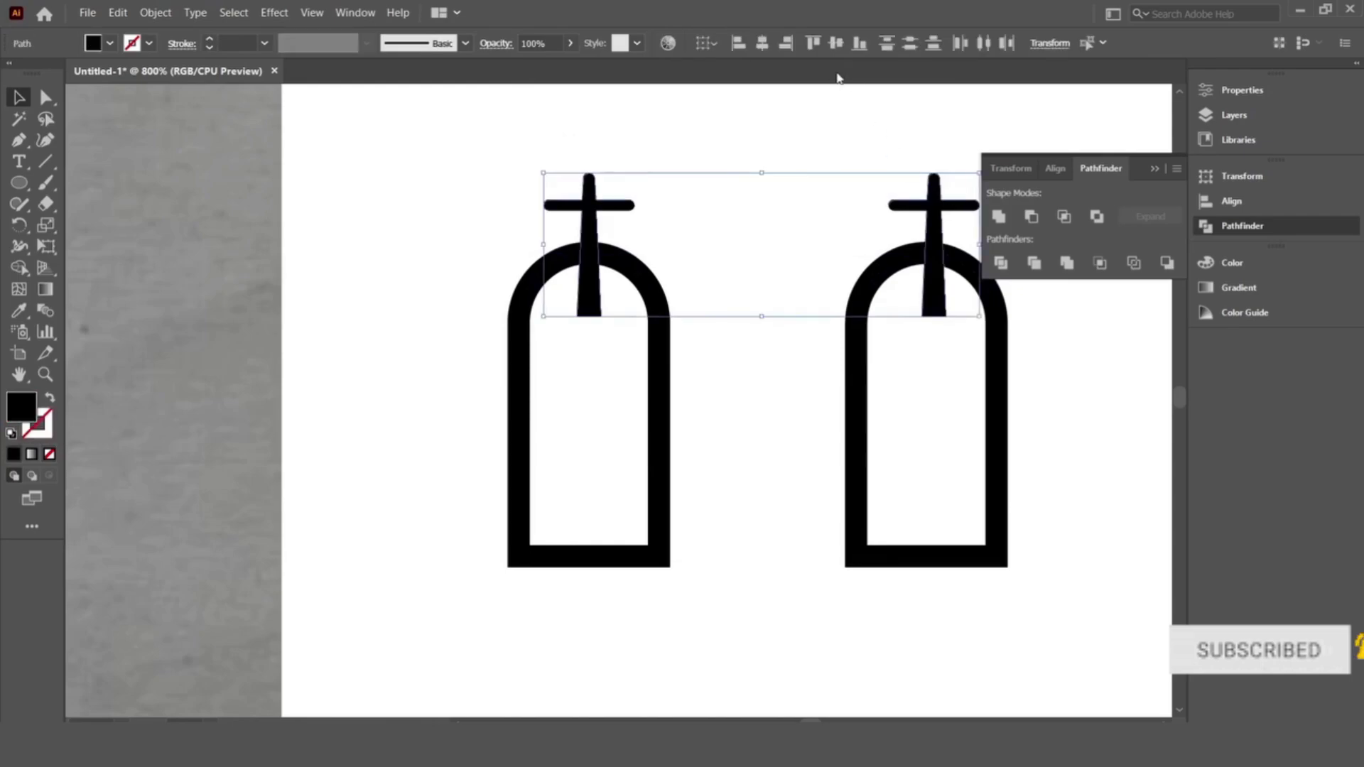
key("ctrl+minus")
key("ctrl+minus")
key("ctrl+minus")
right_click(736, 384)
left_click(801, 502)
Step: Overlap the two small towers on the large tower's right and left sides, then select both
left_click_drag(723, 440, 872, 455)
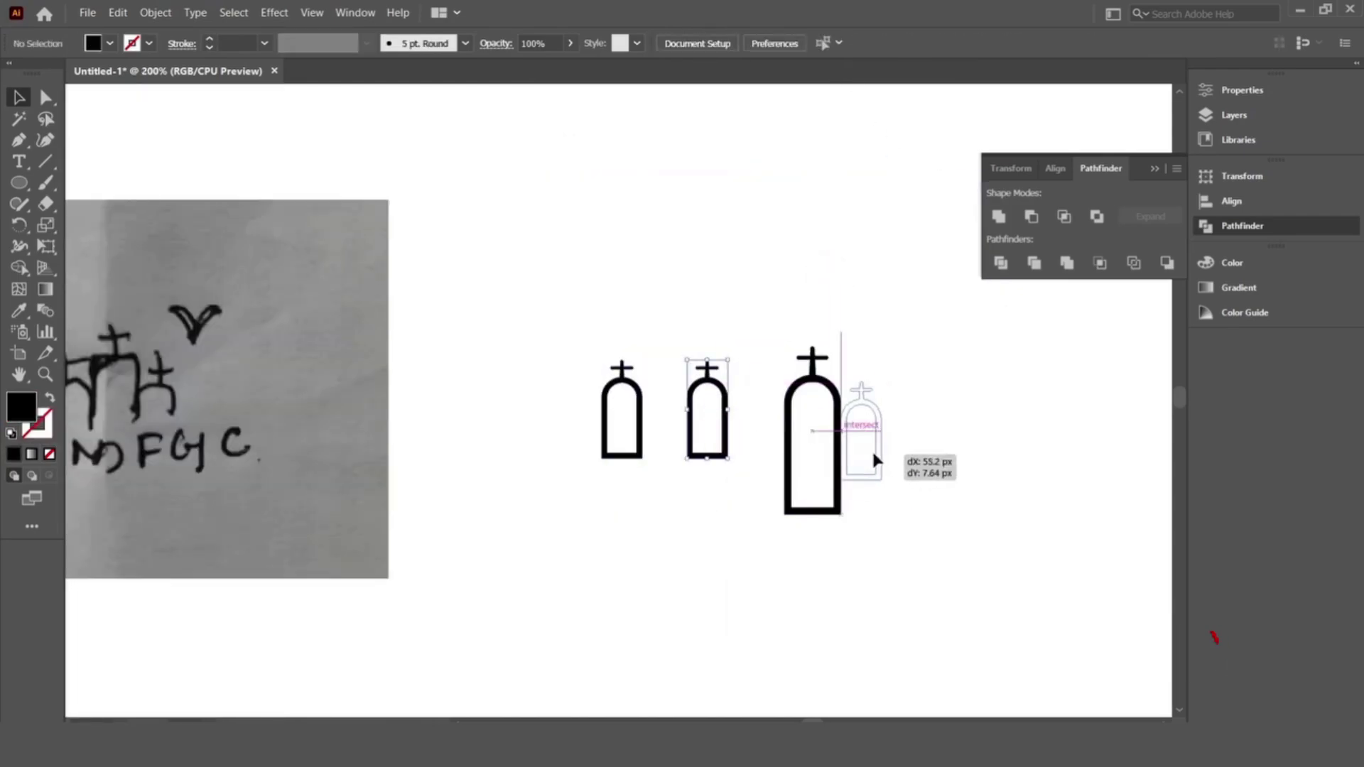
left_click_drag(646, 426, 792, 444)
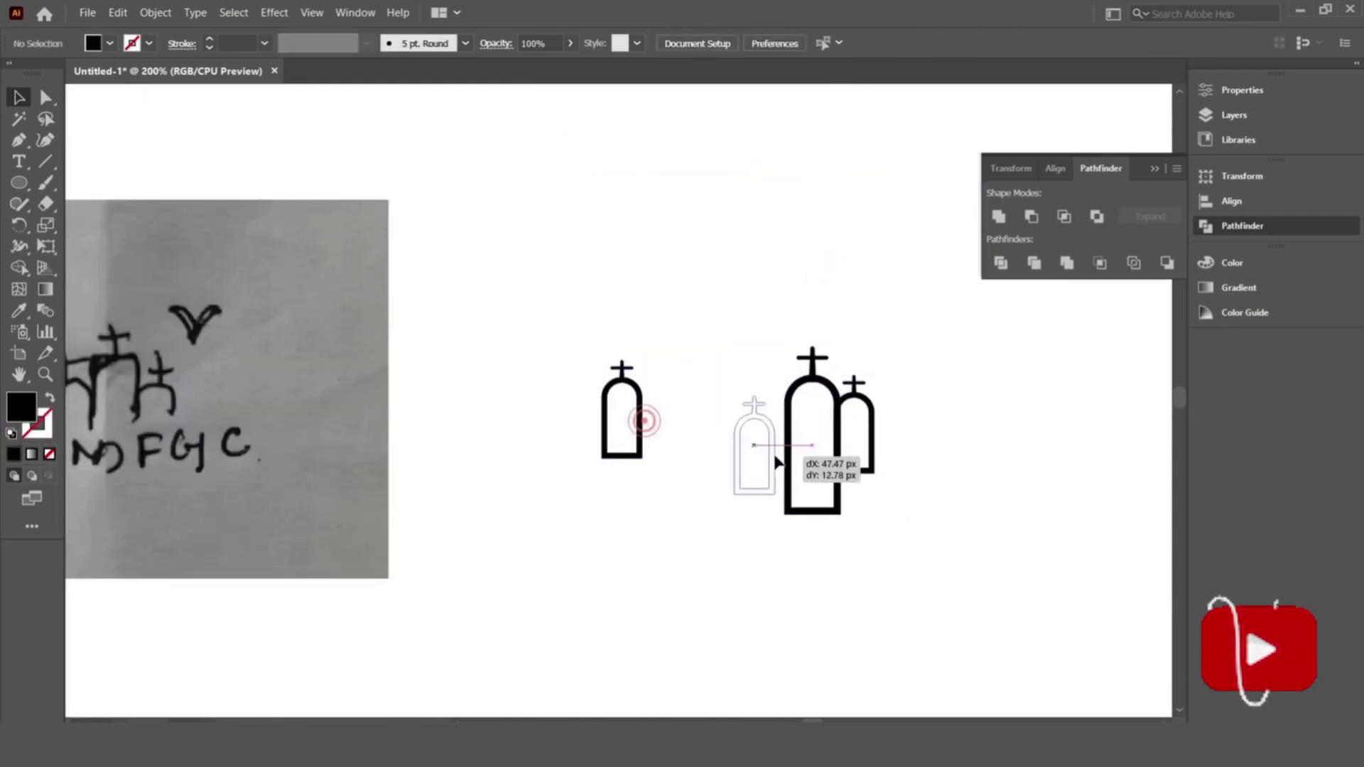
left_click(743, 518)
scroll(828, 476, "up", 2)
scroll(862, 426, "up", 1)
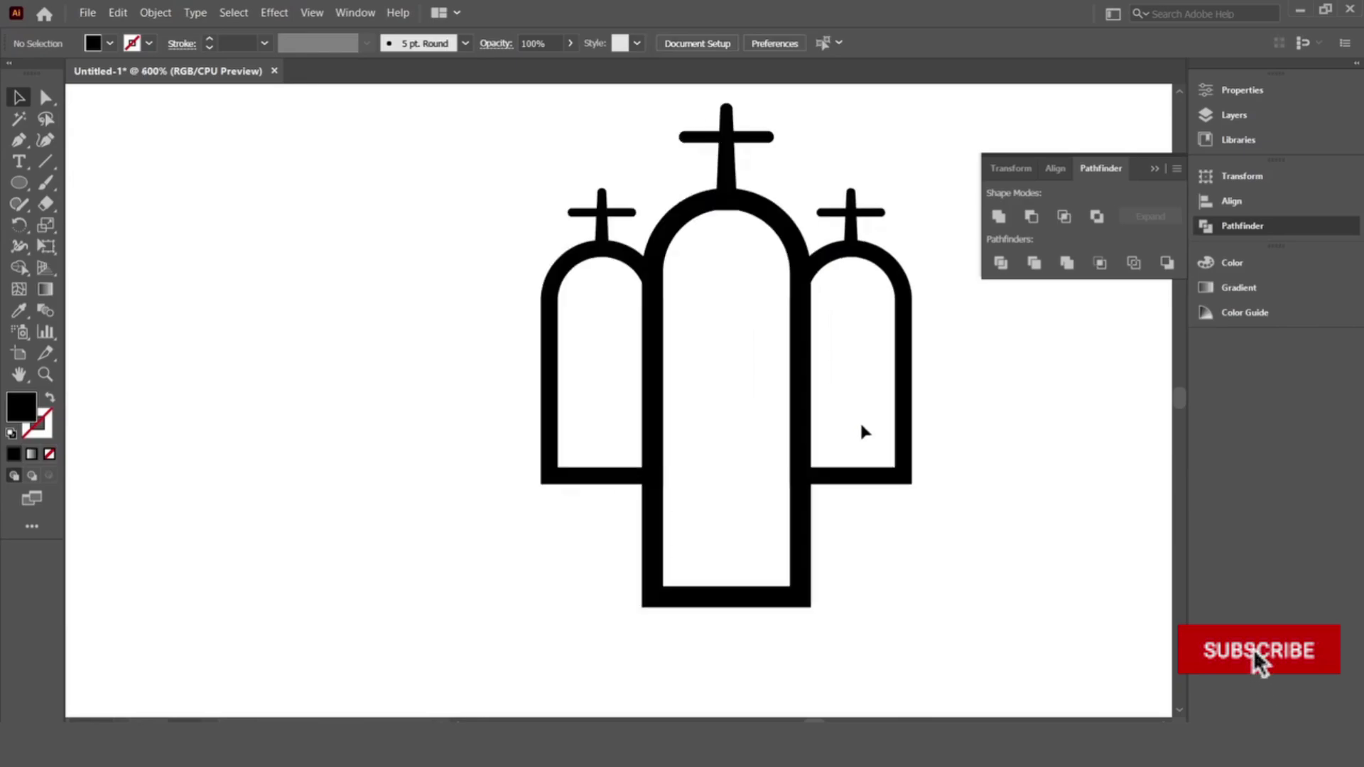
left_click_drag(888, 505, 888, 506)
left_click_drag(585, 417, 604, 523)
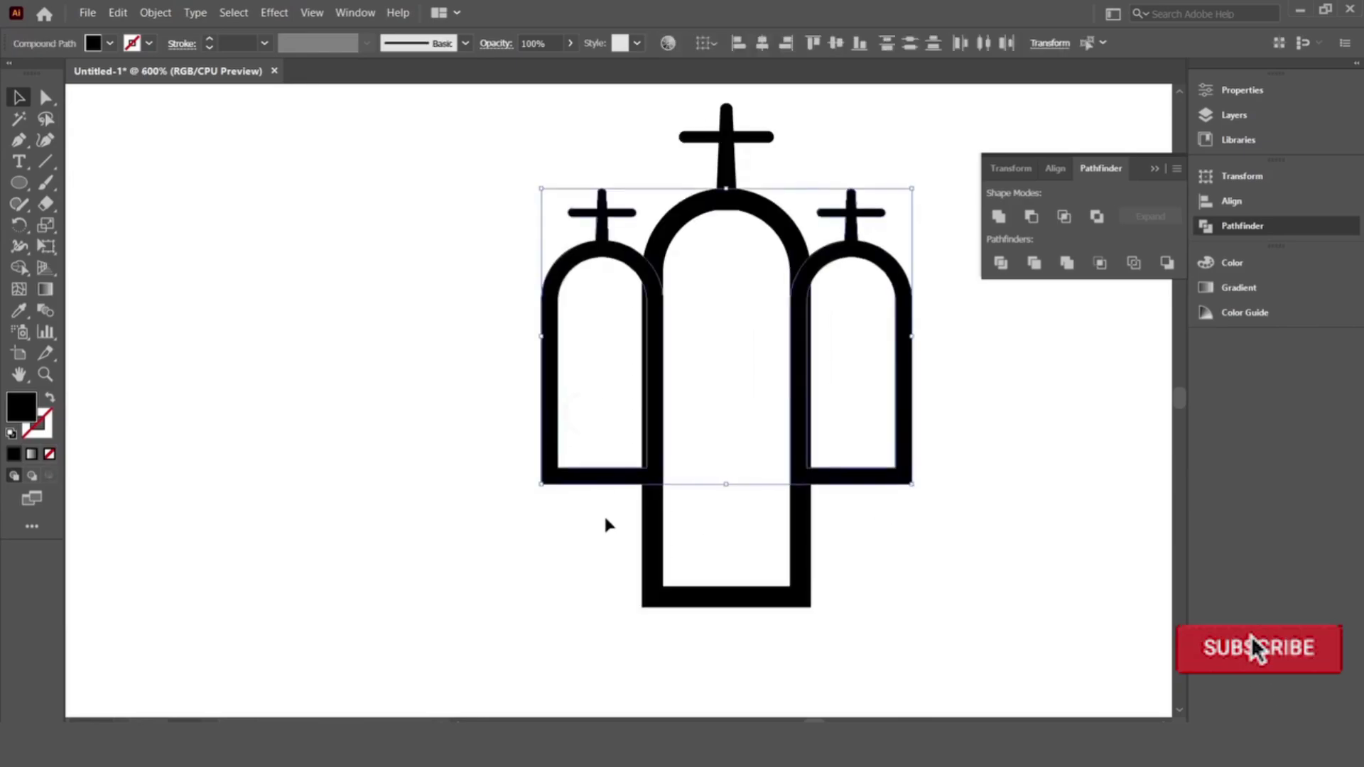
Step: Check the tower overlaps in Outline view, then return to Preview
left_click(892, 557)
key("ctrl+y")
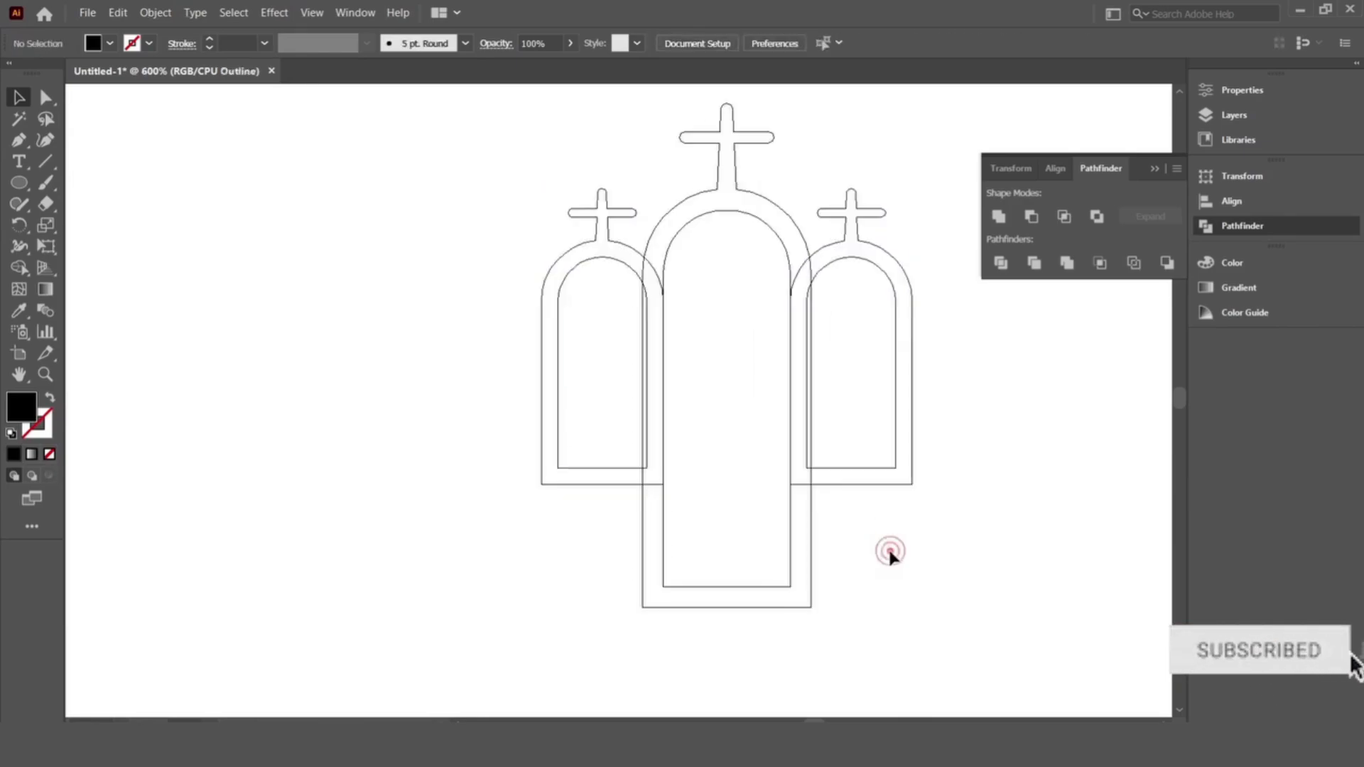
scroll(838, 483, "up", 1)
scroll(779, 420, "up", 1)
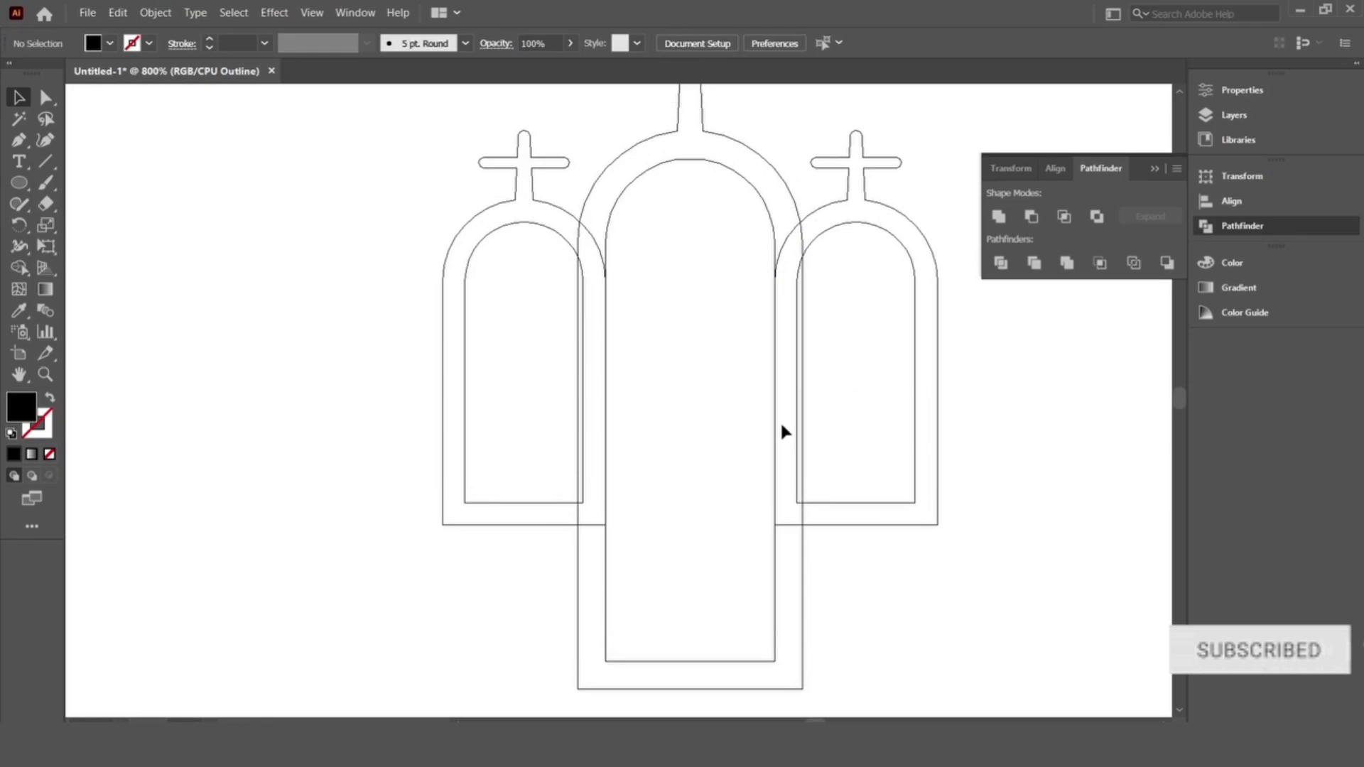
key("ctrl+y")
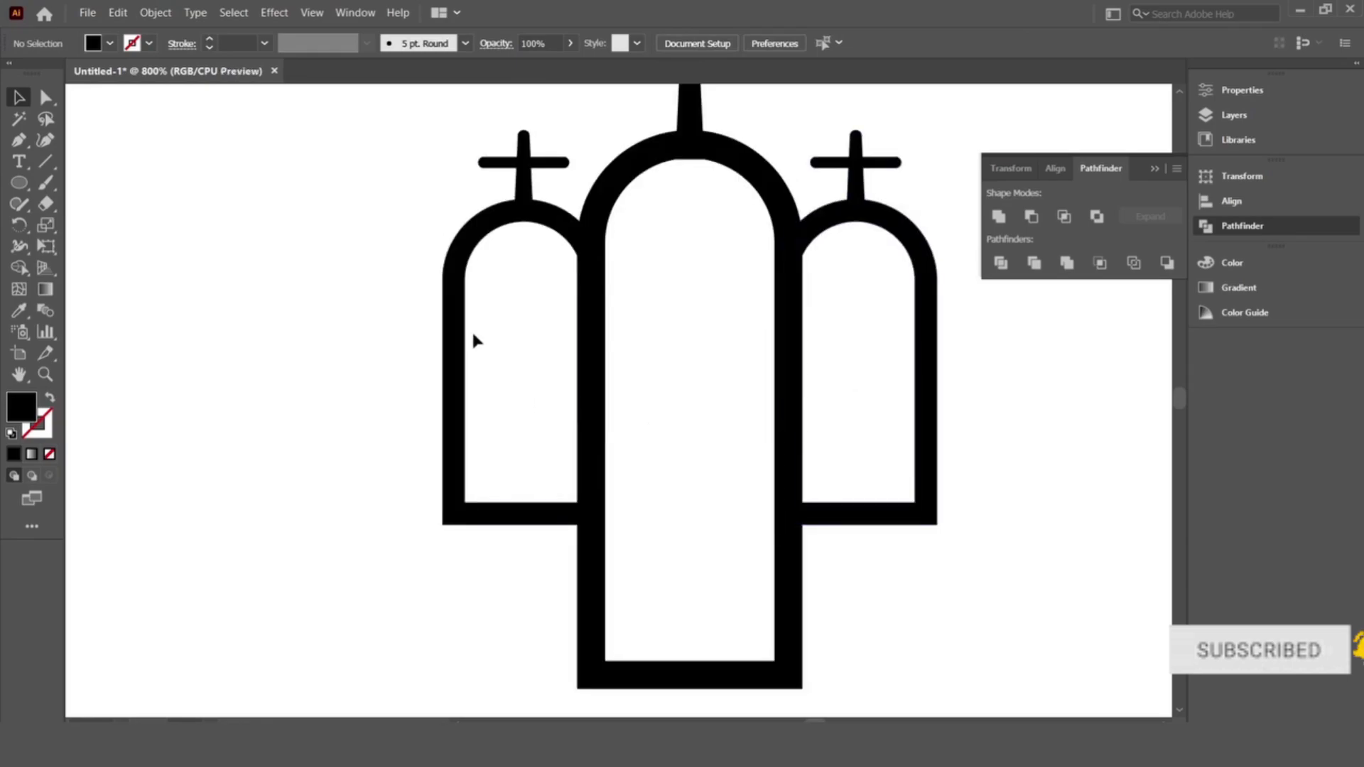
Step: Group the left and right side towers and nudge the group down
left_click_drag(400, 325, 495, 377)
left_click_drag(991, 447, 883, 382, "shift")
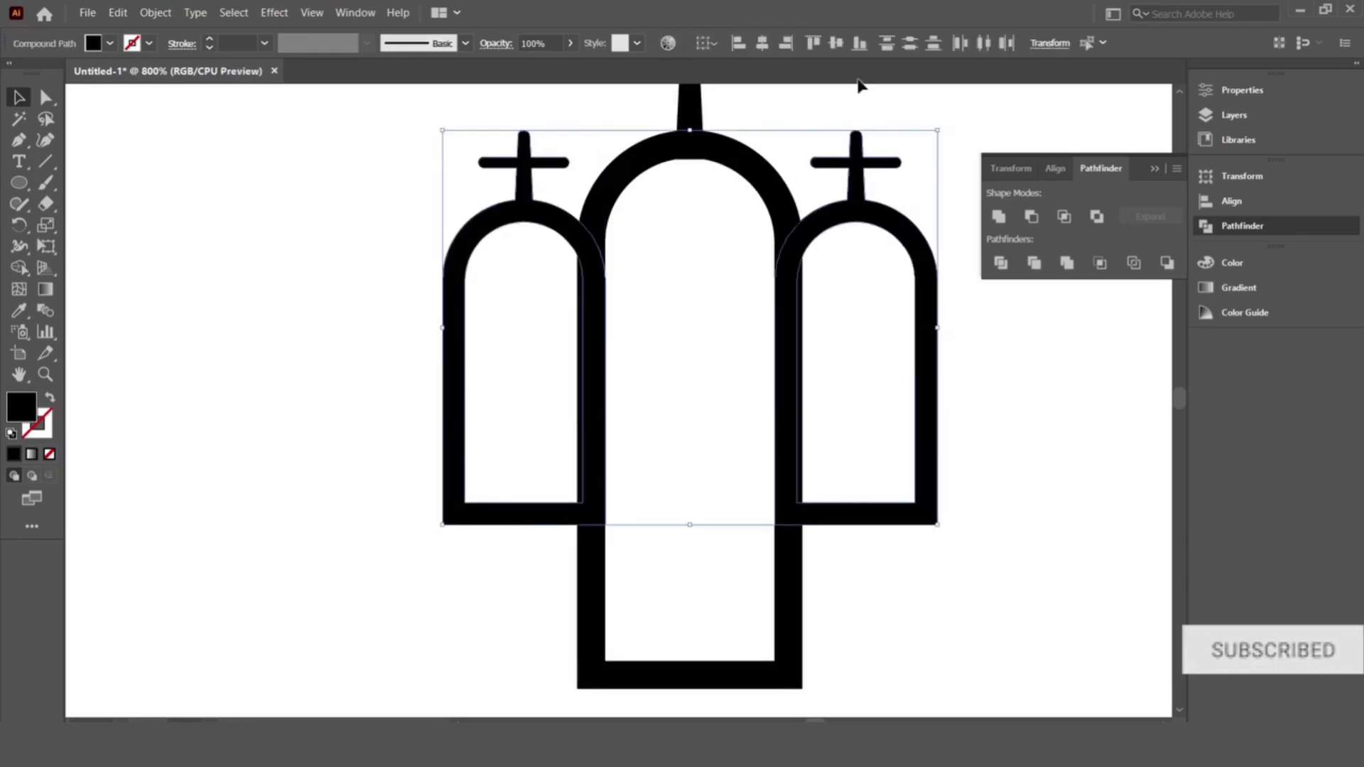
right_click(865, 332)
left_click(863, 422)
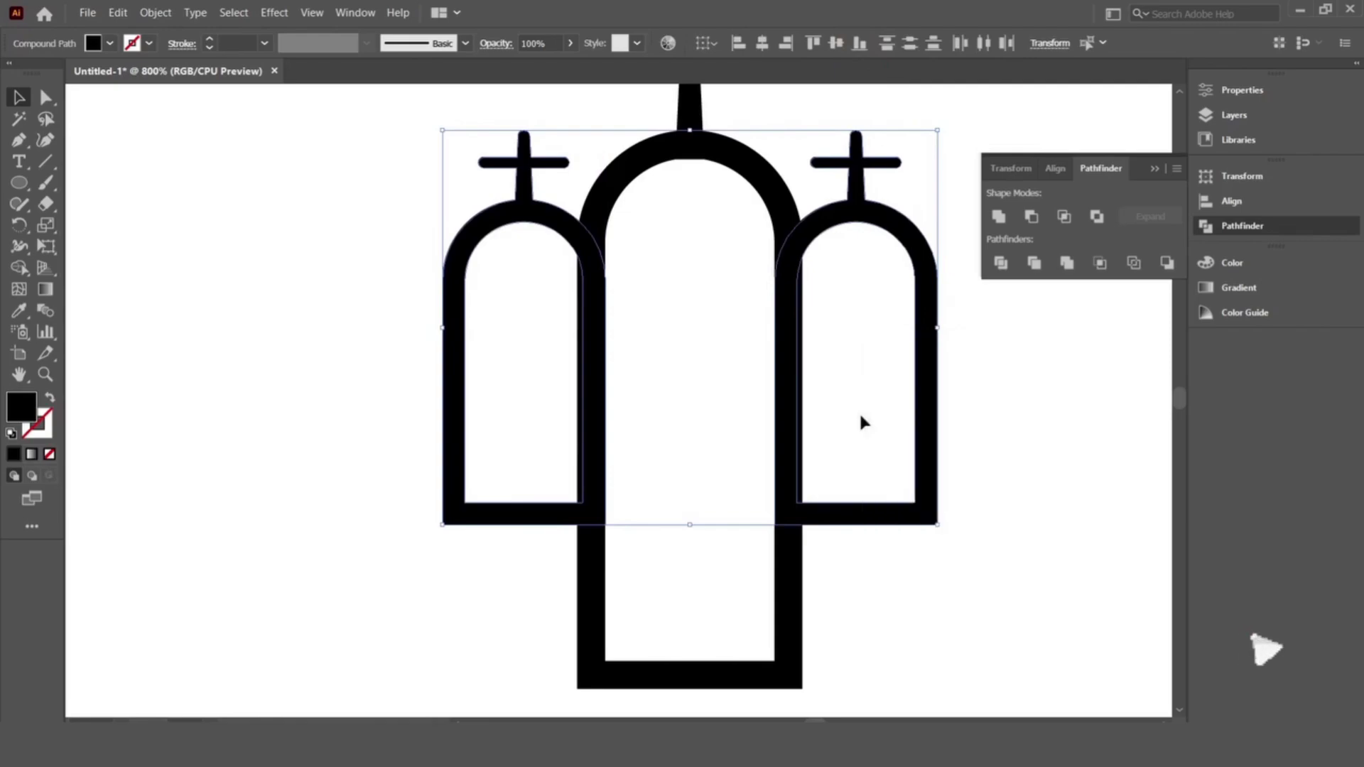
left_click_drag(969, 548, 874, 457)
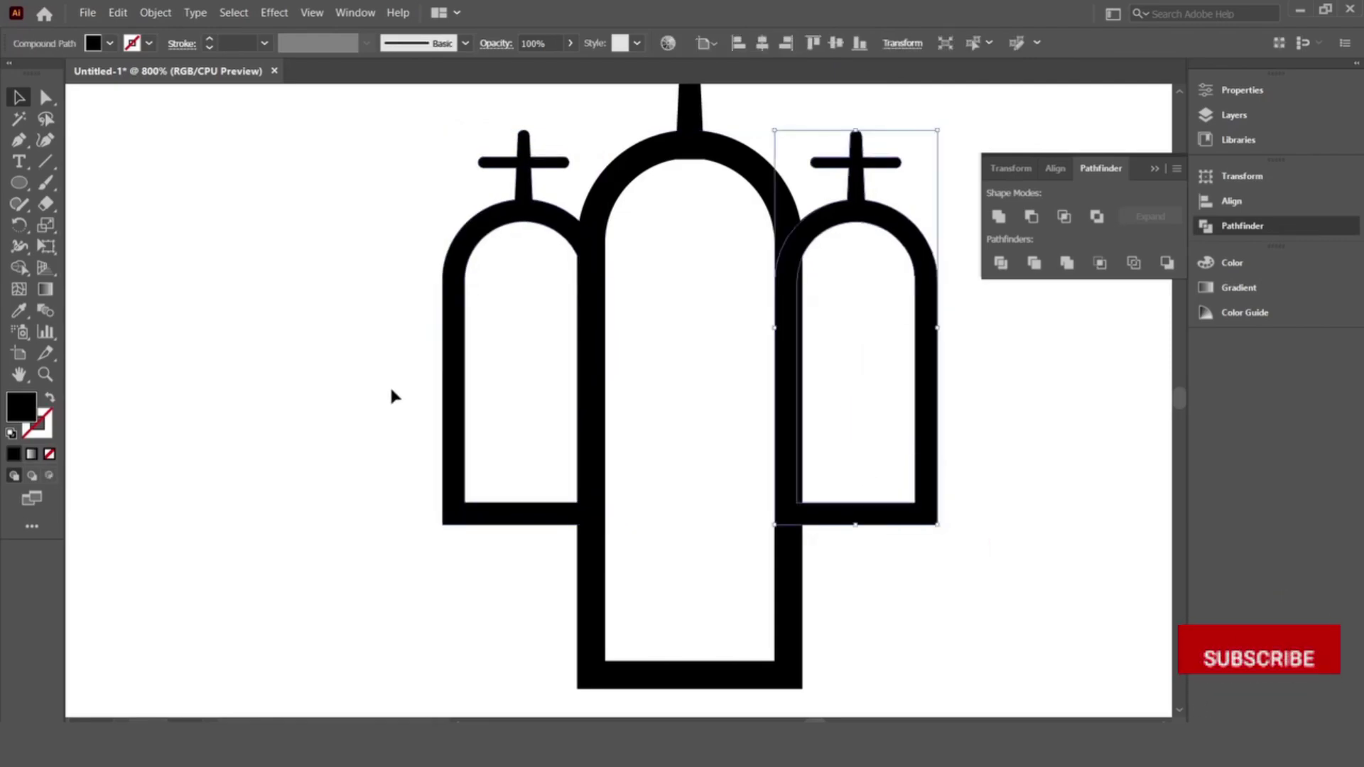
left_click_drag(390, 395, 475, 444, "shift")
key("ctrl+g")
key("ctrl+minus")
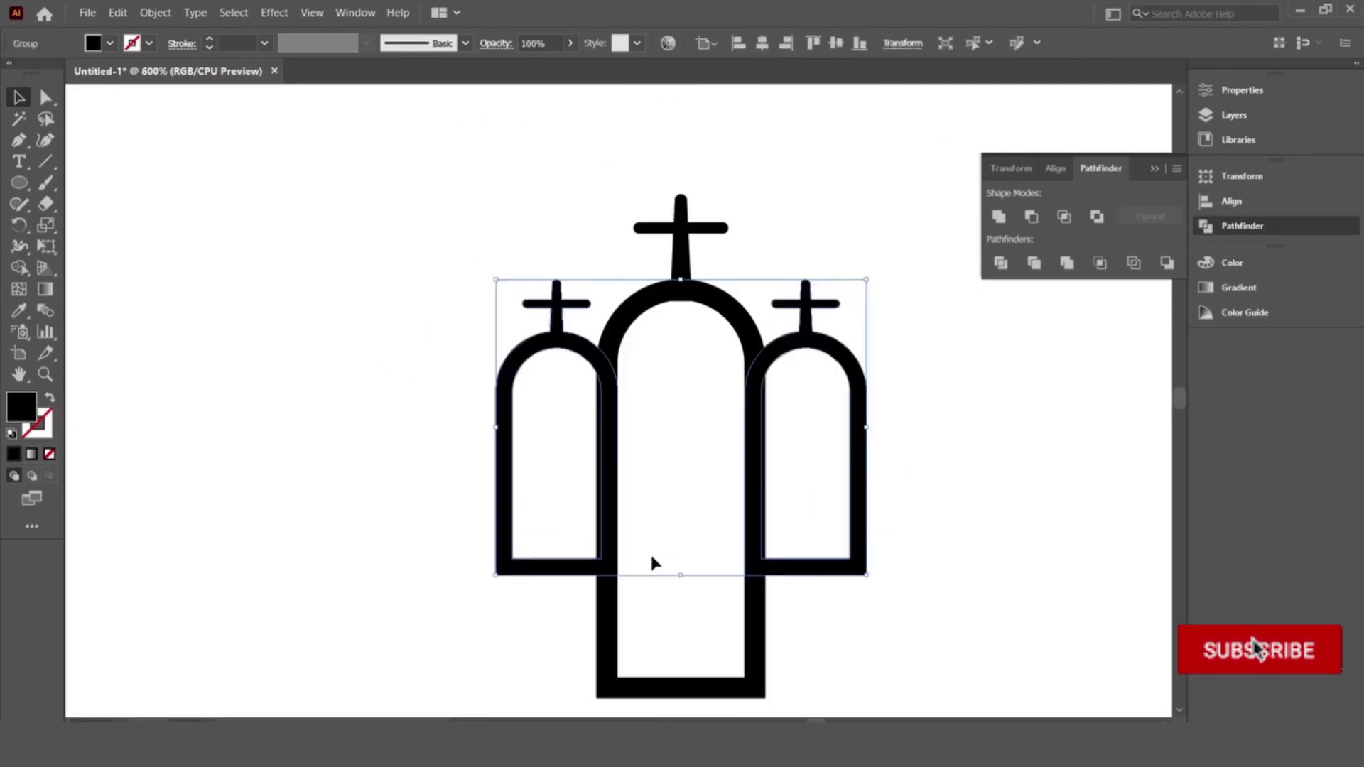
key("Down")
key("Down")
key("Down")
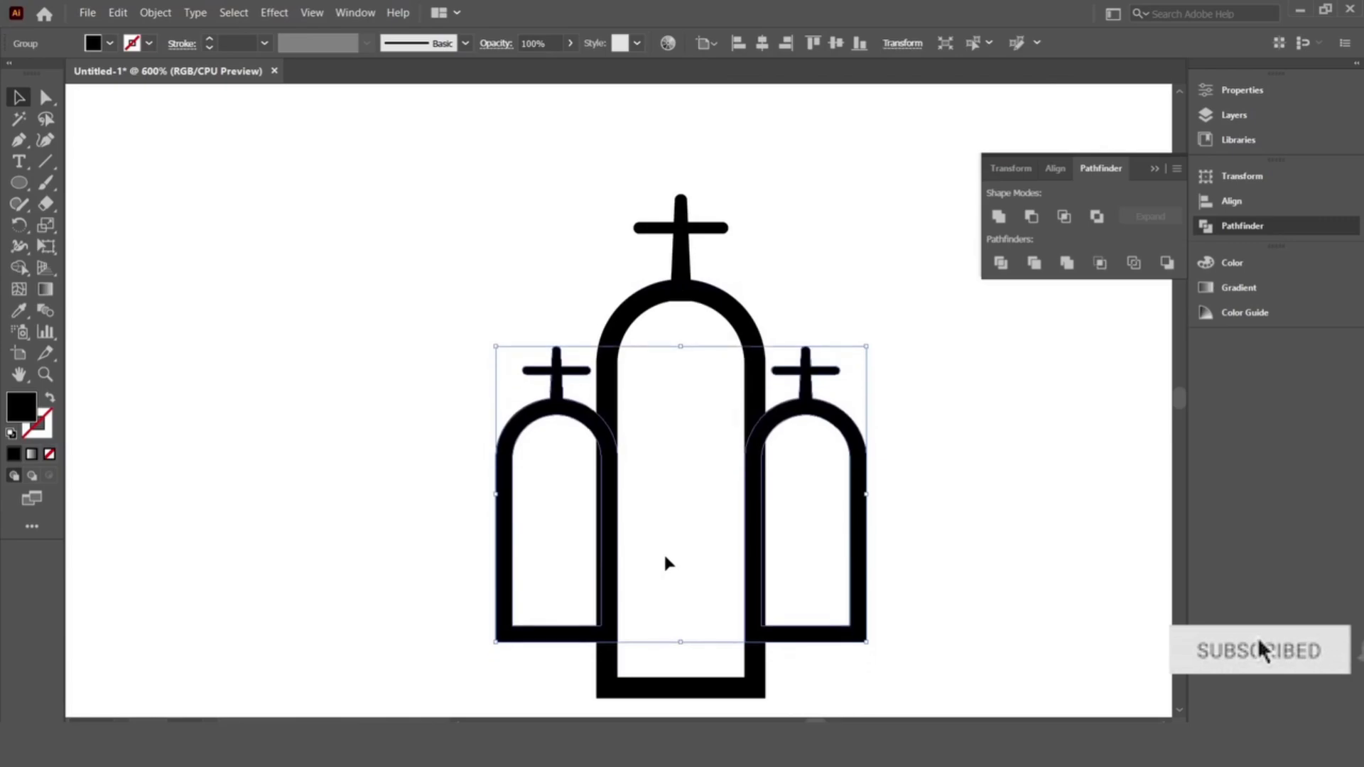
left_click(518, 526)
Step: Scale up the three-tower church icon by dragging its corner handle
key("ctrl+minus")
key("ctrl+minus")
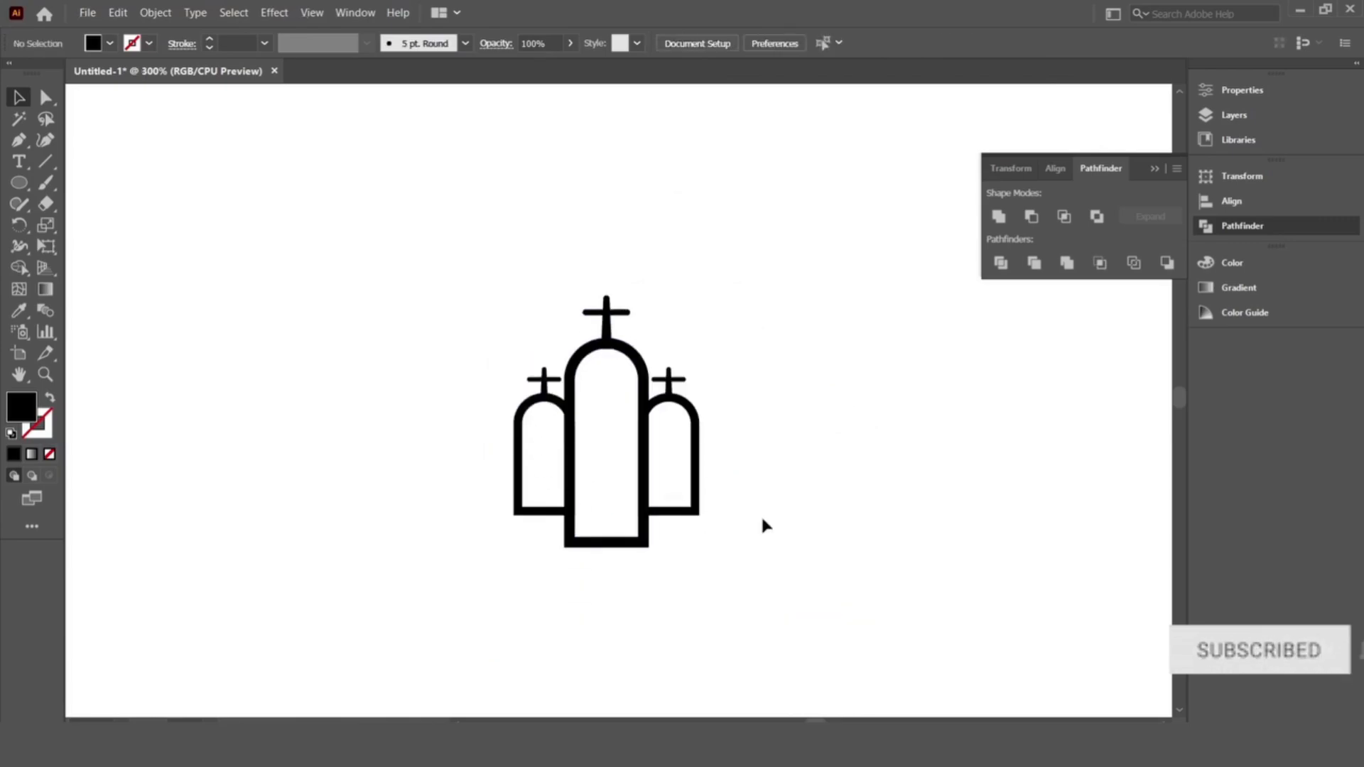
scroll(710, 560, "down", 1)
scroll(684, 500, "down", 2)
scroll(685, 509, "up", 2)
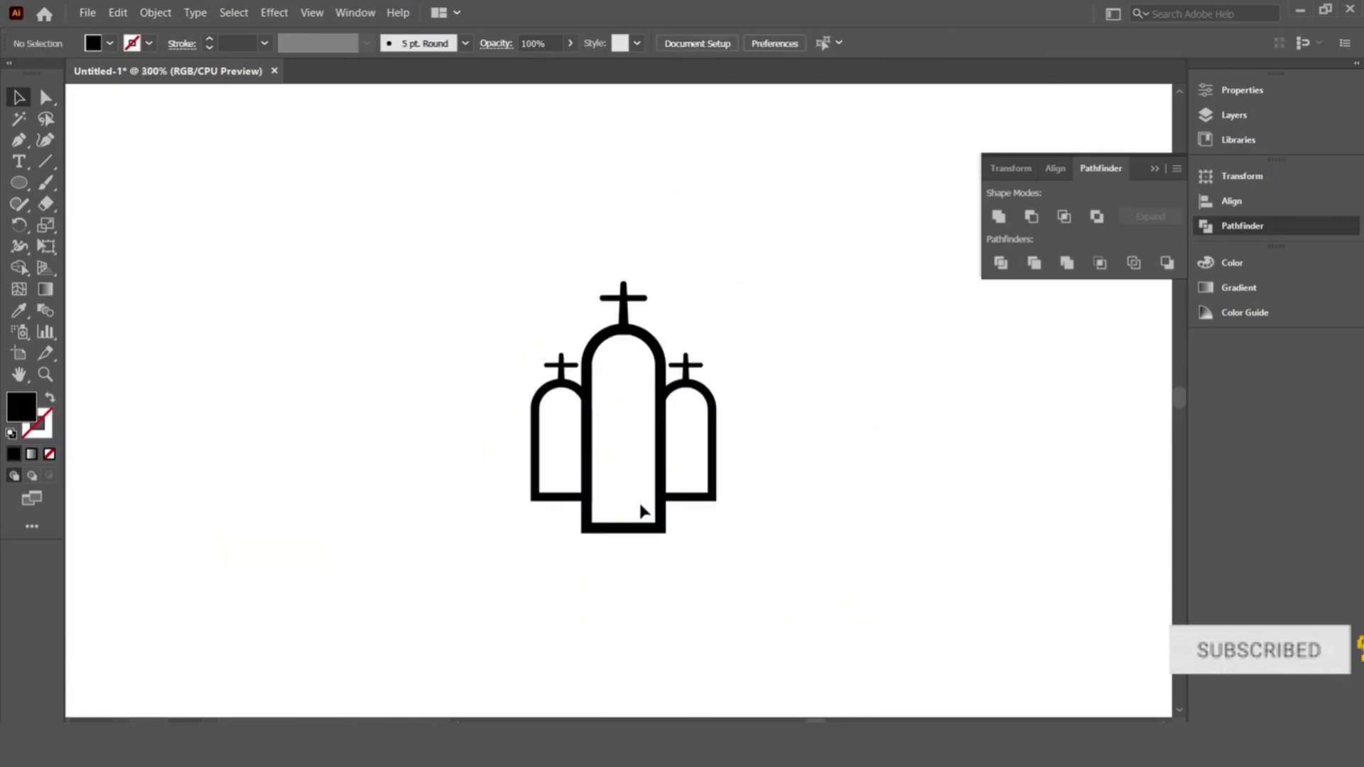
scroll(732, 431, "down", 1)
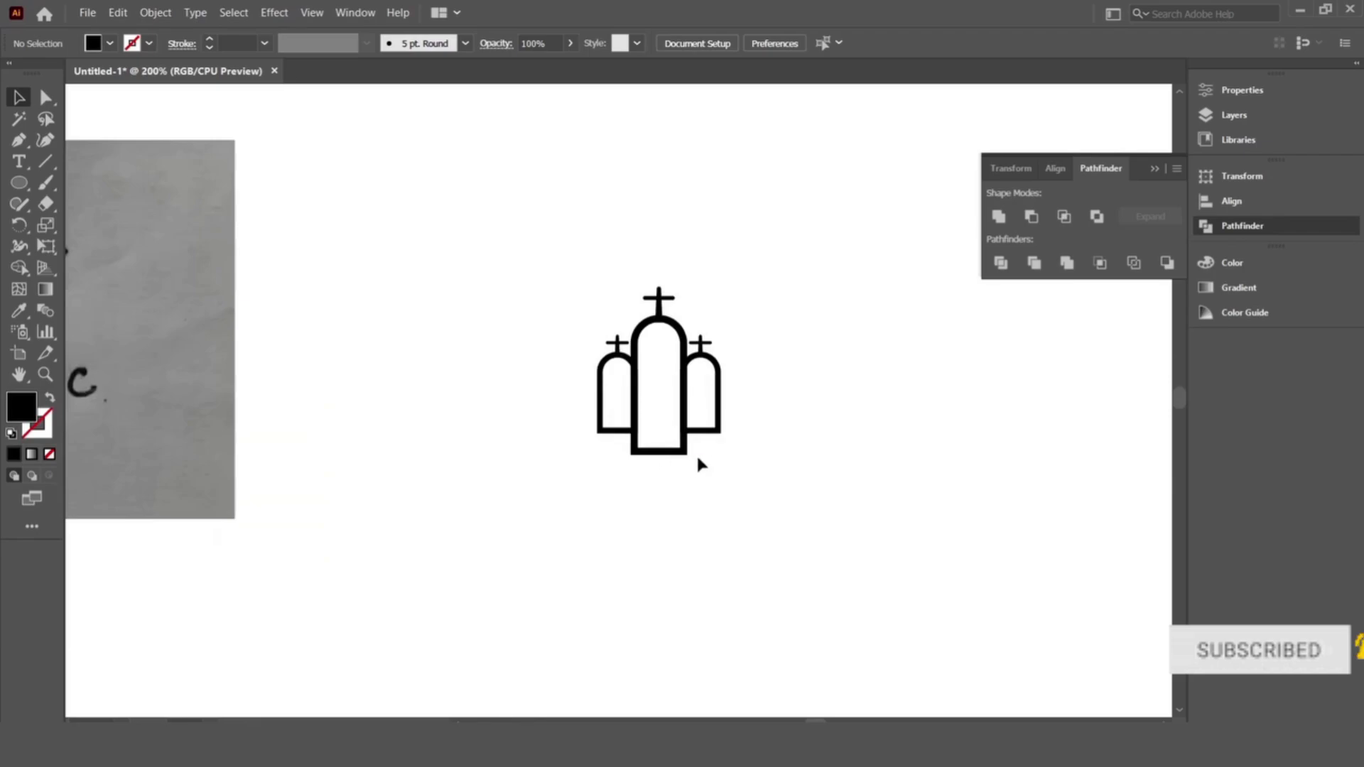
scroll(682, 452, "up", 1)
scroll(654, 419, "up", 1)
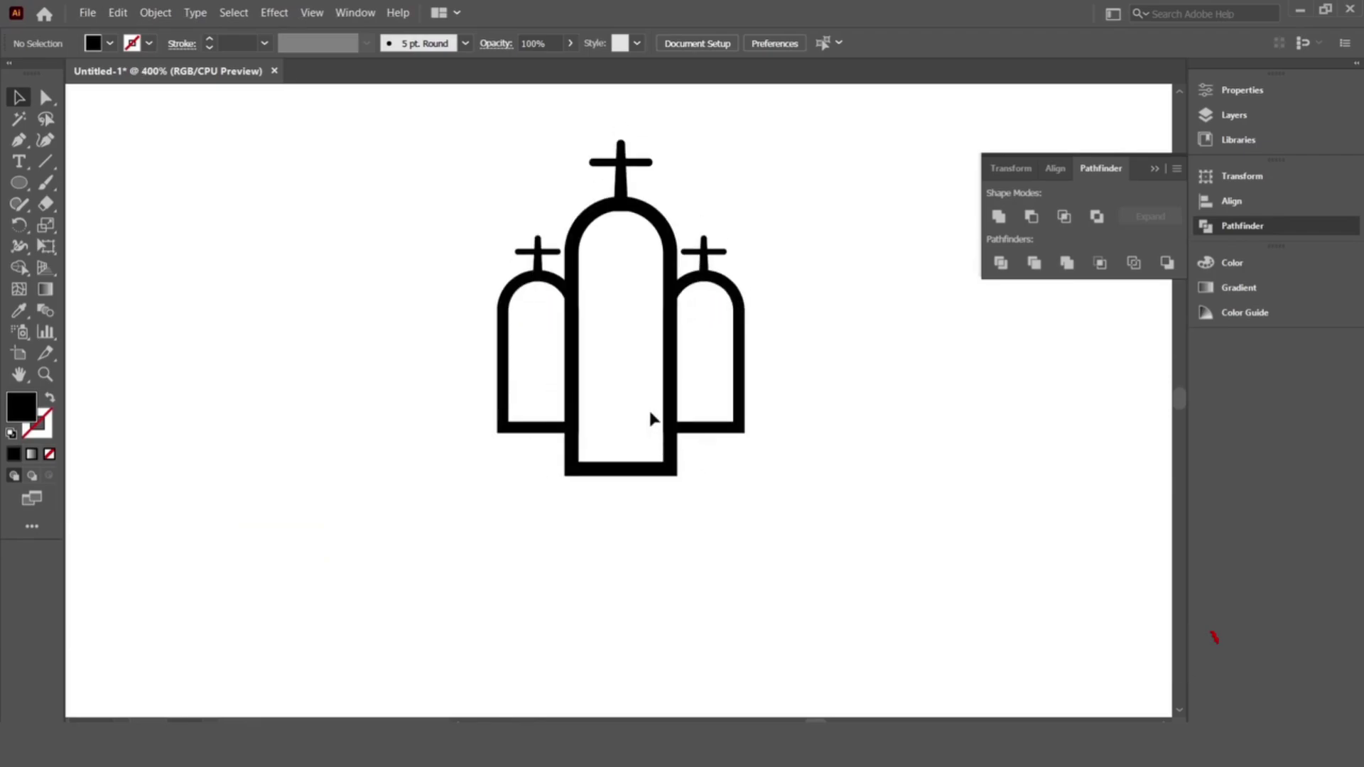
scroll(651, 408, "down", 2)
scroll(651, 407, "down", 2)
mouse_move(594, 313)
left_mouse_down()
mouse_move(694, 439)
mouse_move(897, 527)
left_mouse_up()
left_click(897, 527)
Step: Select the whole enlarged church icon to check it against the sketch
scroll(897, 527, "up", 1)
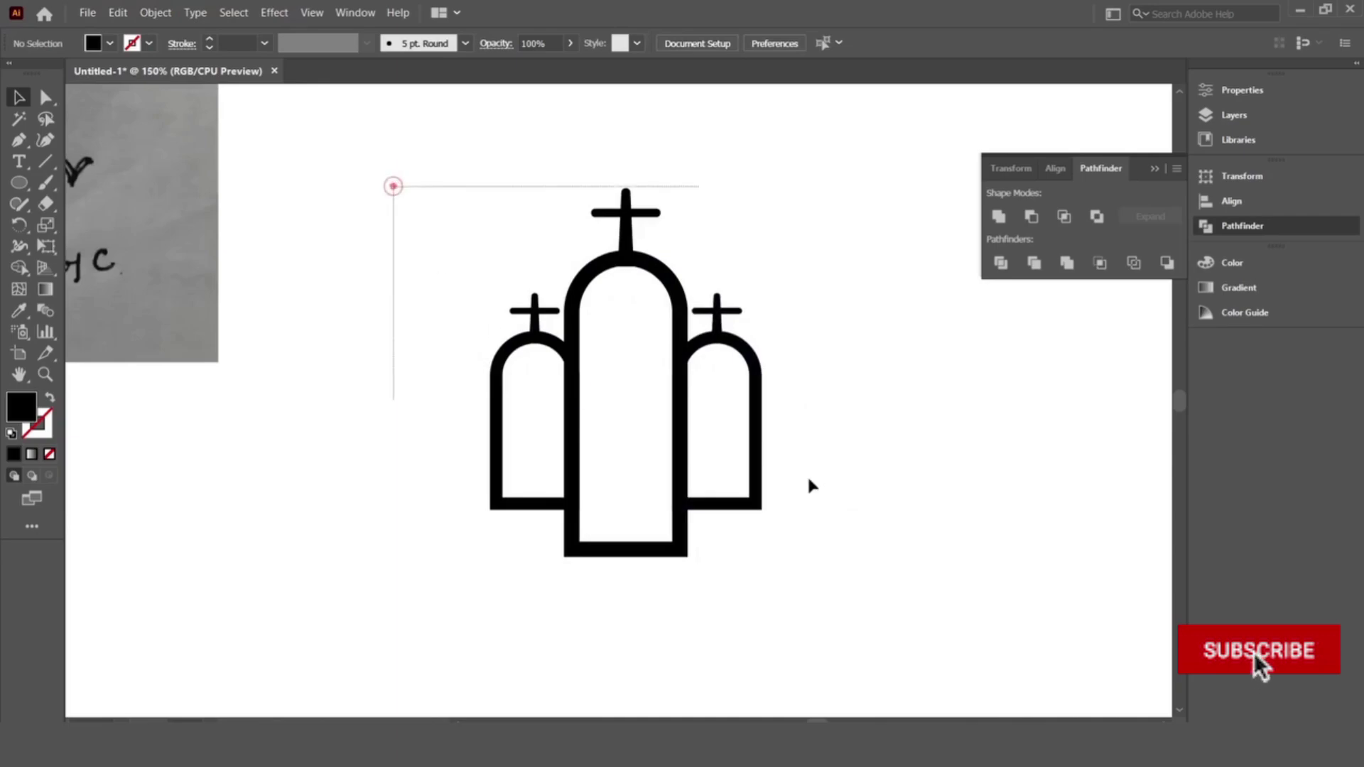
left_click_drag(813, 486, 888, 558)
left_click(999, 216)
left_click(980, 412)
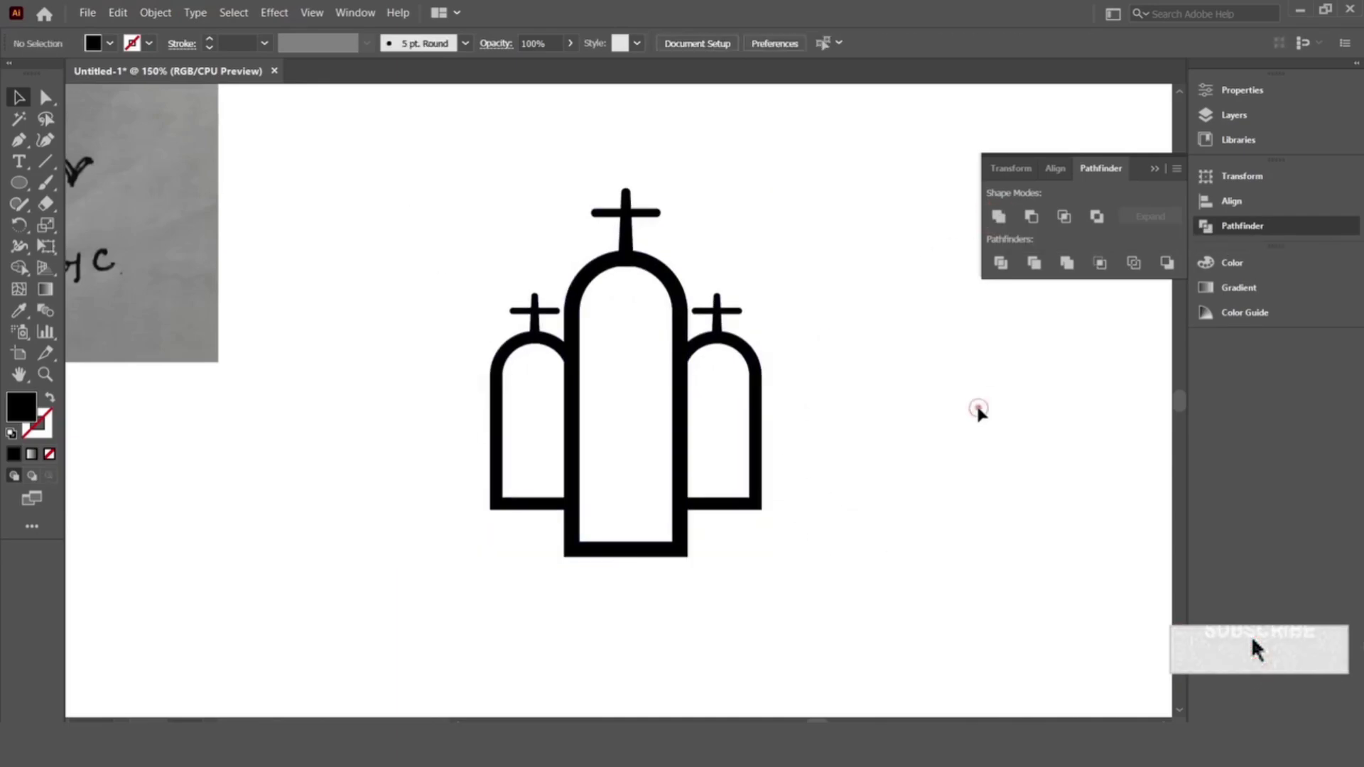
scroll(923, 609, "up", 1)
scroll(923, 609, "up", 1)
left_click_drag(19, 183, 85, 193)
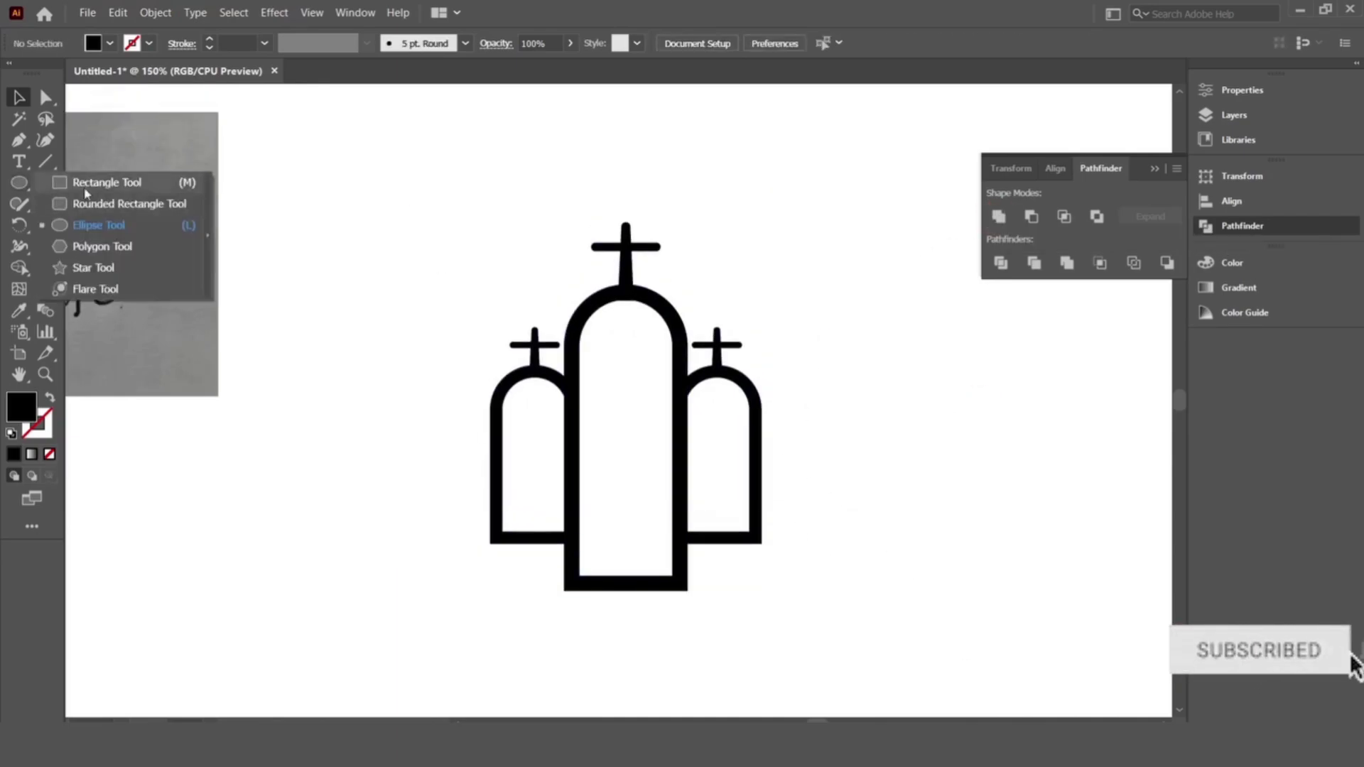
Step: Draw a small black square inside the central tower and shrink it slightly
left_click(98, 182)
left_click_drag(608, 383, 674, 449)
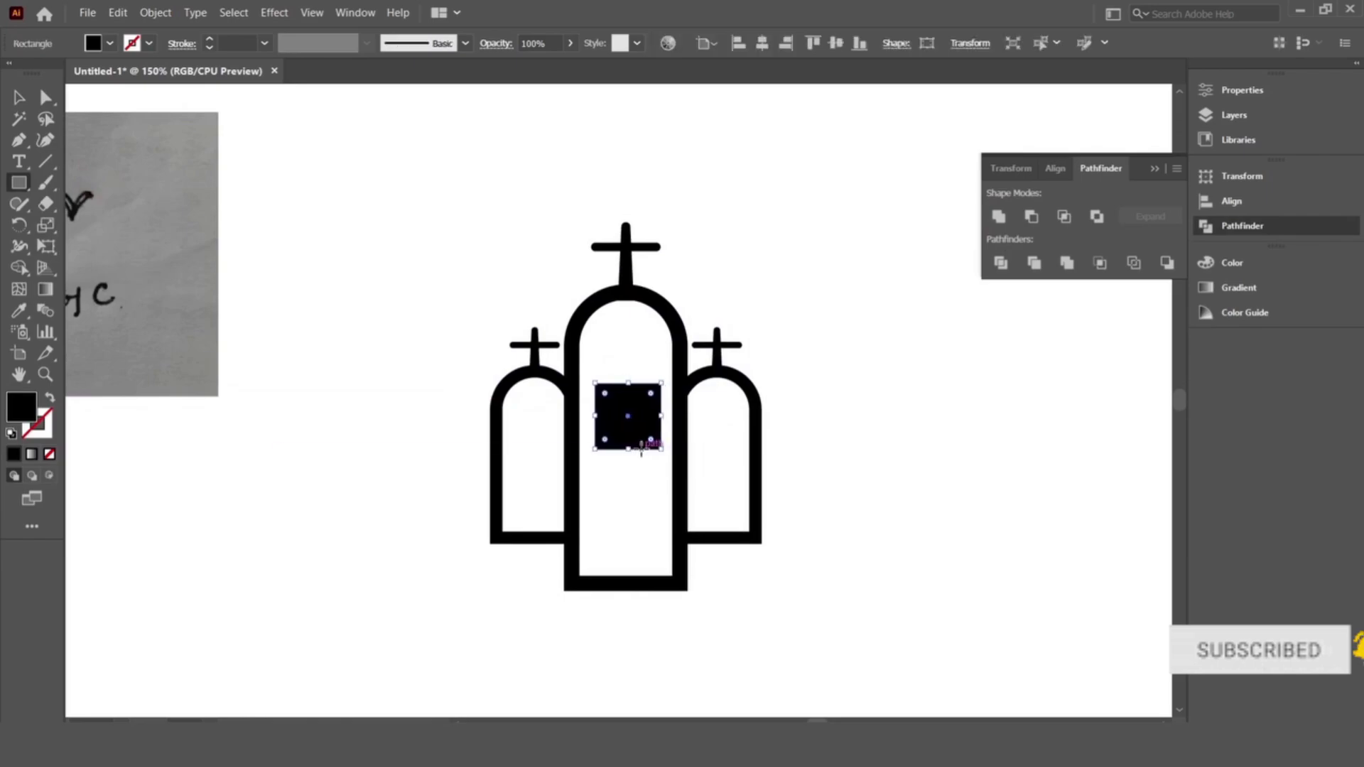
left_click(23, 102)
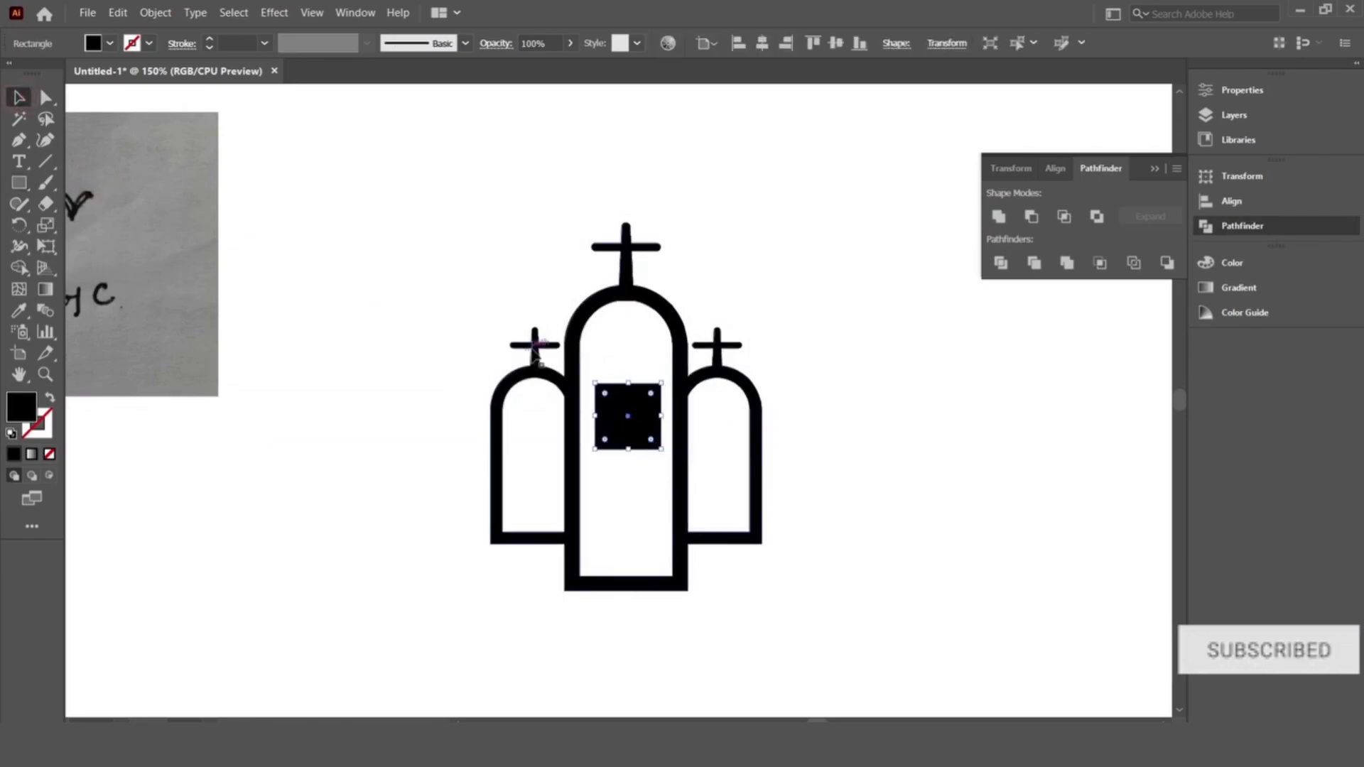
left_click_drag(662, 416, 652, 416)
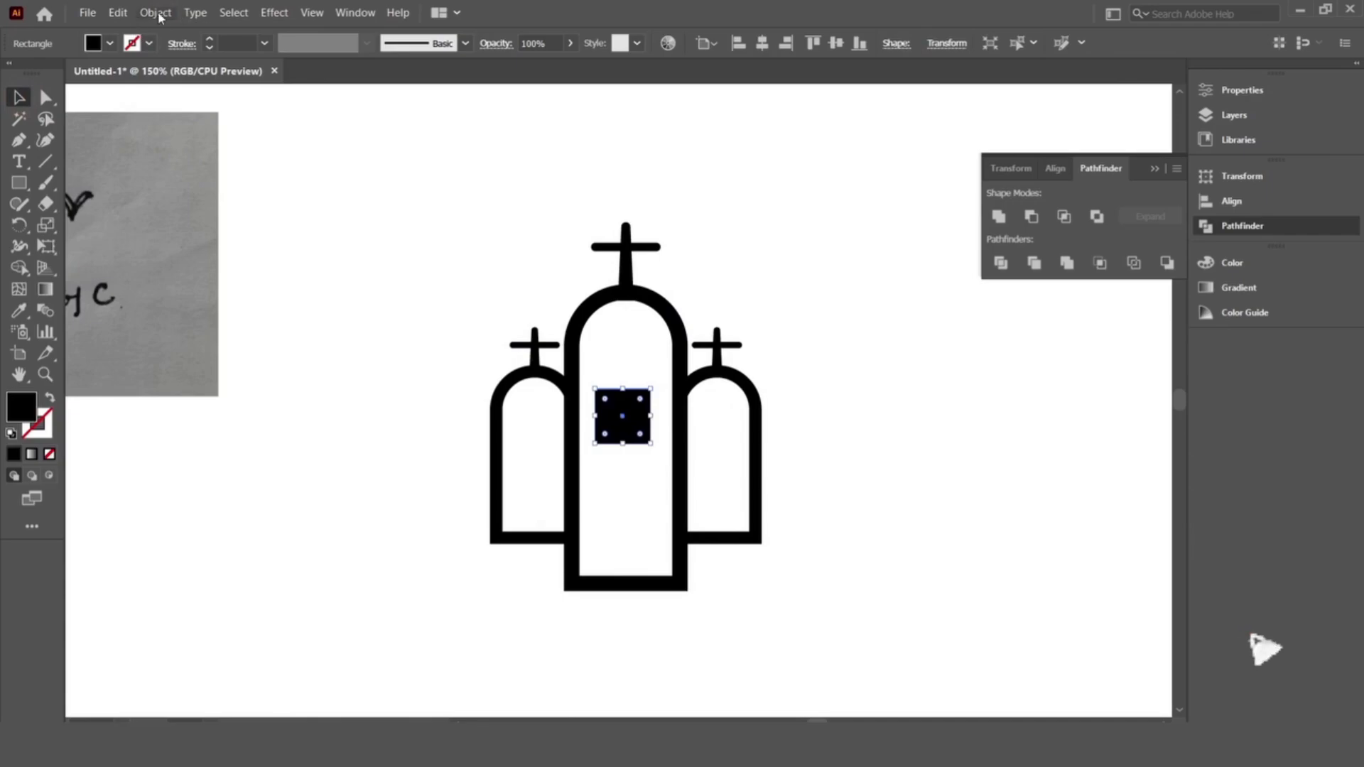
left_click(159, 15)
left_click(440, 206)
Step: Split the square into a 2 by 2 grid with Object > Path > Split Into Grid
key("ctrl+a")
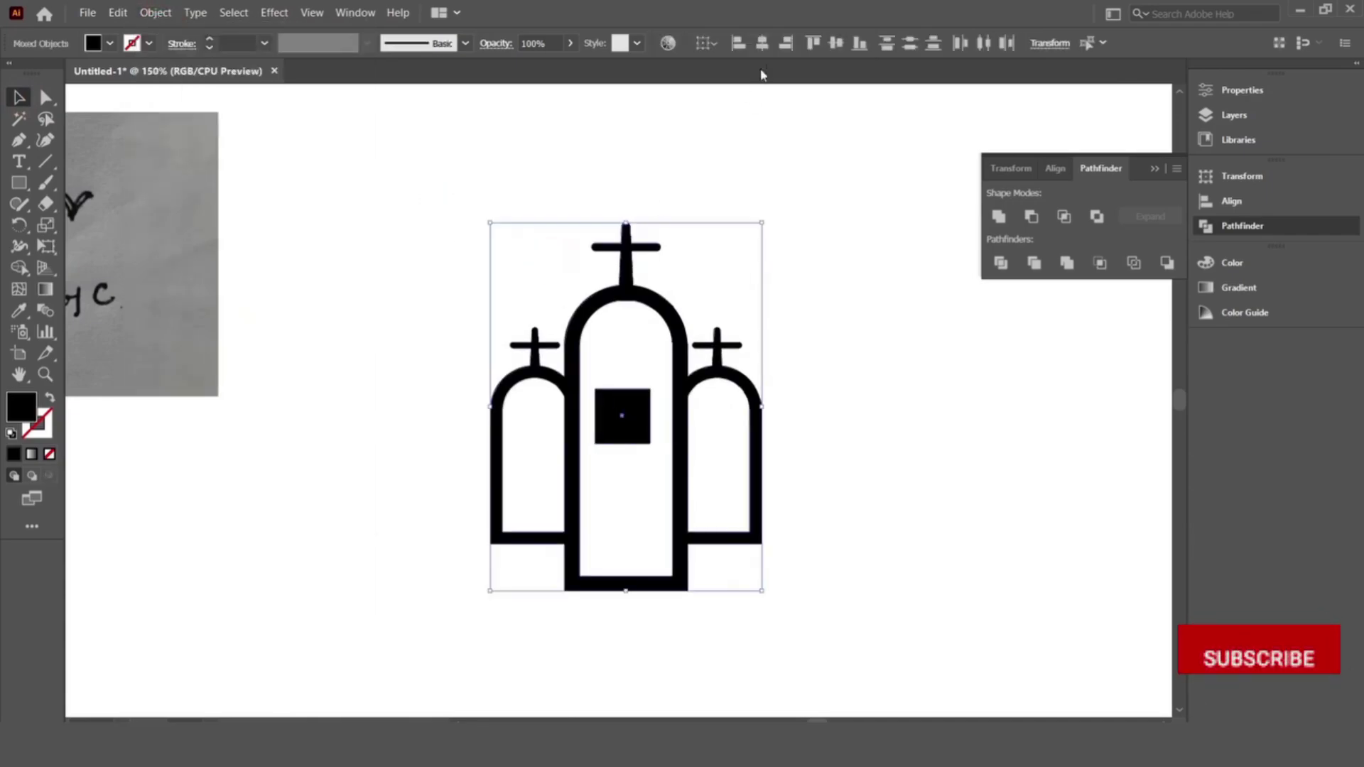
left_click(762, 43)
left_click(825, 176)
left_click(623, 415)
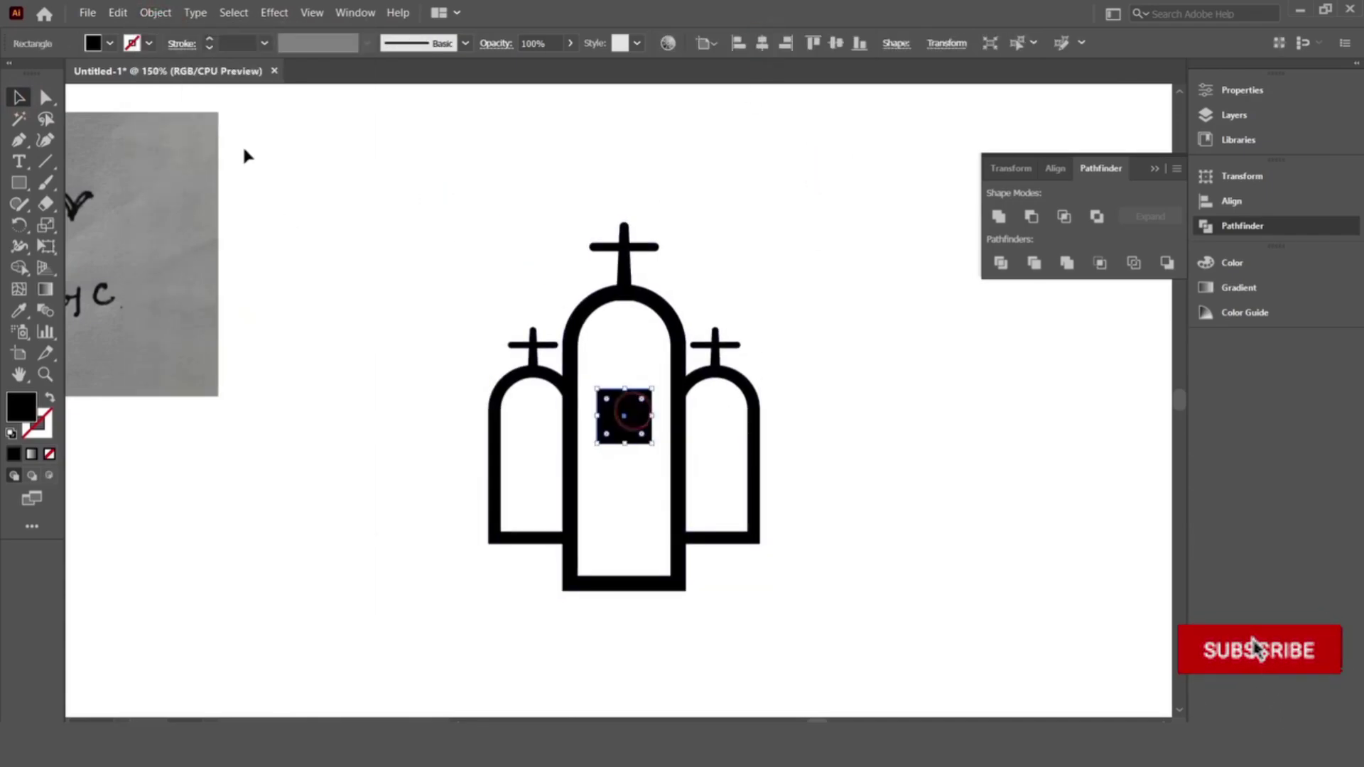
left_click(155, 12)
mouse_move(169, 381)
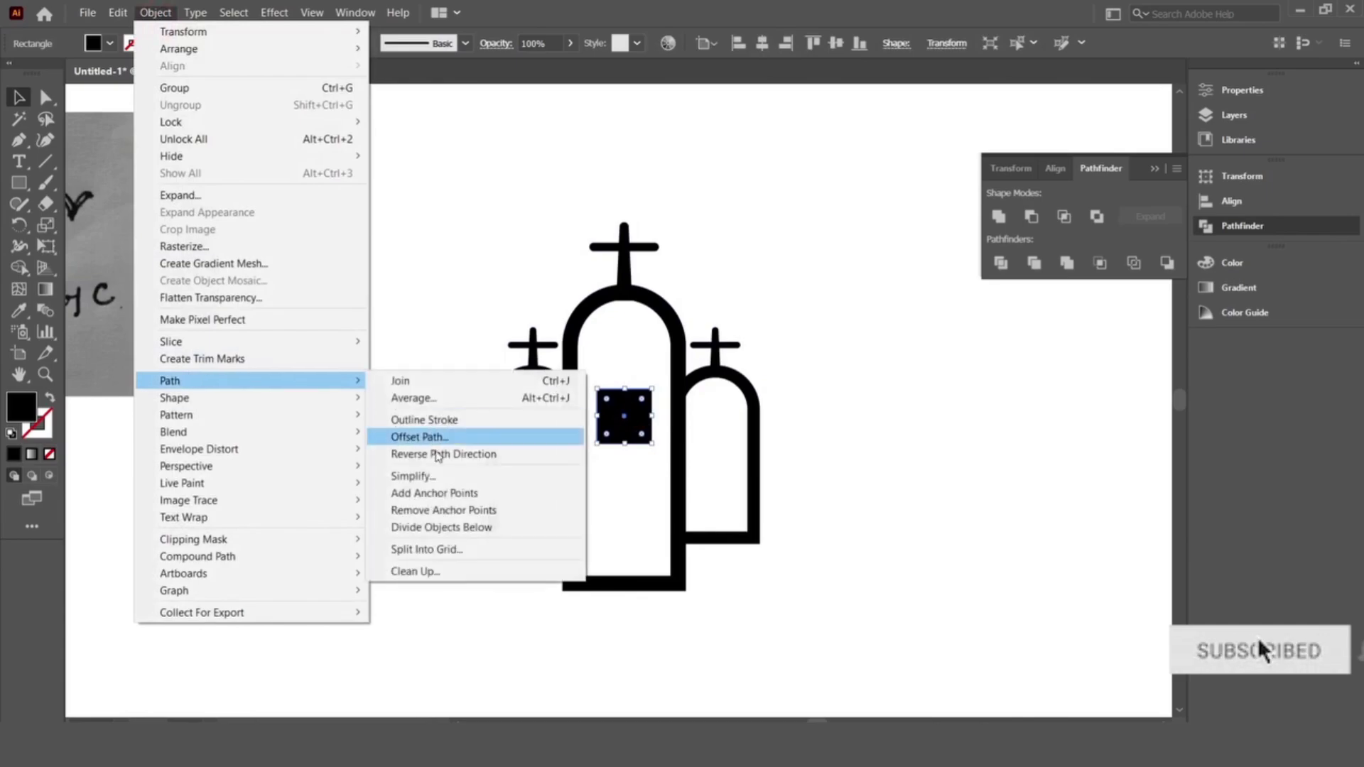
left_click(534, 556)
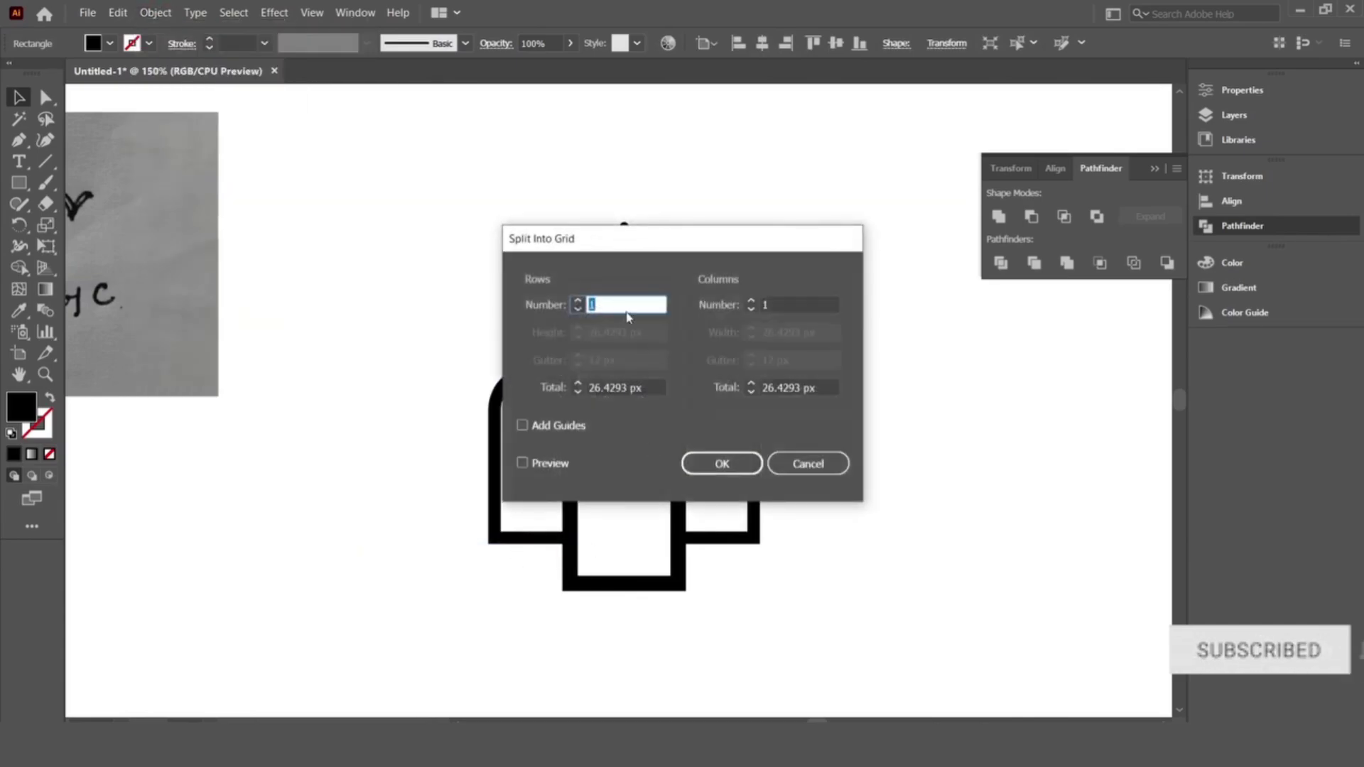
double_click(623, 305)
double_click(767, 307)
type("2")
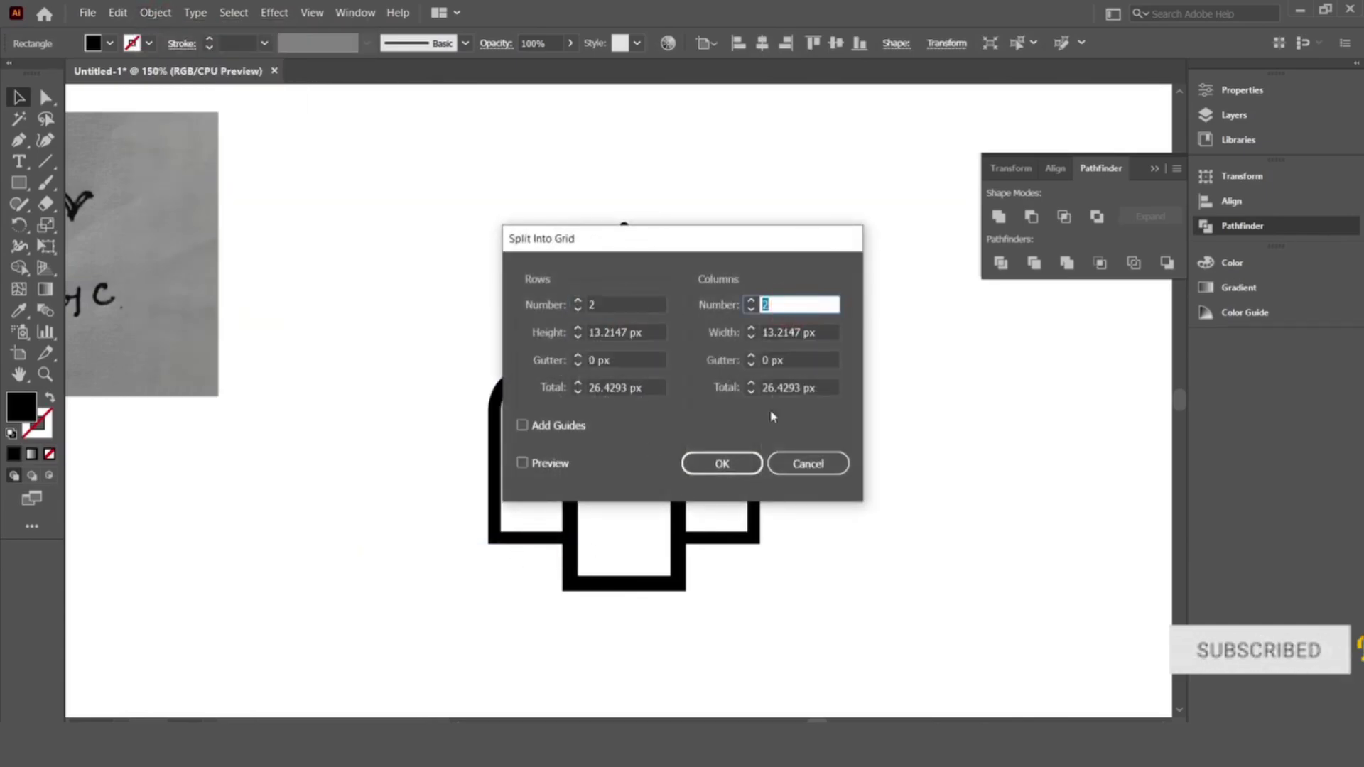
left_click(722, 464)
scroll(649, 445, "up", 3)
Step: Round the outer top corners of the top-left and top-right cells into an arch
left_click(548, 361)
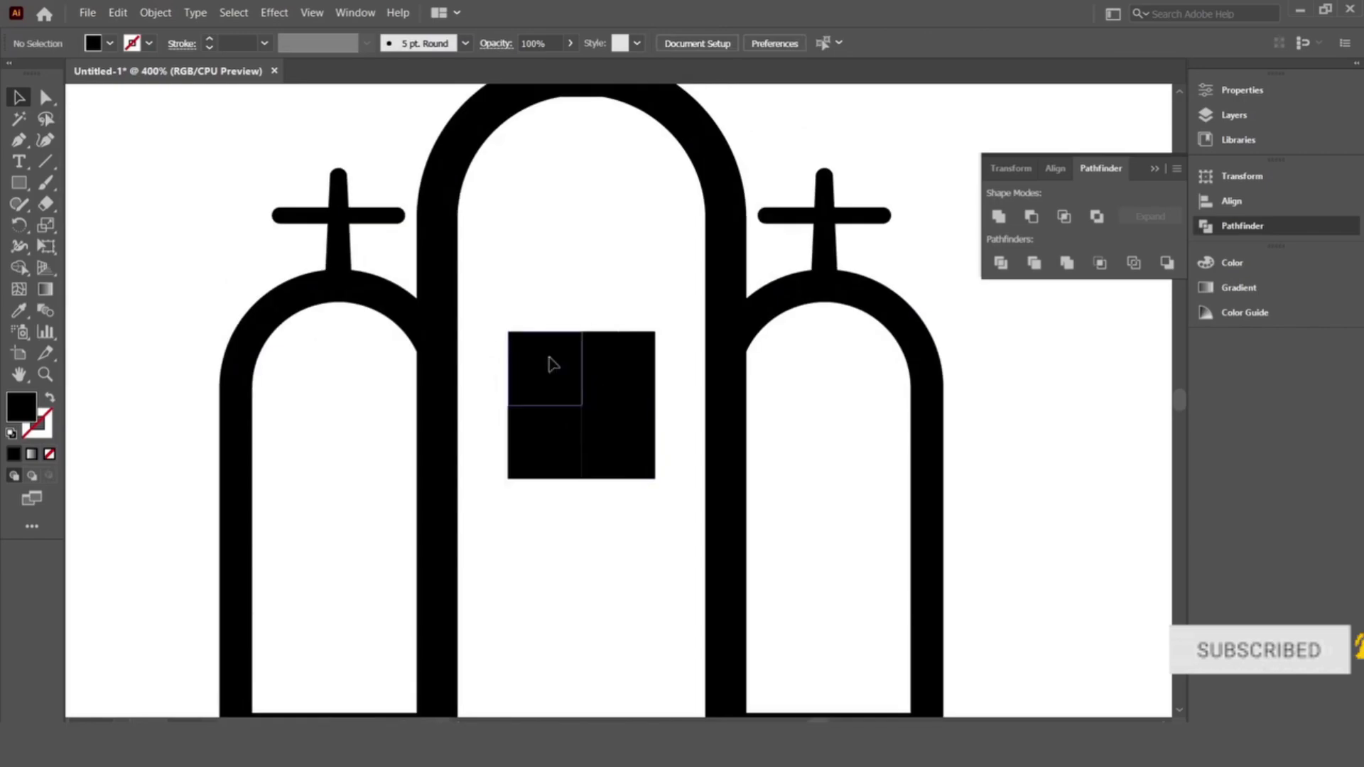
key("a")
left_click_drag(518, 342, 615, 455)
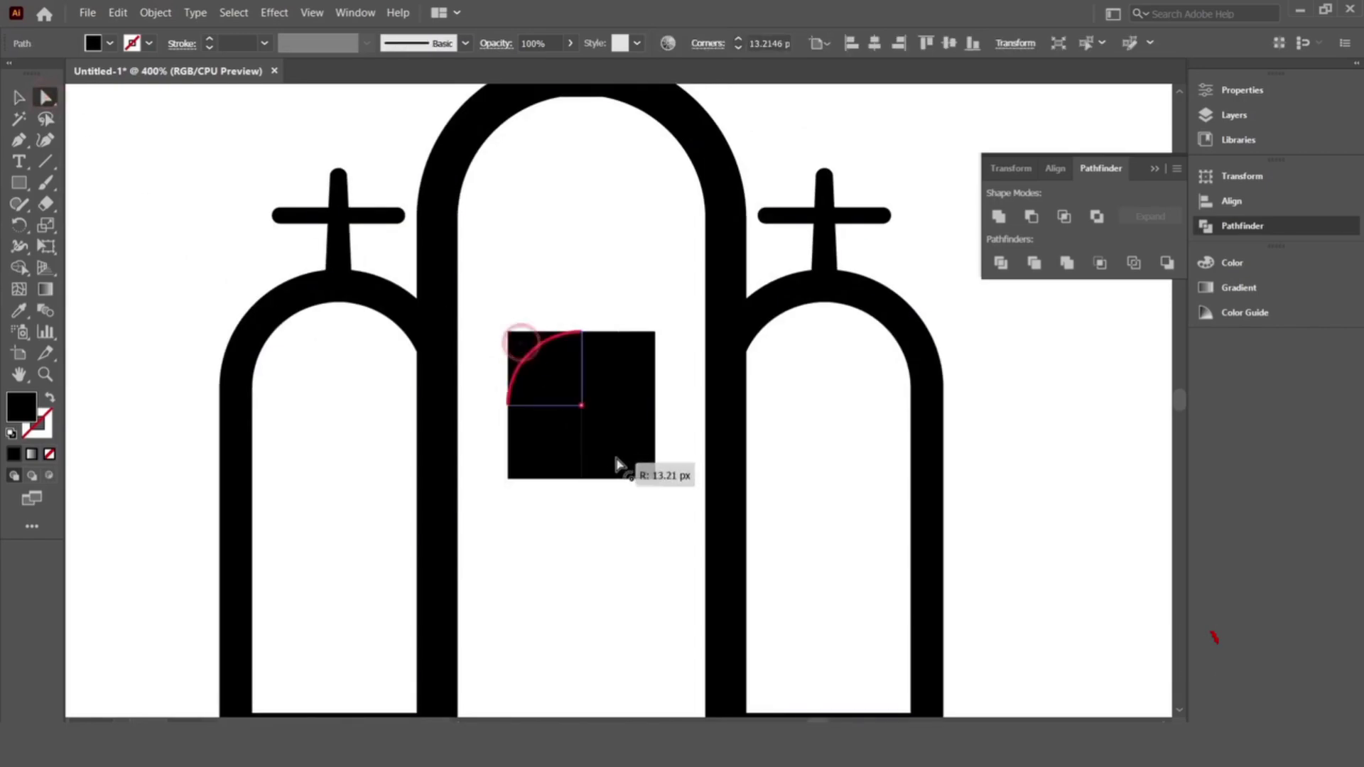
left_click(638, 361)
left_click_drag(645, 343, 578, 457)
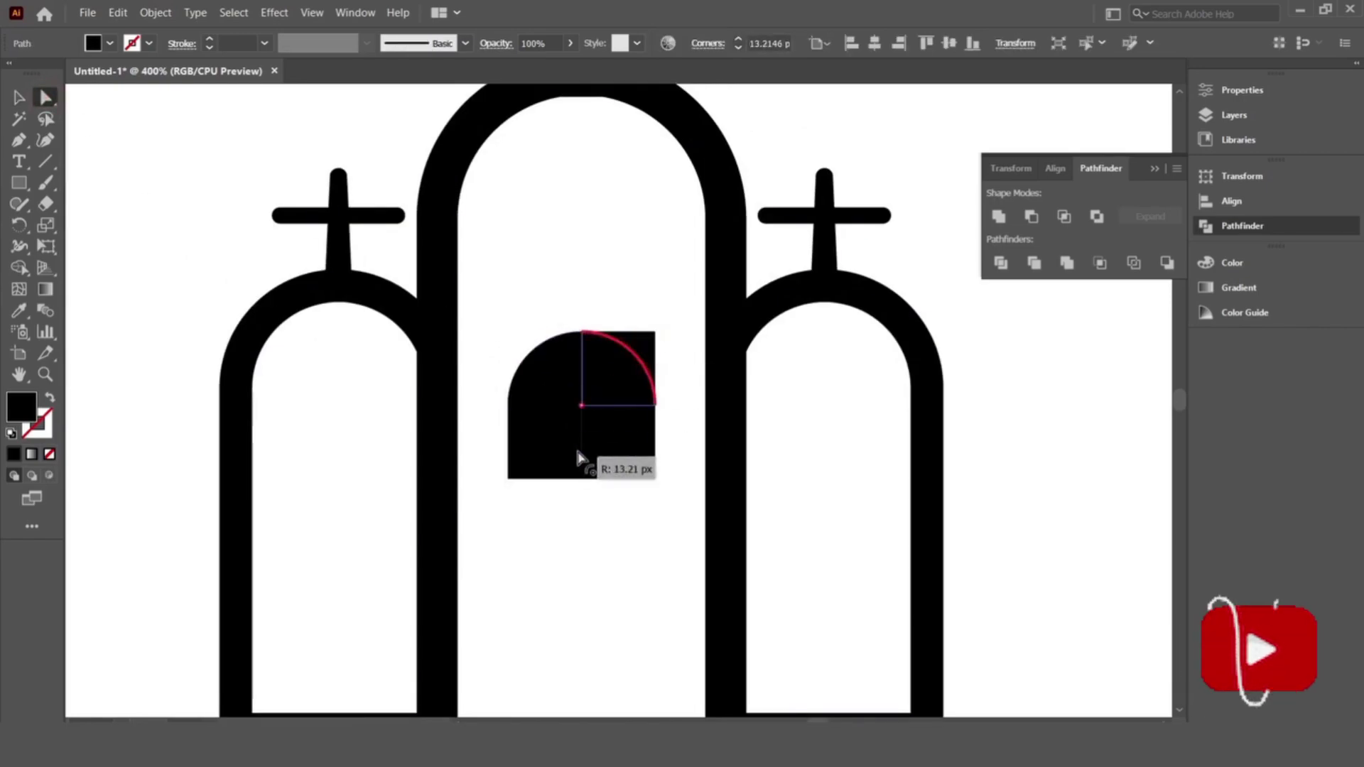
left_click(47, 161)
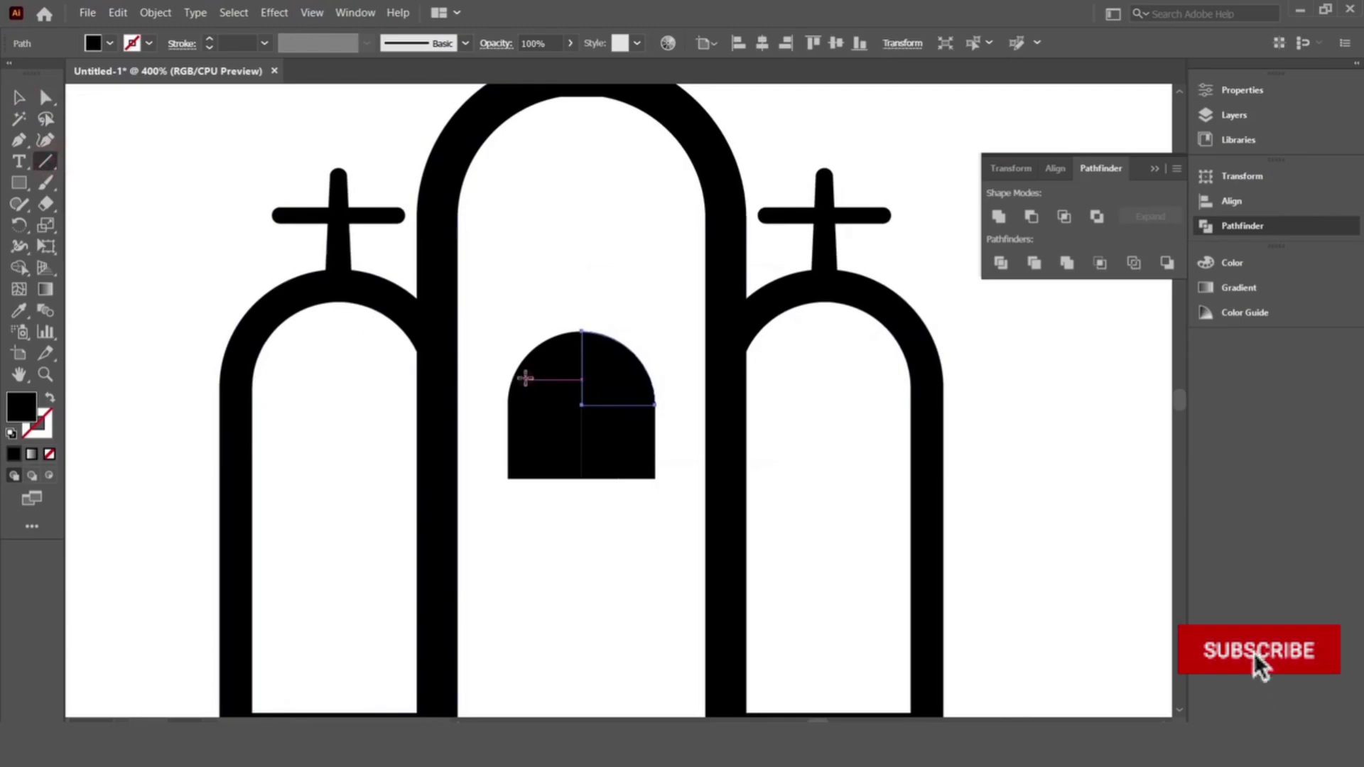
left_click(526, 378)
left_click(721, 424)
left_click(18, 97)
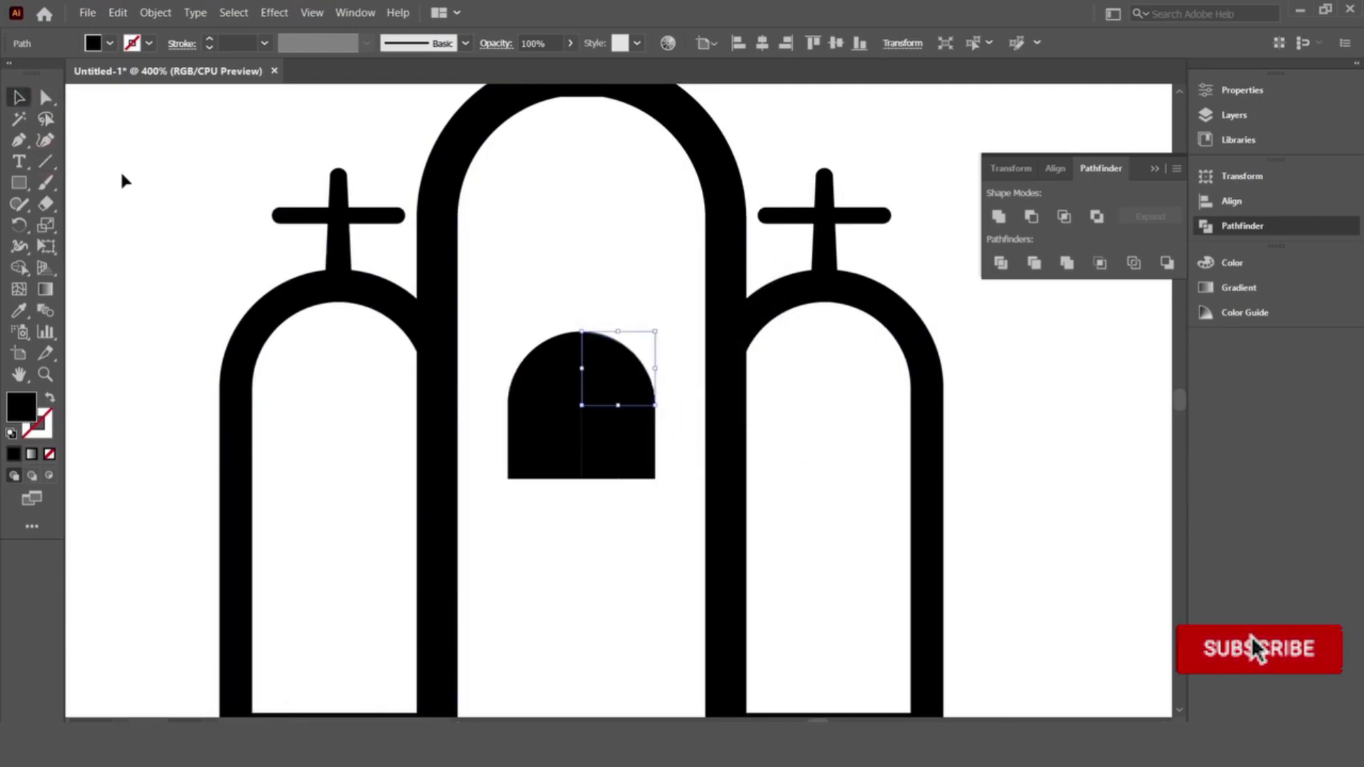
Step: Nudge the window panes apart and move the window up into the central arch
left_click(547, 359)
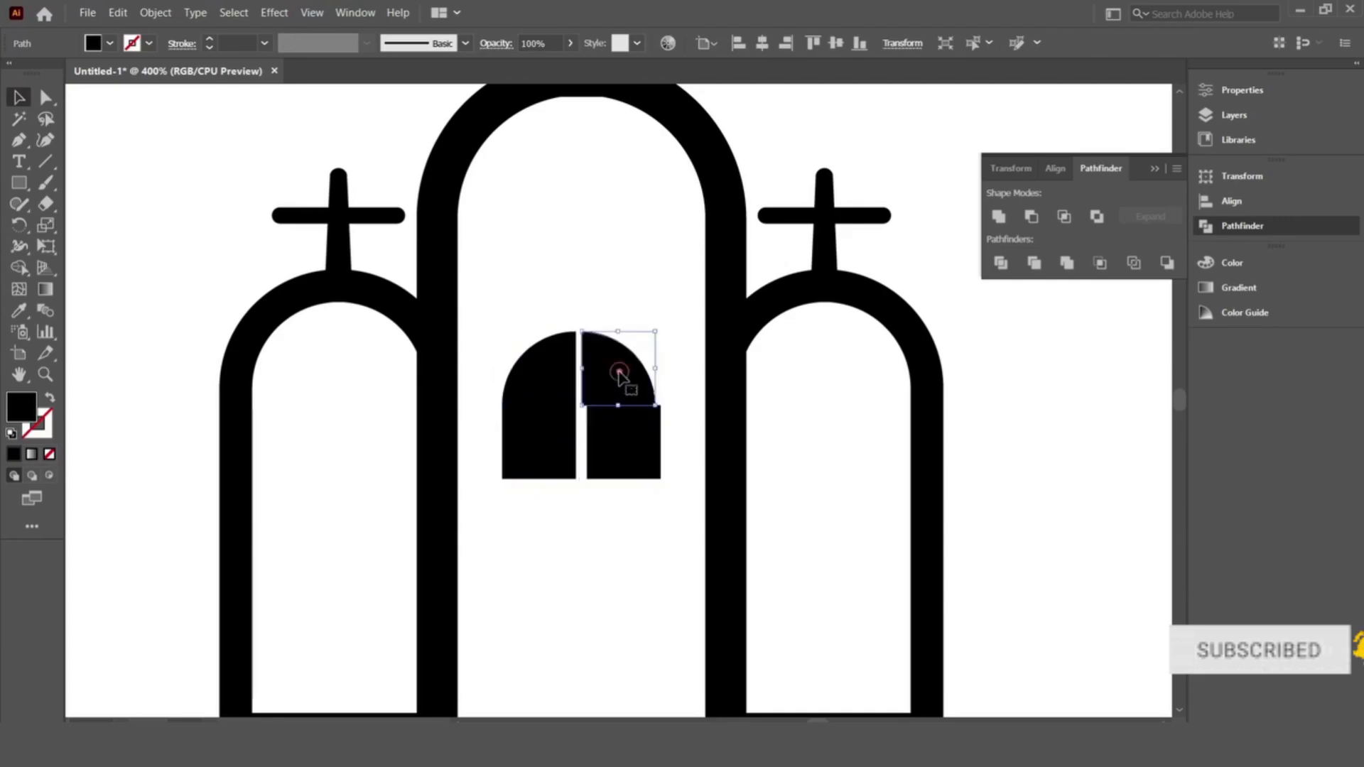
left_click(533, 369)
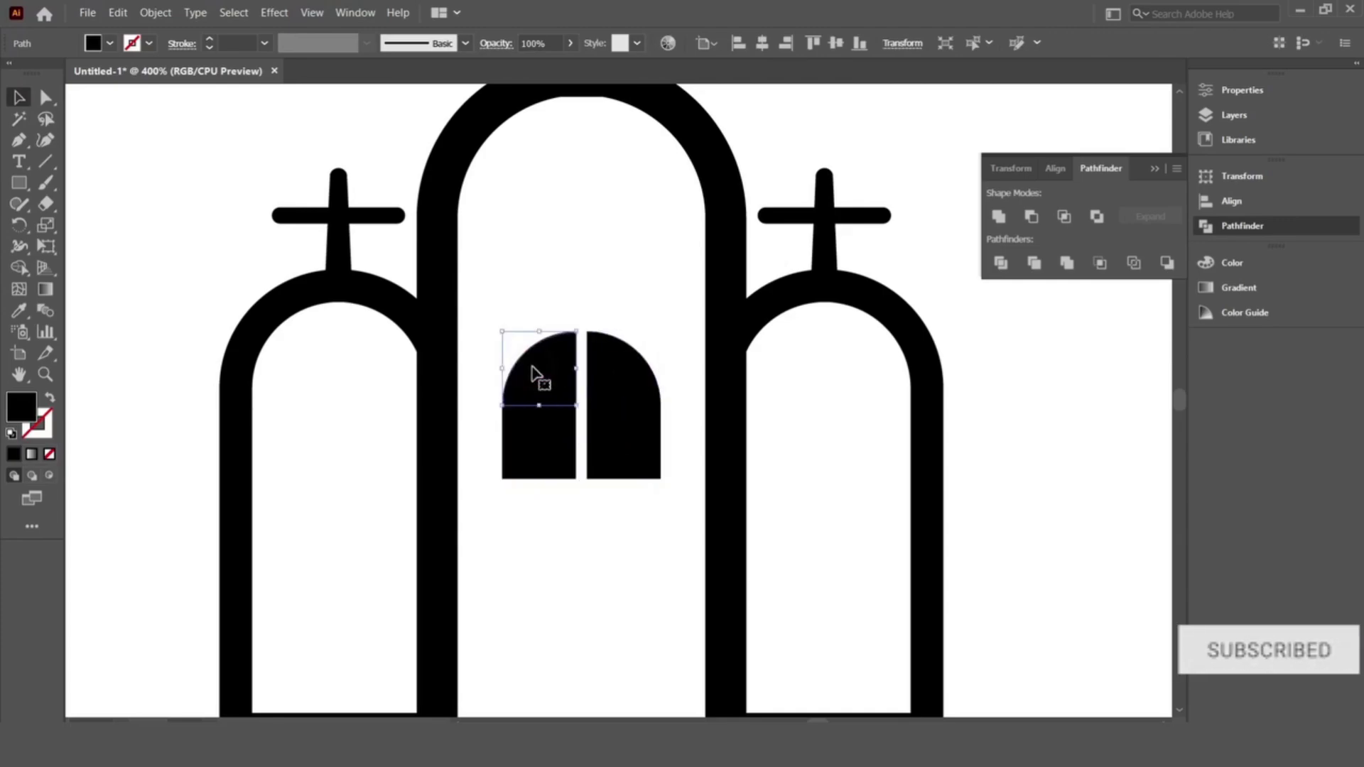
key("Up")
key("Up")
key("Up")
key("Up")
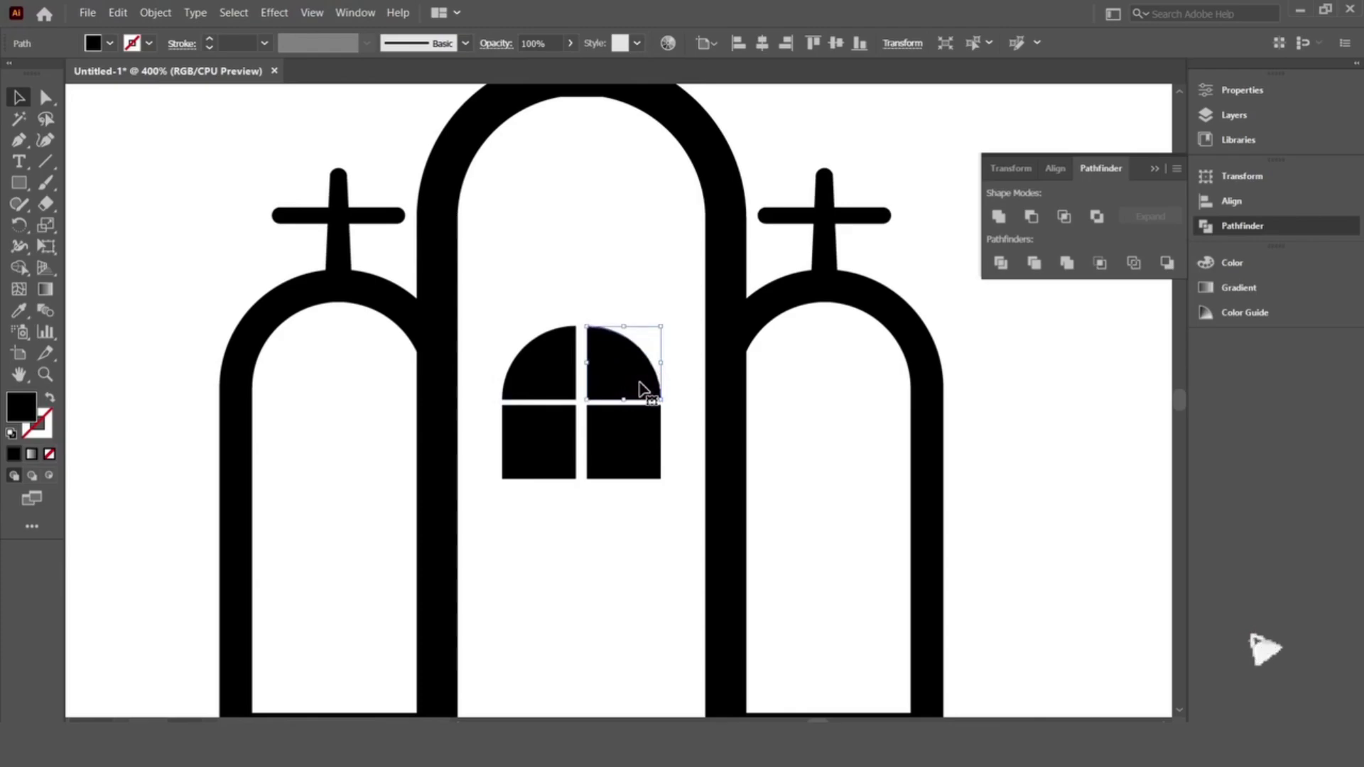
left_click(633, 461)
key("Down")
key("Down")
left_click(558, 445)
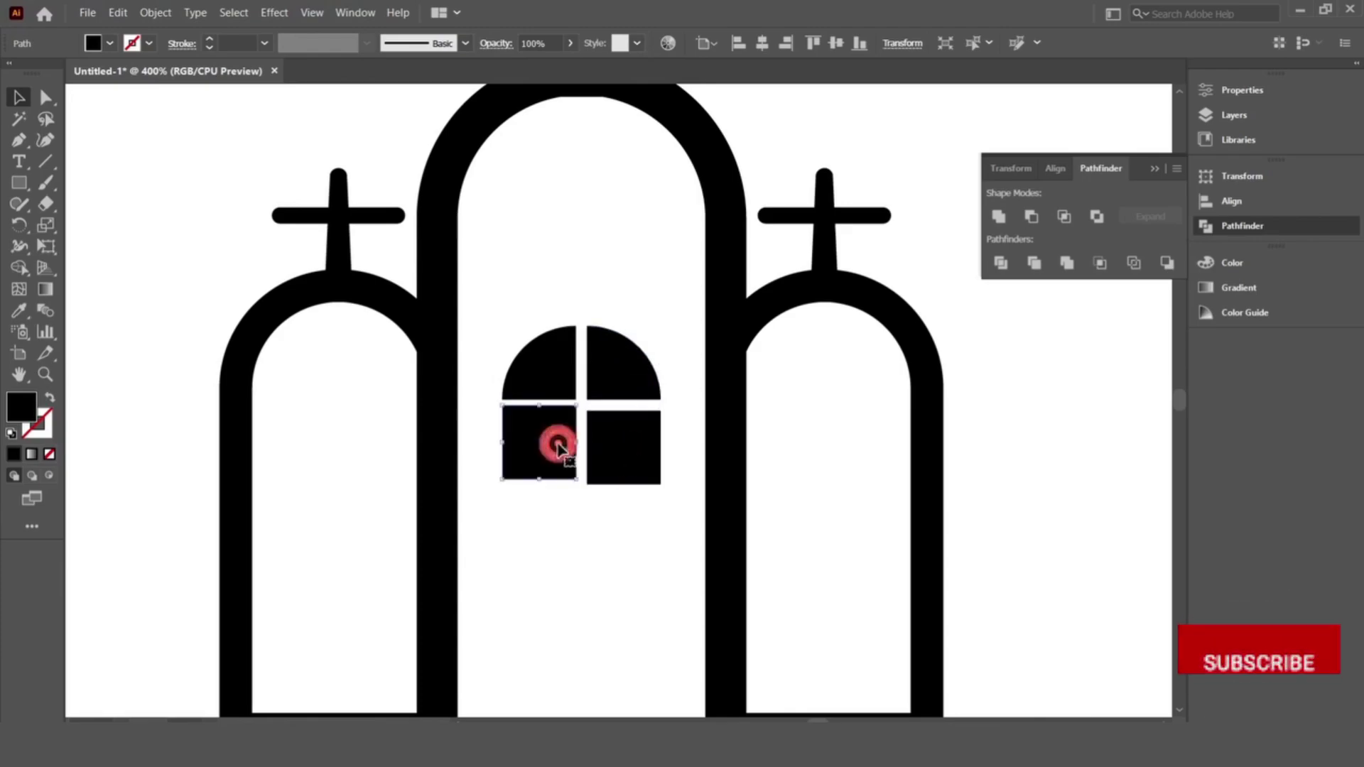
key("Down")
key("Down")
left_click(595, 621)
scroll(595, 621, "up", 1)
scroll(596, 626, "down", 1)
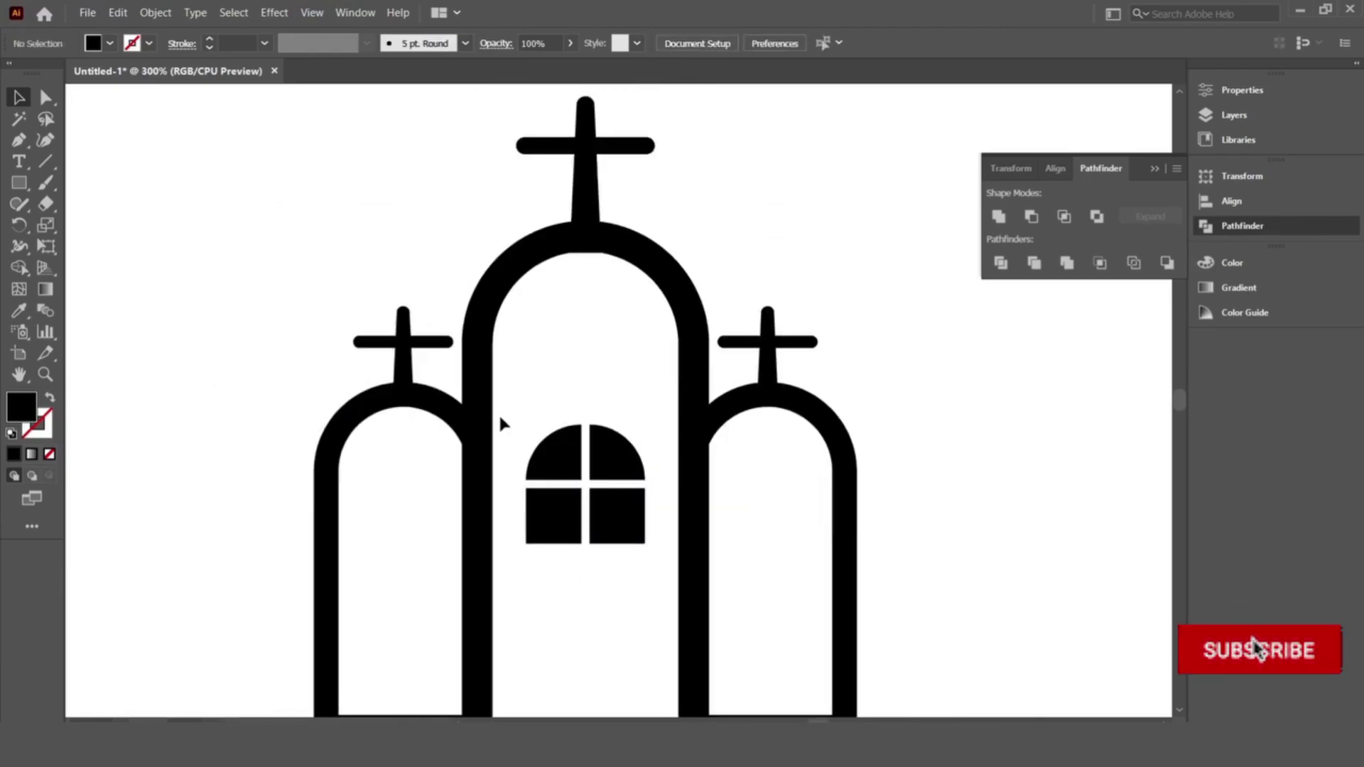
mouse_move(496, 424)
left_mouse_down()
mouse_move(625, 548)
mouse_move(612, 390)
left_mouse_up()
Step: Extend the lower panes' bottom anchors far downward with Shift+Down
left_click(607, 472)
scroll(607, 472, "down", 1)
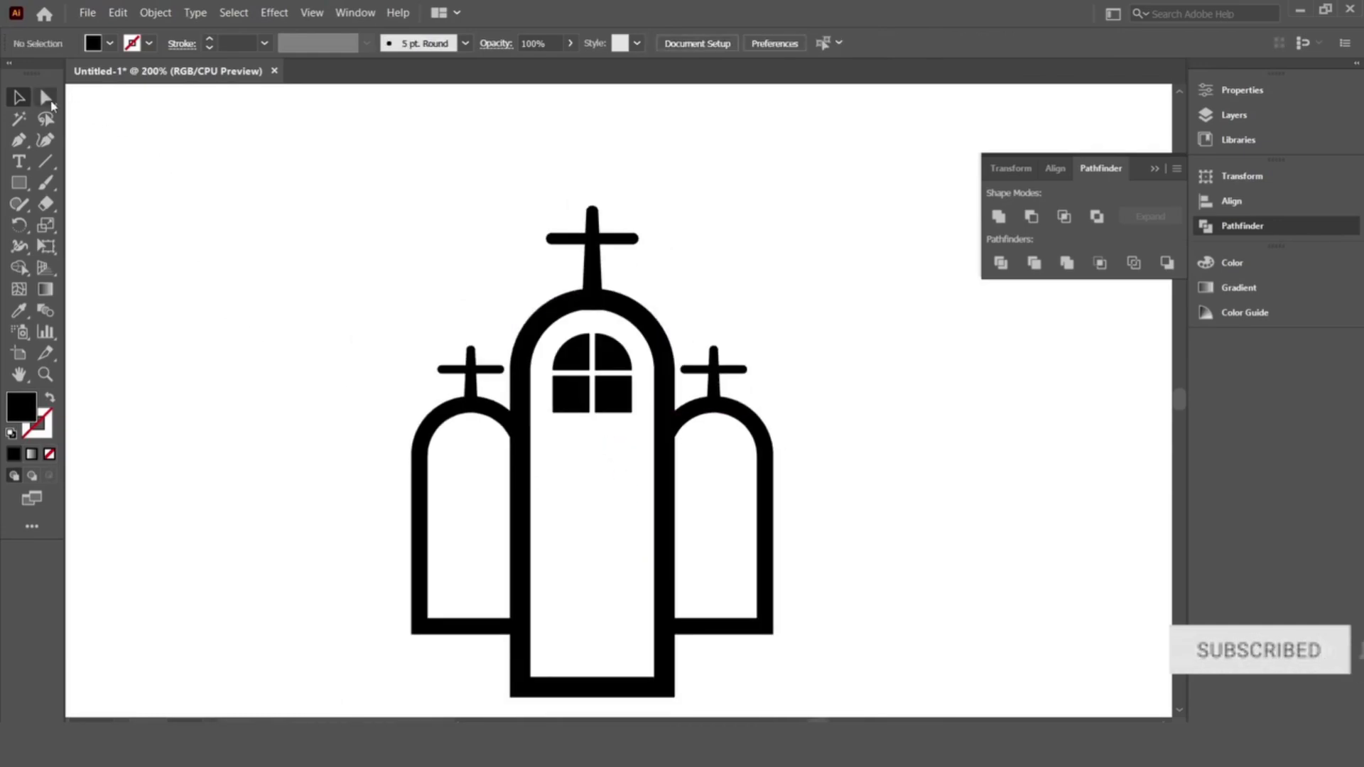
left_click_drag(555, 399, 555, 398)
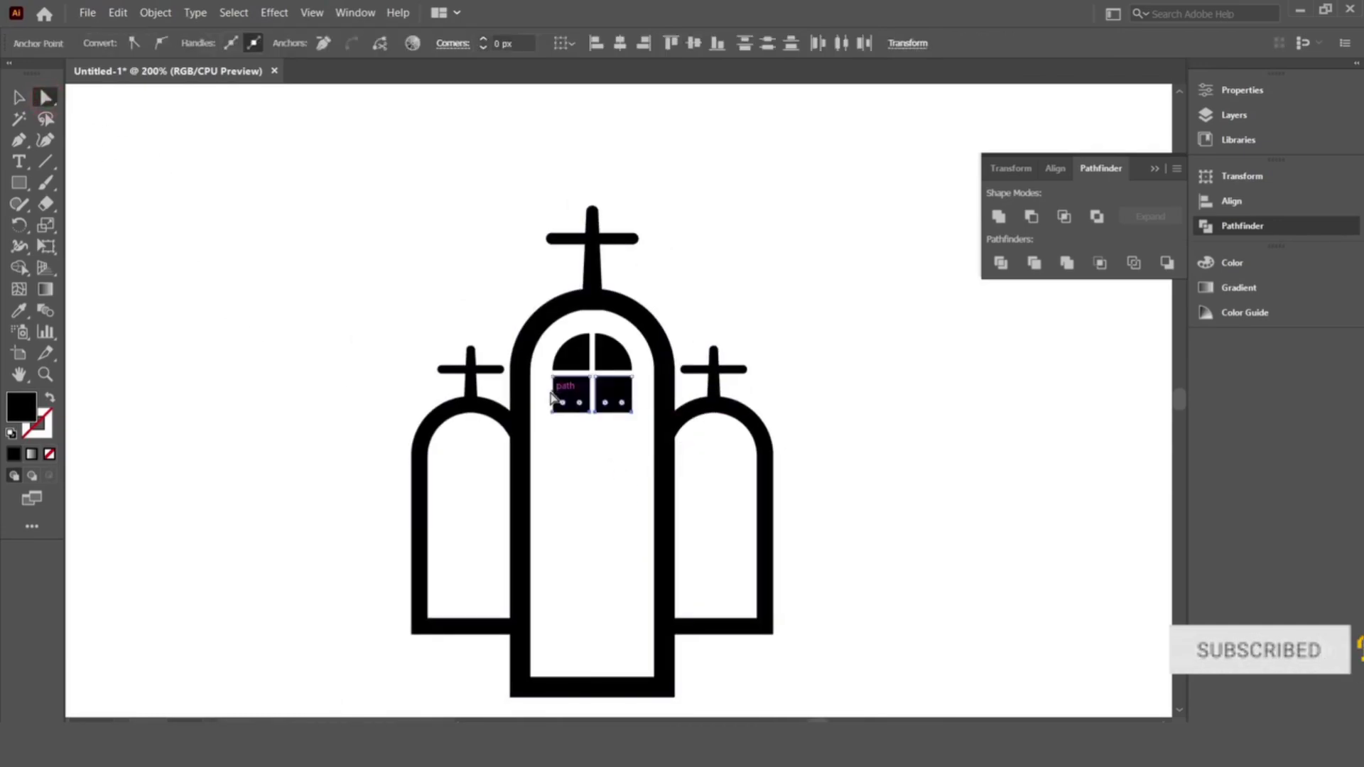
key("shift+Down")
key("shift+Down")
key("shift+Down")
key("shift+Down")
key("shift+Down")
key("shift+Down")
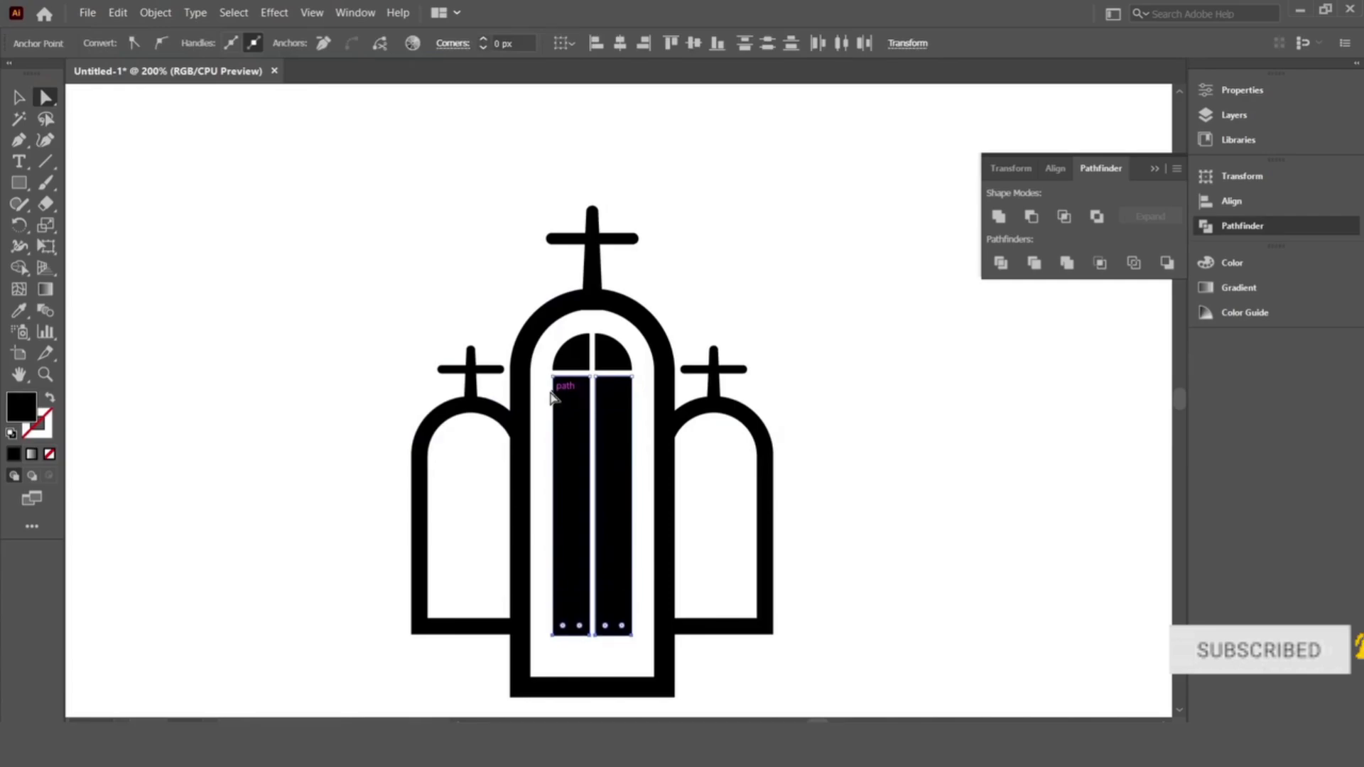
key("v")
Step: Undo the accidental church move and reselect the tall window panes
left_click(237, 284)
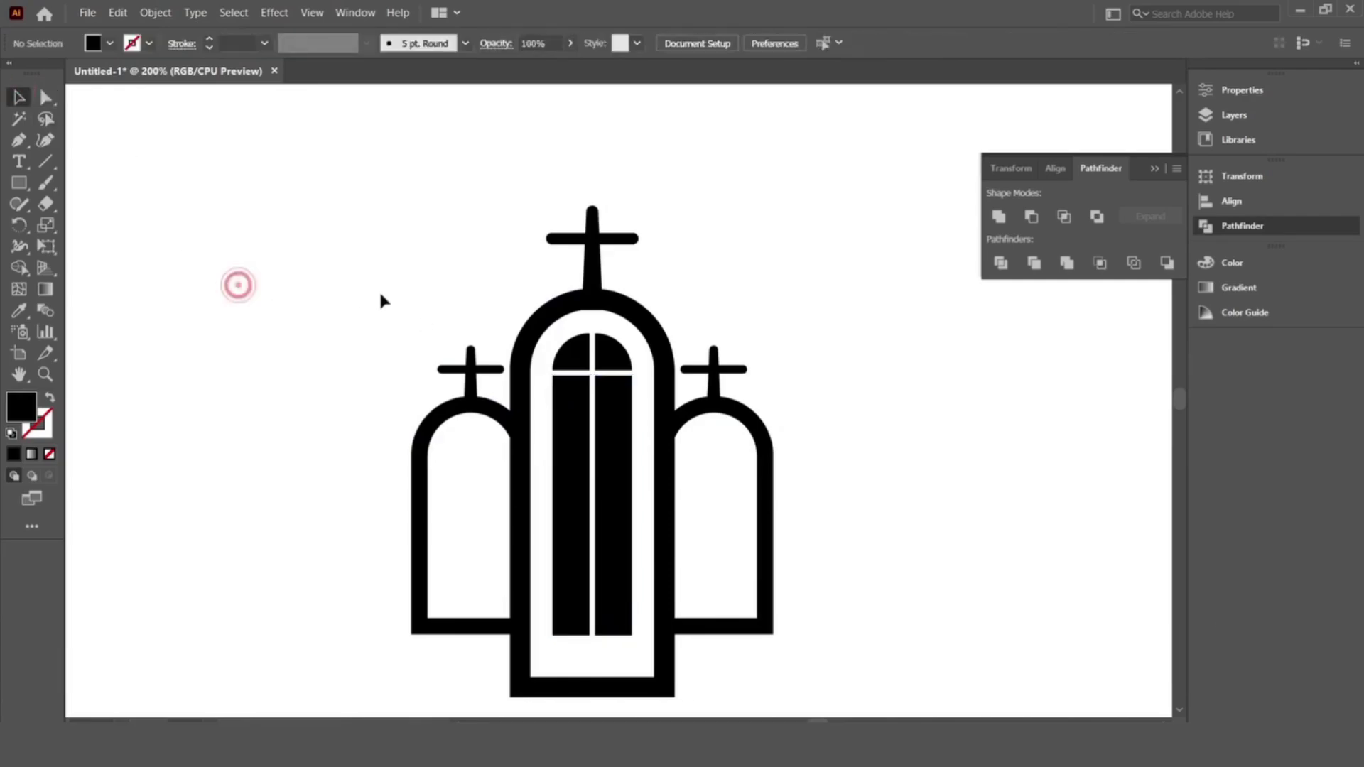
scroll(381, 299, "down", 2)
mouse_move(540, 272)
left_mouse_down()
mouse_move(618, 390)
mouse_move(611, 375)
left_mouse_up()
key("ctrl+z")
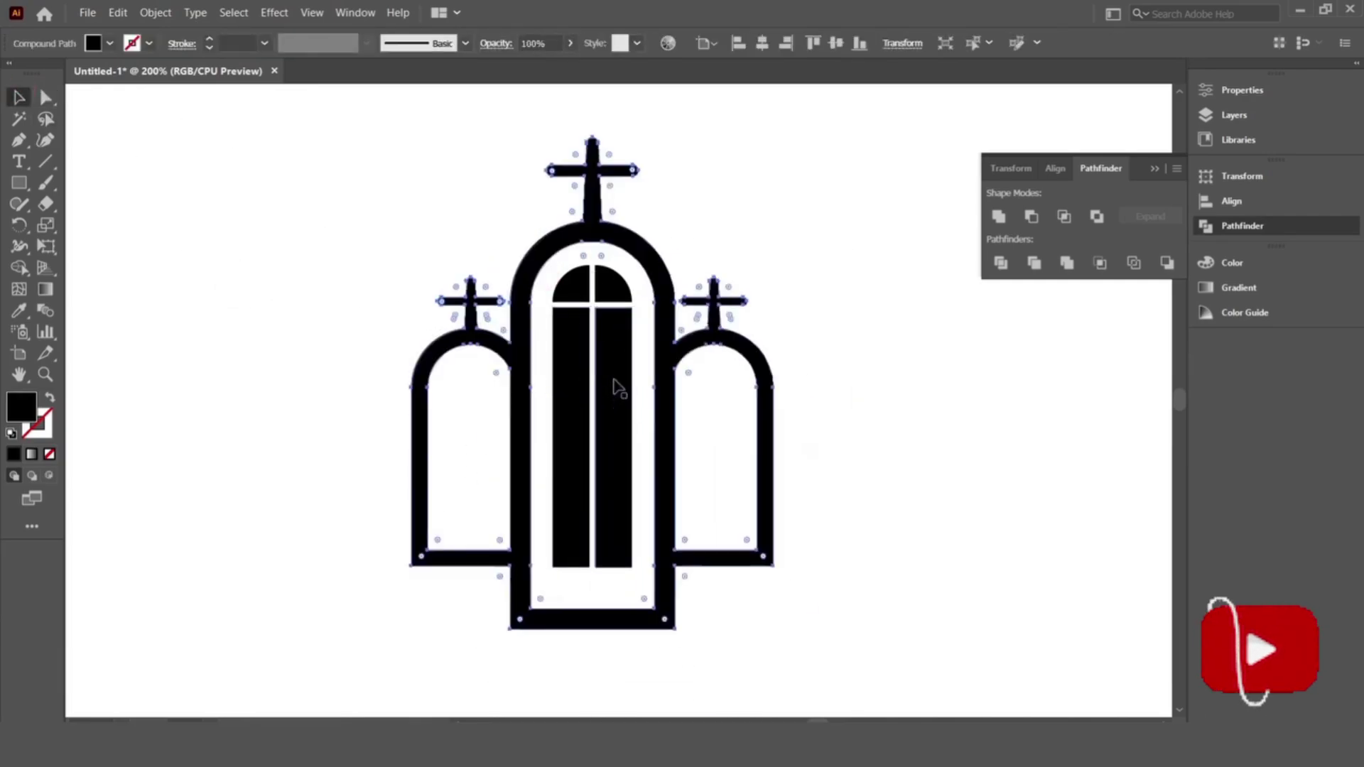
left_click(342, 241)
left_click(629, 441)
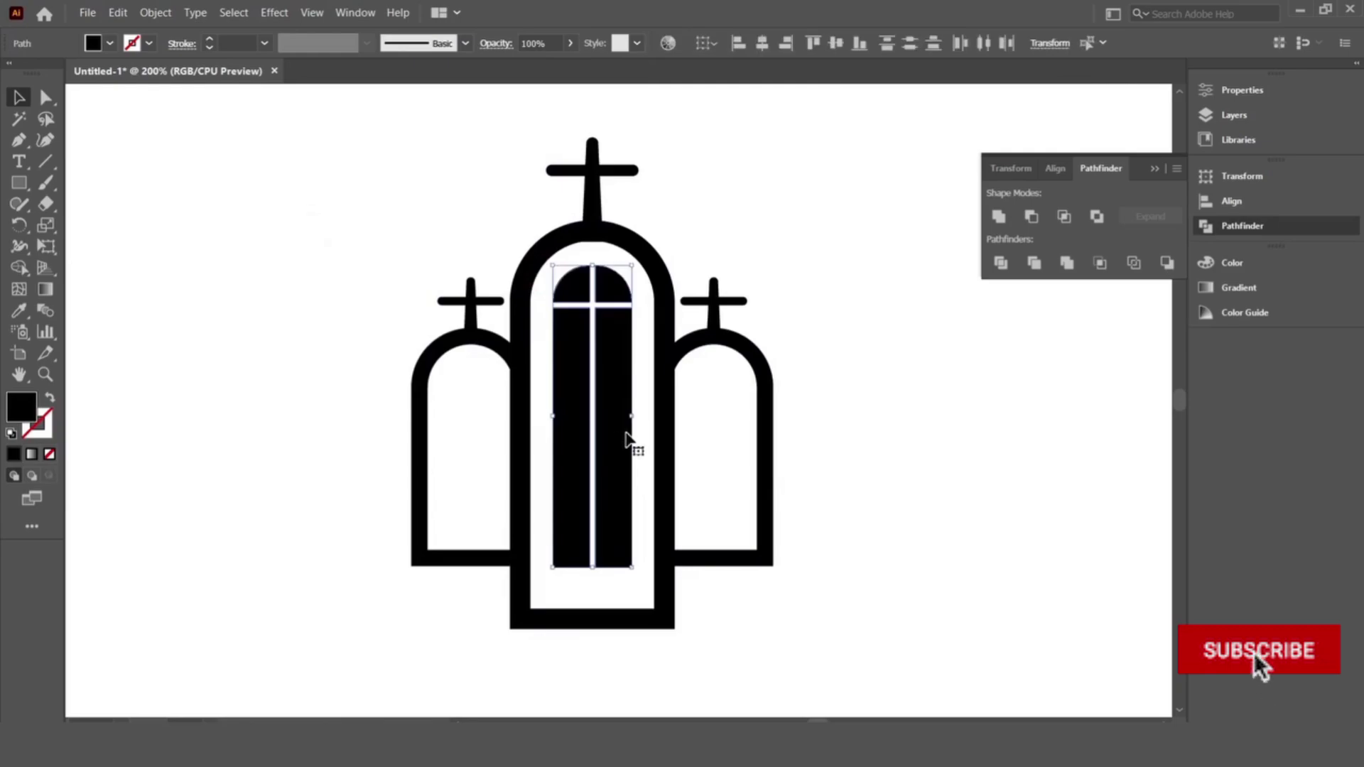
key("ctrl+minus")
left_click(284, 356)
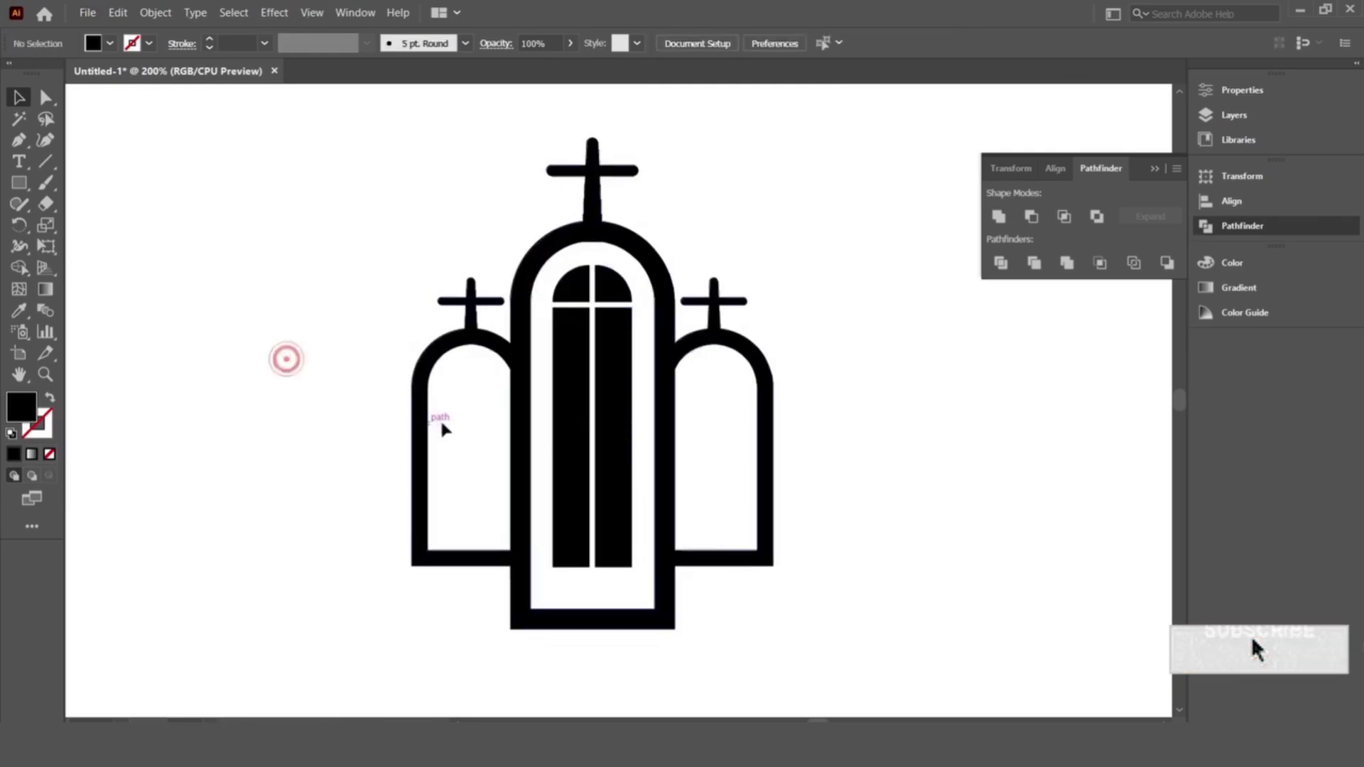
Step: Draw a horizontal line across the church and delete everything below it with Shape Builder
scroll(716, 502, "down", 1)
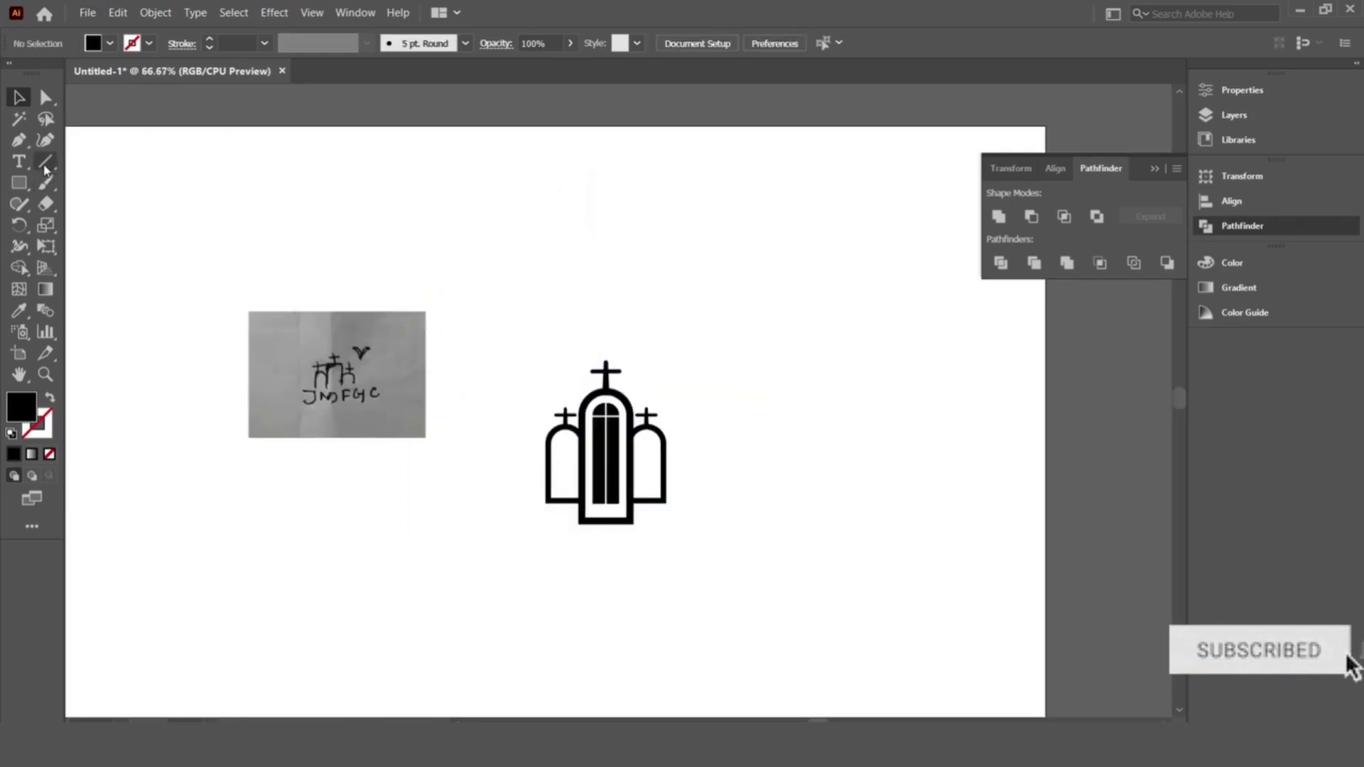
mouse_move(529, 464)
left_mouse_down()
mouse_move(757, 490)
mouse_move(743, 490)
left_mouse_up()
left_click_drag(476, 250, 687, 513)
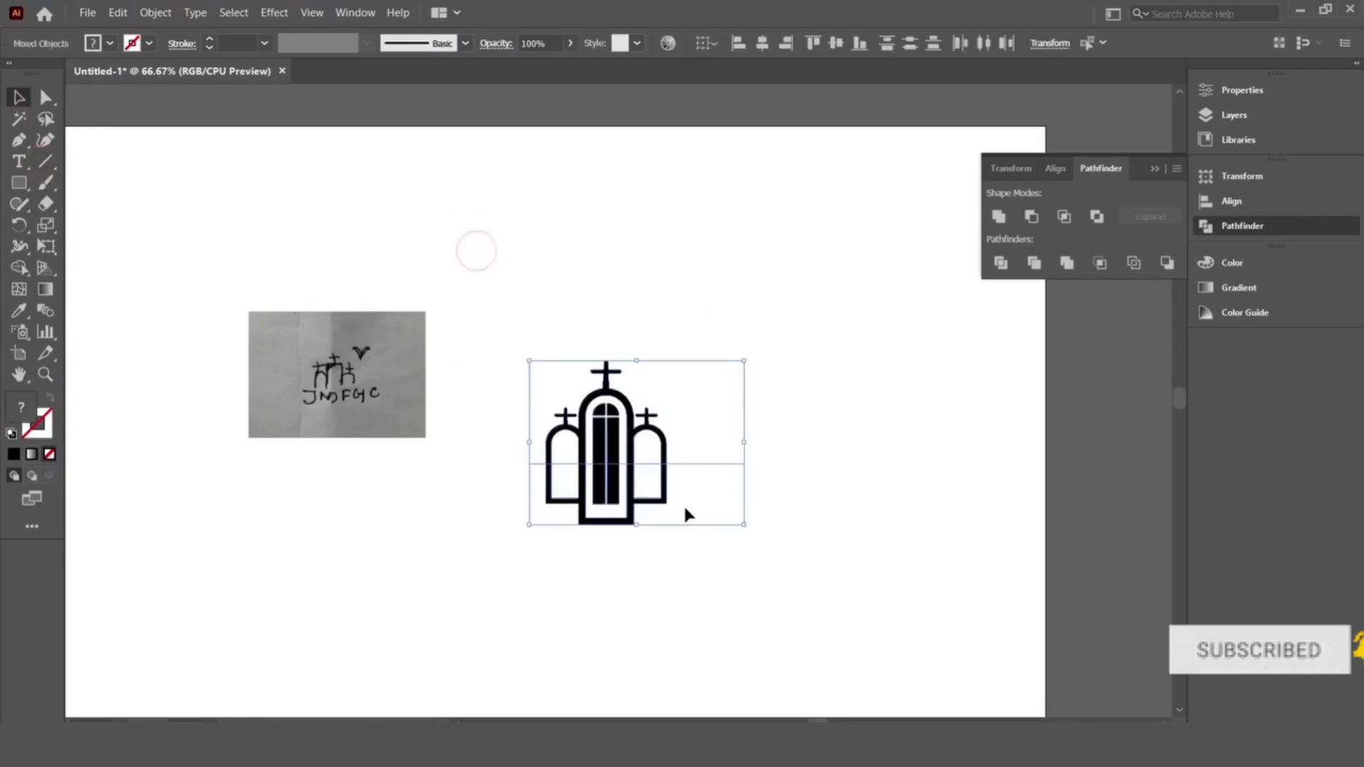
key("shift+m")
scroll(564, 472, "up", 3)
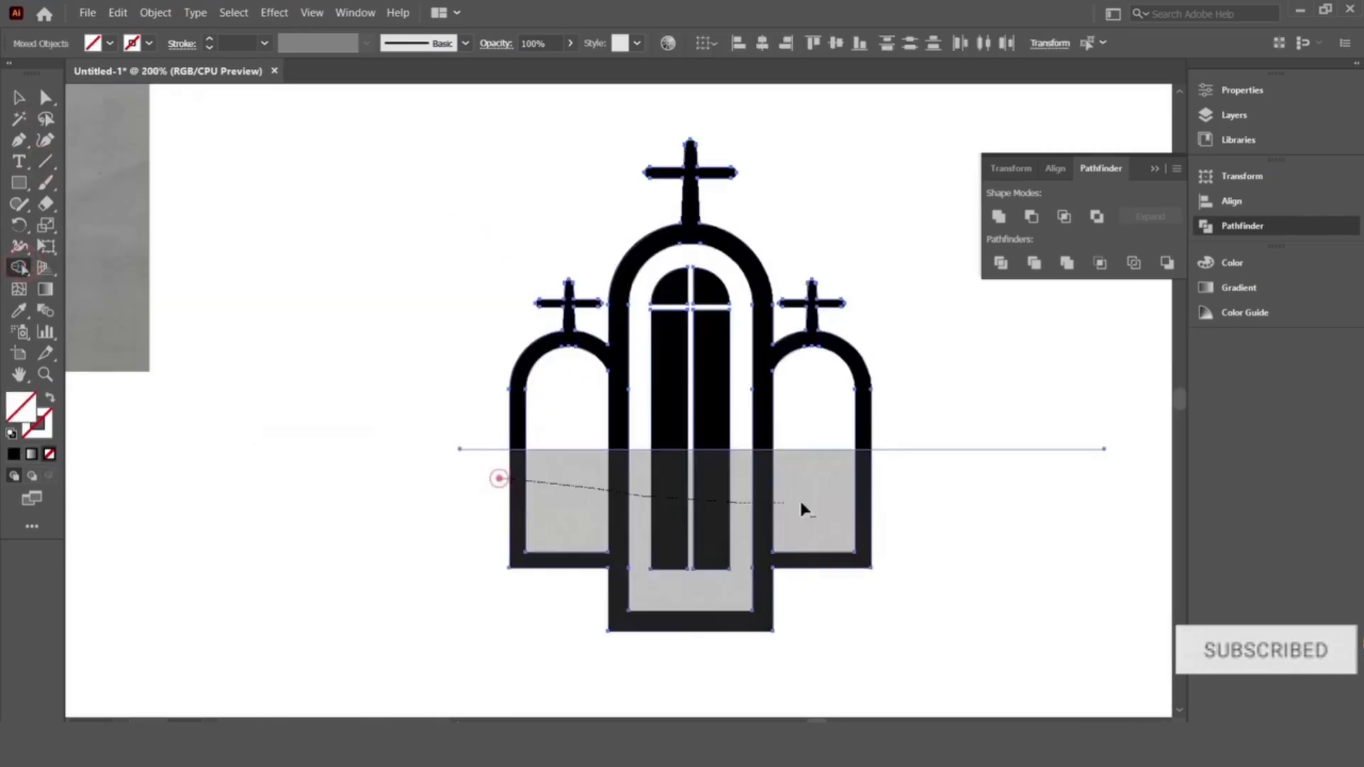
key("v")
left_click(864, 540)
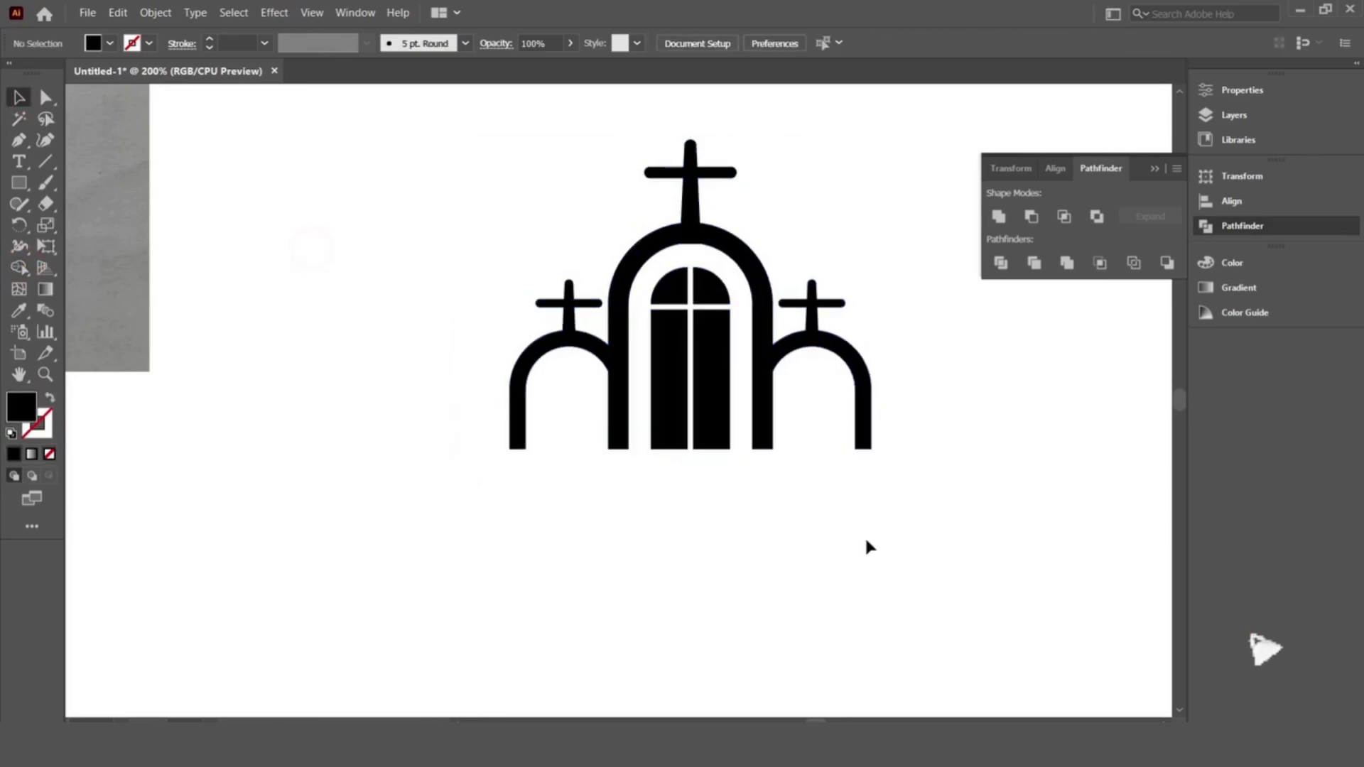
Step: Delete the leftover cut line under the church
key("a")
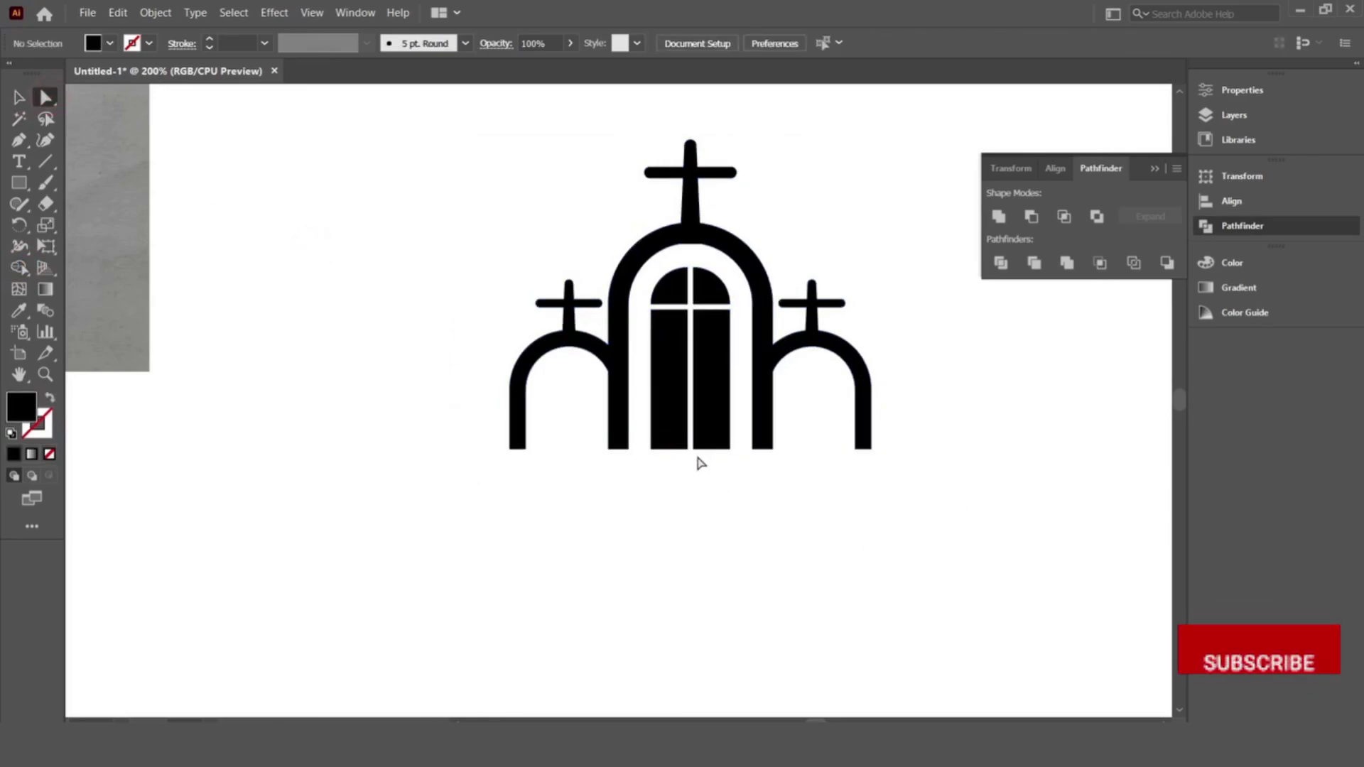
left_click(17, 97)
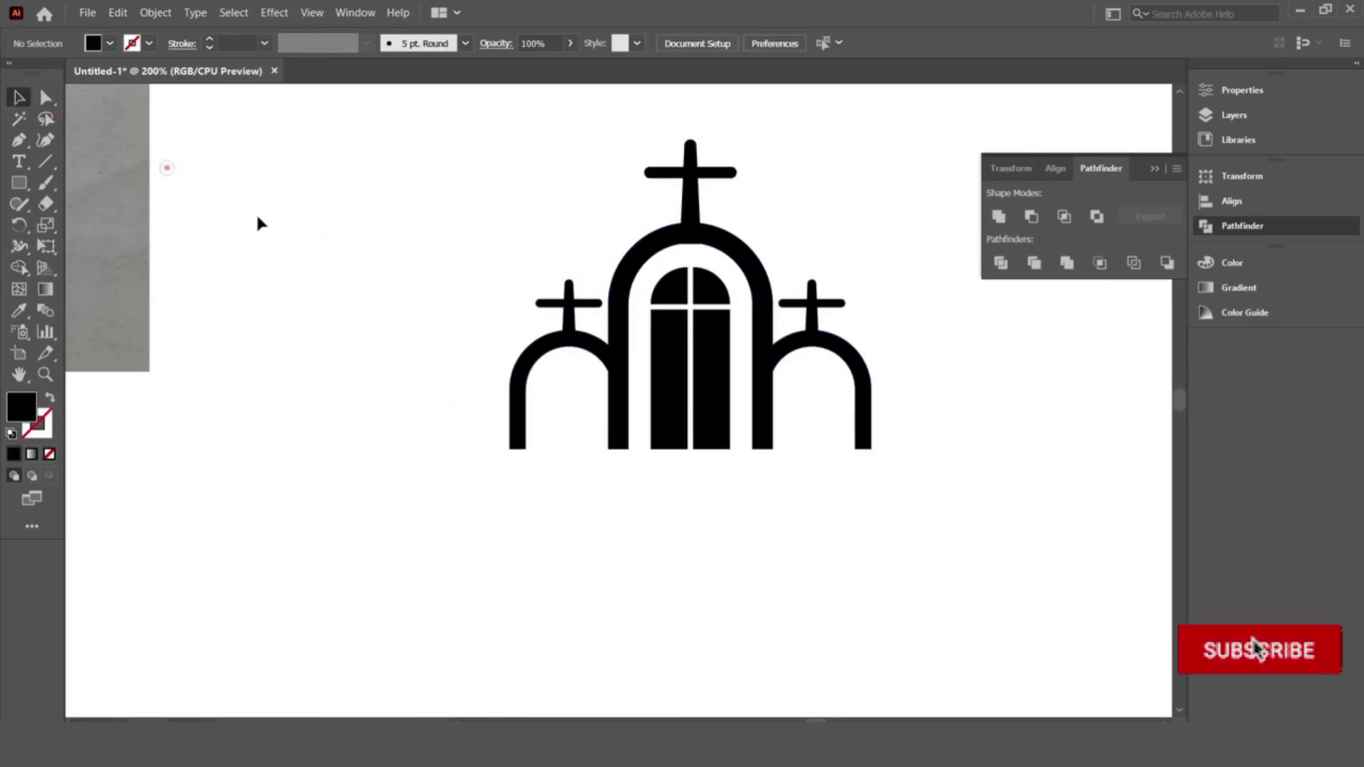
left_click_drag(938, 355, 983, 508)
key("Delete")
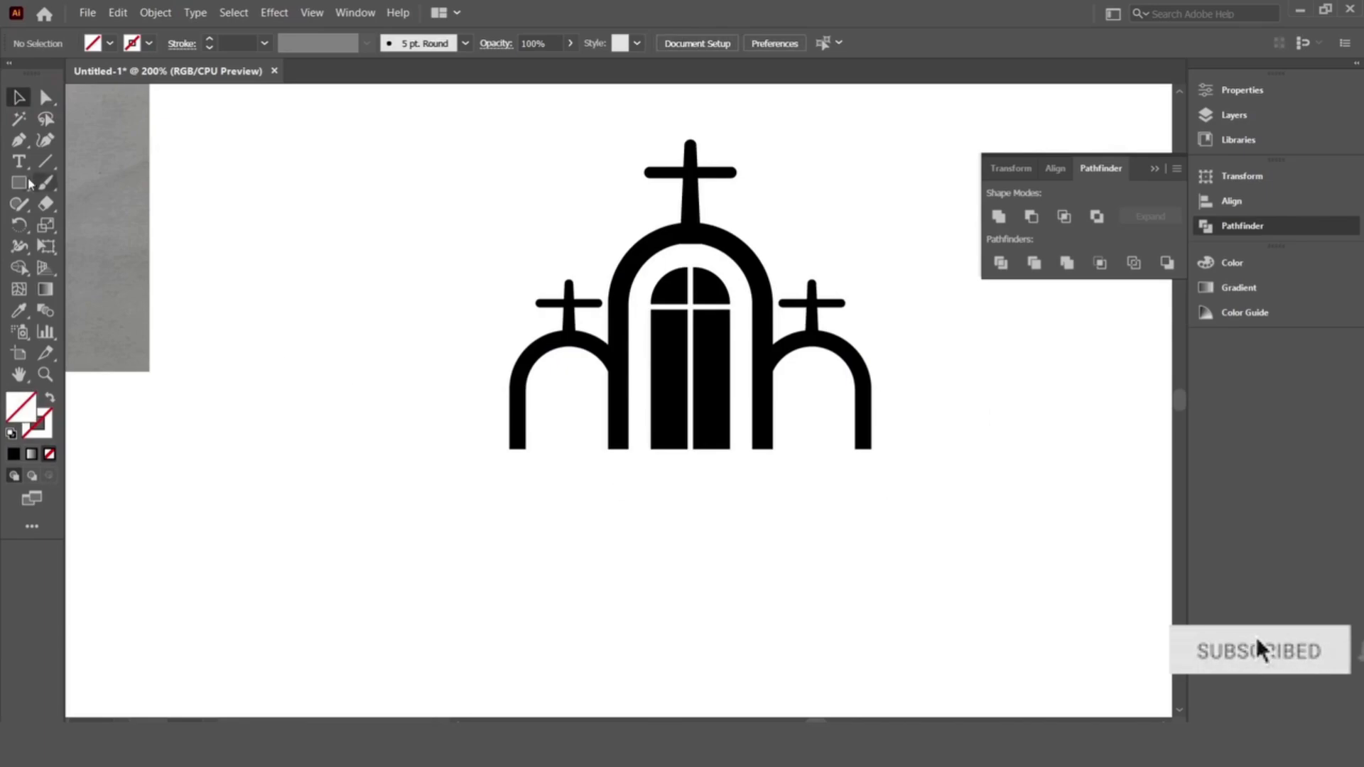
Step: Raise the window panes' bottom anchors to stop just above the towers' bottom edge
left_click(20, 182)
scroll(383, 410, "up", 1)
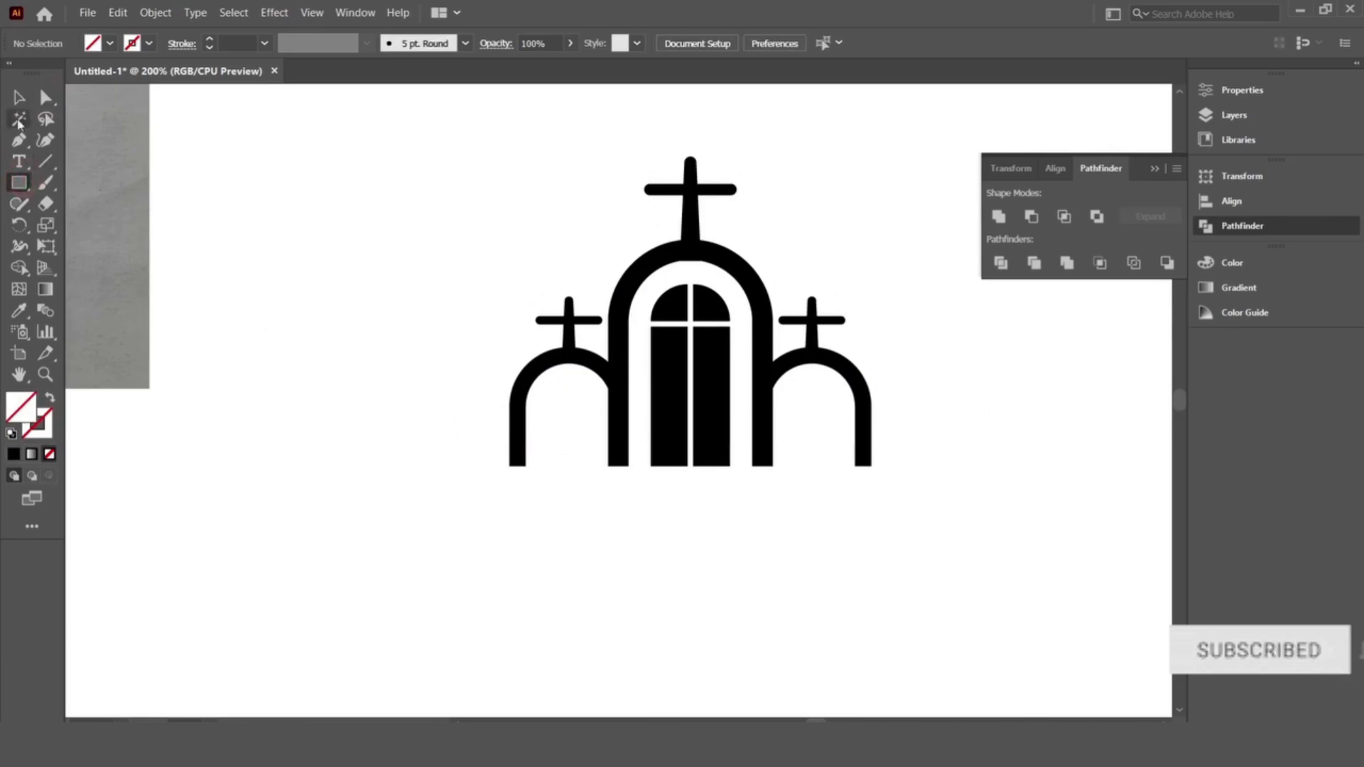
left_click(42, 98)
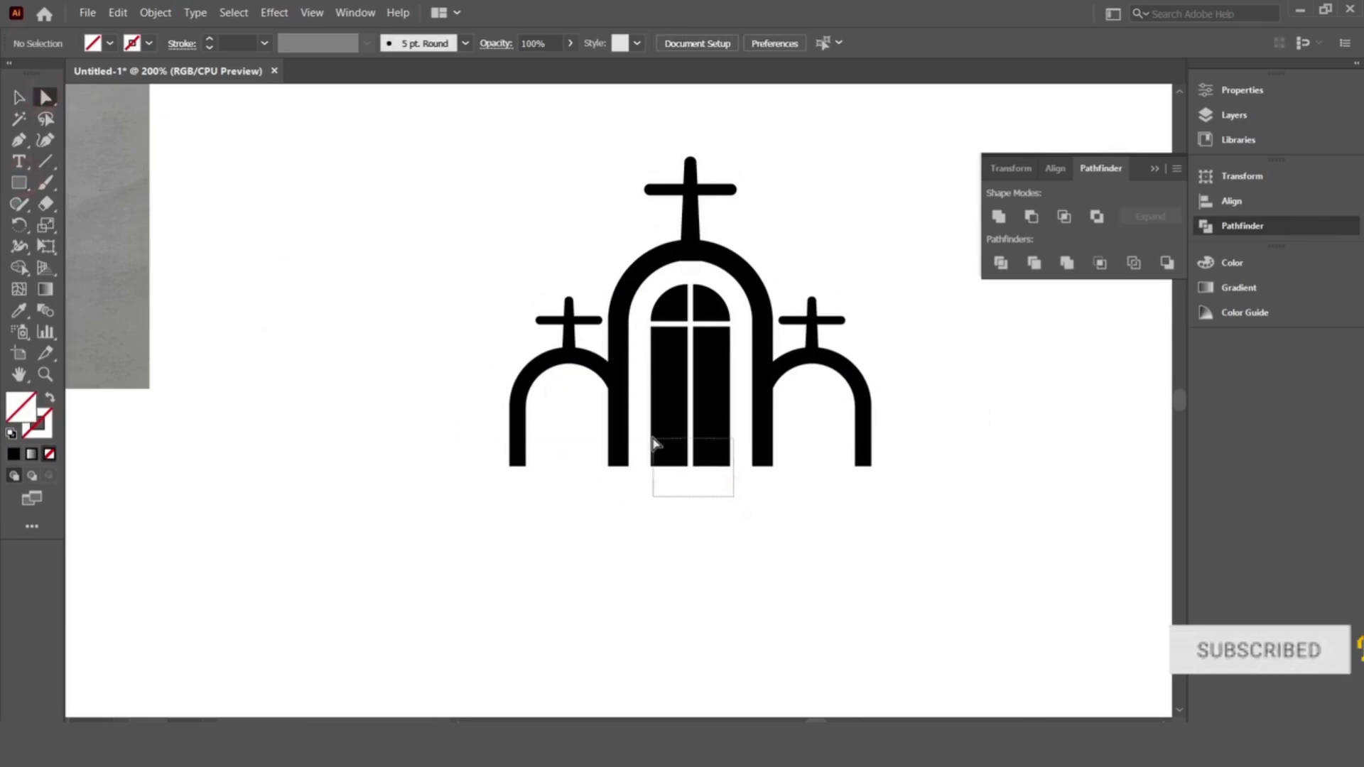
left_click_drag(654, 443, 644, 434)
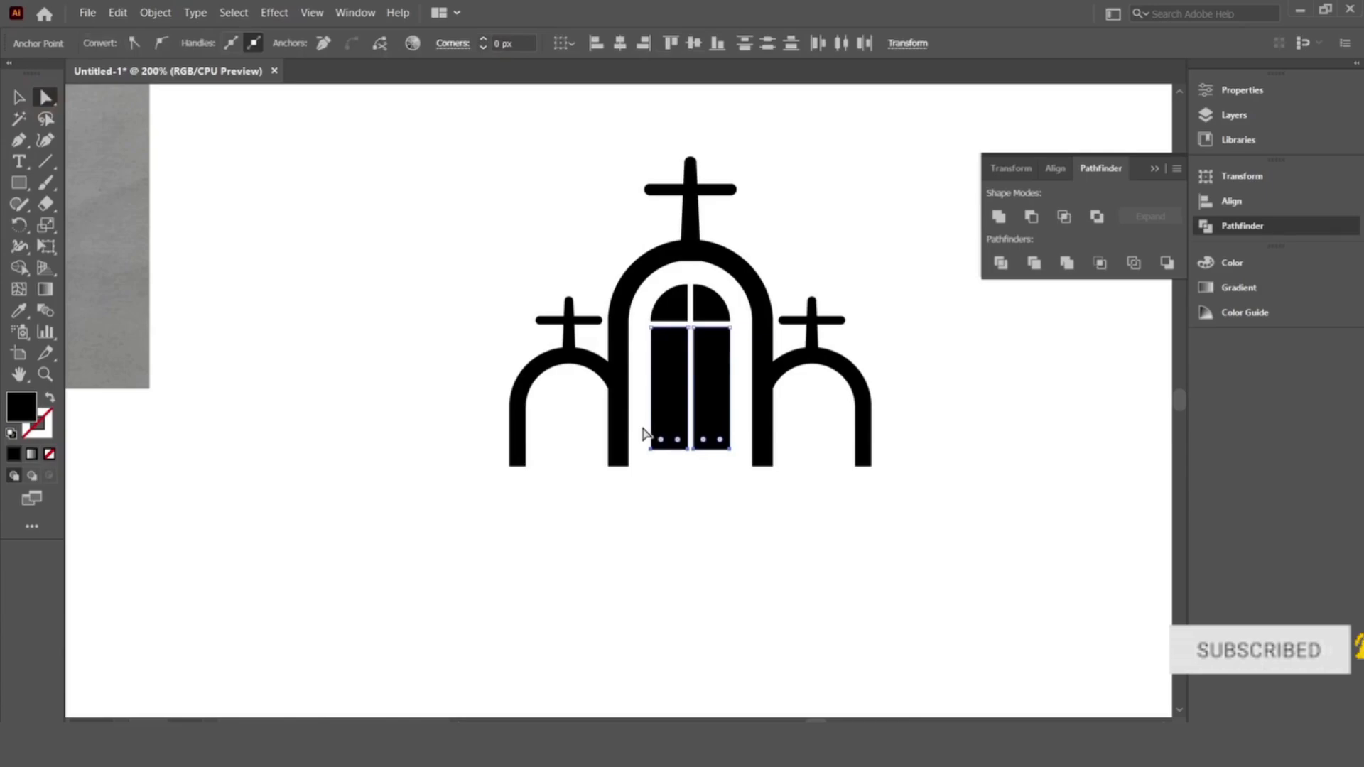
left_click(688, 538)
scroll(711, 561, "down", 2)
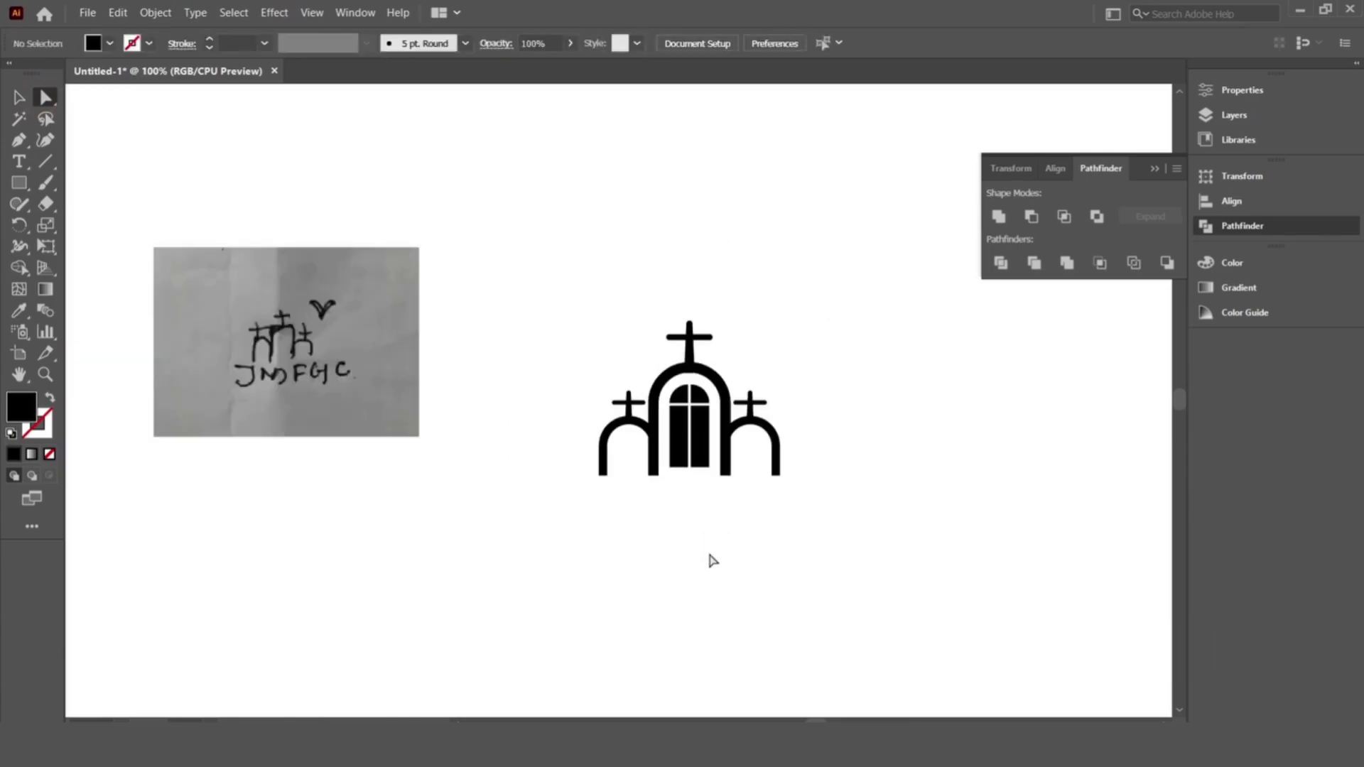
scroll(719, 554, "up", 2)
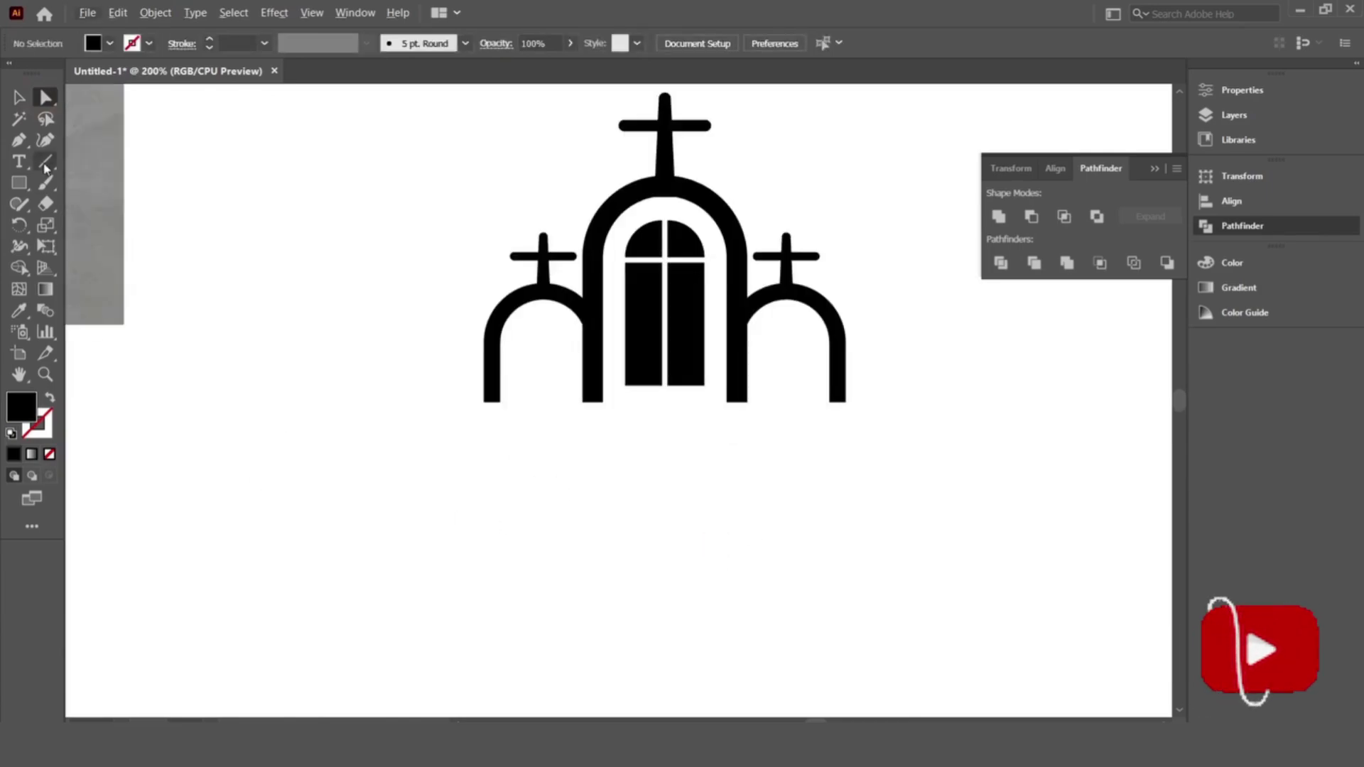
Step: Draw a thin black base bar beneath all three towers
left_click(19, 183)
left_click_drag(461, 402, 864, 414)
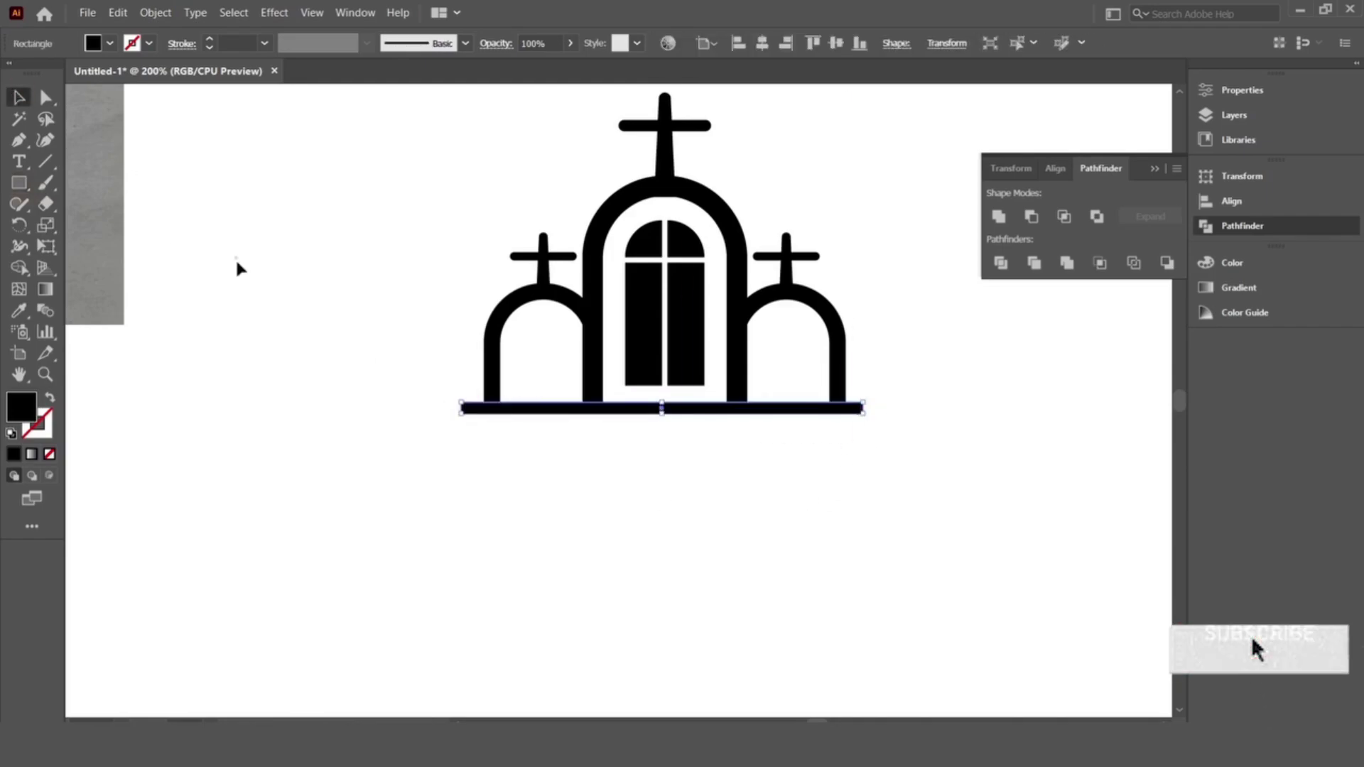
key("v")
left_click(761, 484)
scroll(760, 484, "down", 1)
scroll(837, 476, "down", 1)
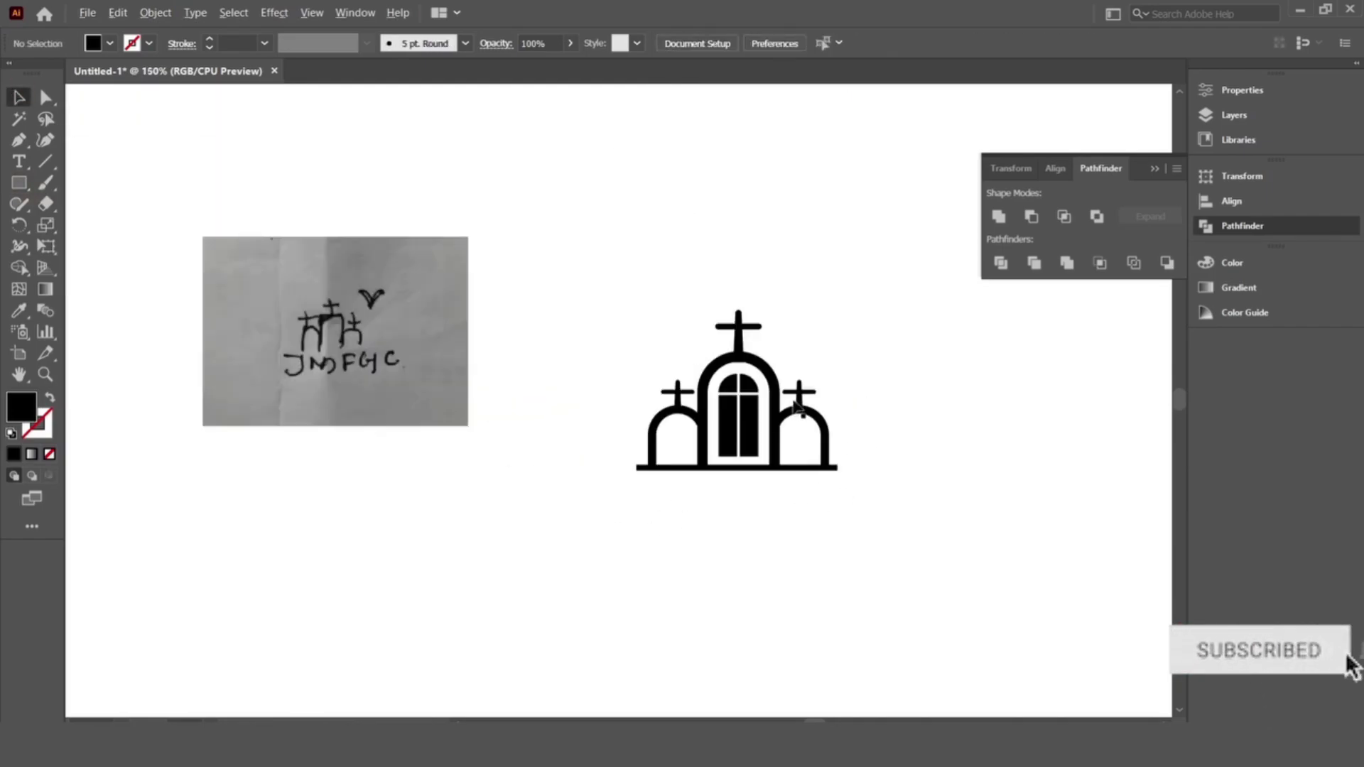
scroll(794, 420, "up", 3)
scroll(668, 321, "up", 2)
Step: Check the finished church shapes, then bring up the basic shape tools with the Ellipse Tool
left_click_drag(524, 232, 746, 399)
scroll(746, 398, "down", 3)
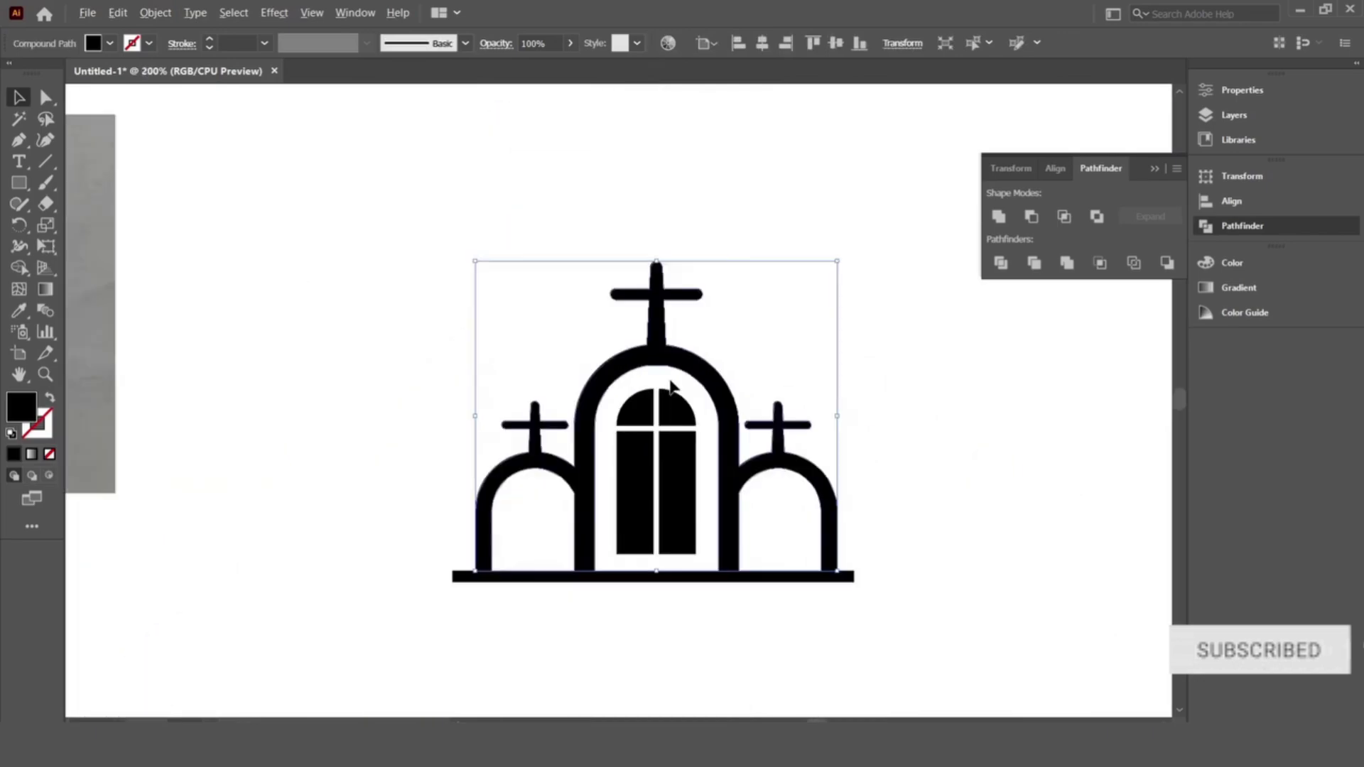
left_click(753, 566)
scroll(725, 572, "down", 1)
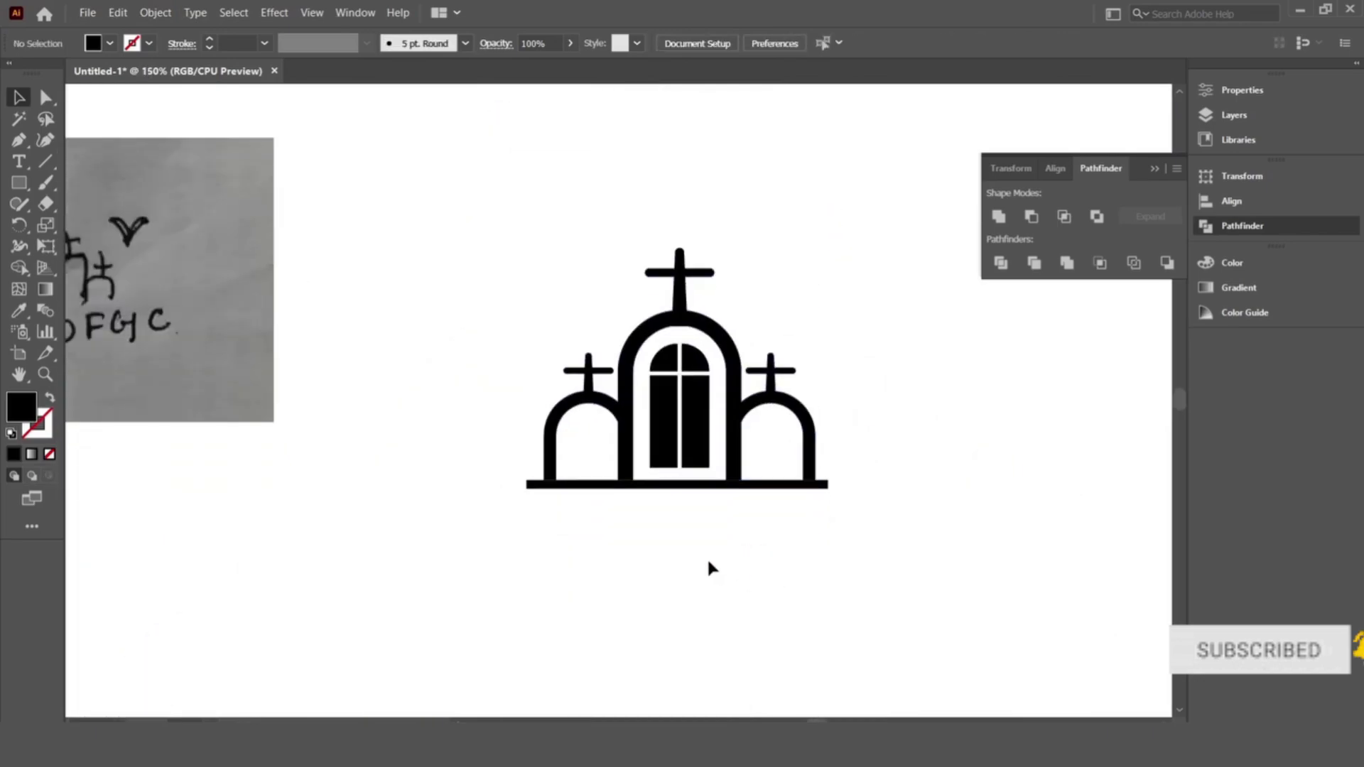
left_click_drag(27, 183, 98, 226)
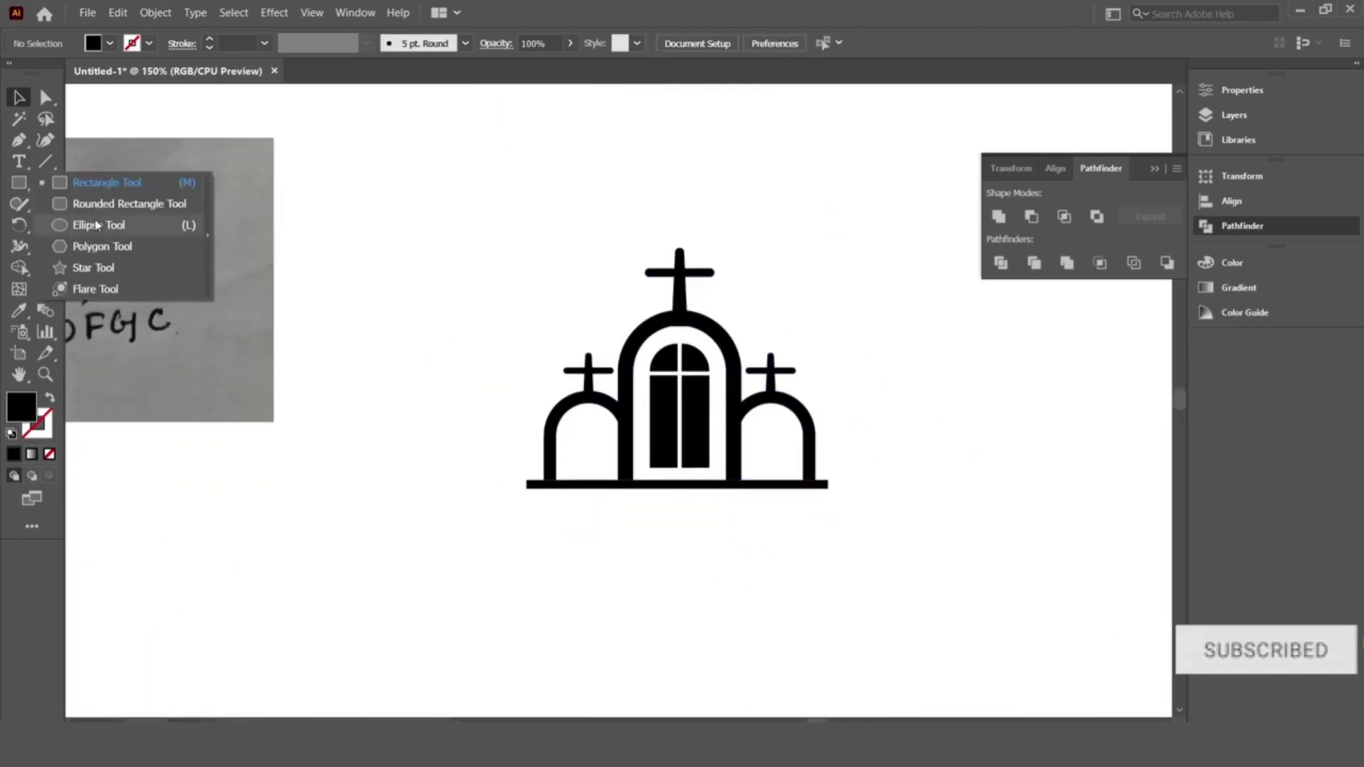
Step: Draw a thin unfilled circle outline and size it around the church
left_click_drag(462, 280, 842, 659)
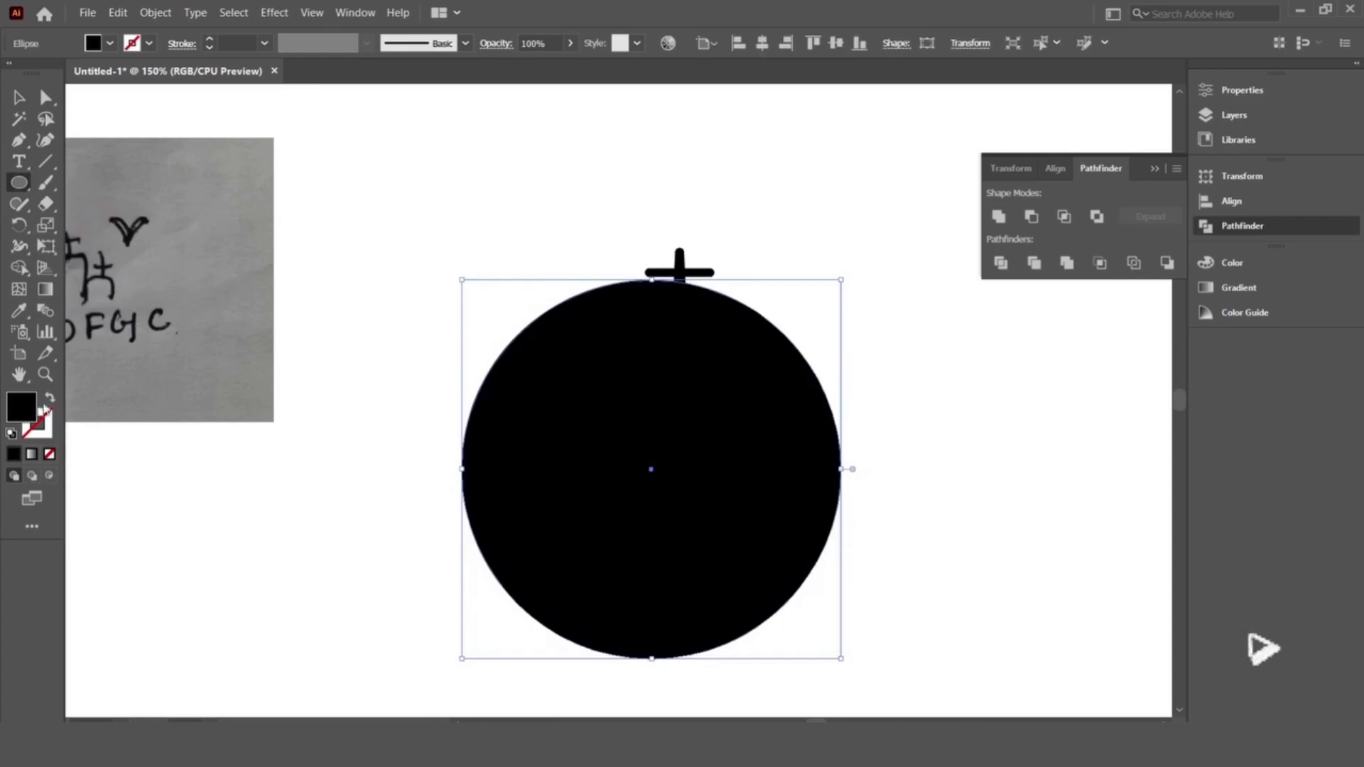
left_click(49, 399)
left_click(18, 97)
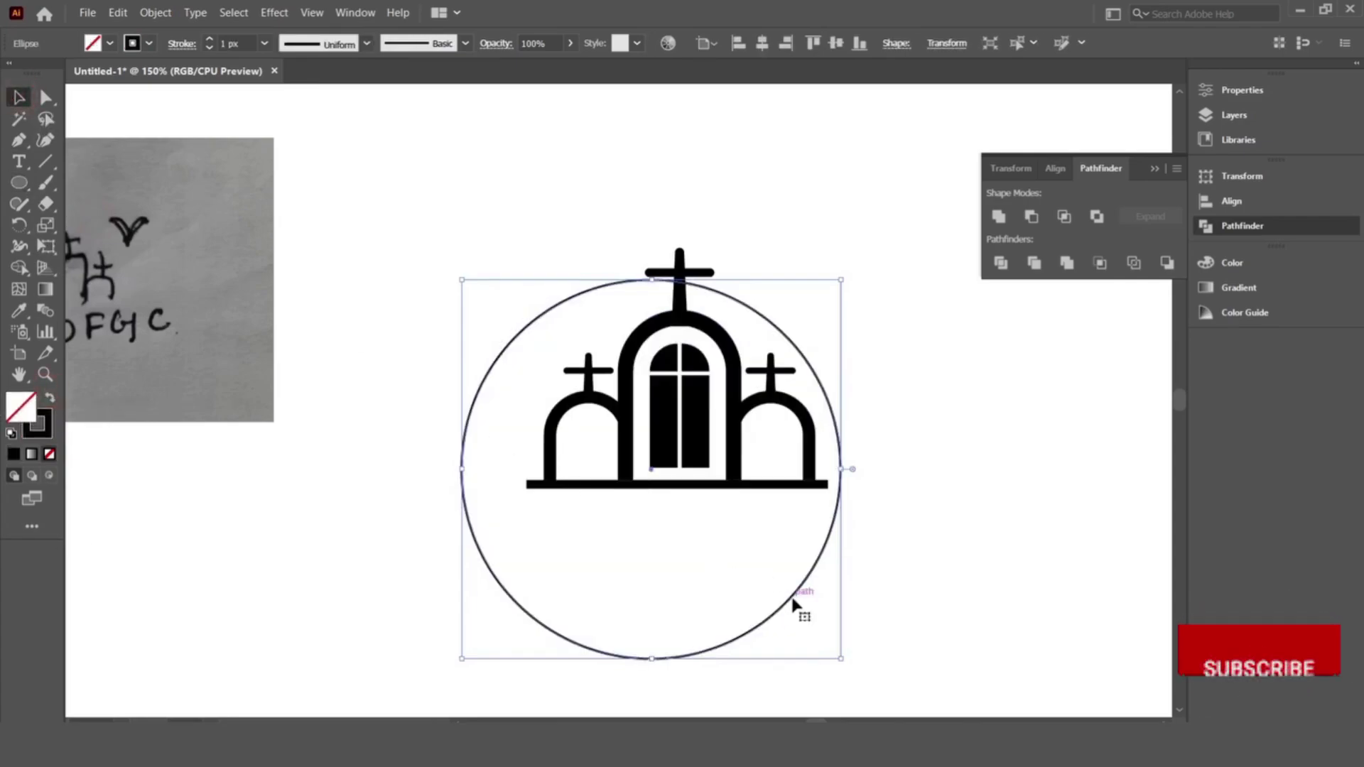
left_click_drag(794, 602, 822, 571)
left_click_drag(681, 248, 681, 207)
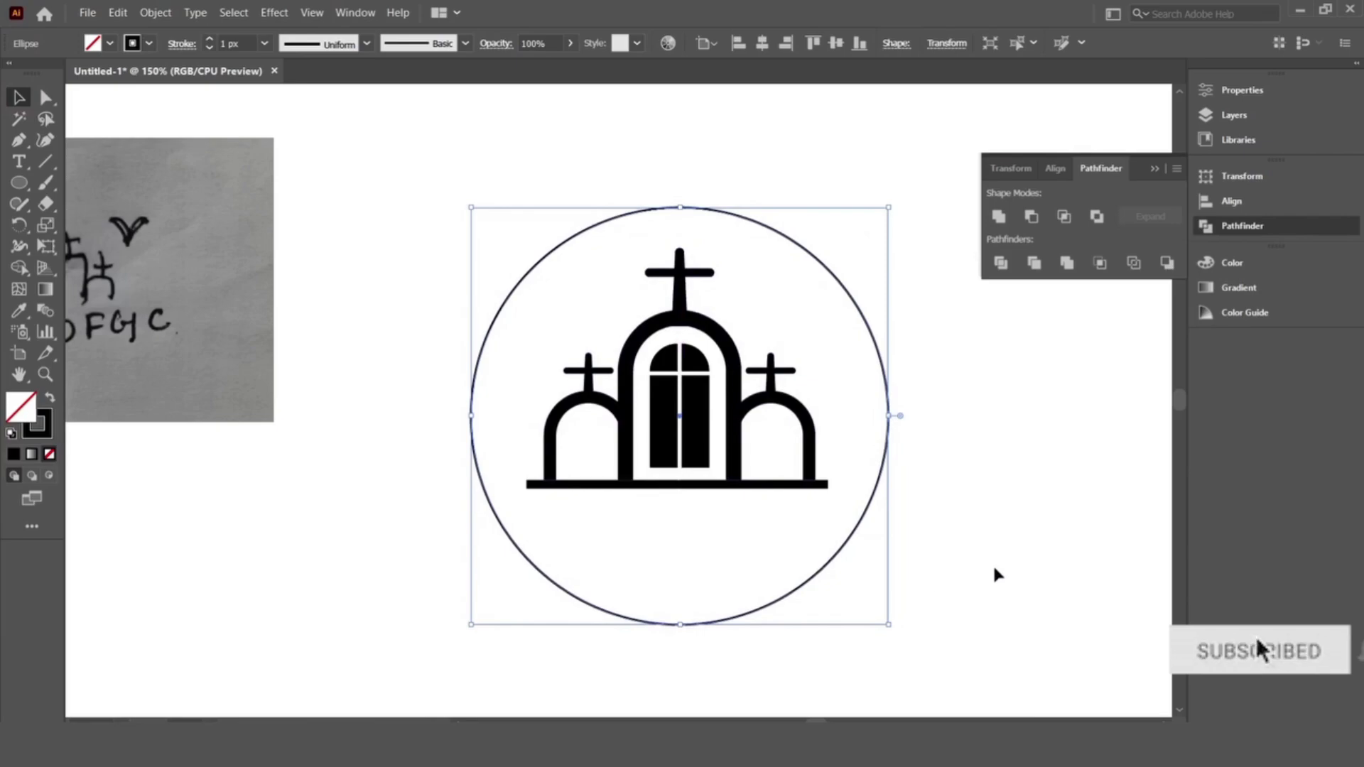
key("Down")
key("Down")
key("Up")
key("Up")
key("Up")
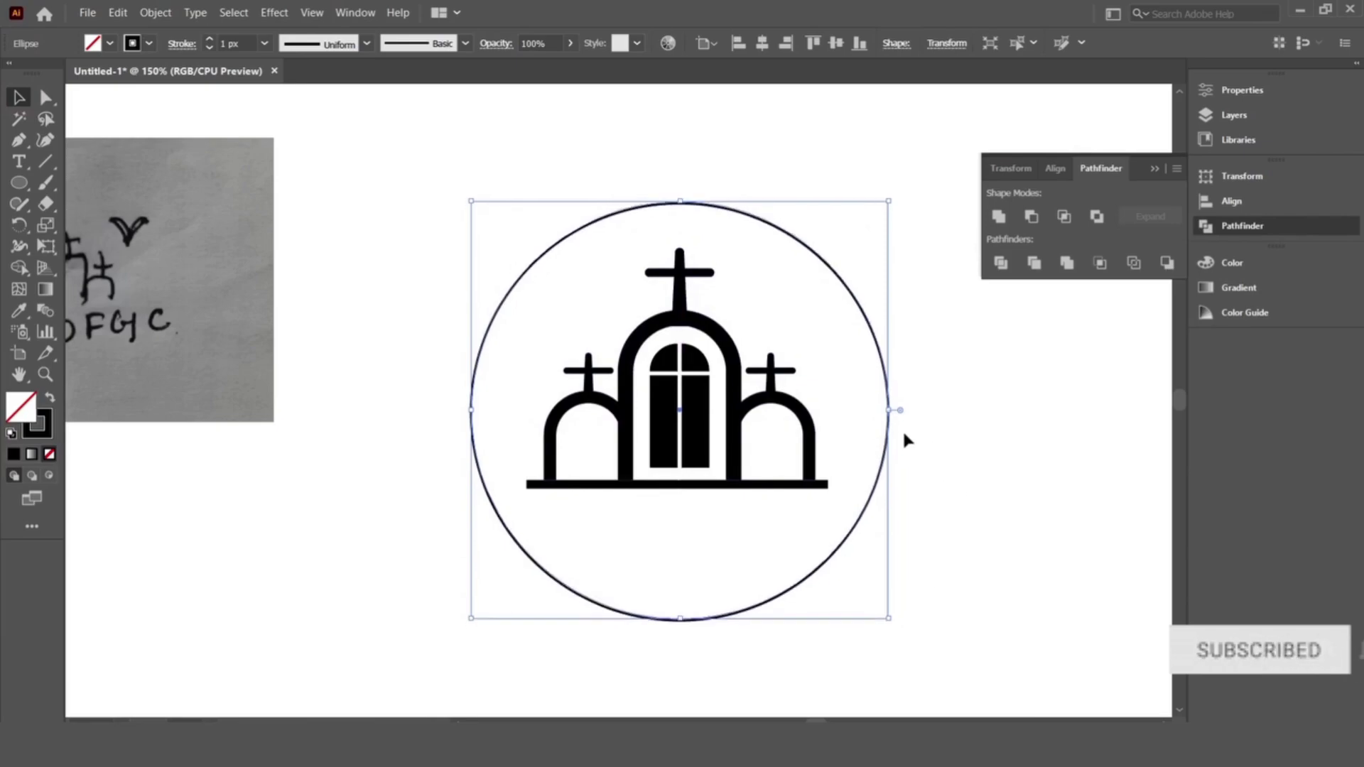
key("Up")
key("Up")
key("Up")
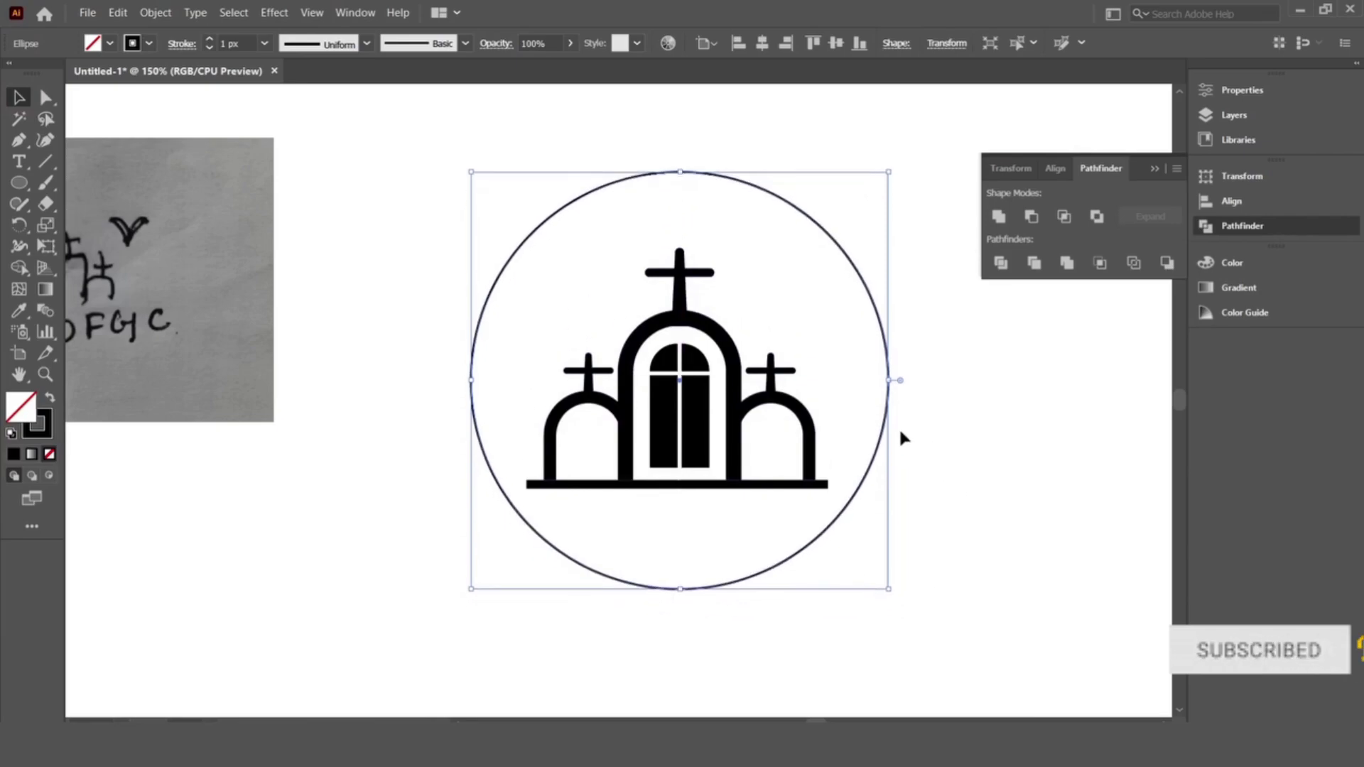
left_click_drag(888, 381, 869, 381)
left_click(952, 490)
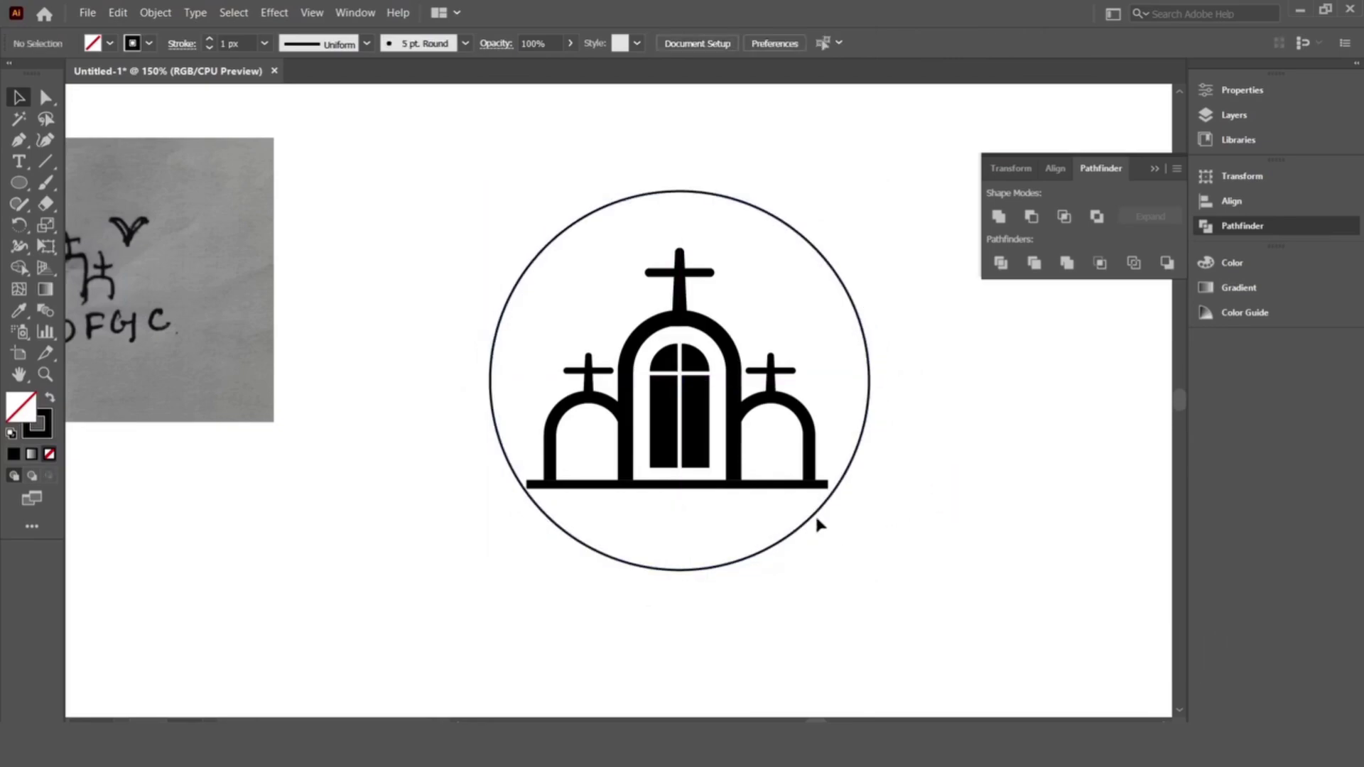
Step: Centre the circle and church on each other horizontally and vertically
left_click_drag(768, 445, 779, 490)
left_click(779, 491)
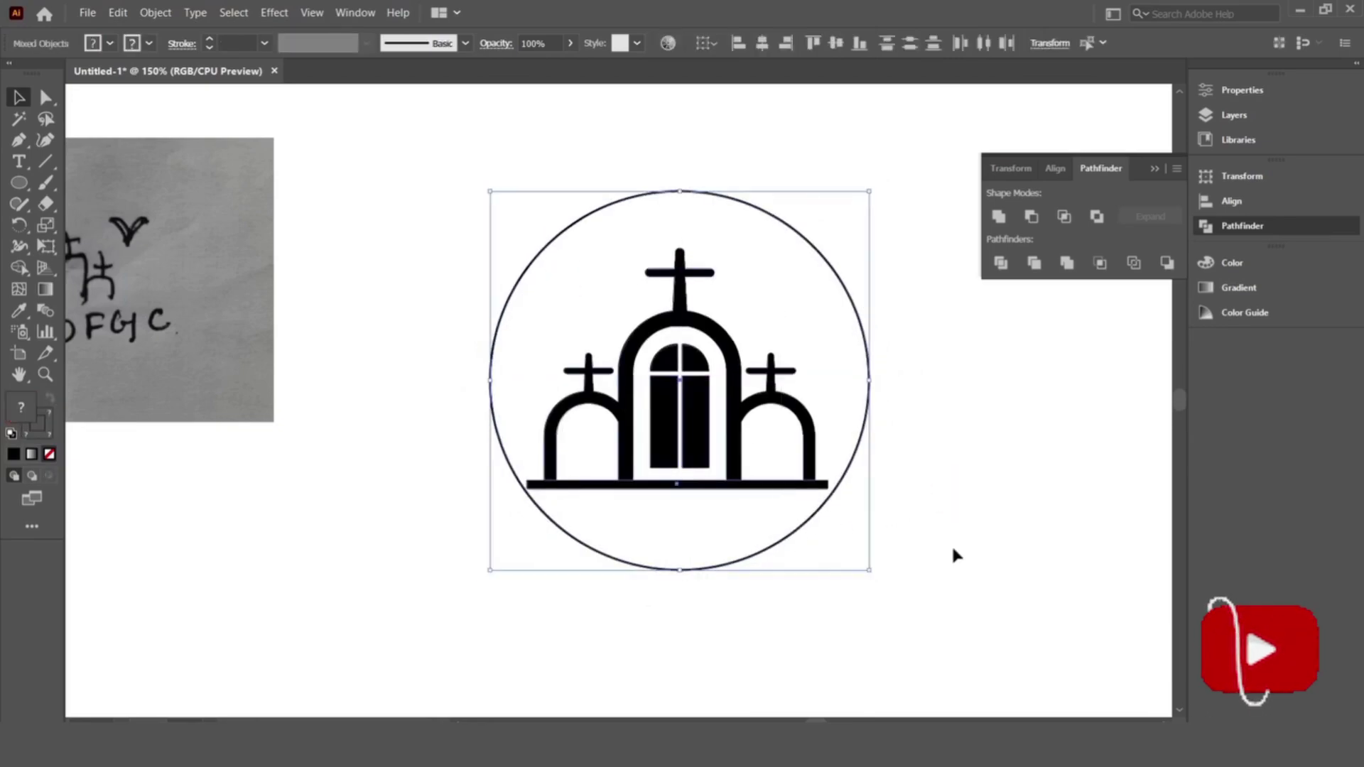
left_click(952, 544)
left_click_drag(805, 536, 317, 567)
left_click_drag(509, 222, 914, 568)
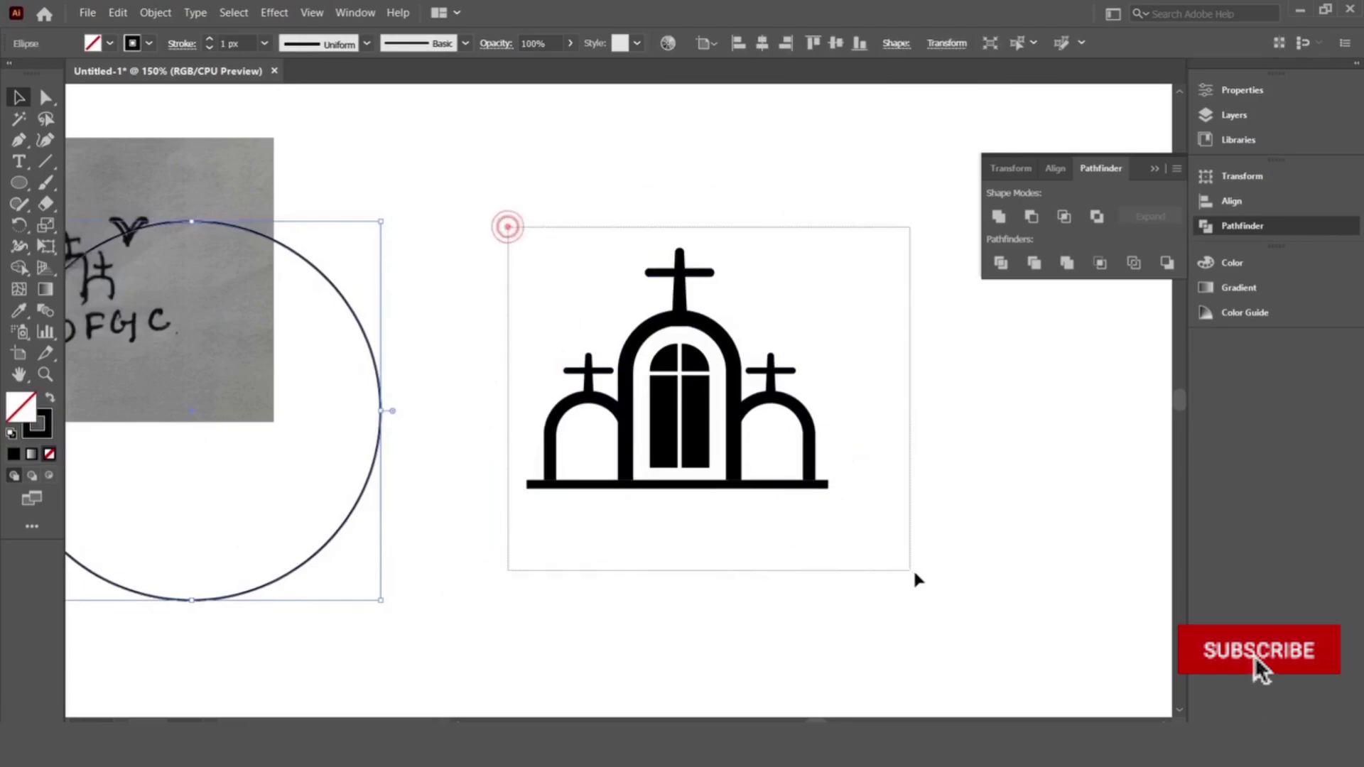
left_click(380, 427, "shift")
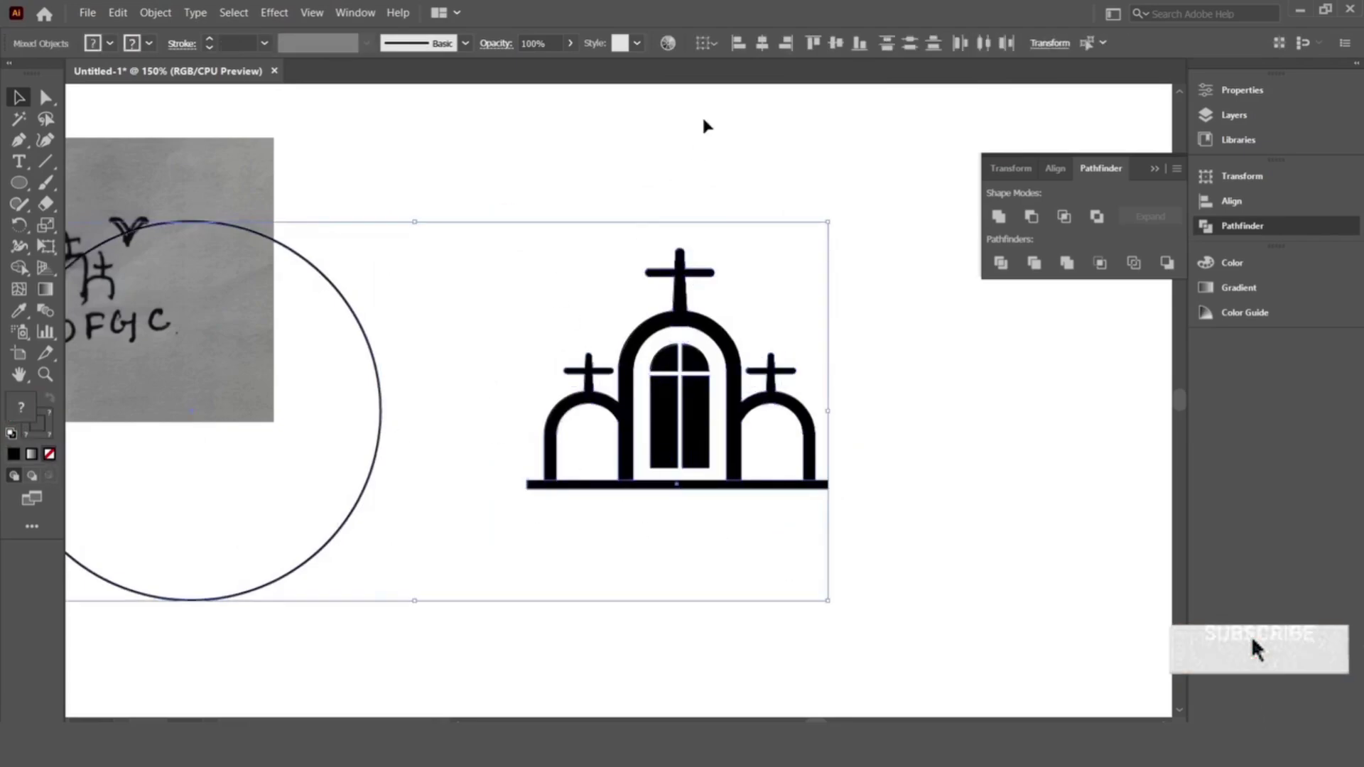
left_click(763, 44)
left_click(837, 43)
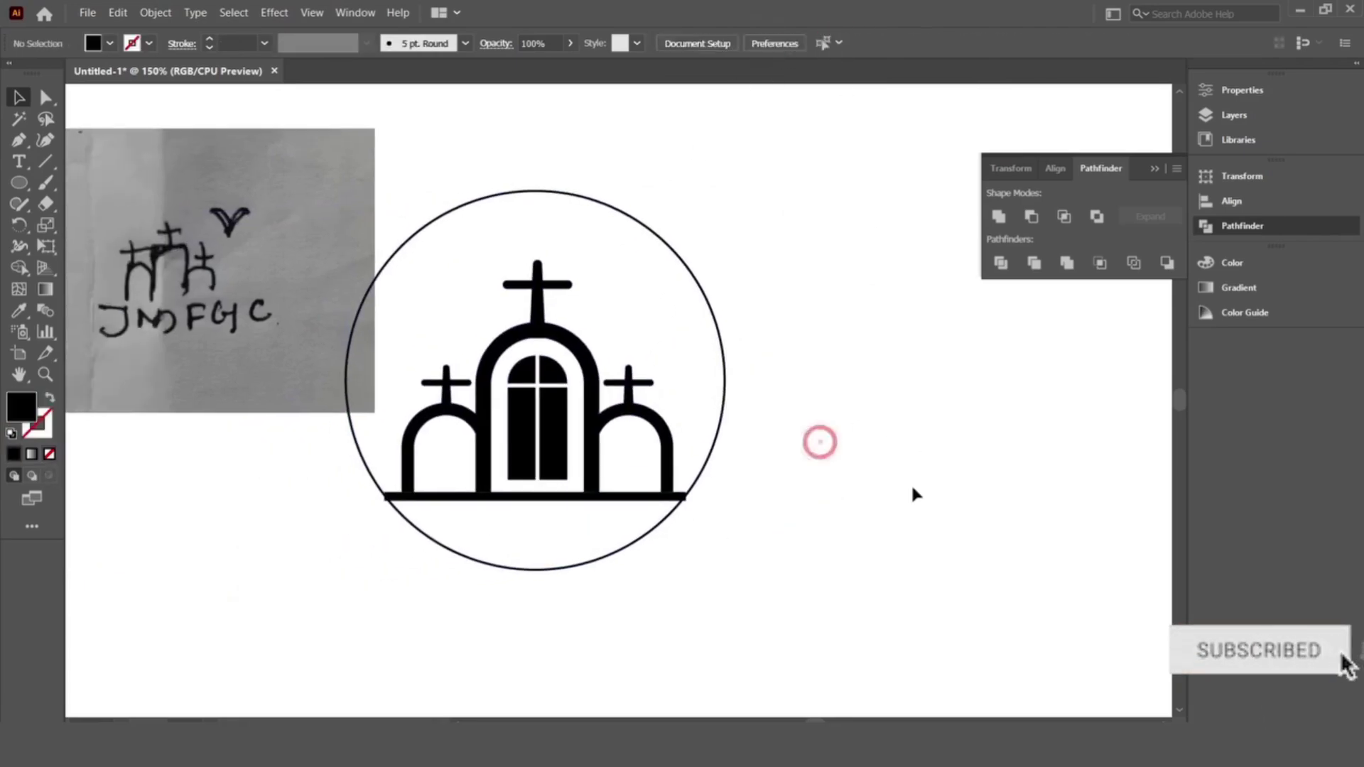
Step: Move the church higher inside the circle outline
left_click_drag(555, 409, 757, 384)
left_click(934, 530)
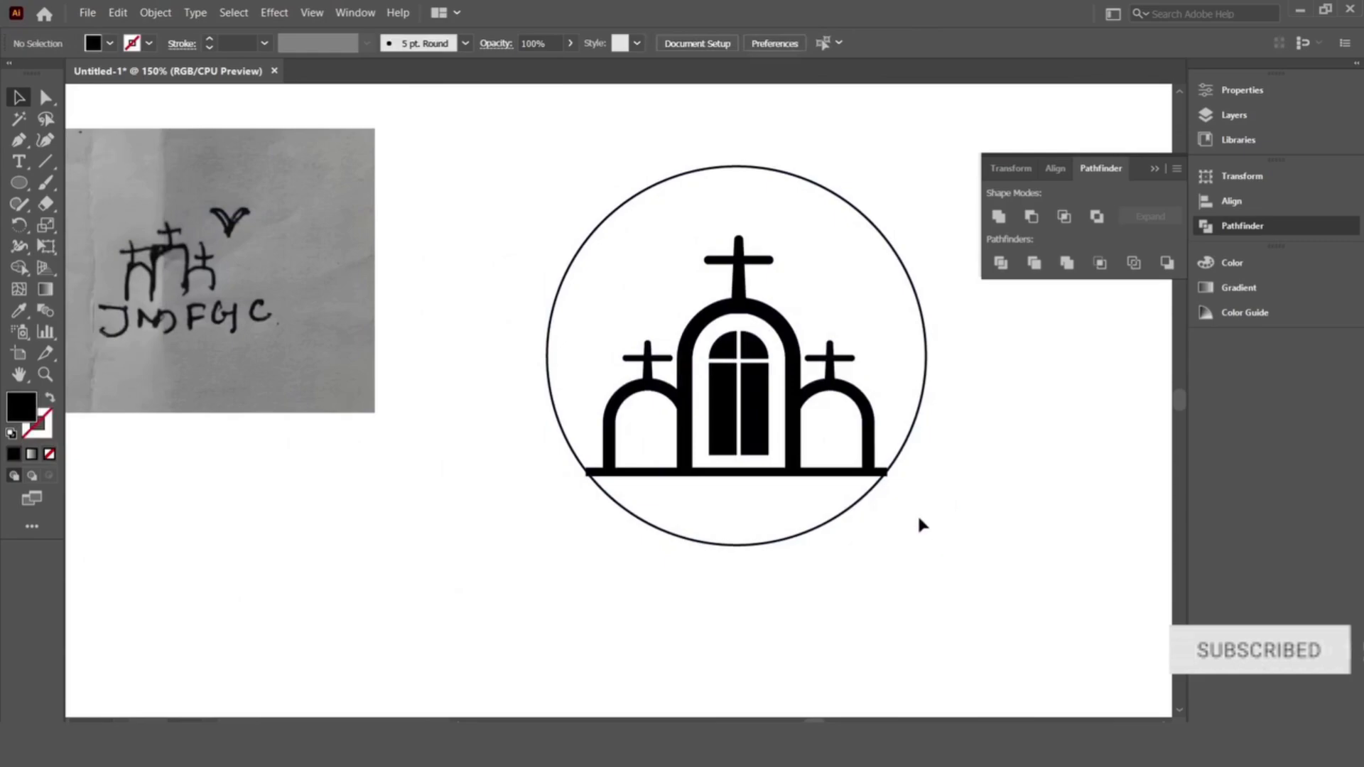
left_click(756, 413)
left_click(944, 546)
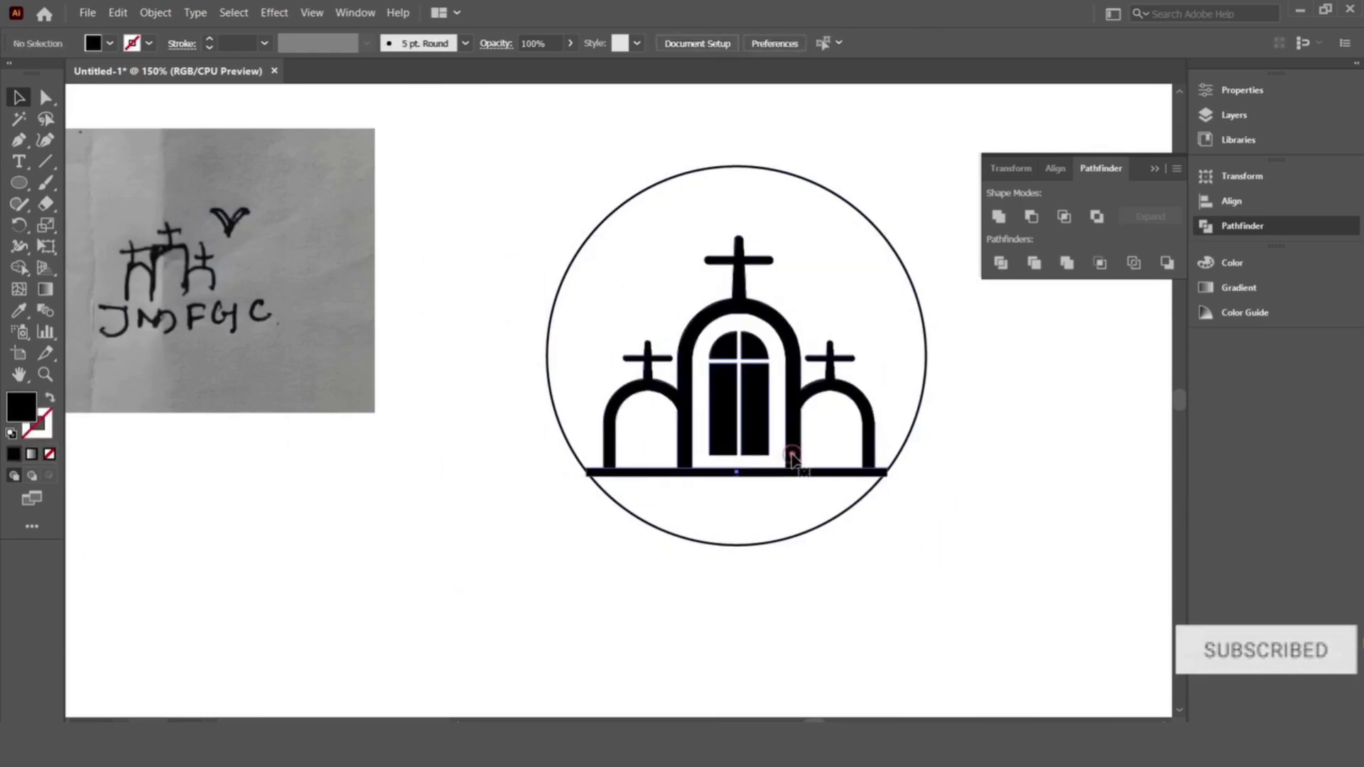
left_click_drag(797, 459, 792, 453)
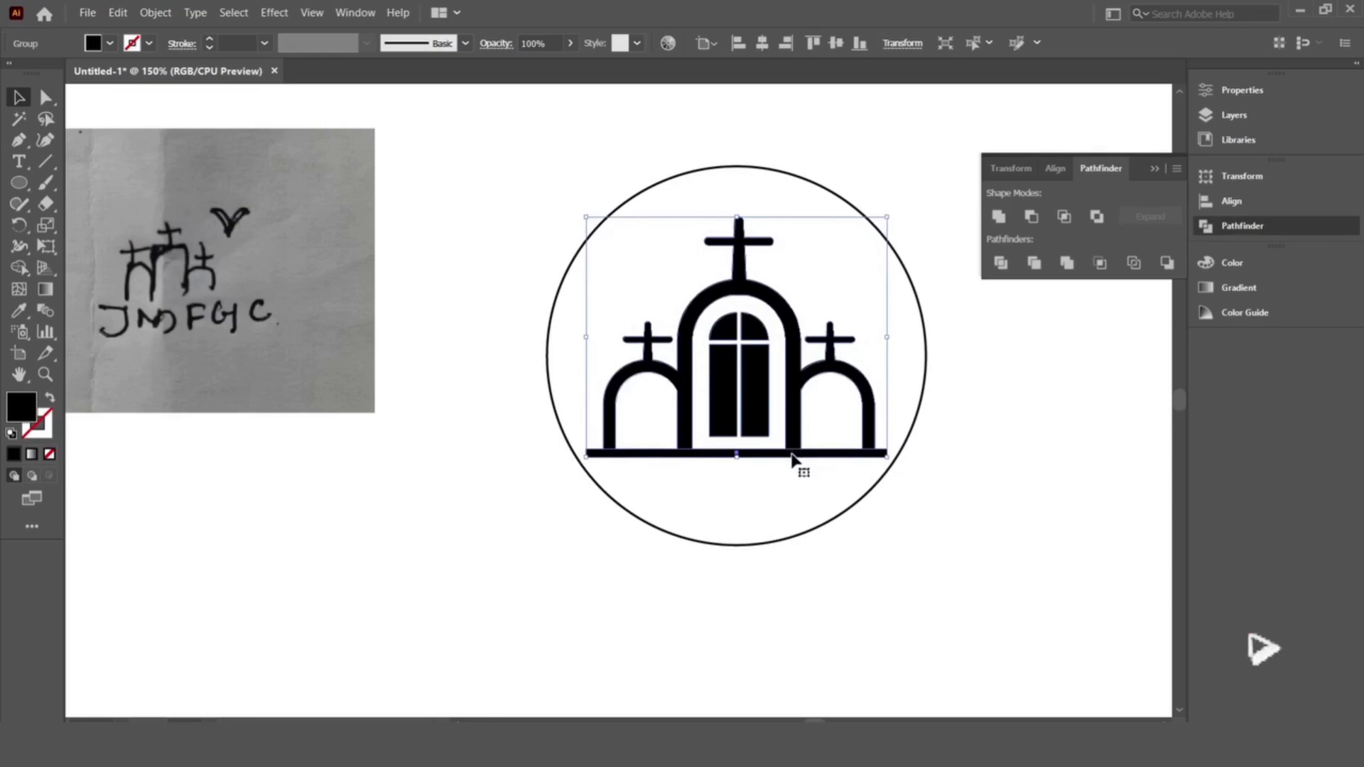
left_click(734, 497)
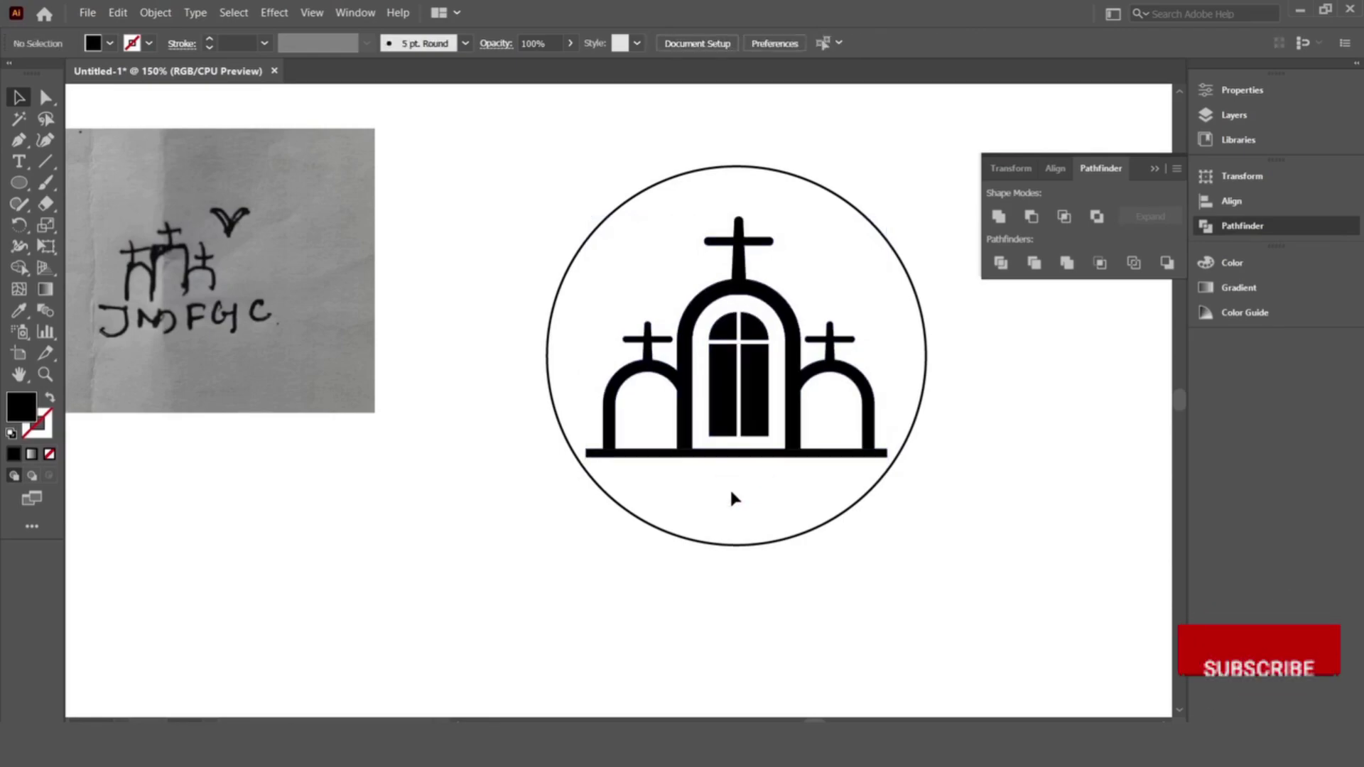
scroll(721, 481, "up", 1)
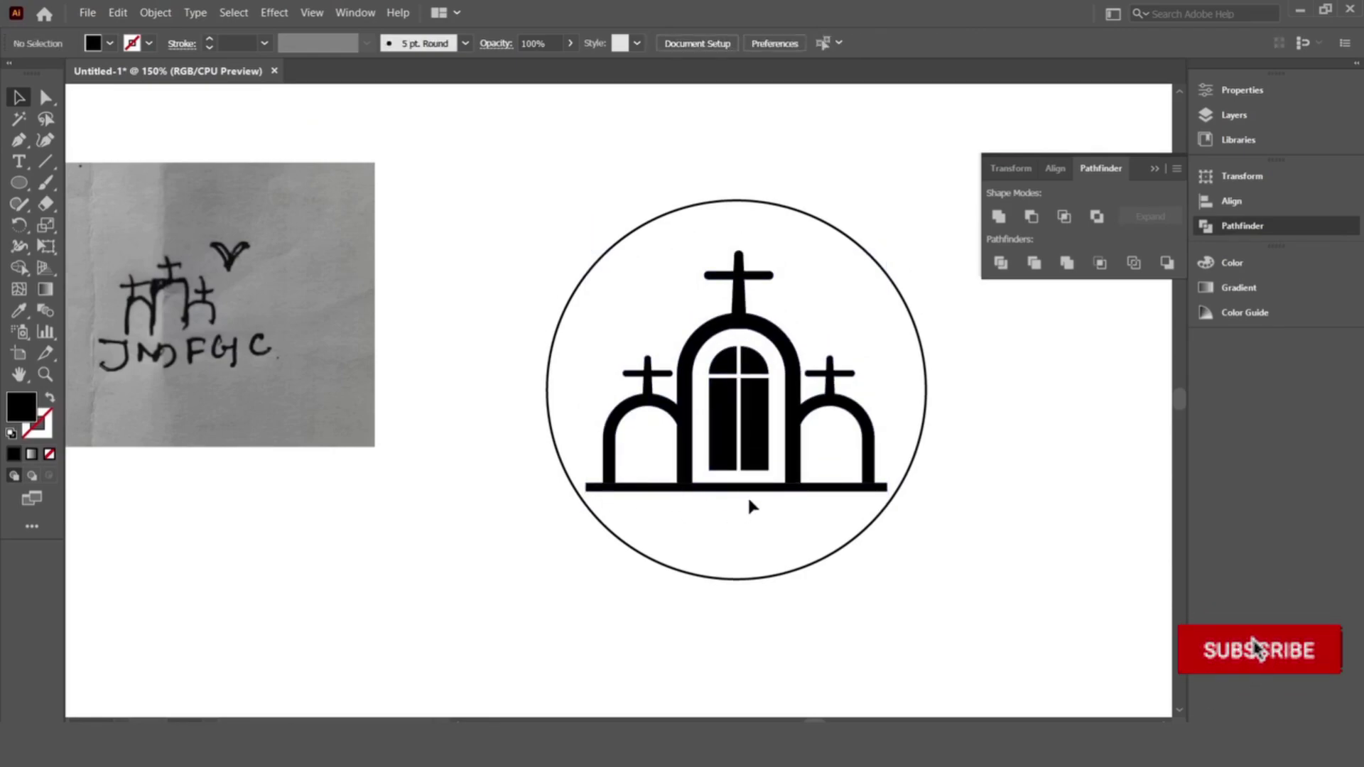
scroll(640, 510, "up", 2)
Step: Ungroup the church and extend its base bar past both sides of the circle
right_click(581, 467)
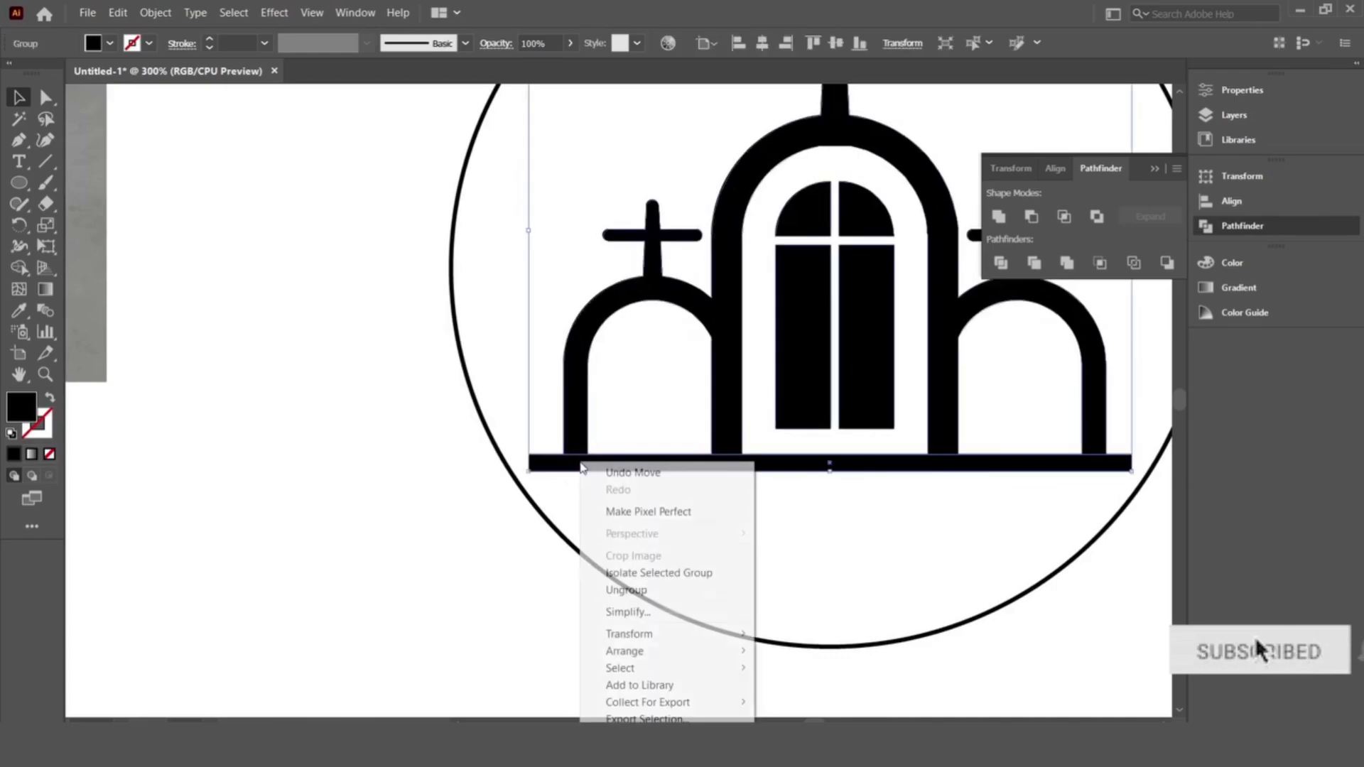
left_click(685, 591)
left_click(722, 540)
scroll(710, 529, "down", 1)
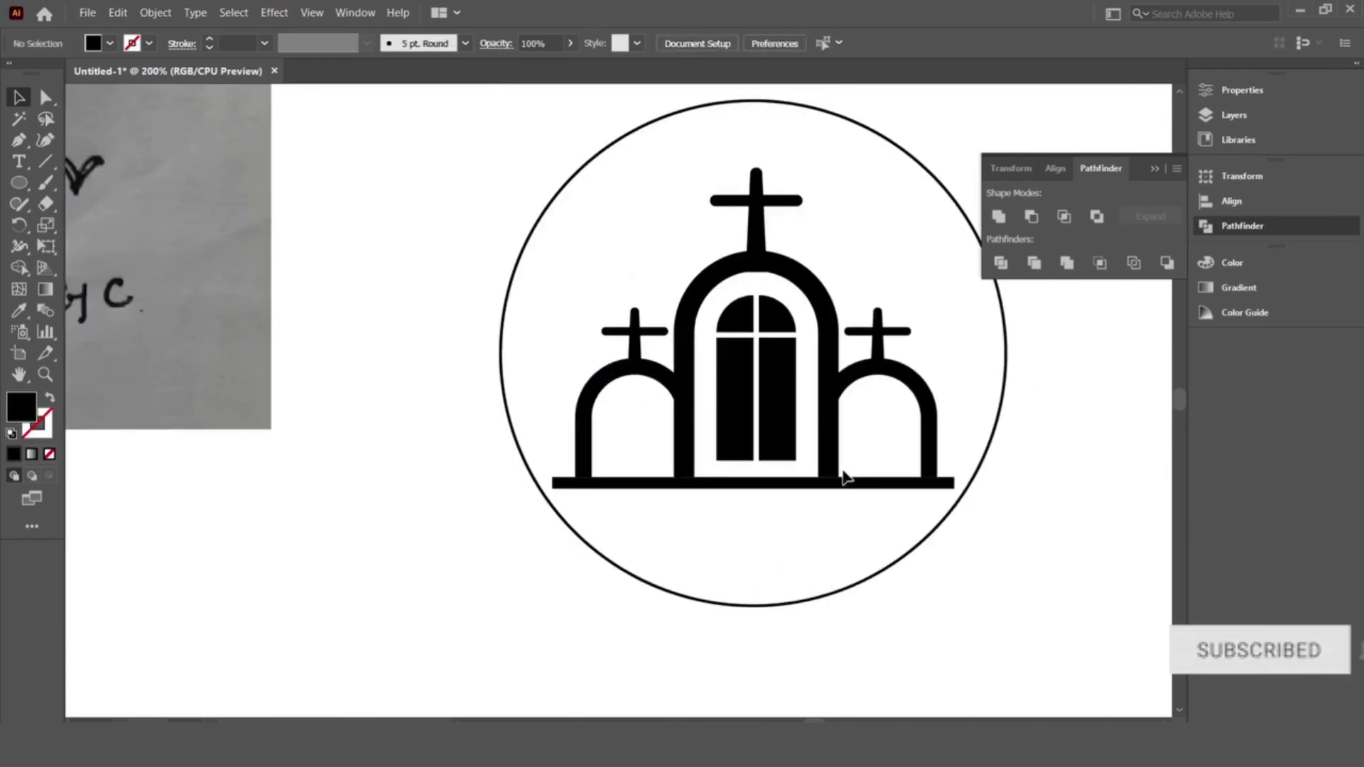
left_click(854, 481)
scroll(955, 481, "up", 1)
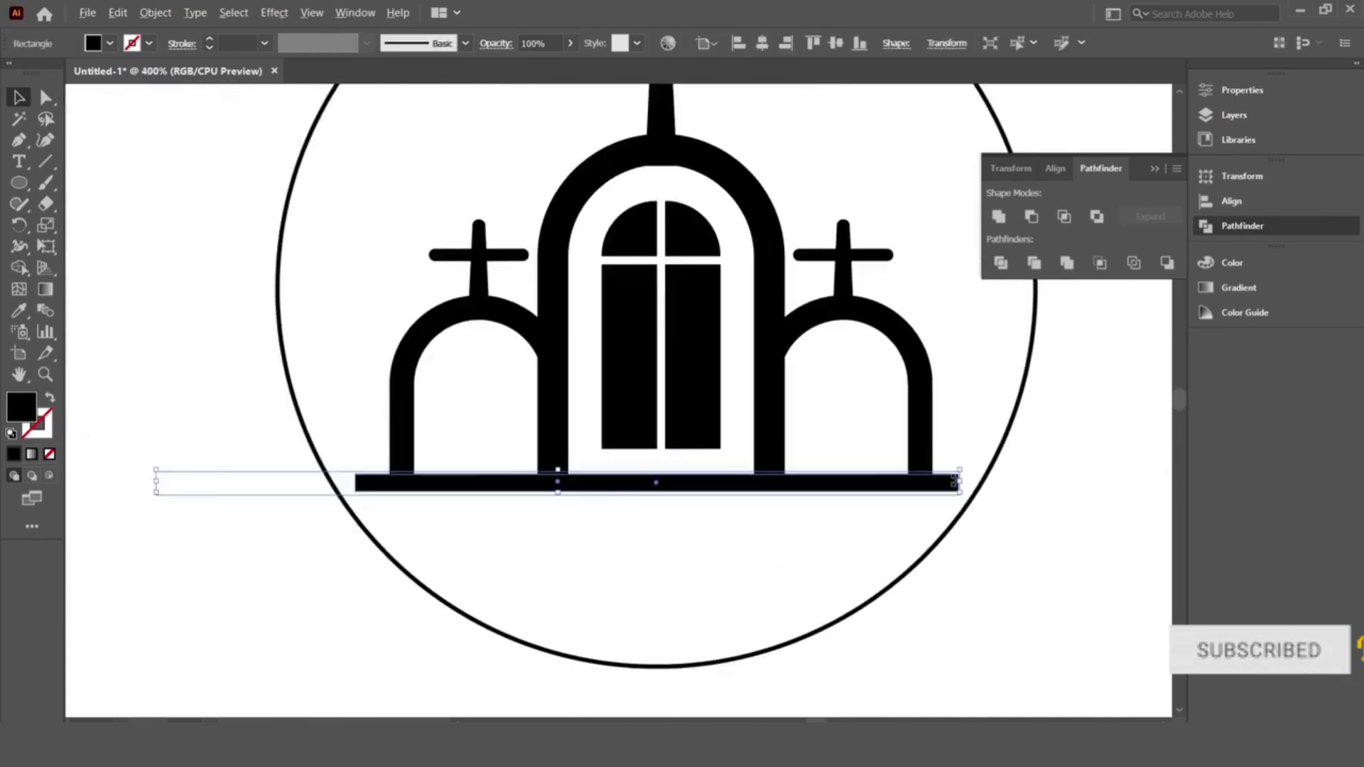
scroll(962, 478, "up", 1)
left_click_drag(962, 478, 1096, 478)
scroll(929, 548, "down", 2)
scroll(501, 513, "up", 1)
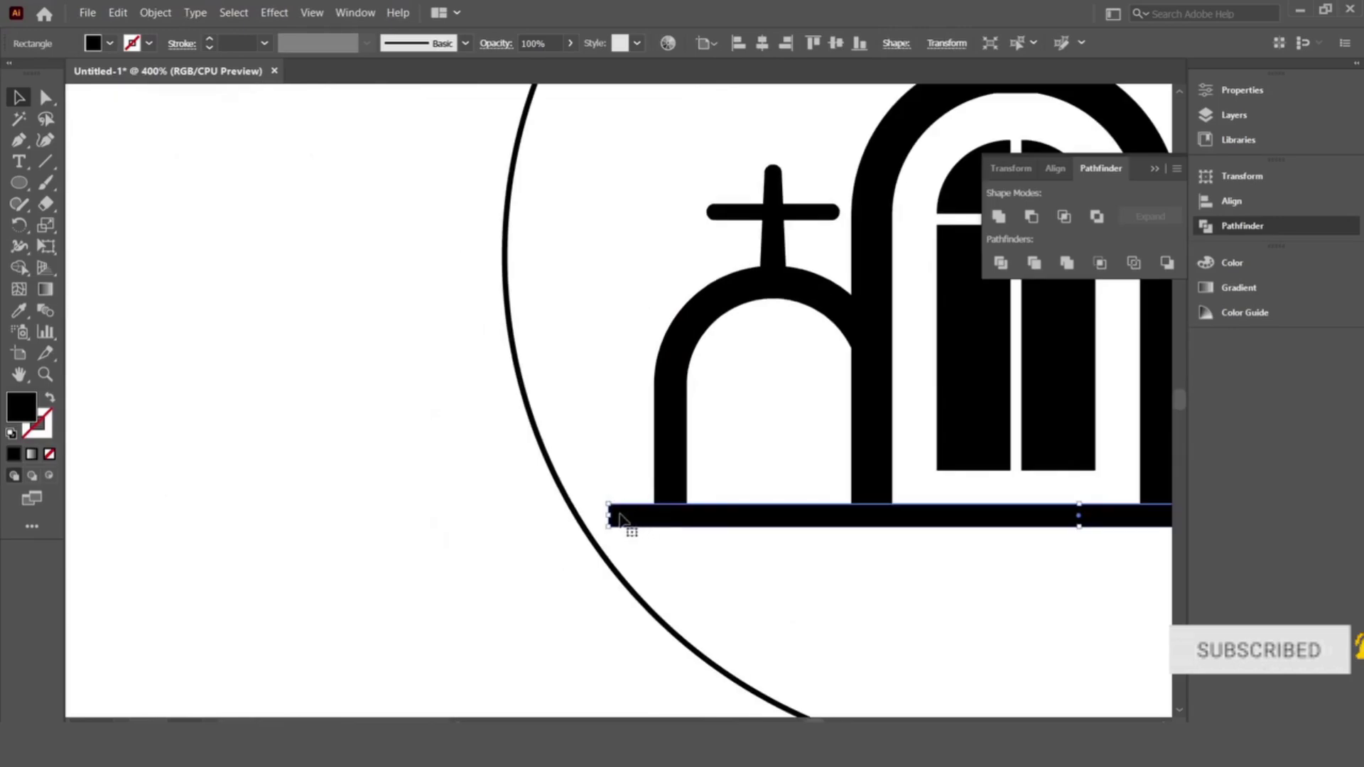
left_click_drag(619, 518, 512, 518)
scroll(512, 517, "down", 2)
left_click(773, 616)
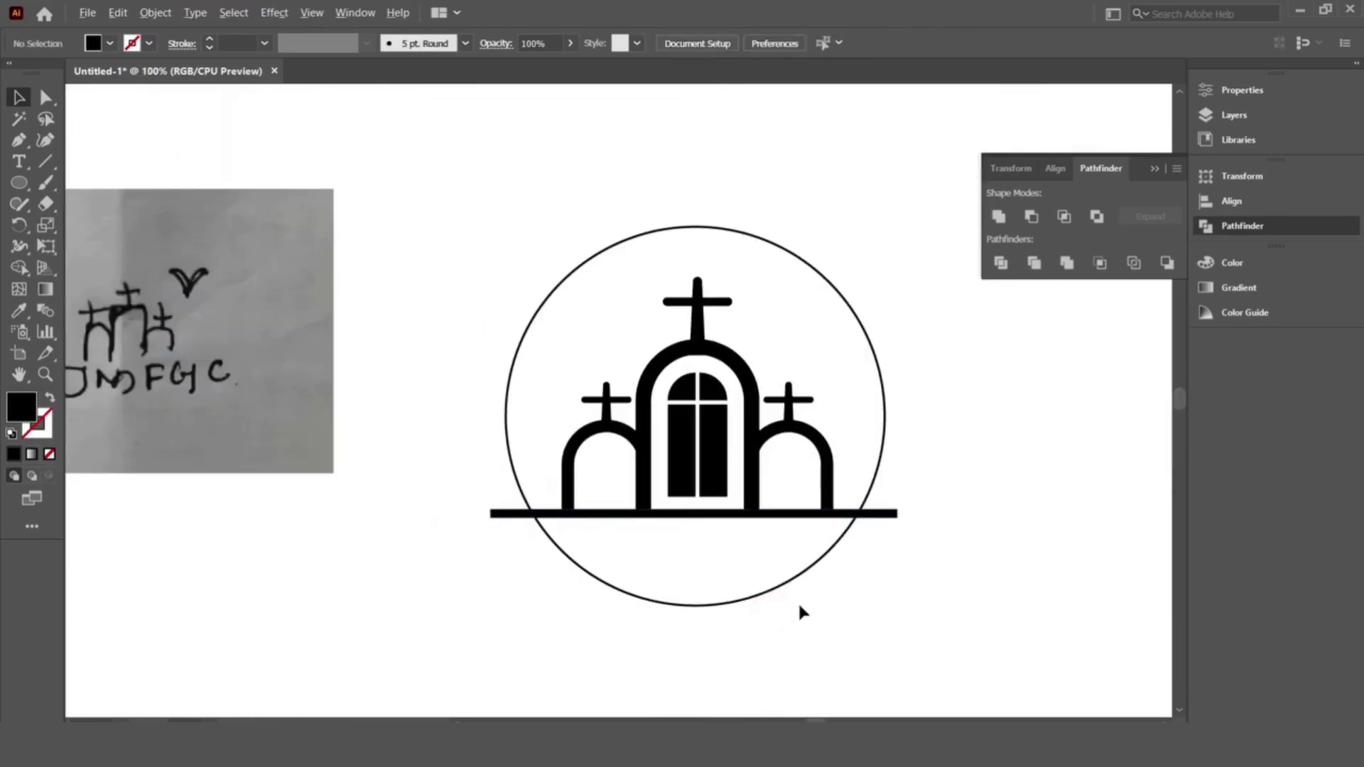
Step: Unlock all objects and centre the church horizontally on the circle
scroll(801, 611, "down", 1)
left_click_drag(893, 606, 588, 344)
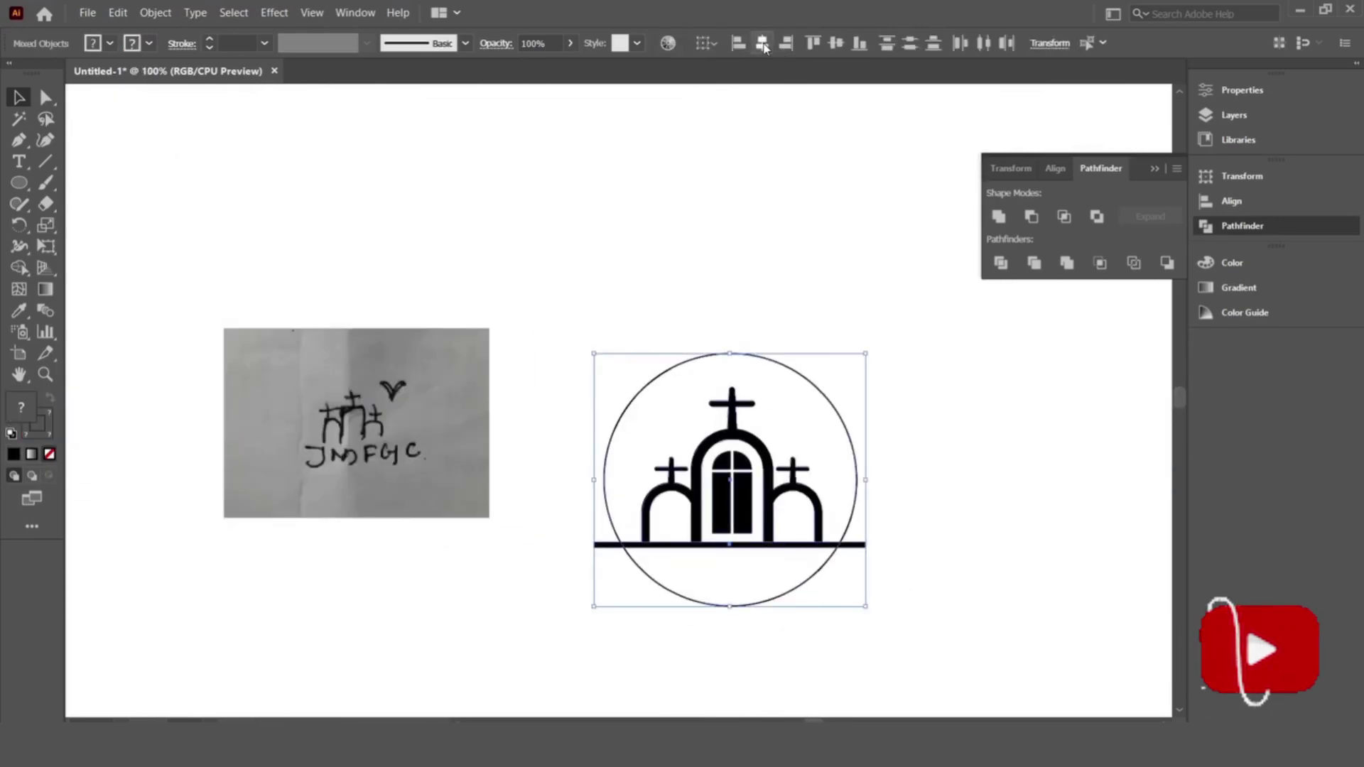
left_click(830, 150)
scroll(755, 473, "up", 1)
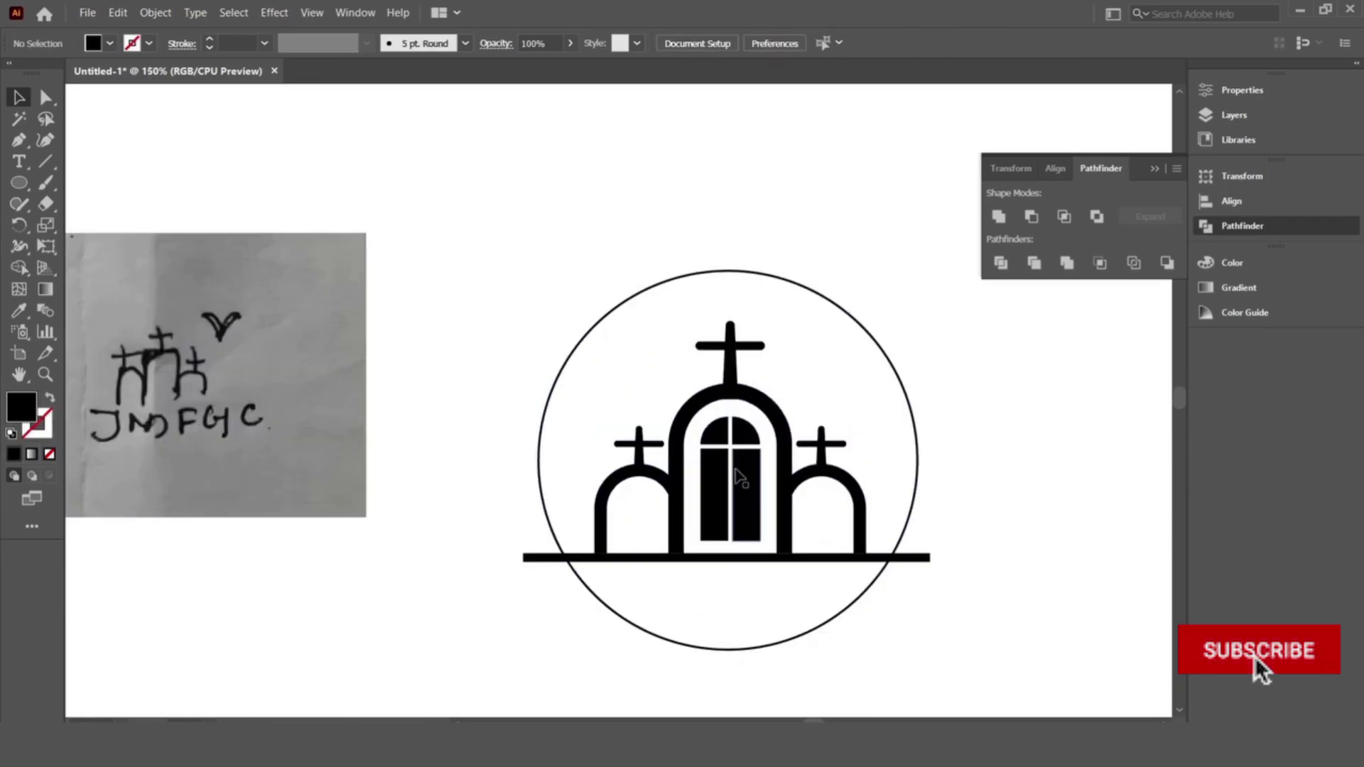
mouse_move(568, 287)
left_mouse_down()
mouse_move(624, 365)
mouse_move(788, 519)
mouse_move(801, 574)
left_mouse_up()
left_click(620, 352)
left_click(597, 395)
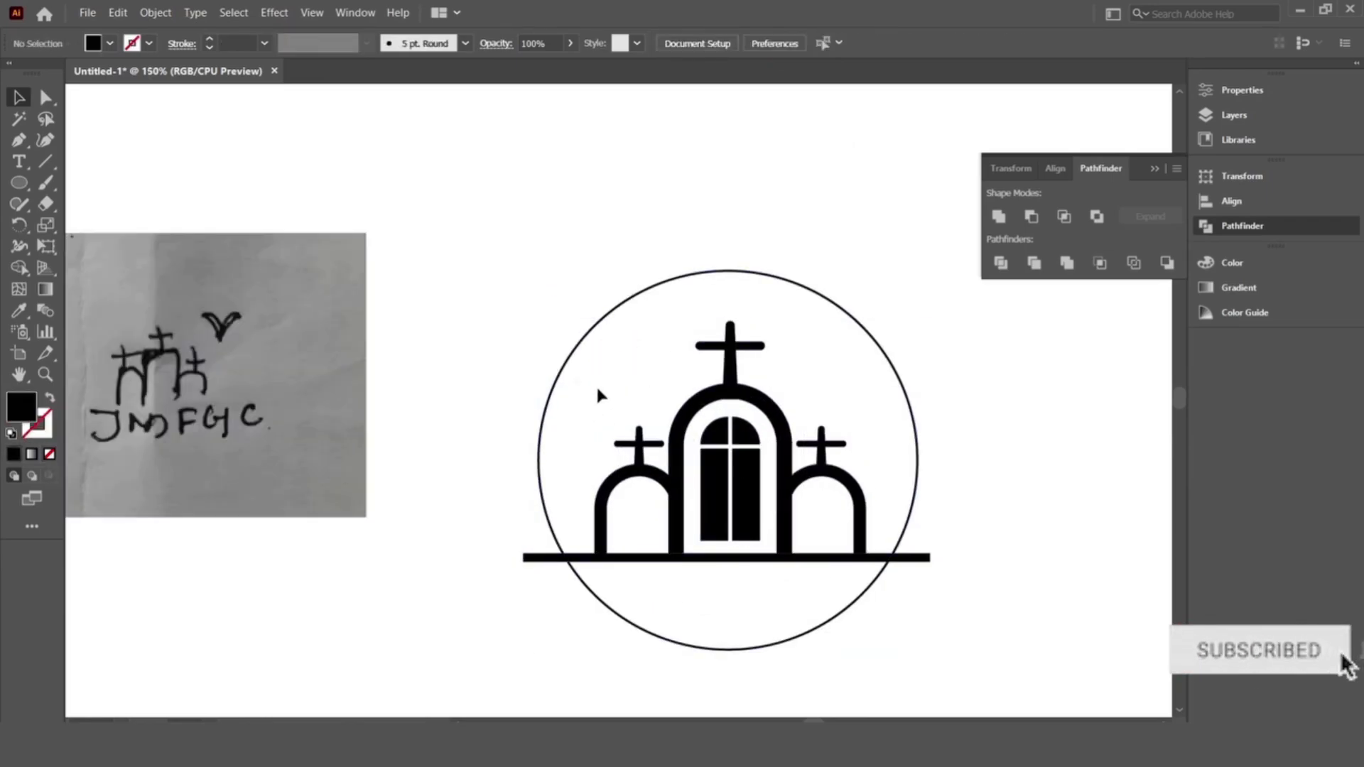
left_click_drag(862, 524, 862, 526)
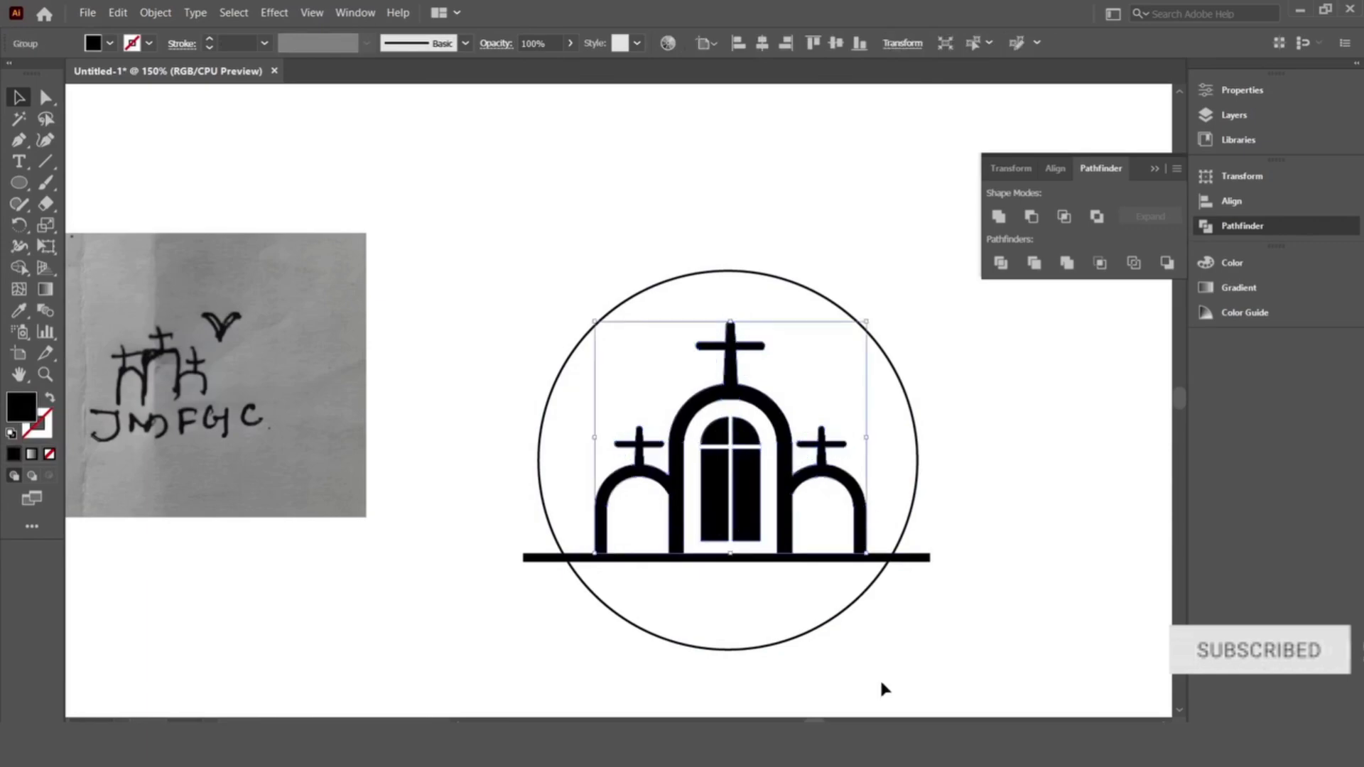
left_click_drag(880, 678, 376, 116)
left_click(155, 13)
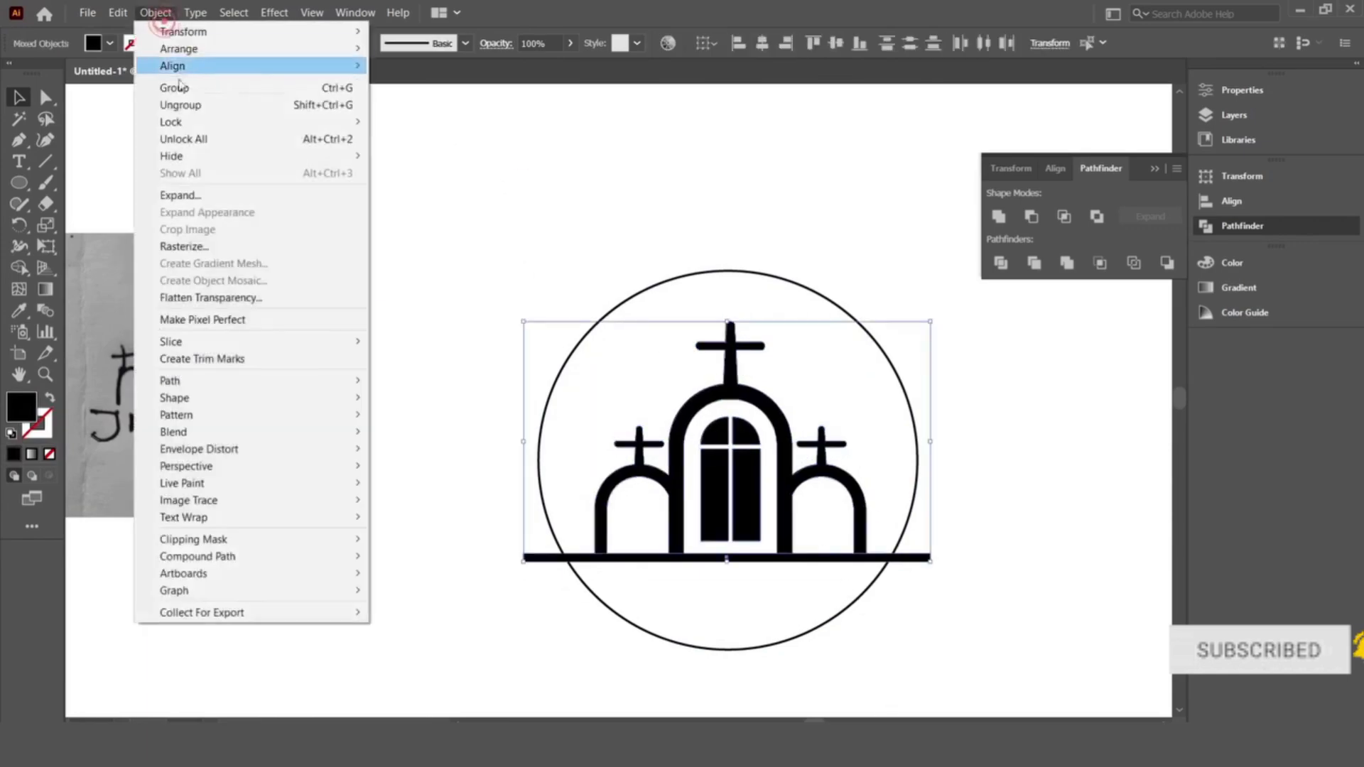
left_click(170, 137)
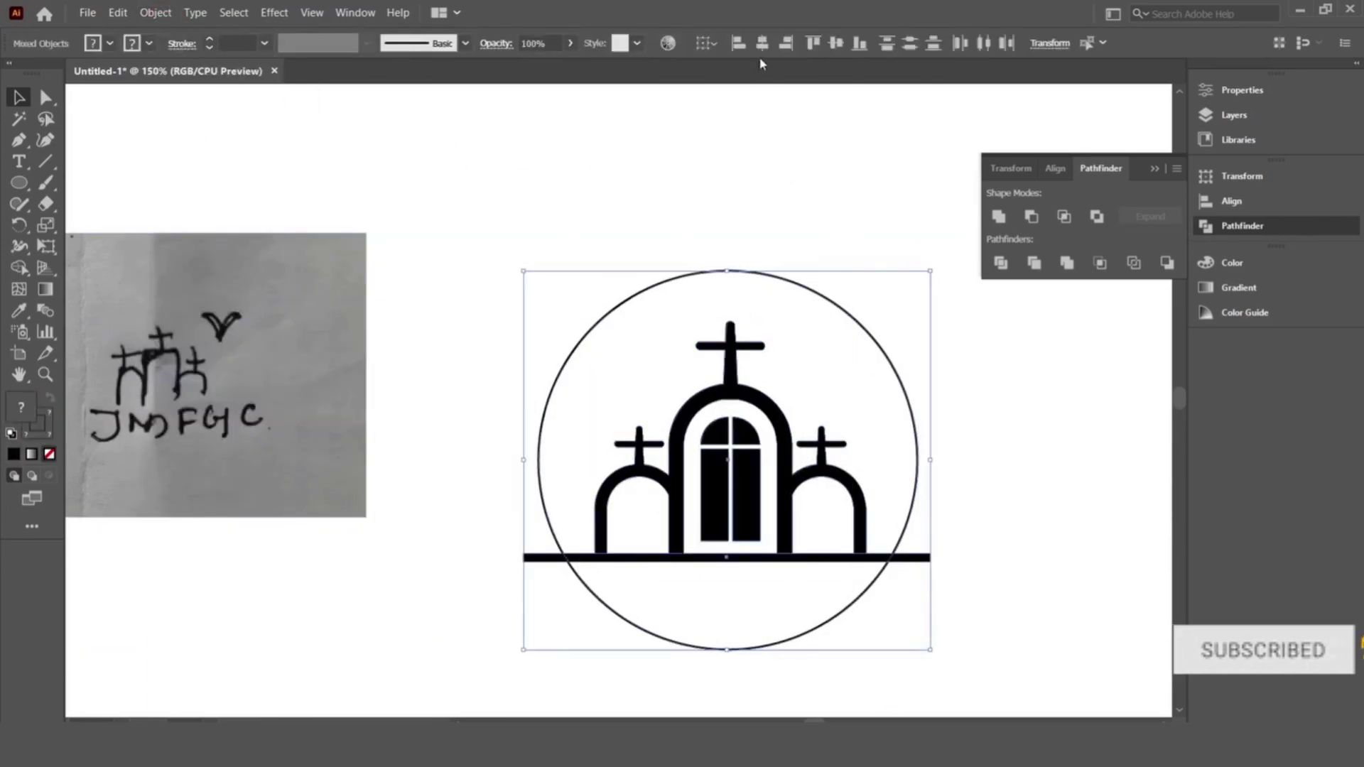
left_click(761, 43)
left_click(759, 106)
scroll(762, 291, "down", 1)
left_click_drag(539, 268, 940, 631)
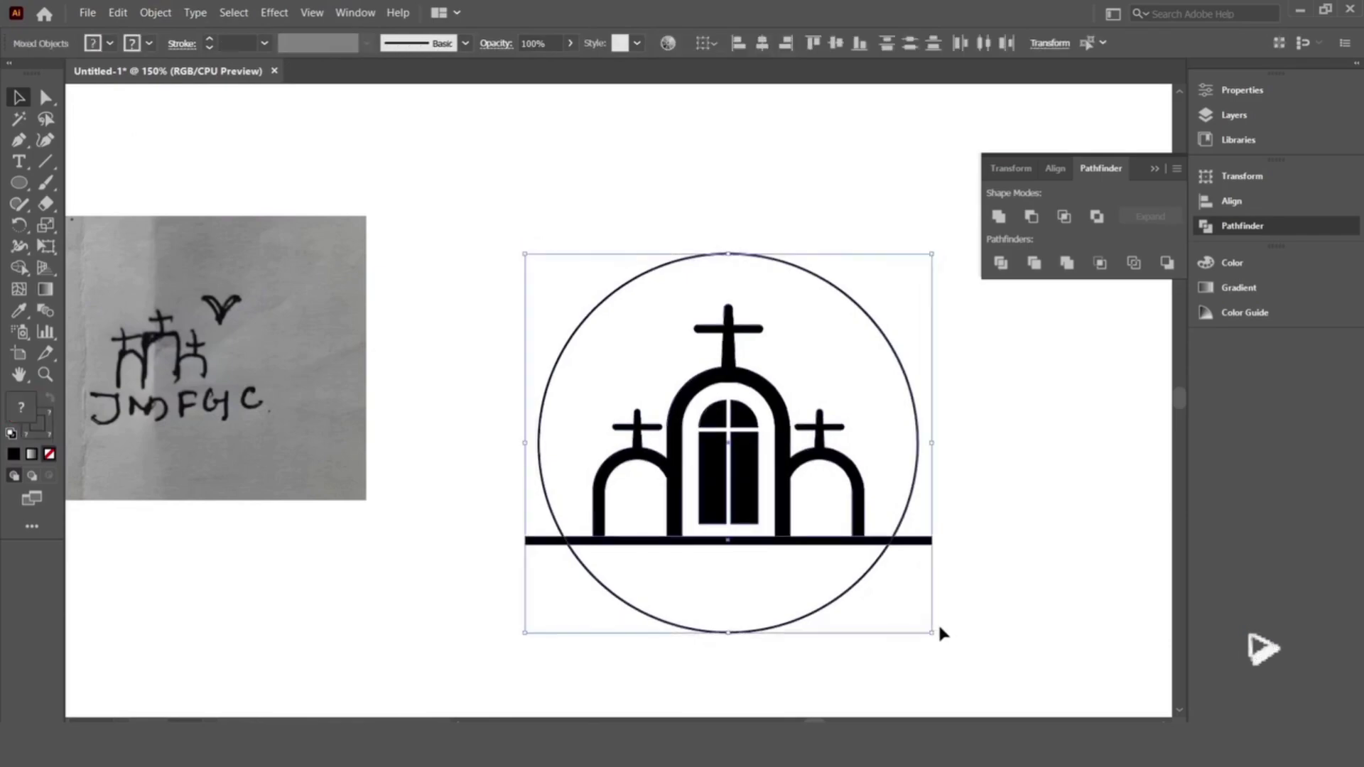
scroll(632, 441, "down", 1)
Step: Fill the circle region below the baseline black with the Shape Builder
left_click(19, 267)
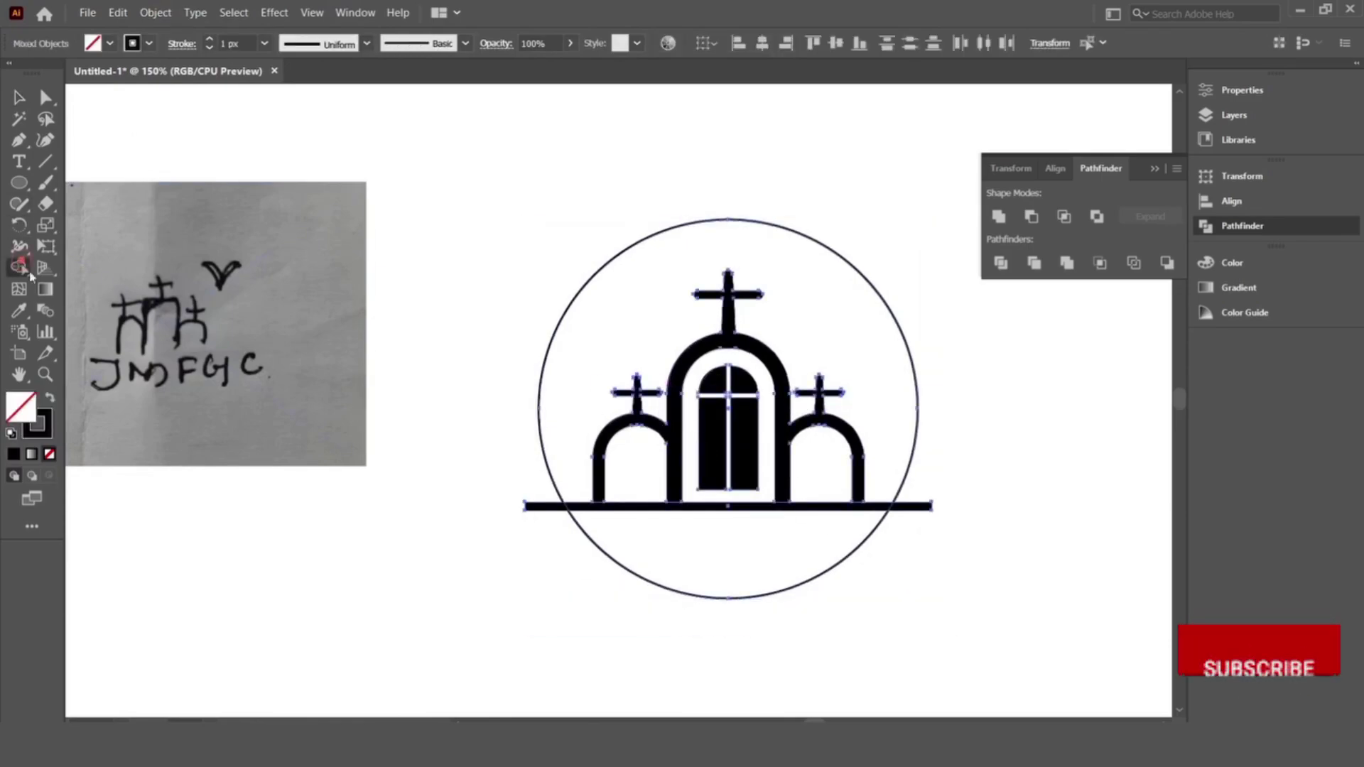
left_click(110, 43)
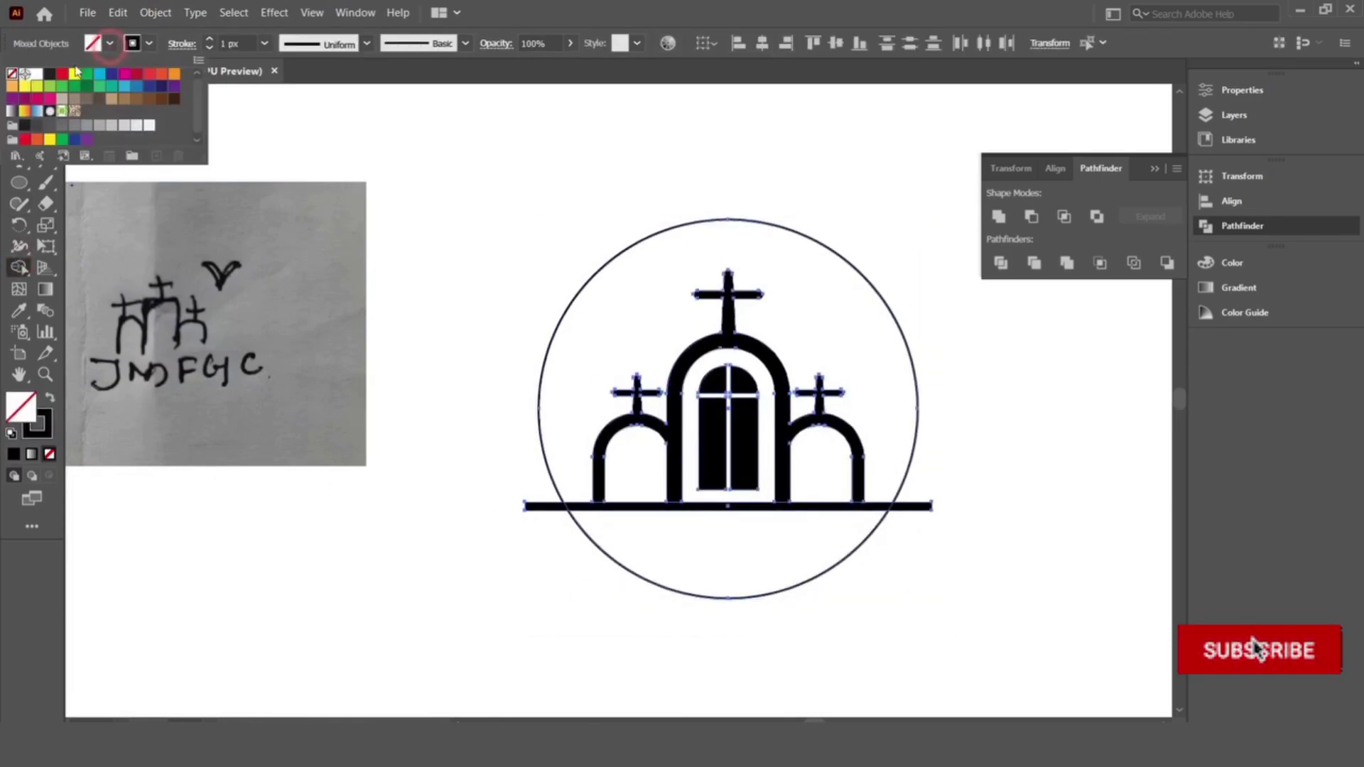
left_click(49, 74)
left_click(472, 231)
left_click(682, 565)
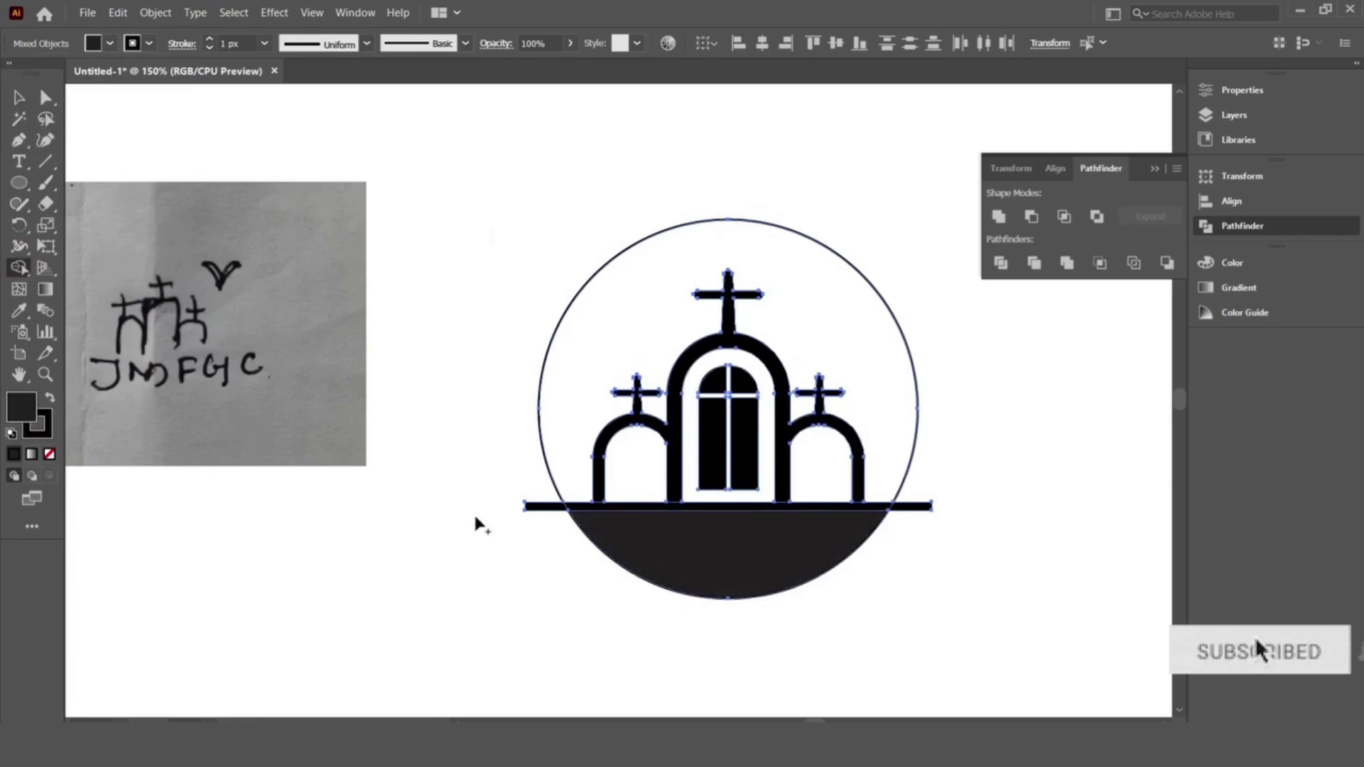
scroll(639, 562, "up", 2, "alt")
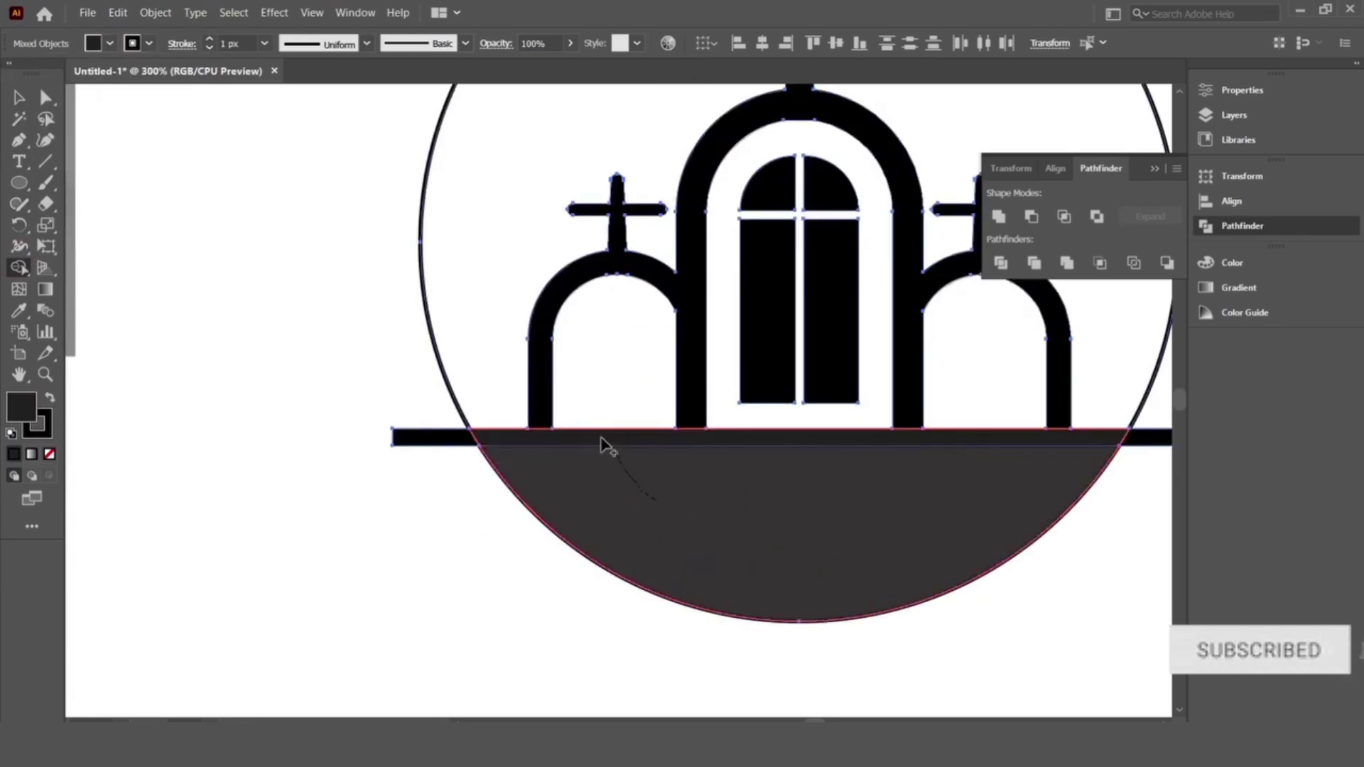
scroll(646, 472, "down", 1, "alt")
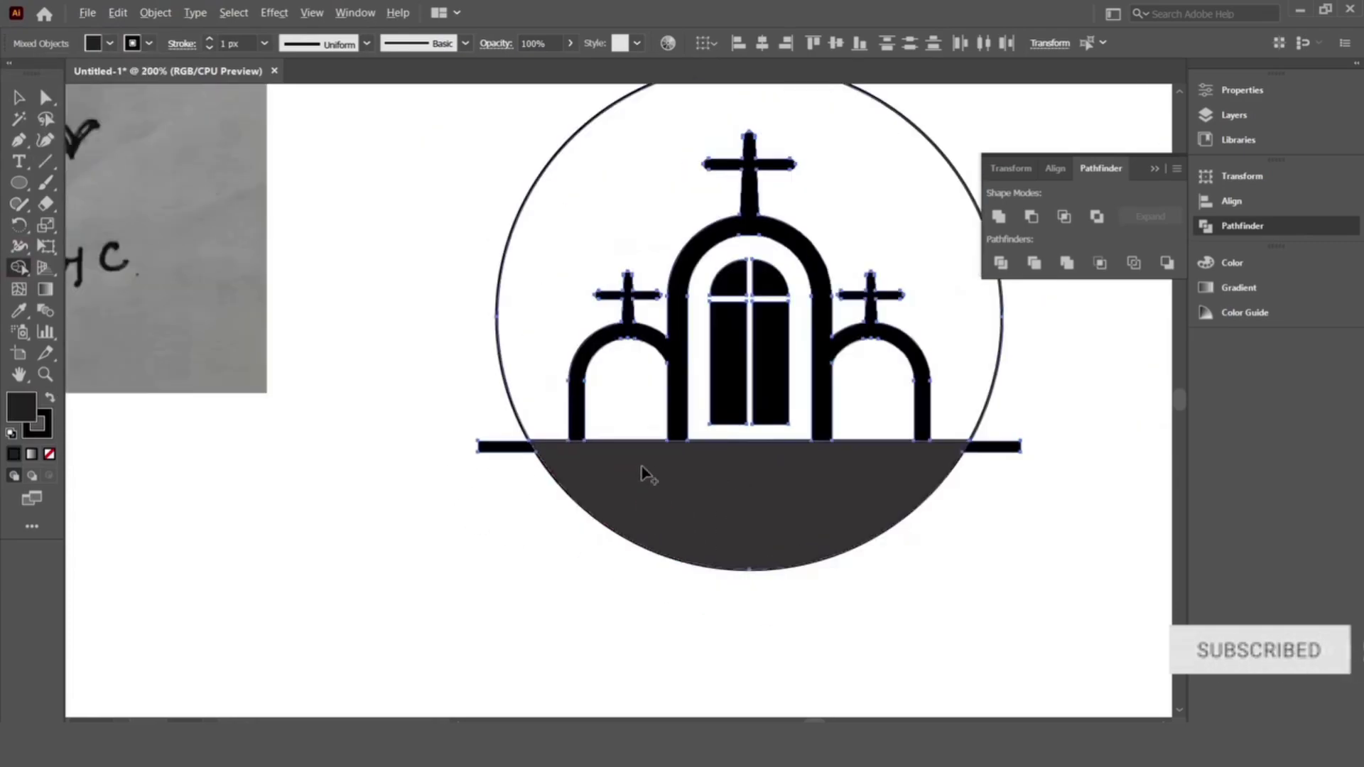
Step: Delete the base line ends protruding outside the circle
left_click(18, 100)
left_click(306, 330)
key("Delete")
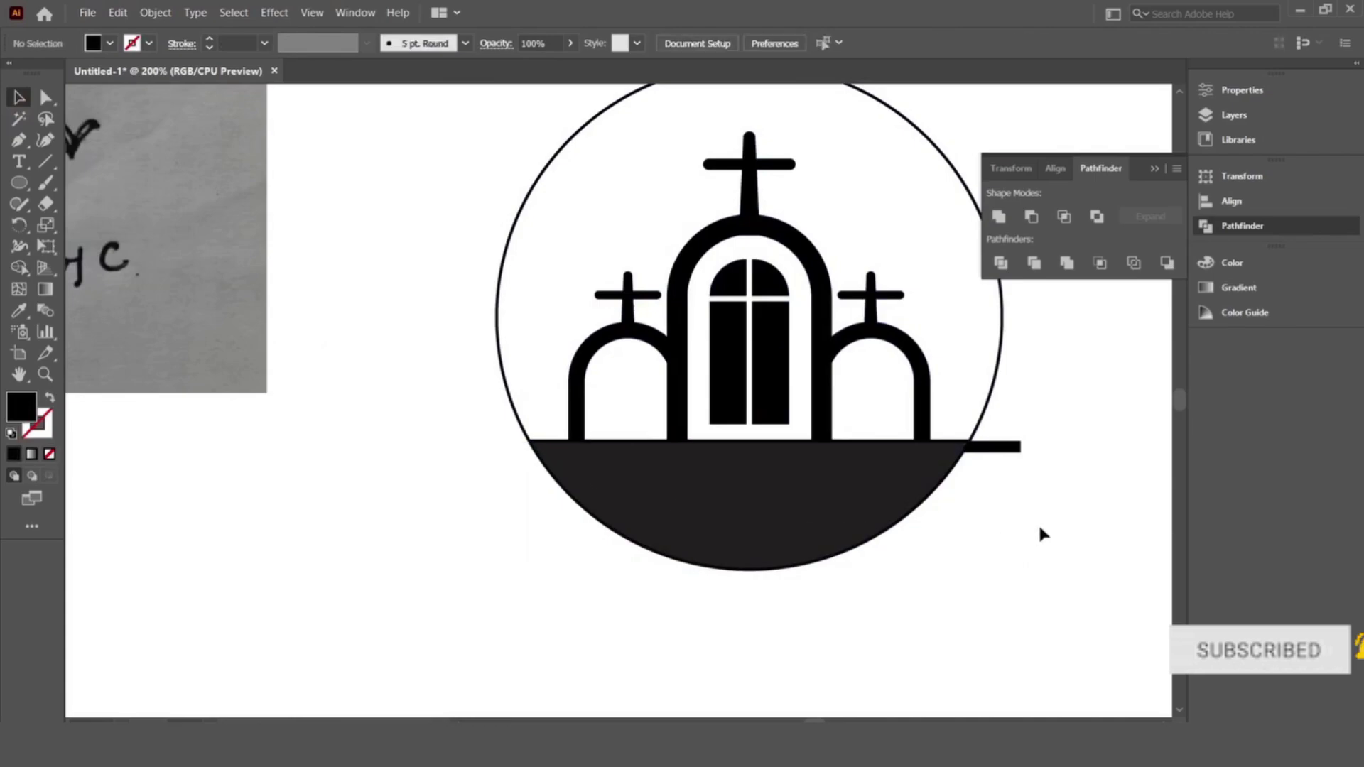
left_click_drag(1041, 530, 995, 448)
key("Delete")
scroll(583, 503, "up", 1)
scroll(583, 503, "down", 1, "alt")
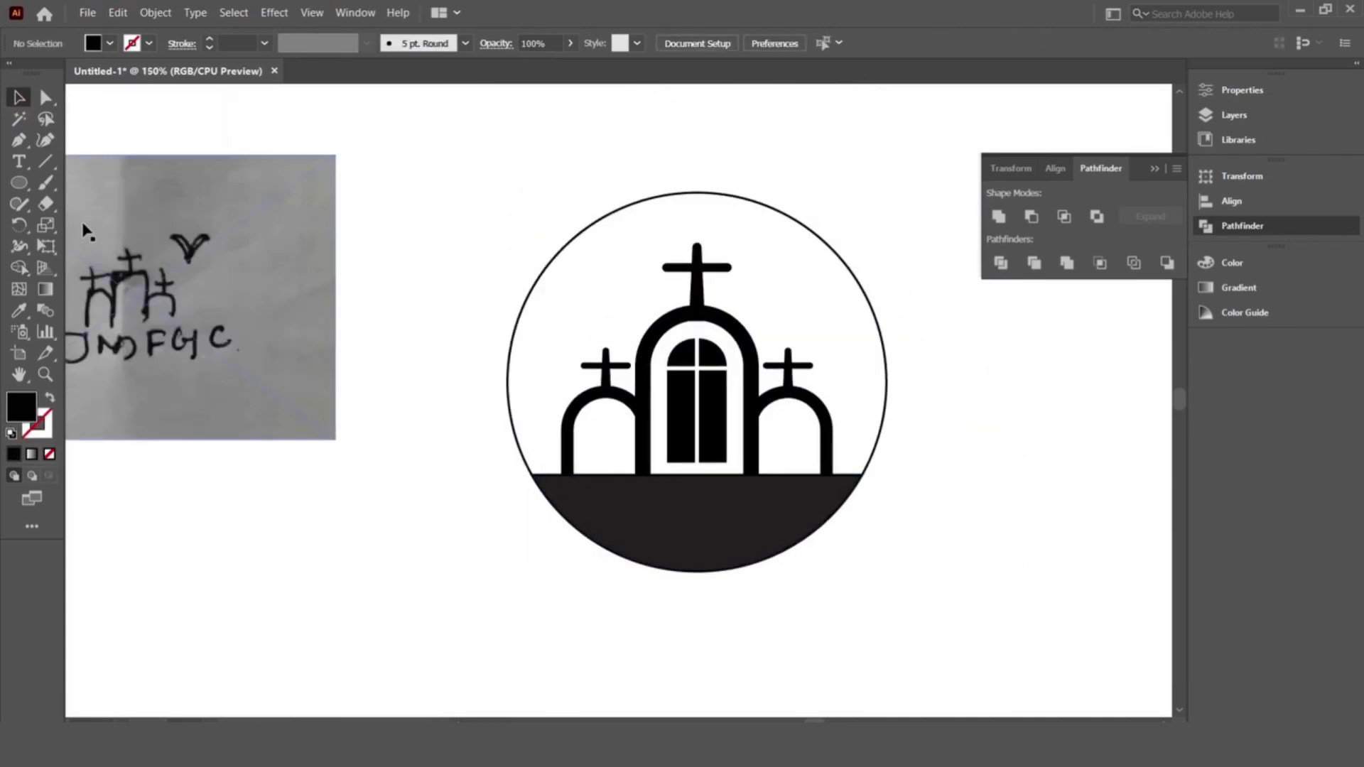
Step: Draw a new unfilled circle outline next to the emblem
left_click(17, 184)
left_click_drag(693, 390, 917, 548)
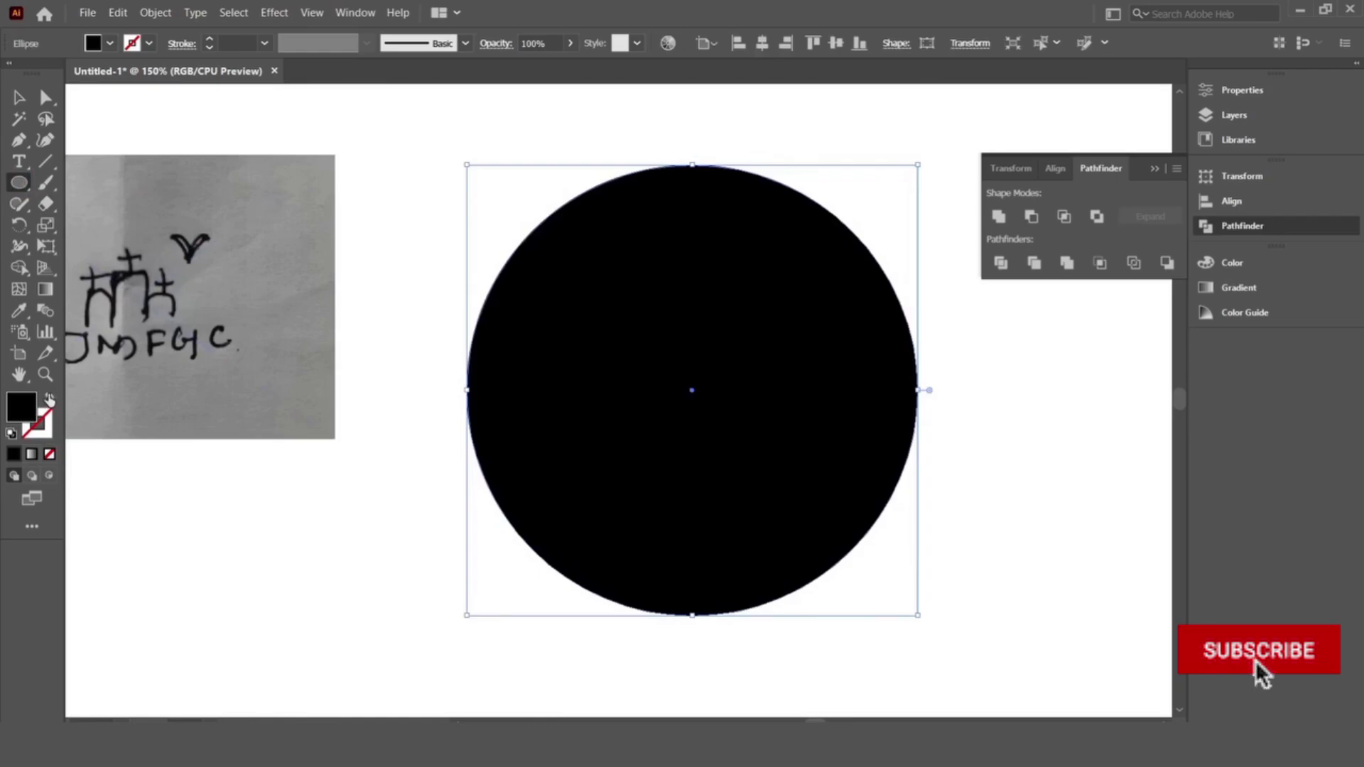
key("shift+x")
left_click(19, 98)
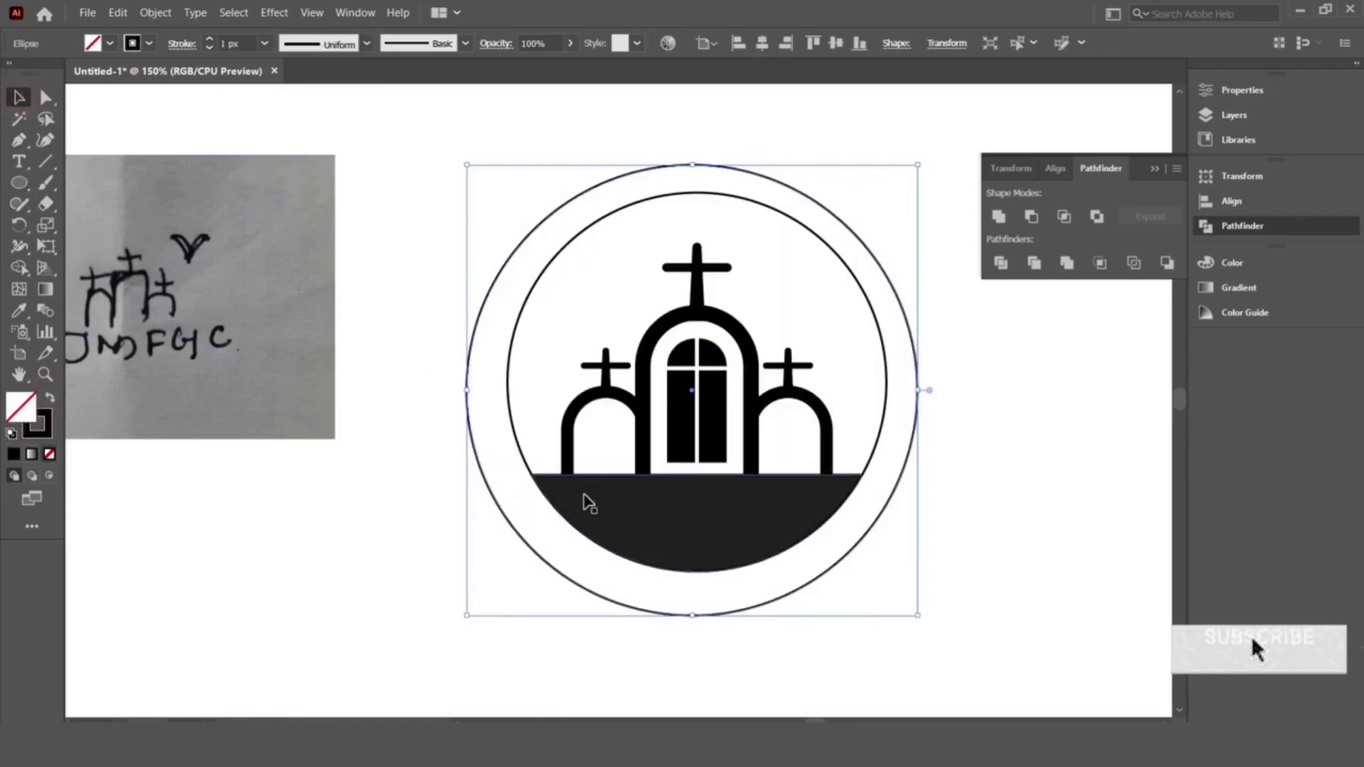
scroll(589, 504, "down", 1)
left_click_drag(750, 551, 1089, 540)
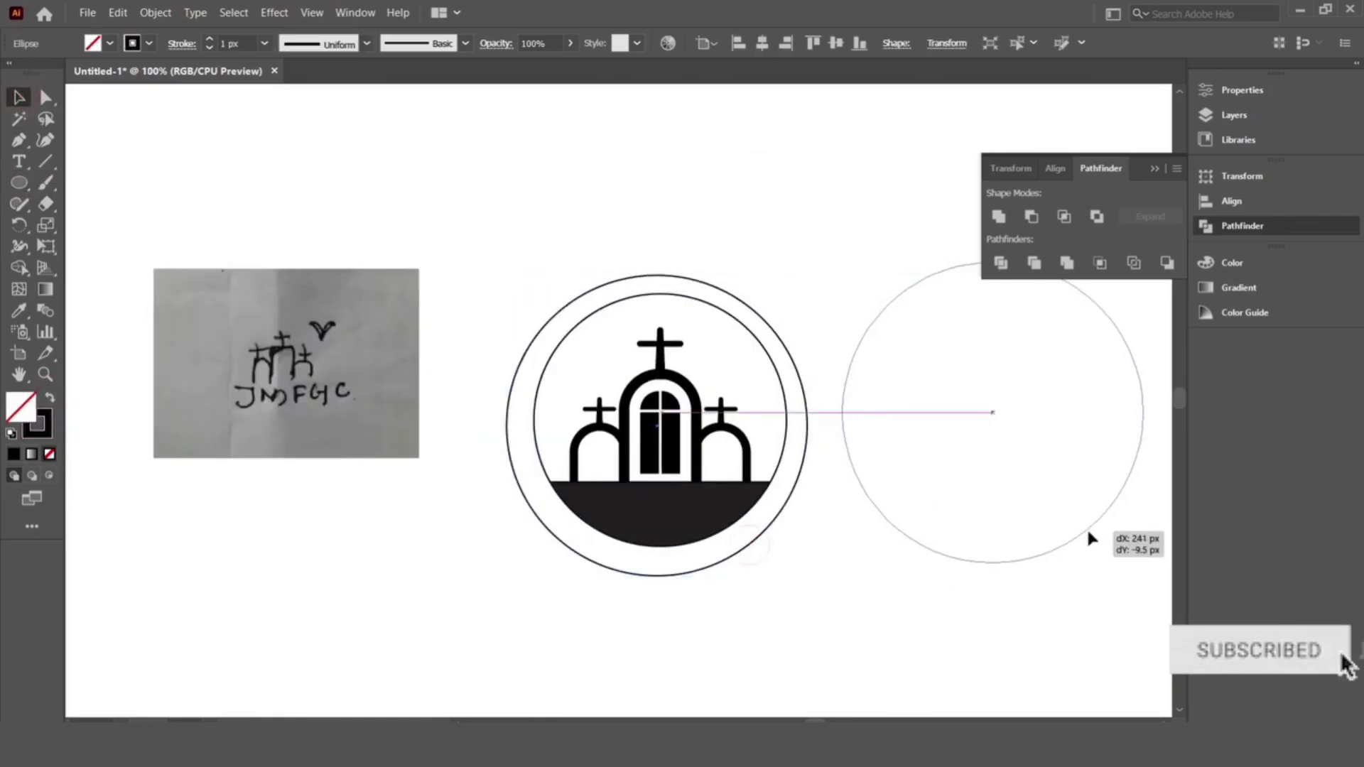
Step: Group the emblem parts and centre them with the new circle
left_click_drag(479, 228, 817, 577)
key("ctrl+shift+g")
key("ctrl+g")
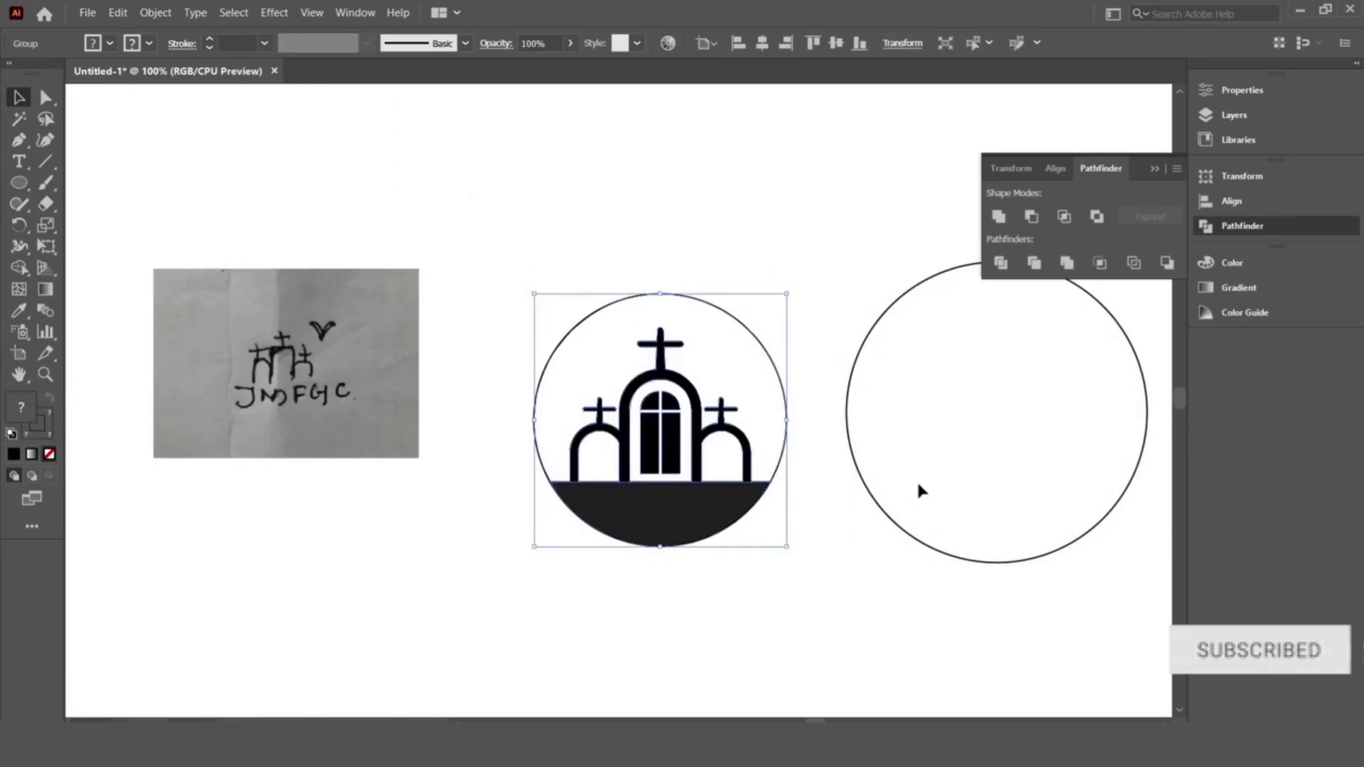
left_click_drag(564, 213, 931, 475)
left_click(762, 42)
left_click(836, 42)
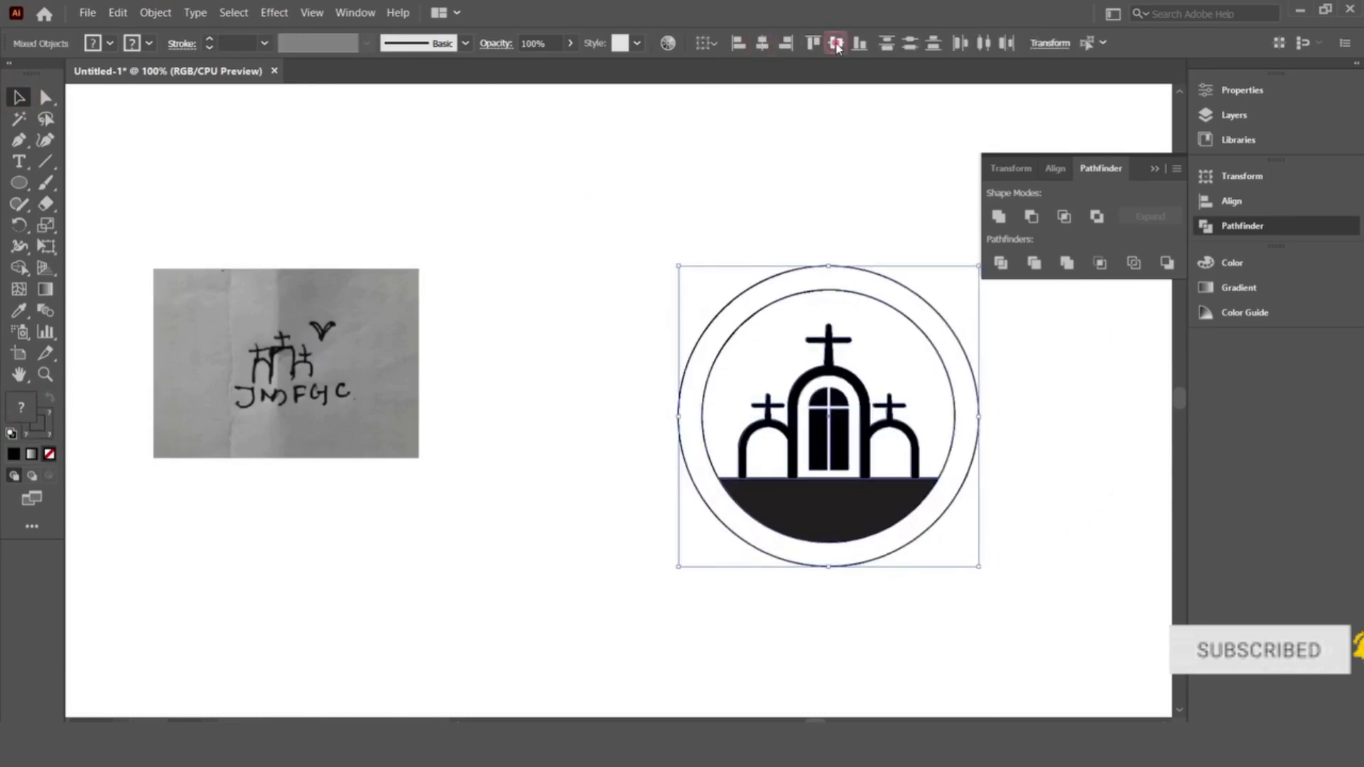
left_click(645, 209)
scroll(1043, 548, "up", 1)
scroll(1043, 548, "up", 1)
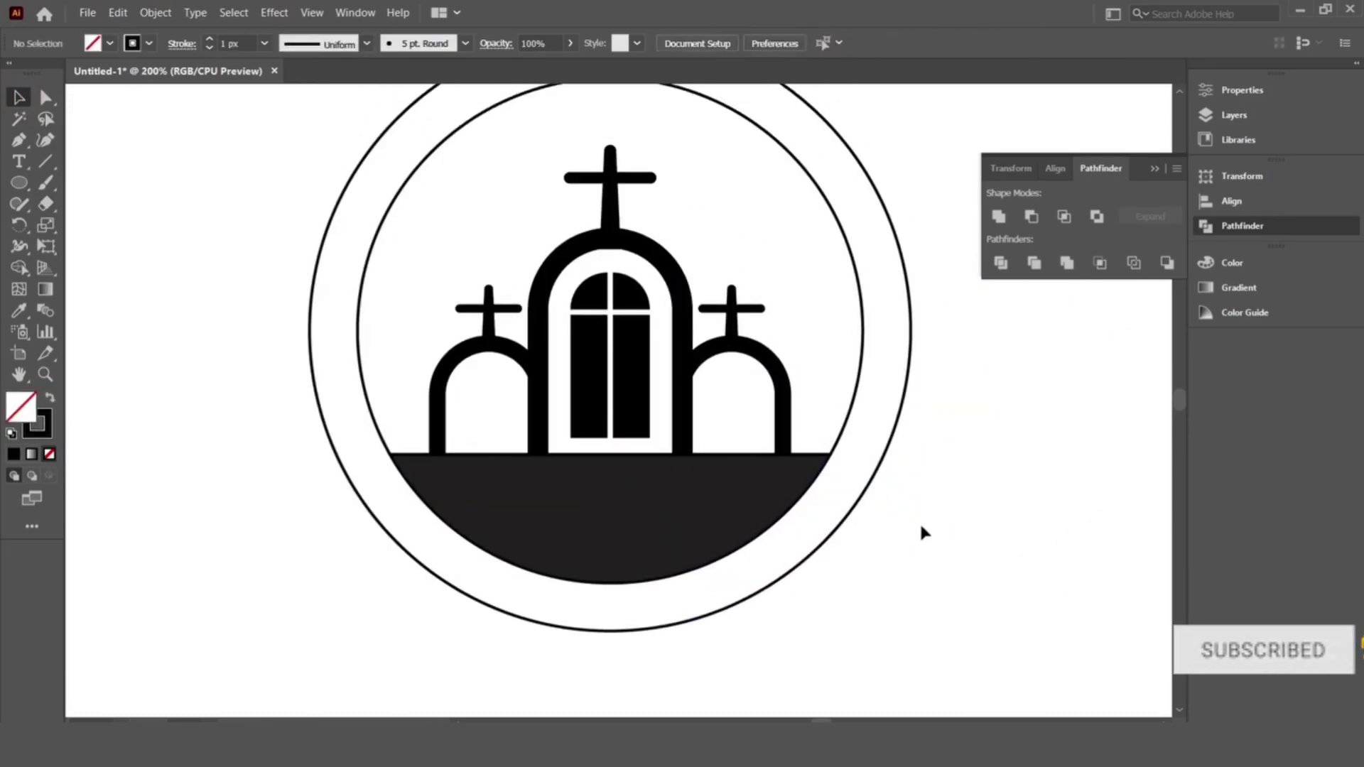
Step: Give the outer ring a 6 px stroke and scale it closer to the emblem
left_click(858, 503)
scroll(524, 561, "down", 1)
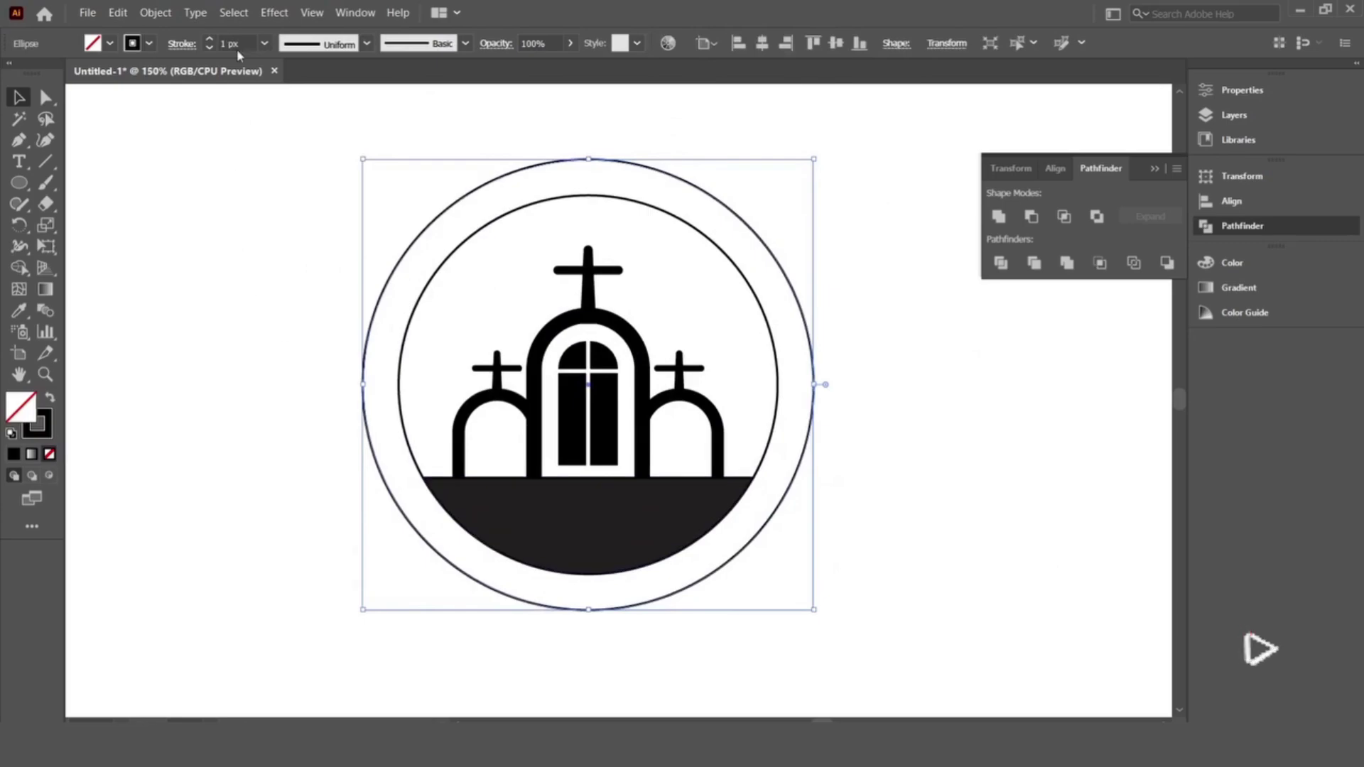
scroll(237, 49, "up", 5)
left_click(267, 256)
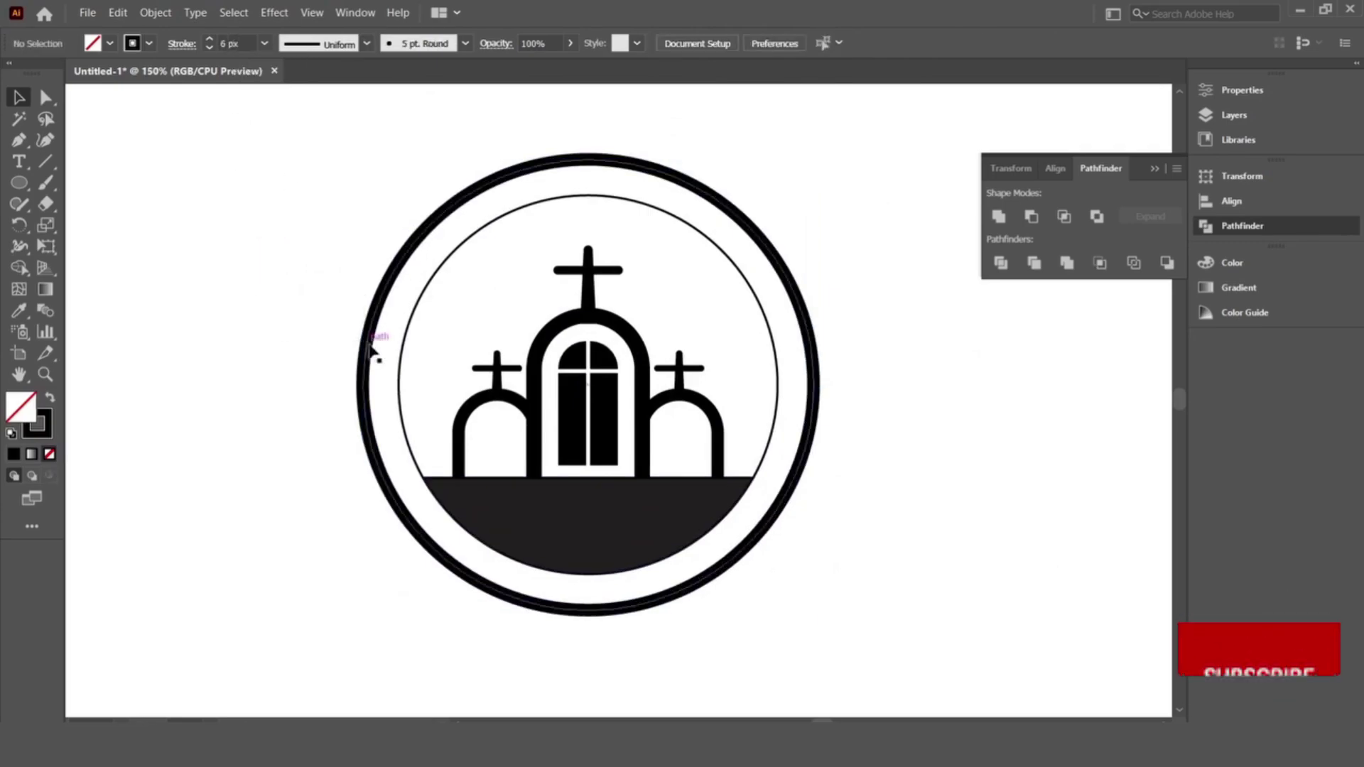
left_click(780, 490)
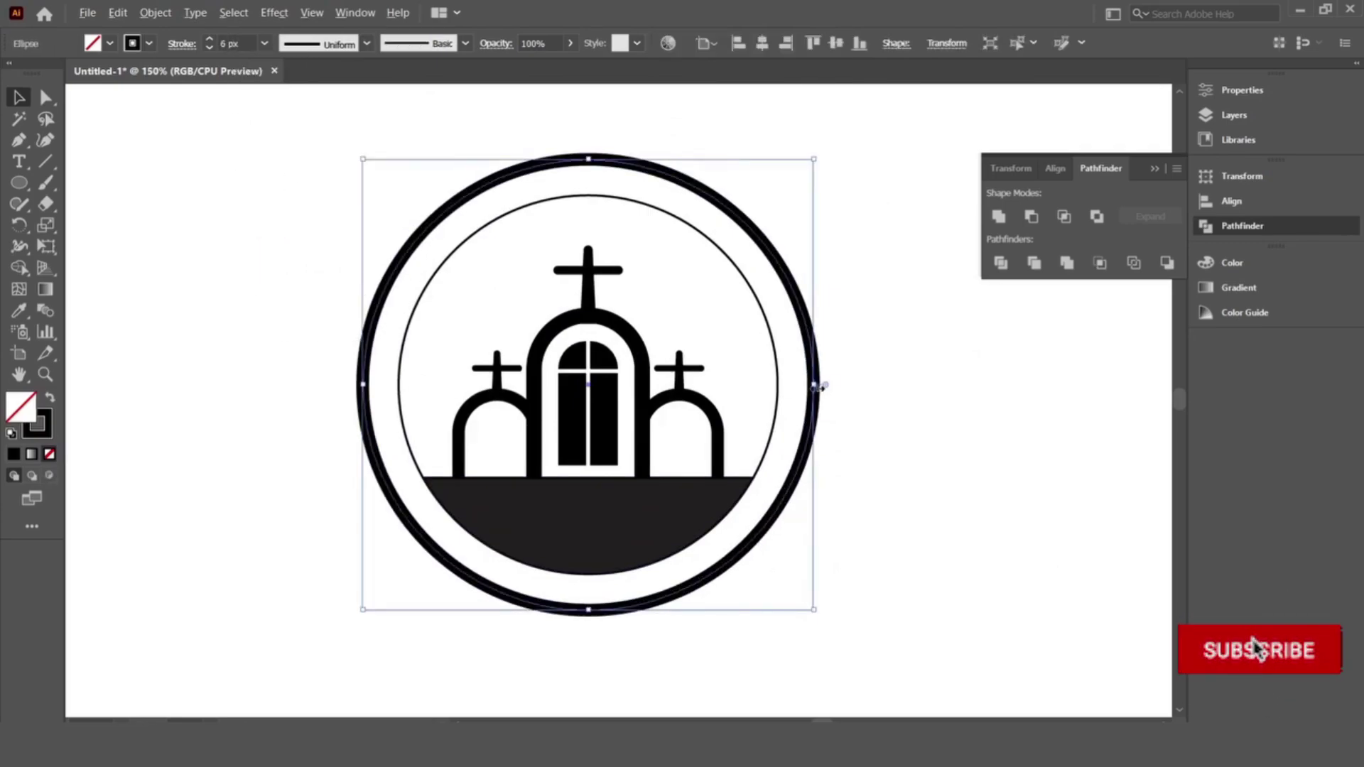
left_click_drag(821, 385, 799, 384)
left_click(867, 459)
scroll(731, 533, "down", 2)
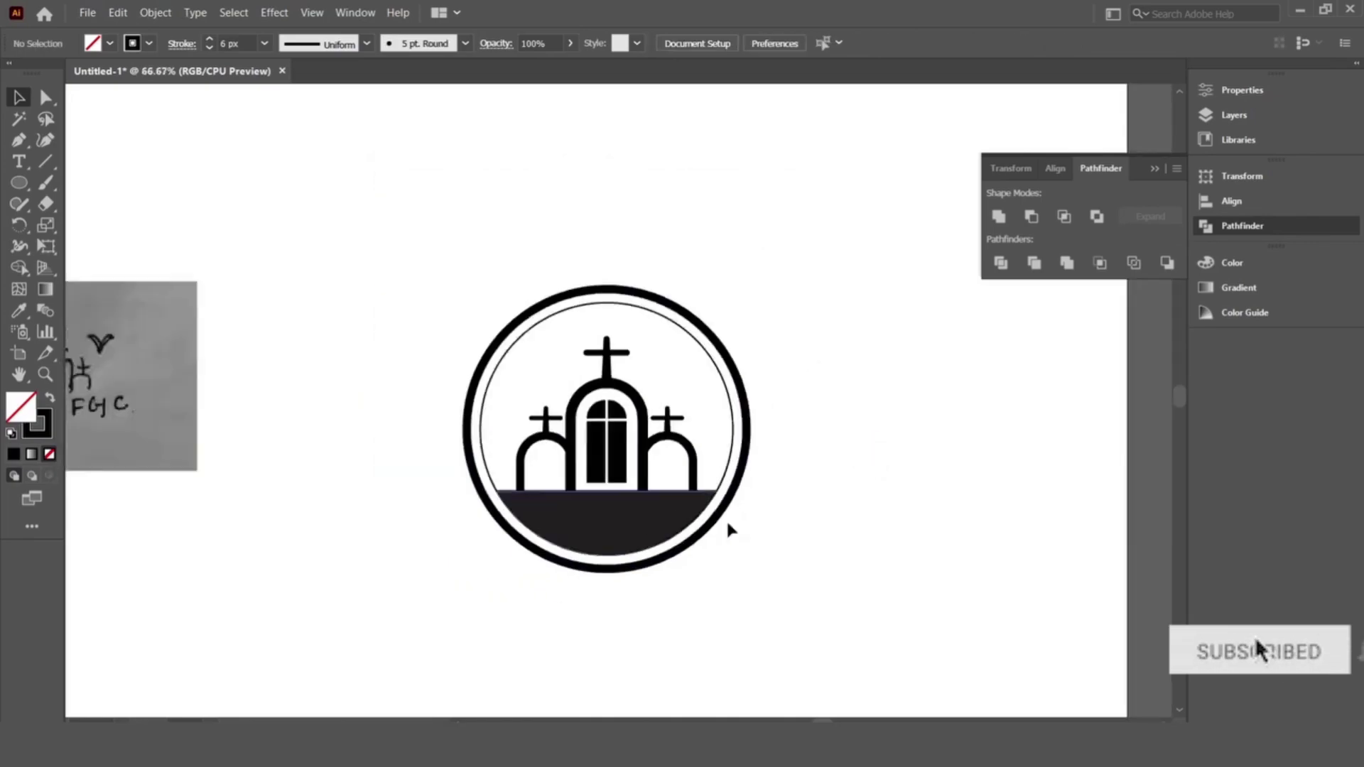
scroll(744, 479, "up", 3)
left_click(753, 398)
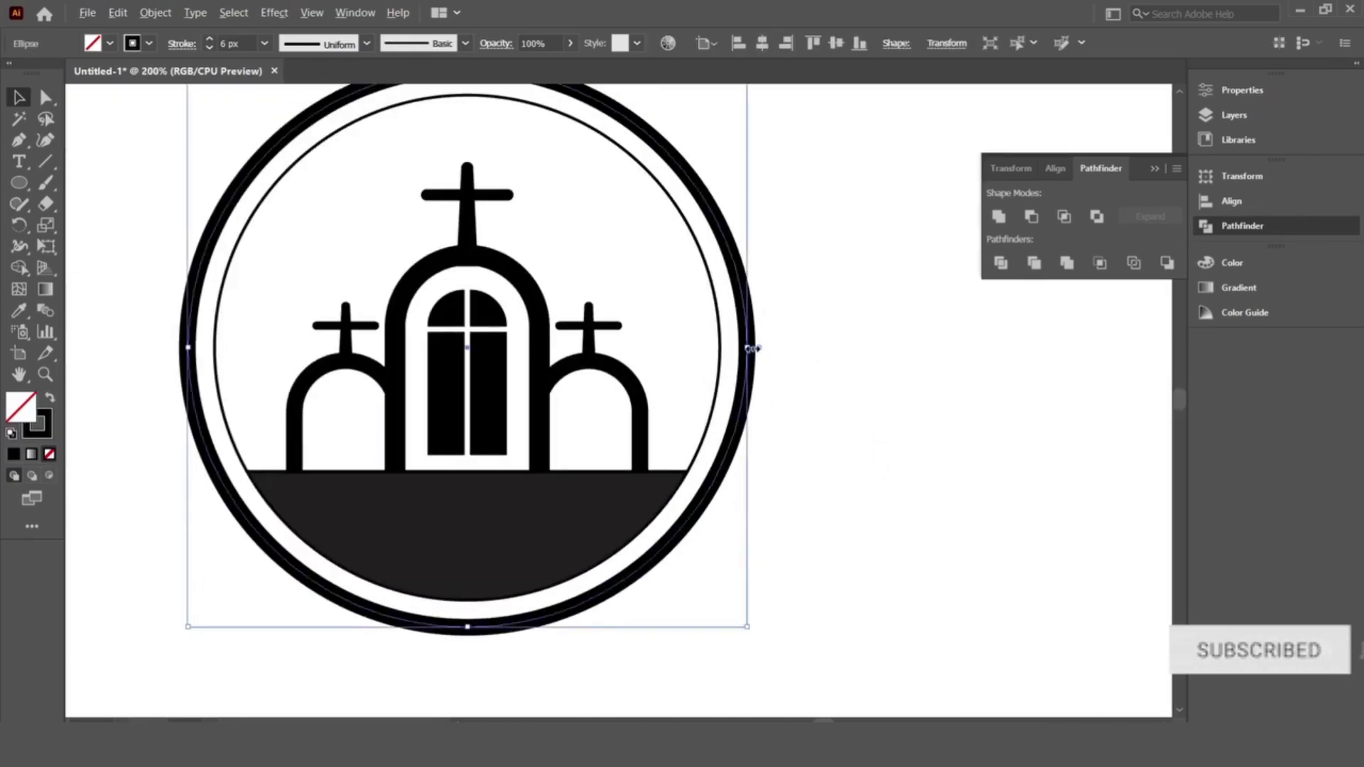
left_click_drag(751, 348, 755, 349)
left_click(800, 420)
scroll(853, 523, "down", 2)
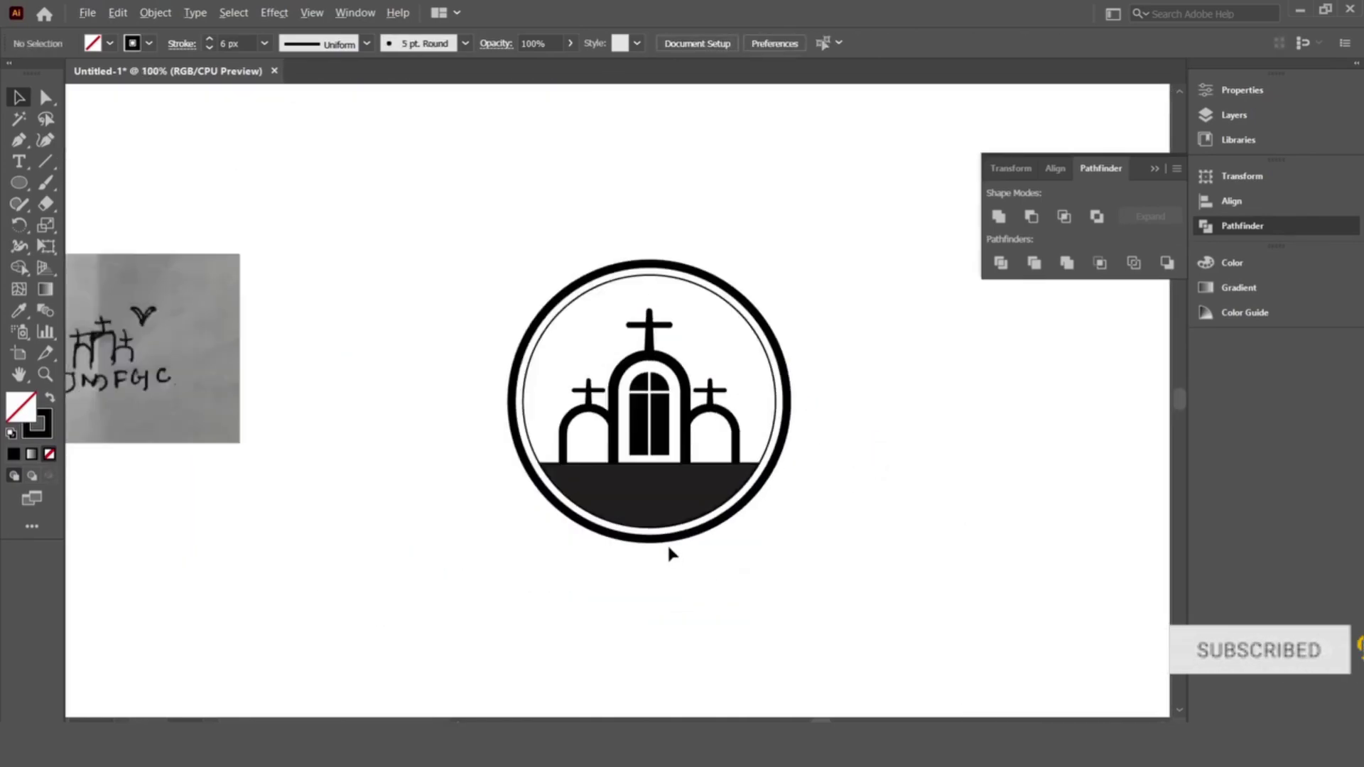
Step: Type the JMFGC lettering and set its tracking to 0
scroll(774, 493, "down", 2)
scroll(466, 378, "up", 3)
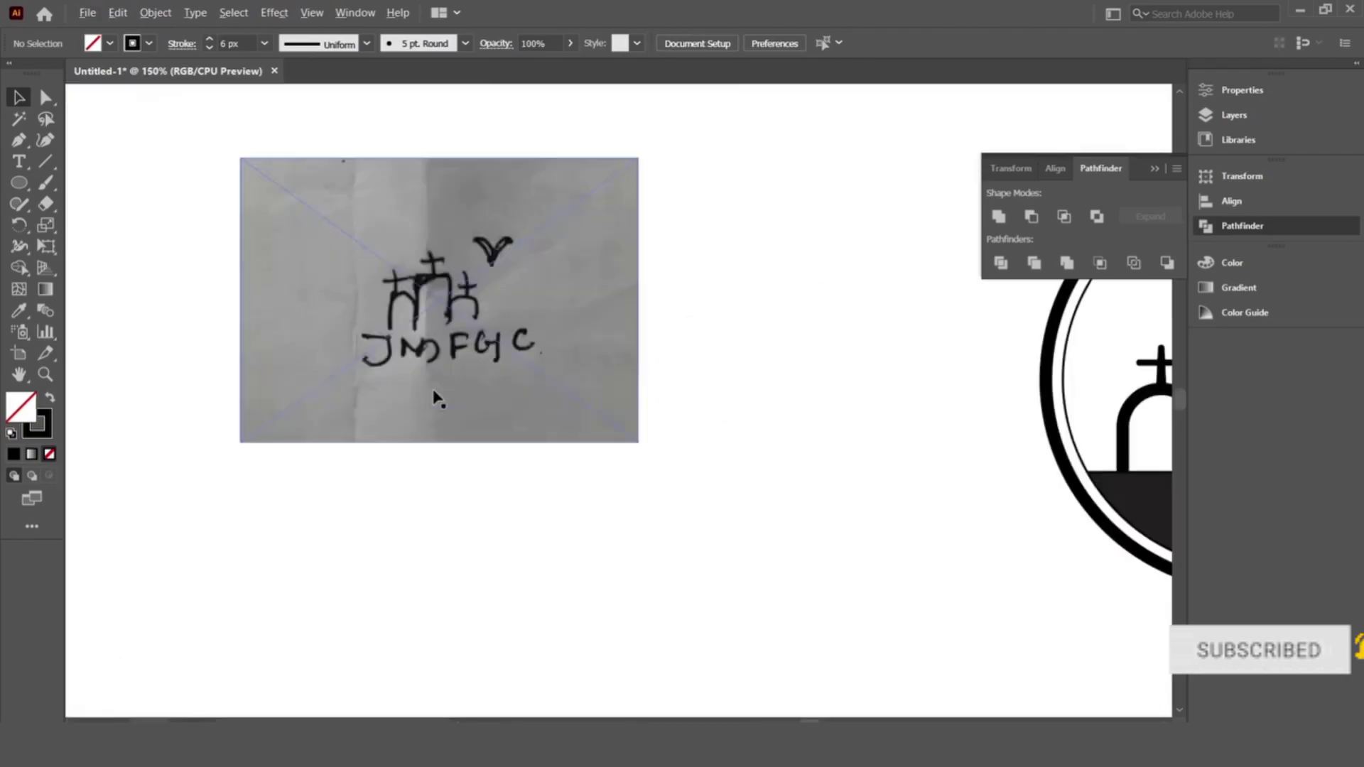
scroll(436, 399, "up", 1)
left_click(19, 162)
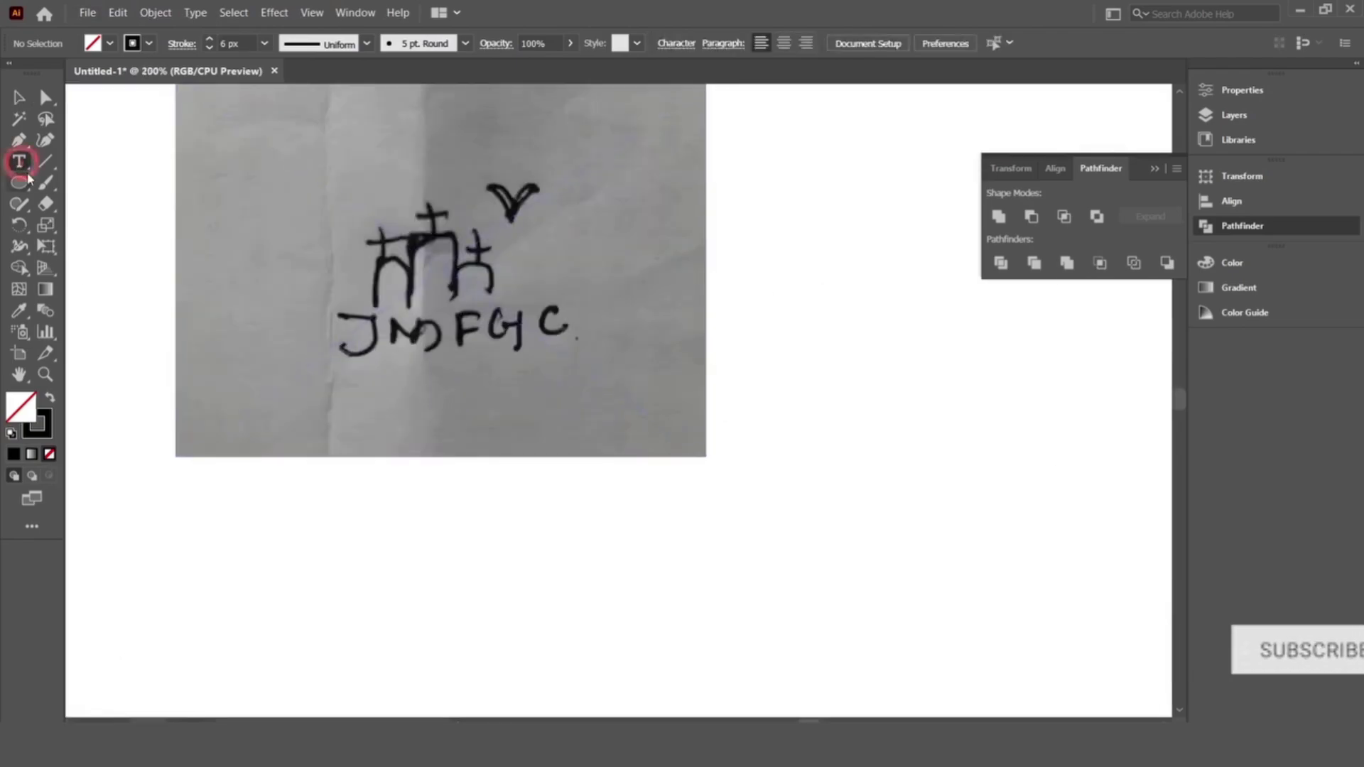
left_click(459, 577)
key("BackSpace")
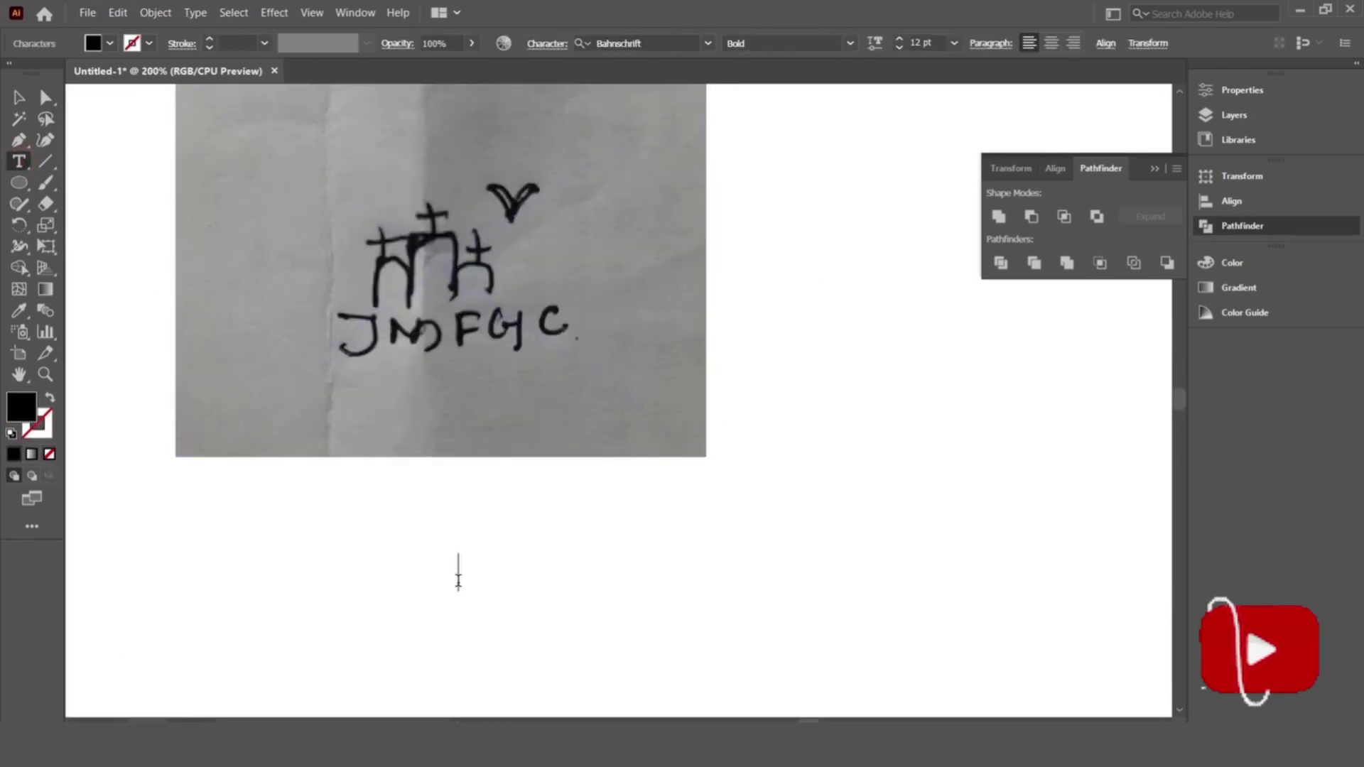
type("J M")
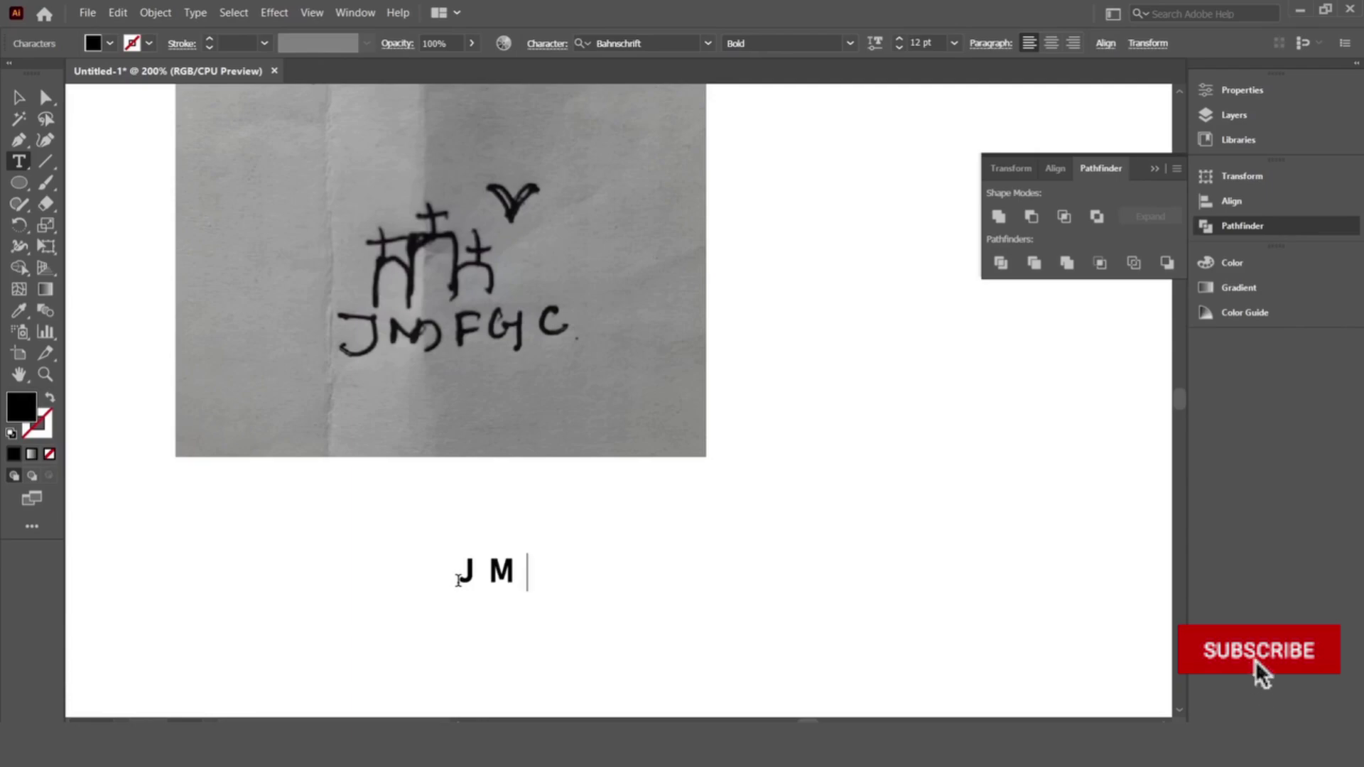
type("G C")
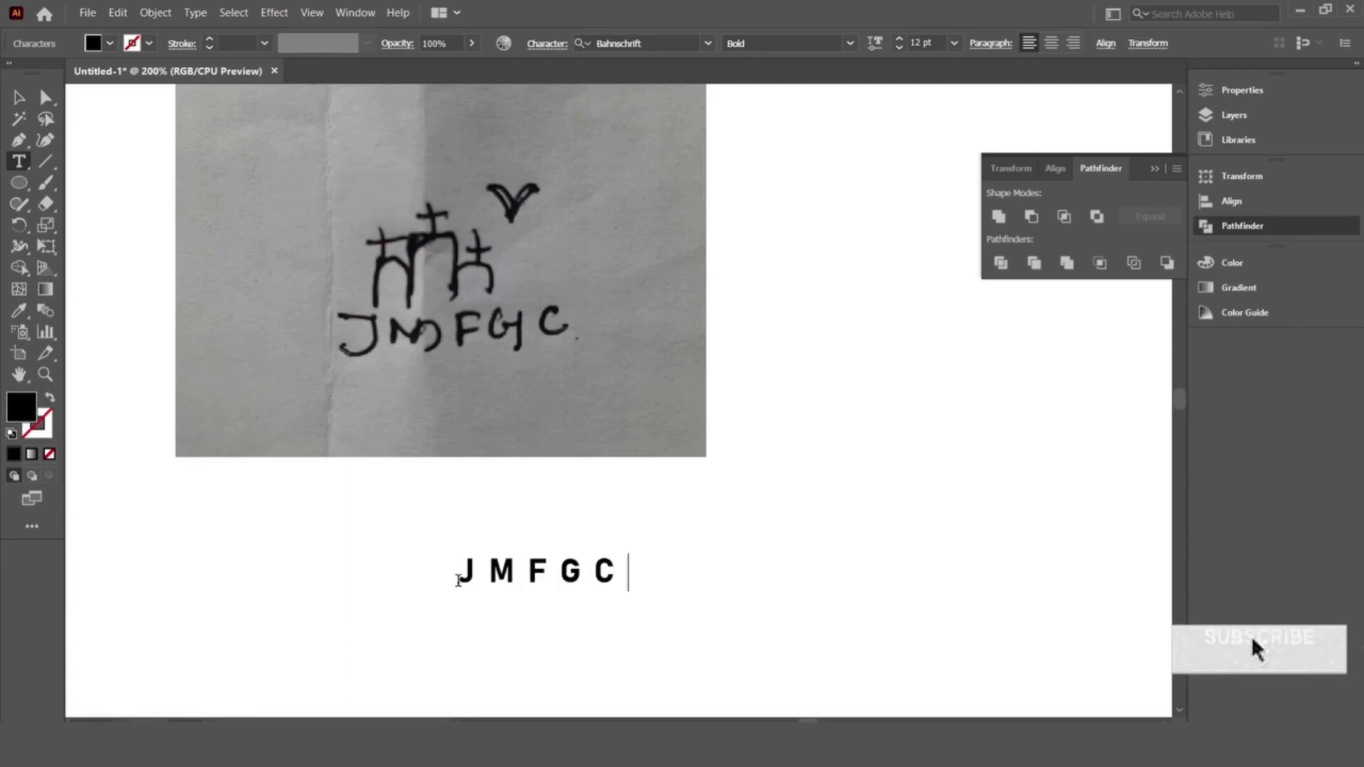
left_click(19, 100)
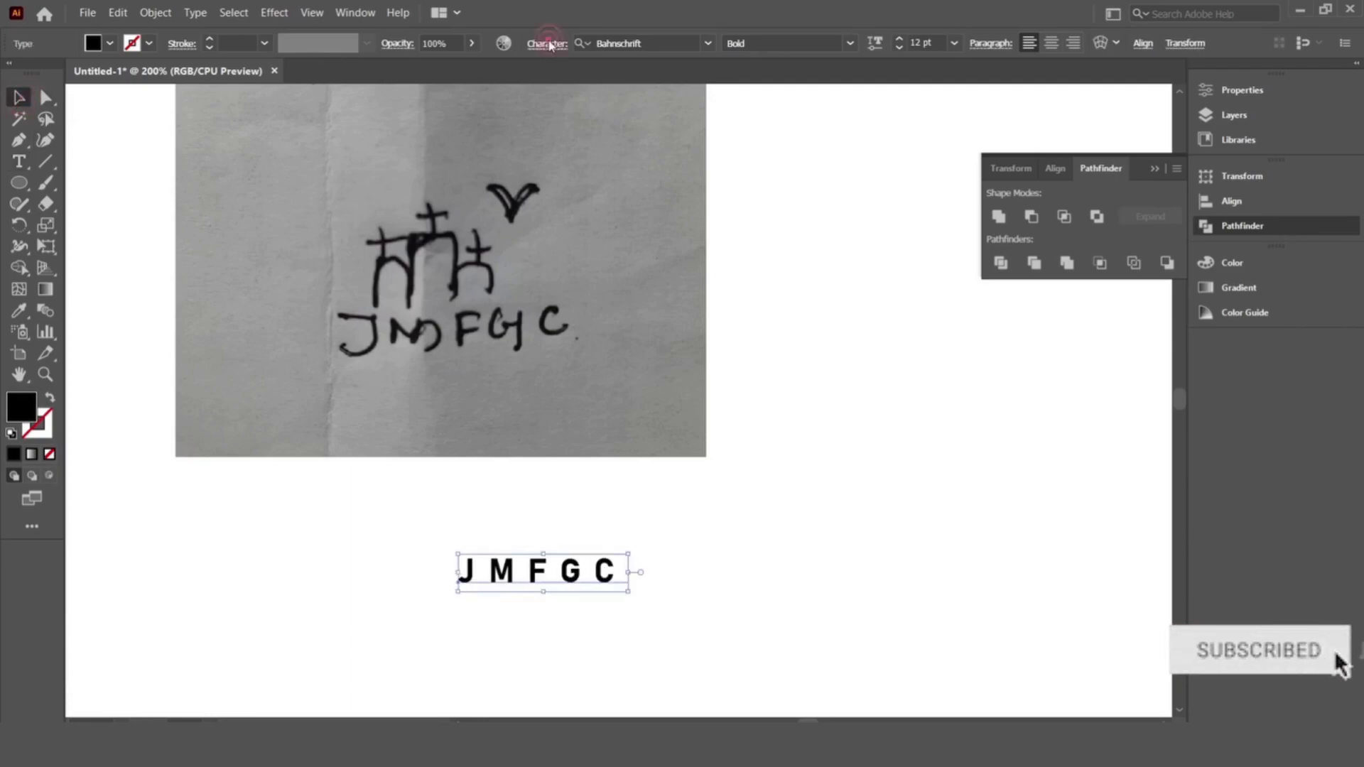
left_click(549, 45)
left_click(555, 152)
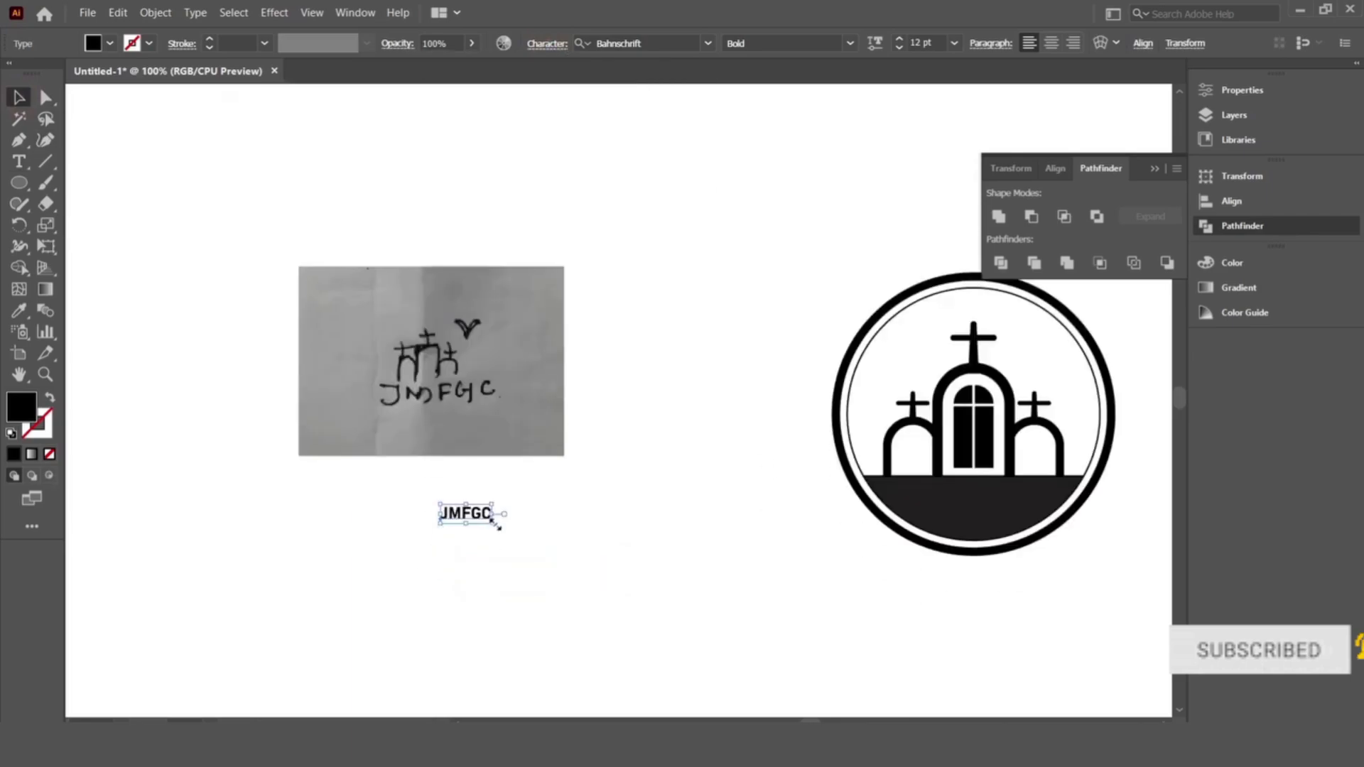
Step: Scale the JMFGC text, place it on the dark base, and colour it red
left_click_drag(497, 525, 702, 571)
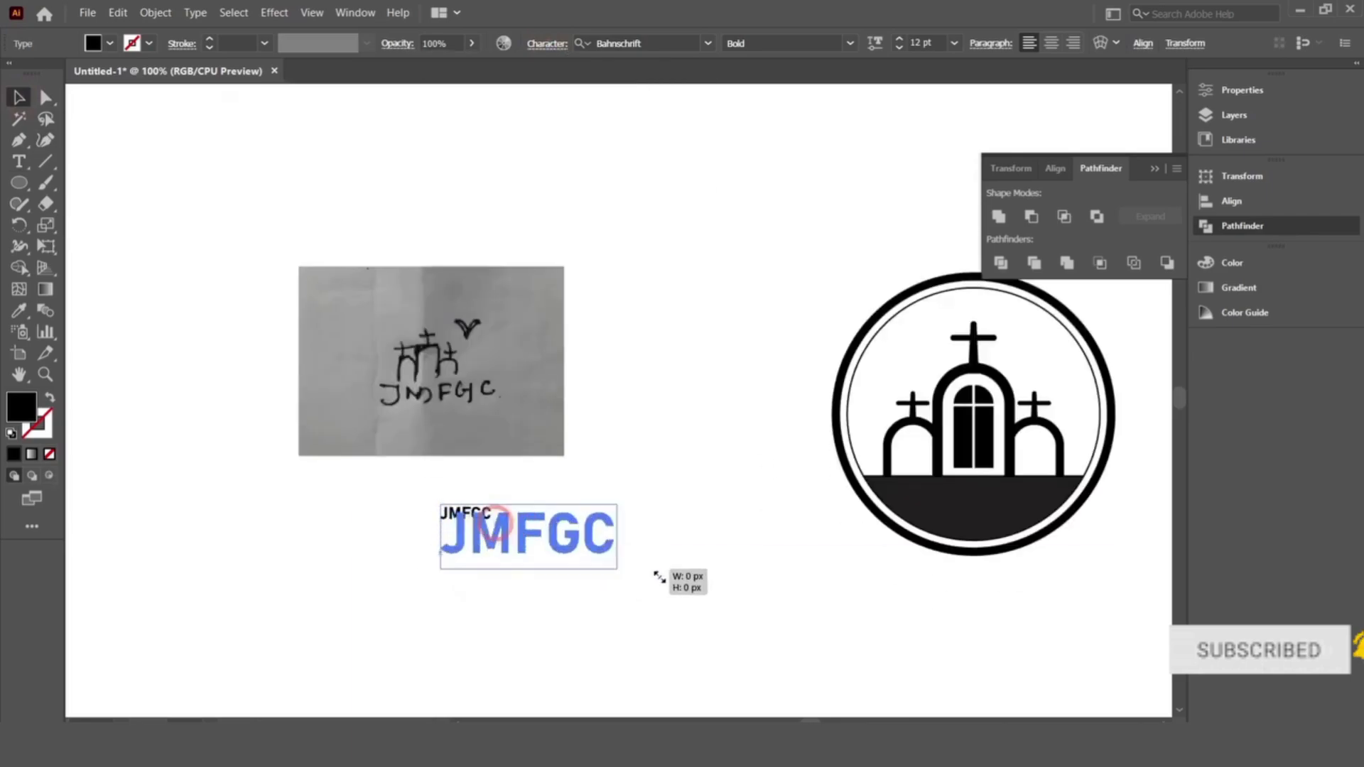
mouse_move(422, 498)
left_mouse_down()
mouse_move(868, 480)
mouse_move(856, 466)
left_mouse_up()
left_click(109, 44)
left_click(62, 73)
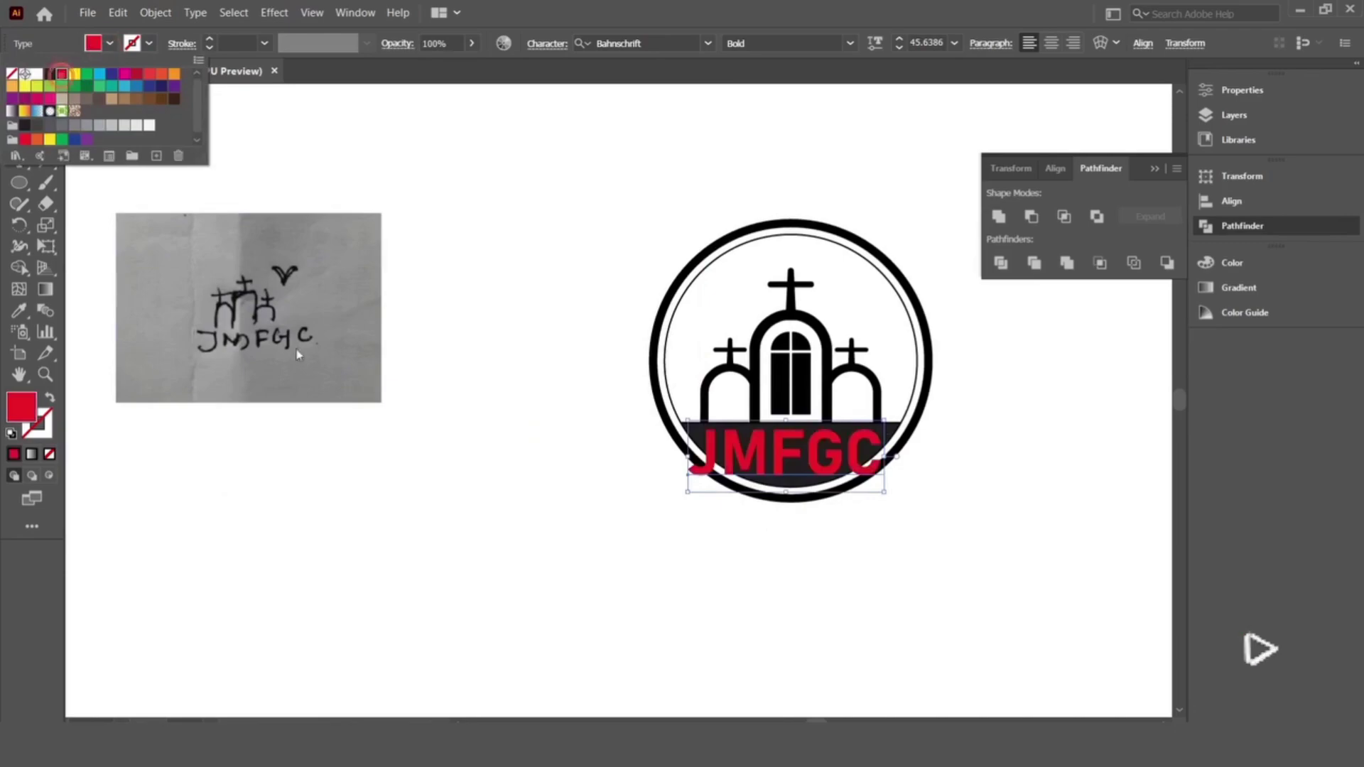
key("Escape")
scroll(916, 498, "up", 1)
left_click_drag(856, 442, 832, 446)
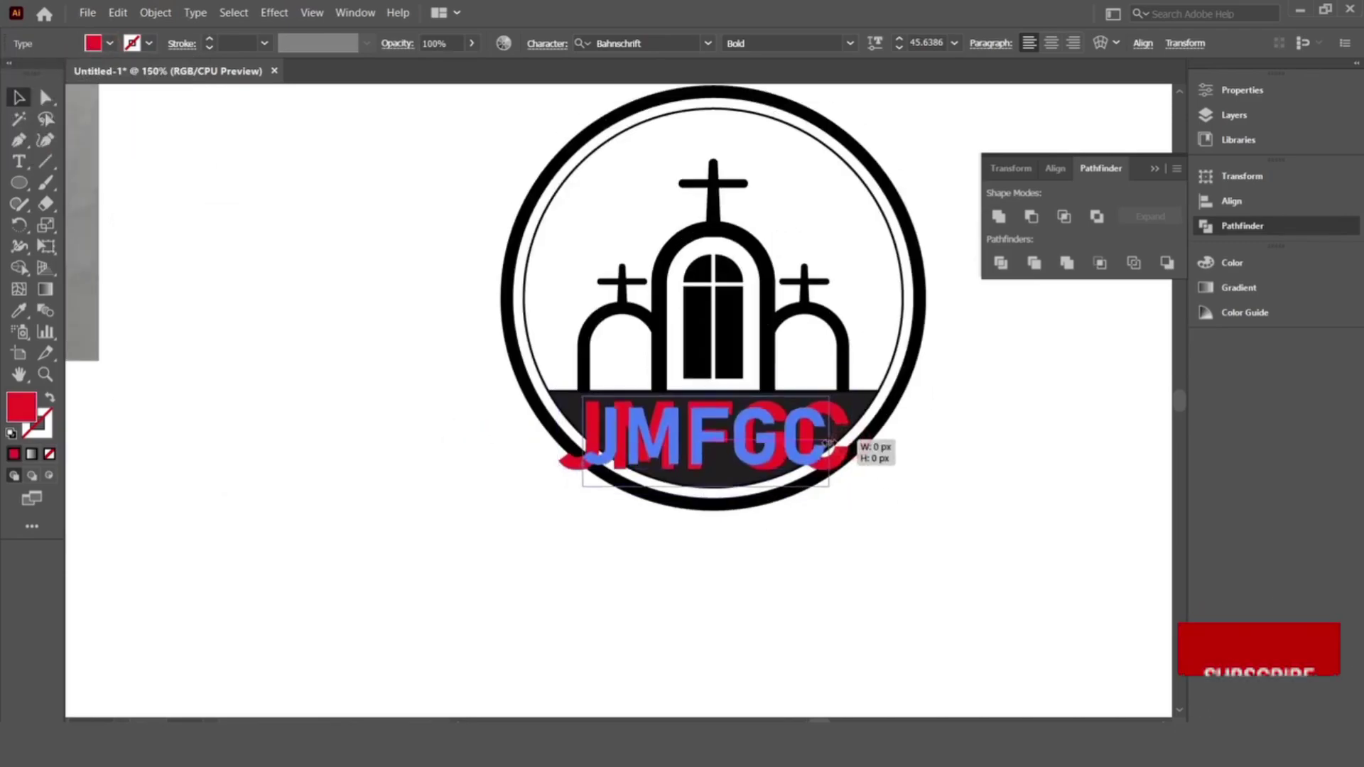
left_click(904, 557)
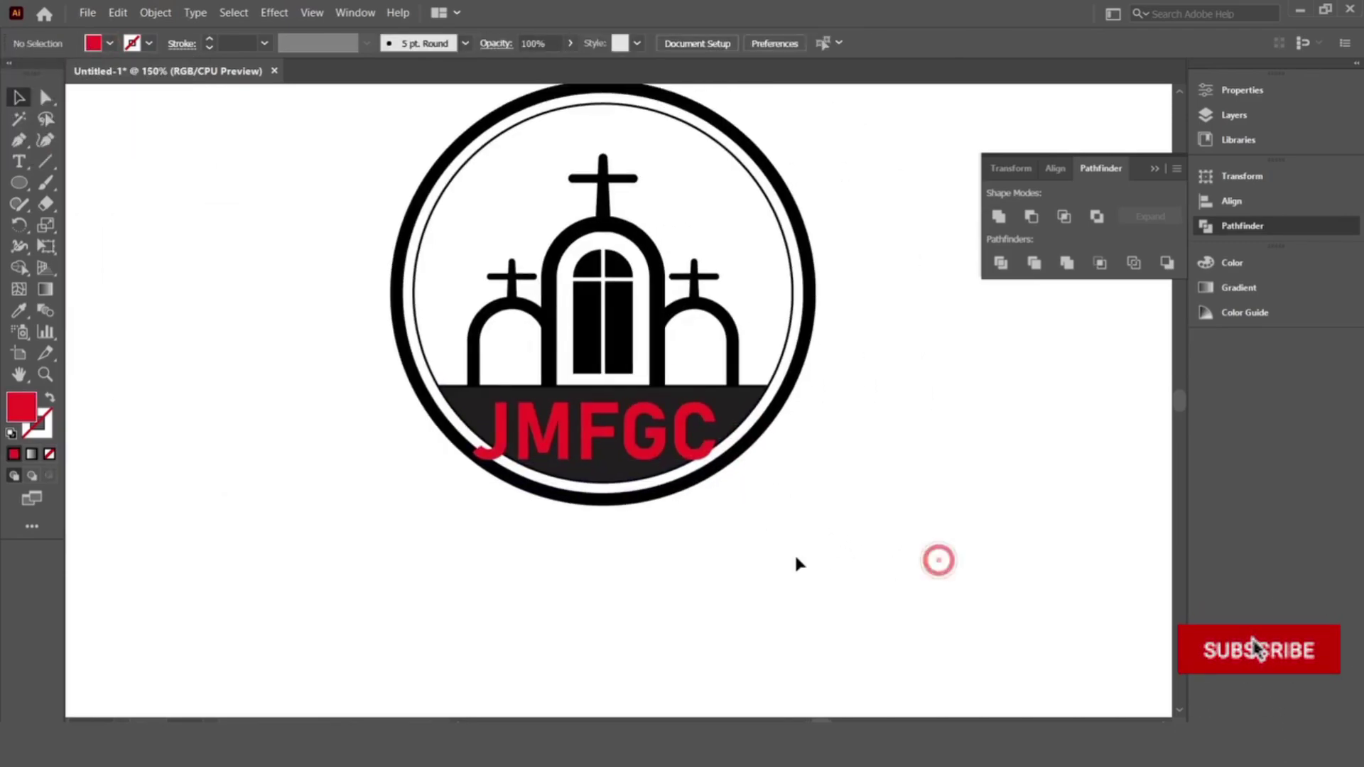
left_click(703, 437)
scroll(704, 437, "up", 1)
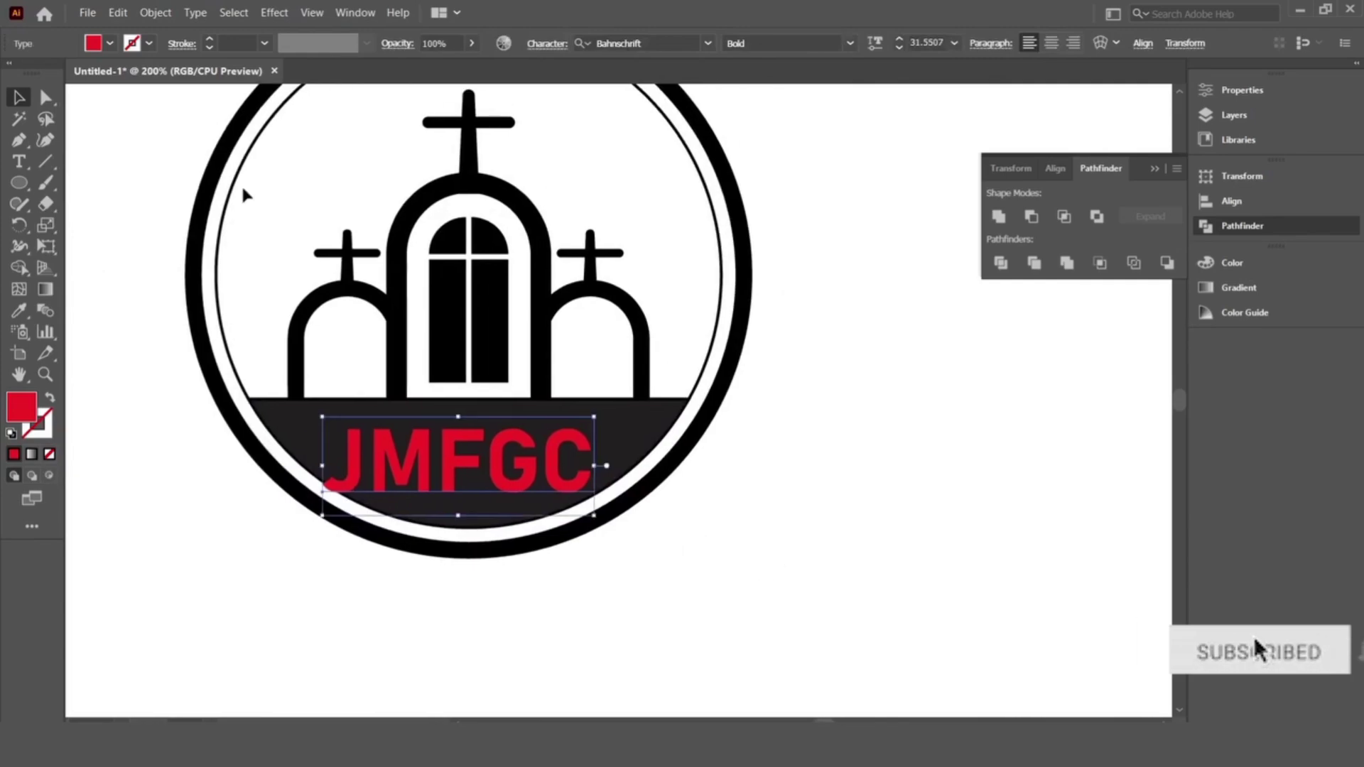
Step: Warp the JMFGC lettering with a 40% Arc Lower and nudge it right
left_click(155, 12)
mouse_move(199, 449)
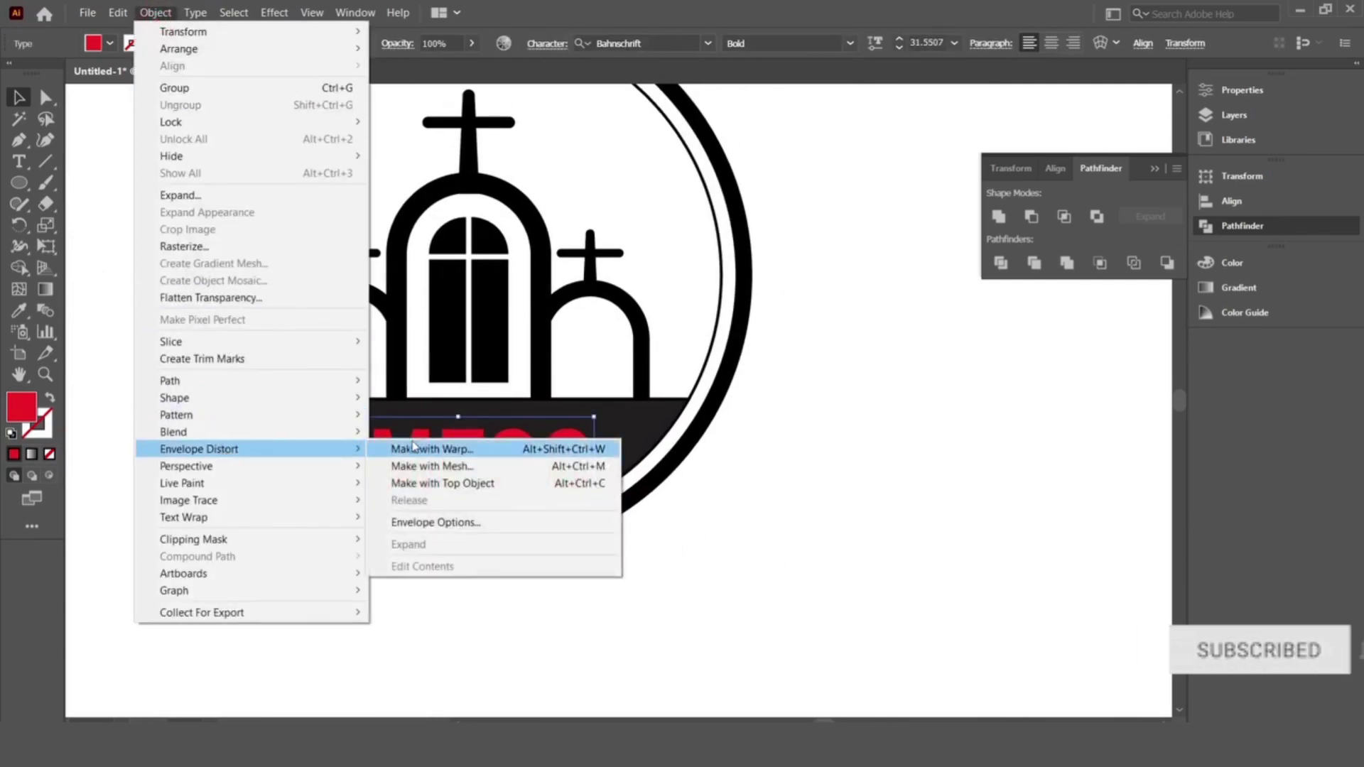
left_click(521, 449)
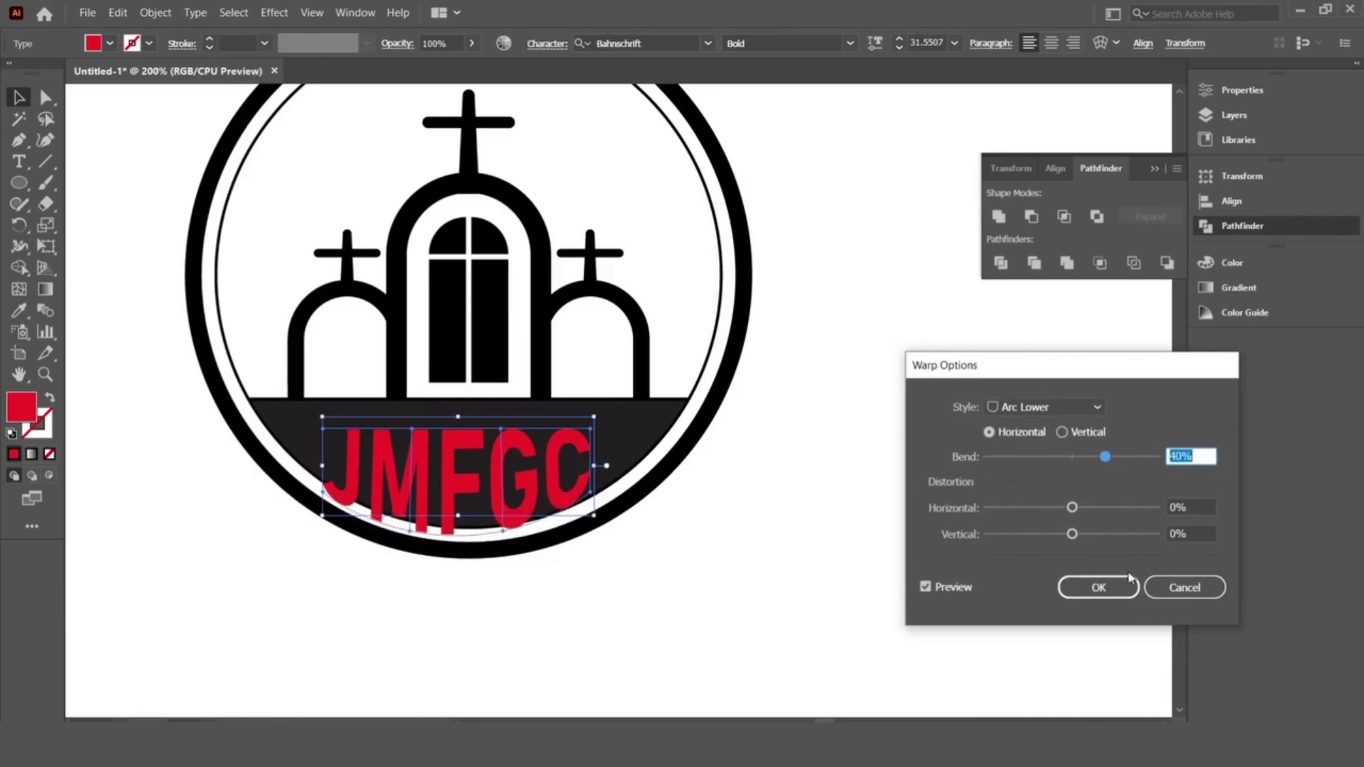
left_click(1099, 588)
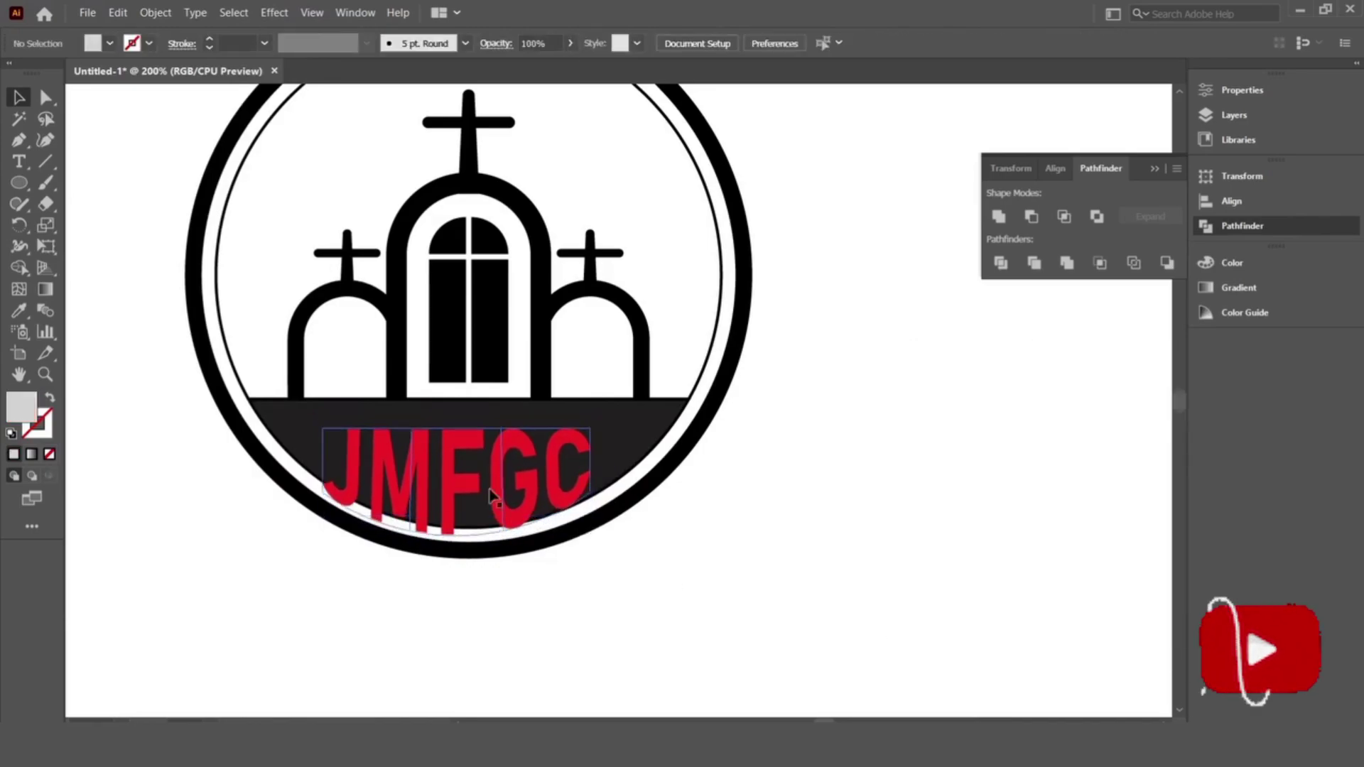
left_click_drag(490, 494, 499, 494)
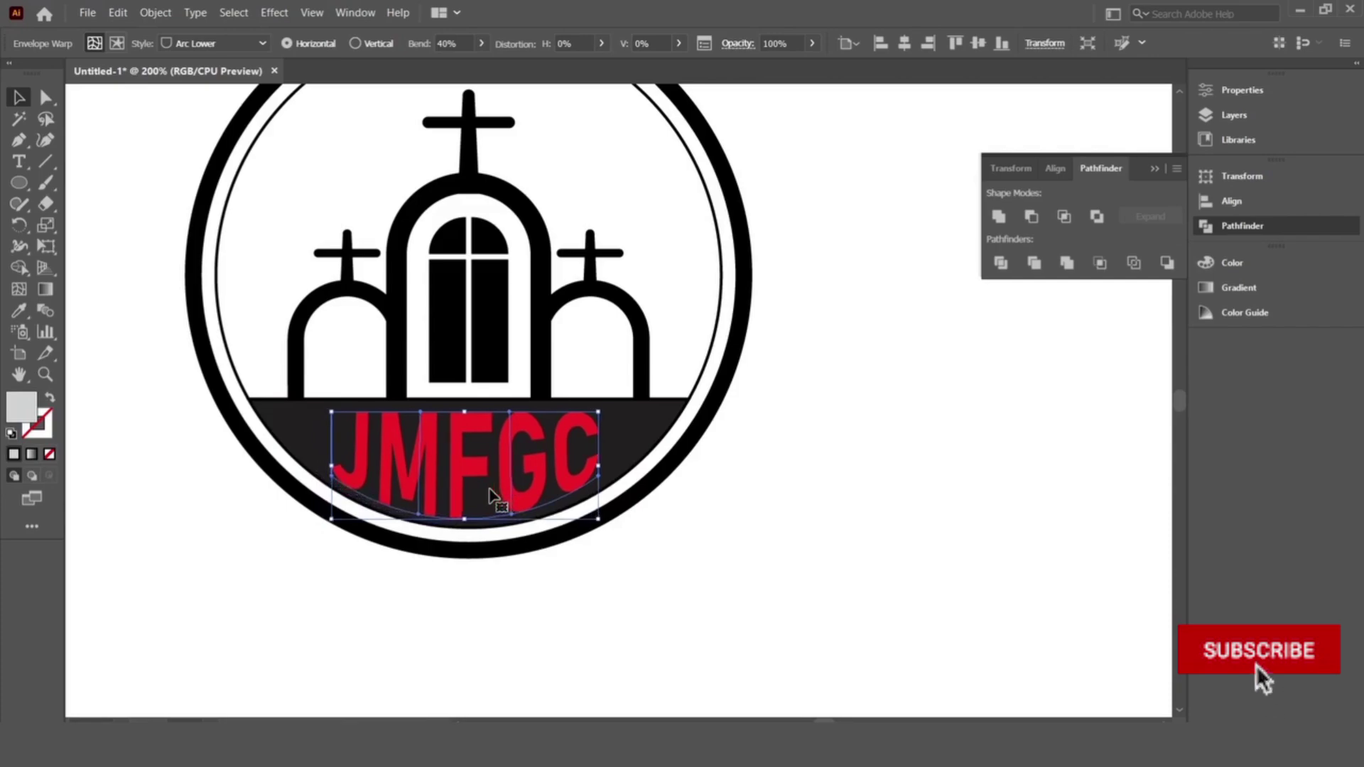
left_click(716, 600)
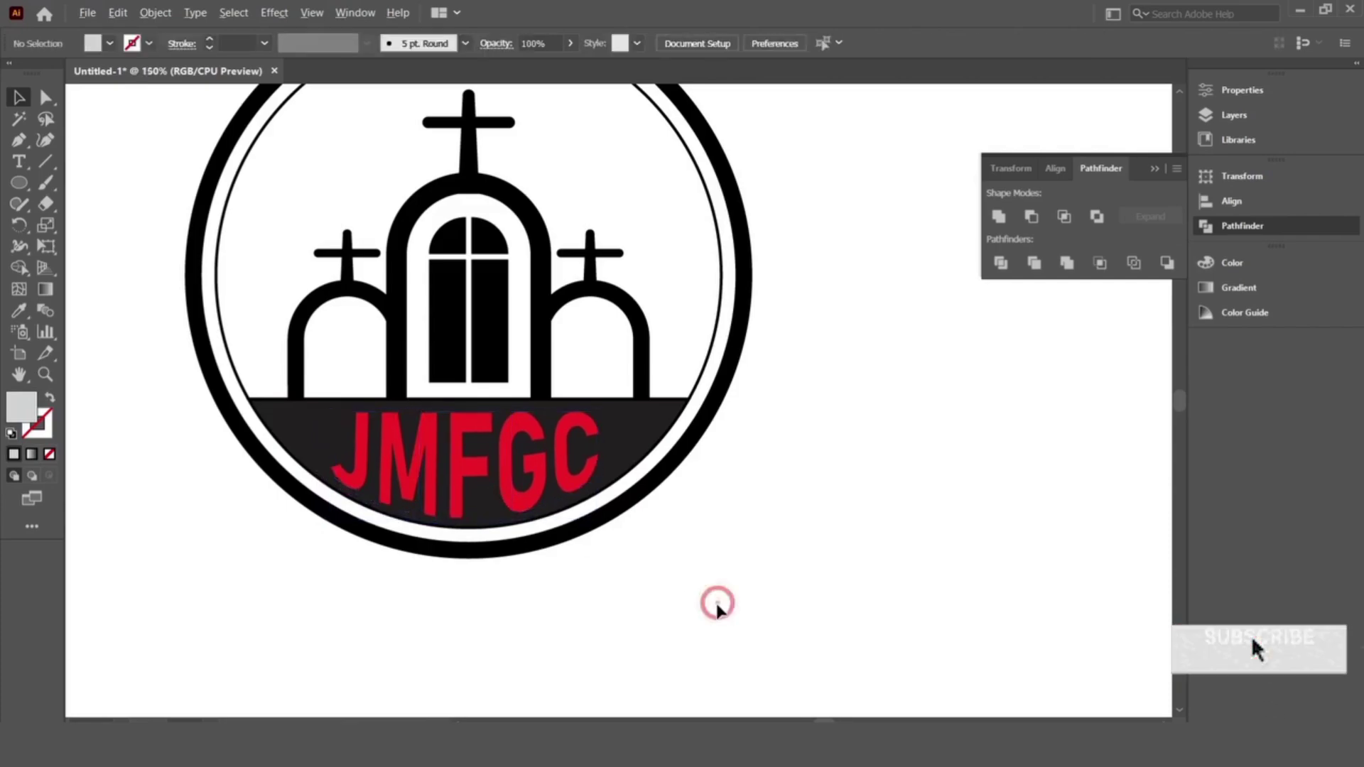
key("ctrl+minus")
key("ctrl+minus")
key("ctrl+minus")
left_click_drag(482, 329, 789, 634)
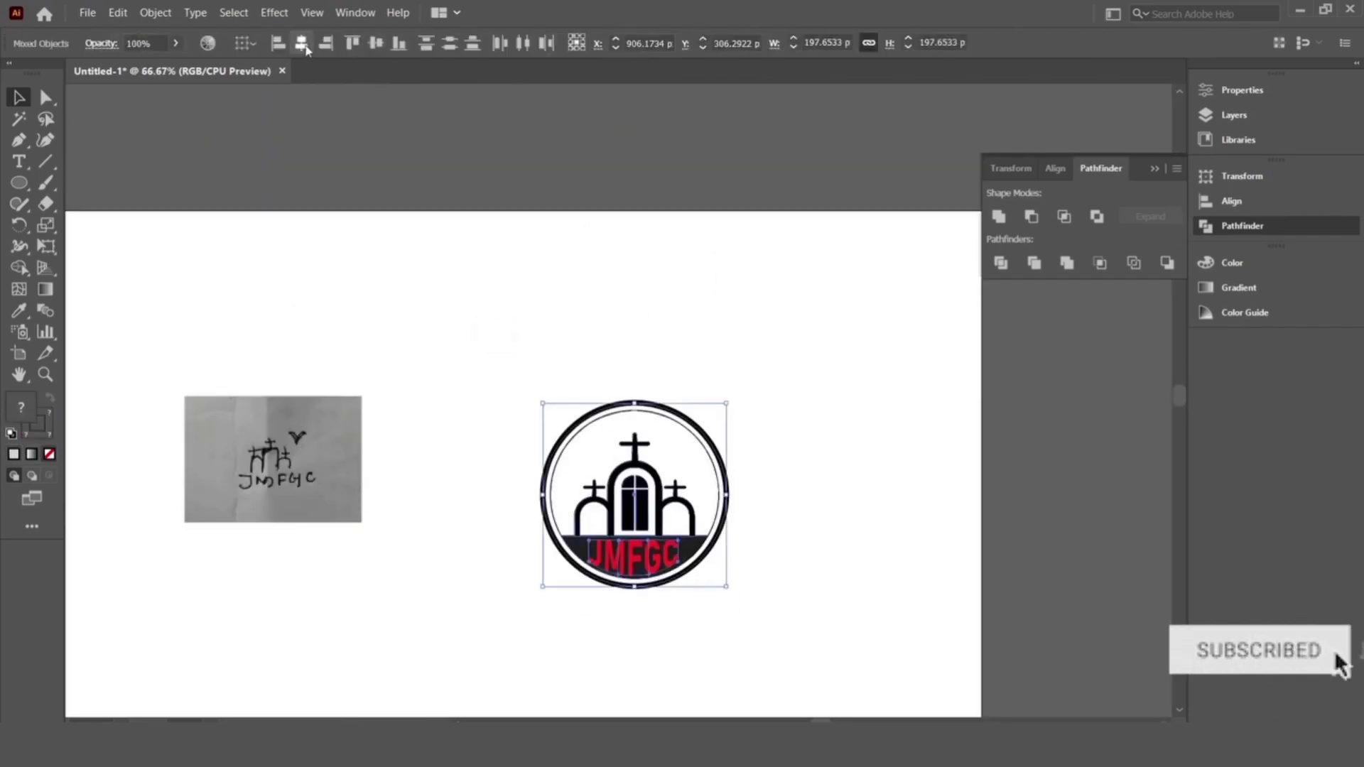
left_click(459, 267)
key("ctrl+plus")
key("ctrl+plus")
Step: Expand the warped lettering into shapes and fill it white with the Eyedropper
left_click(607, 444)
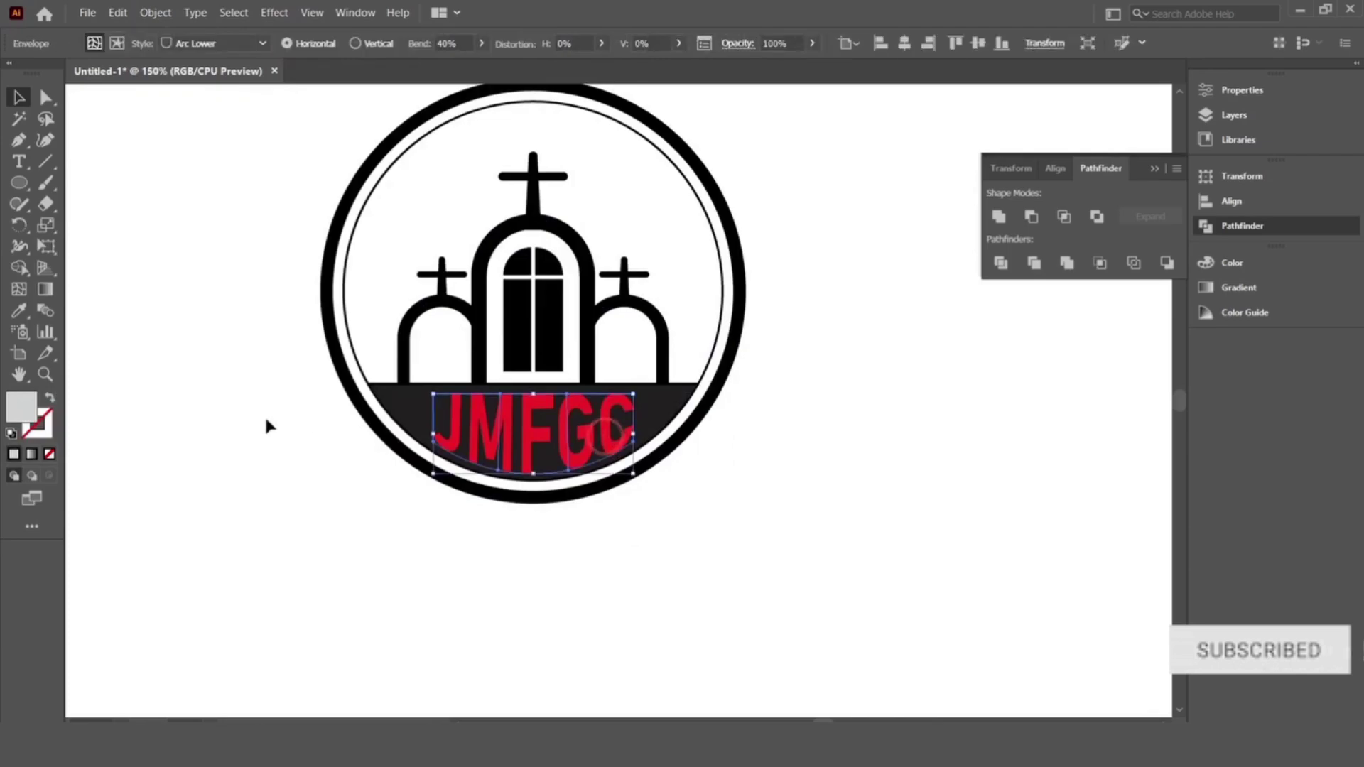
left_click(155, 12)
left_click(185, 192)
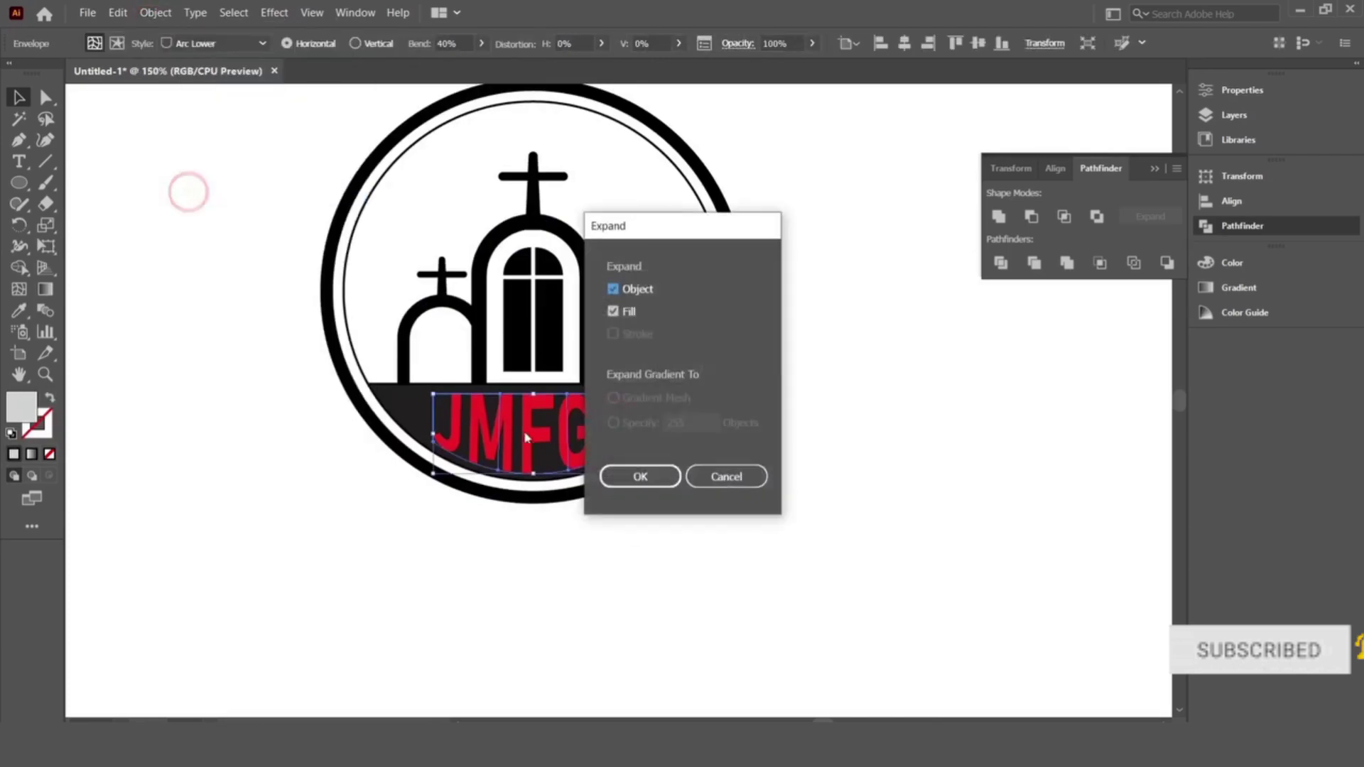
left_click(639, 478)
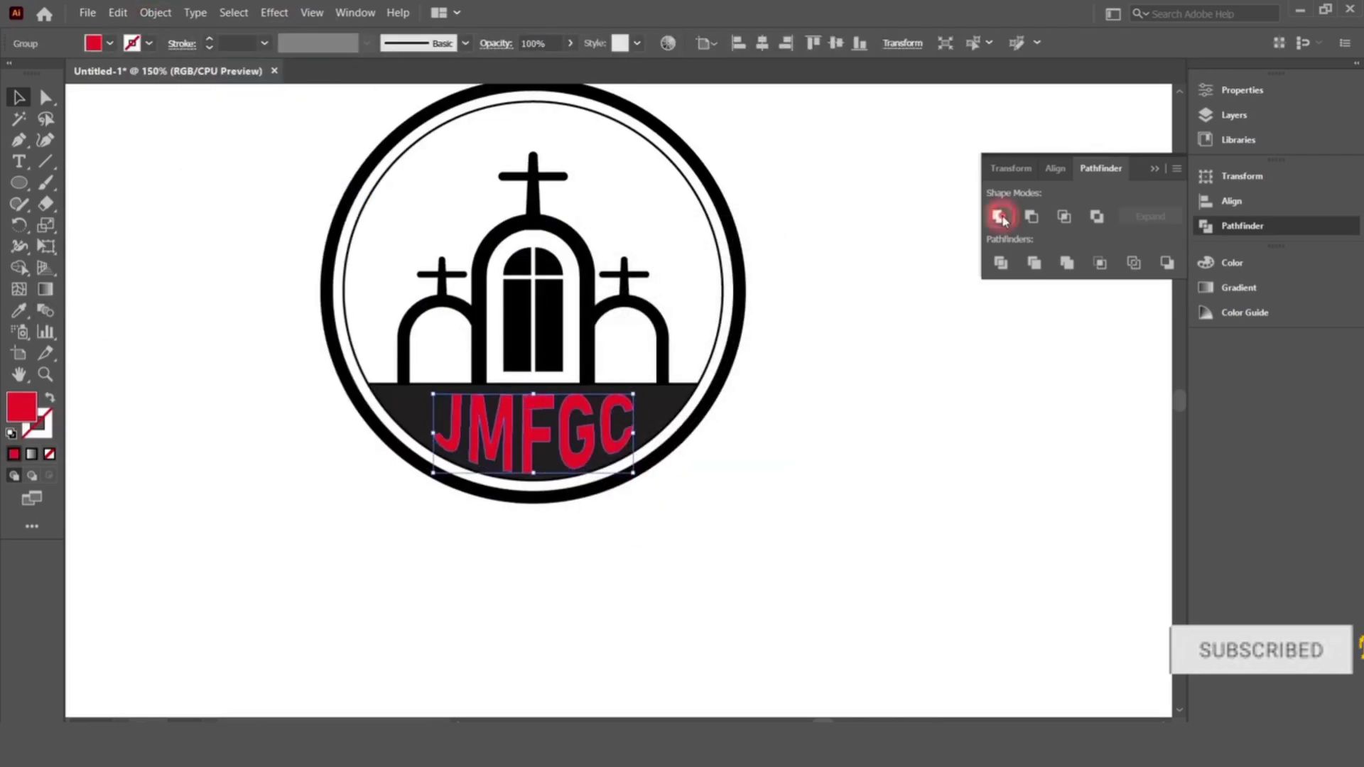
left_click(19, 311)
left_click(164, 371)
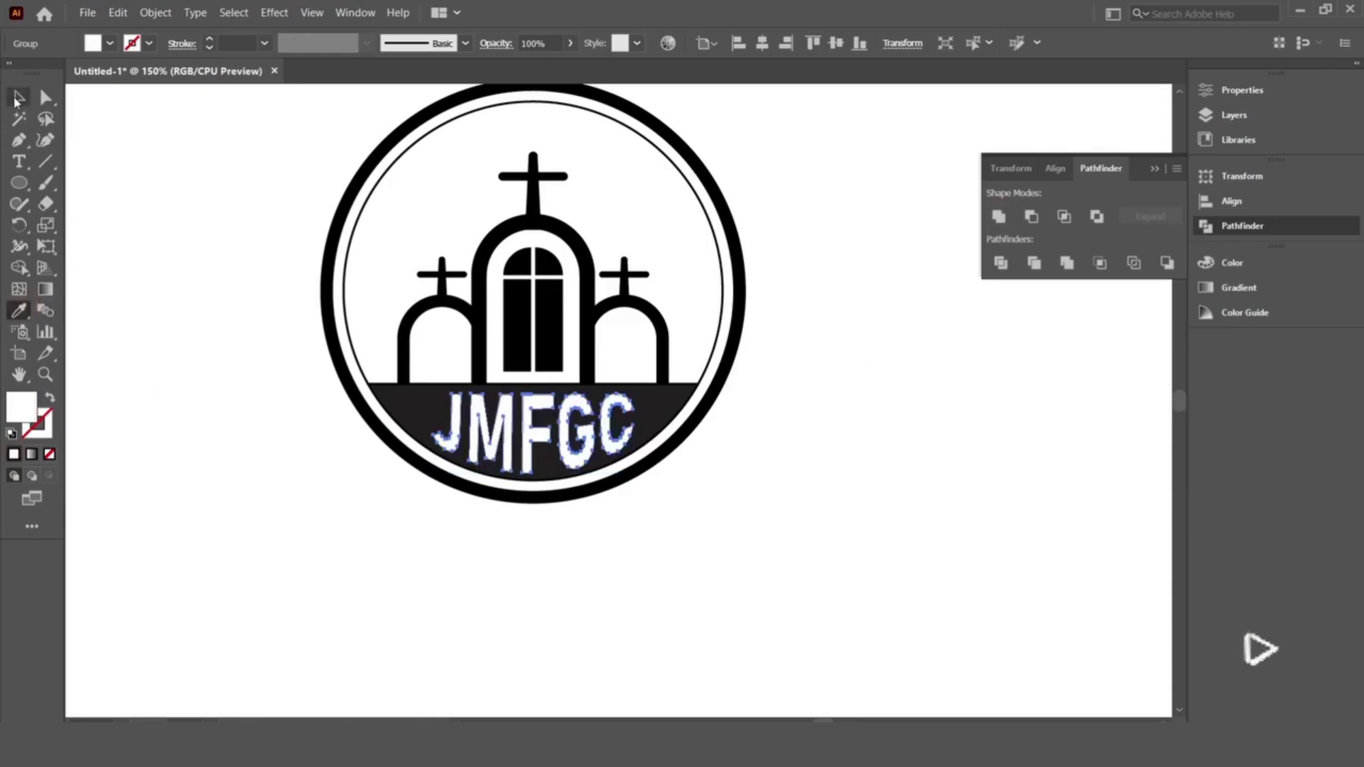
left_click(16, 101)
left_click(152, 237)
scroll(737, 523, "up", 2)
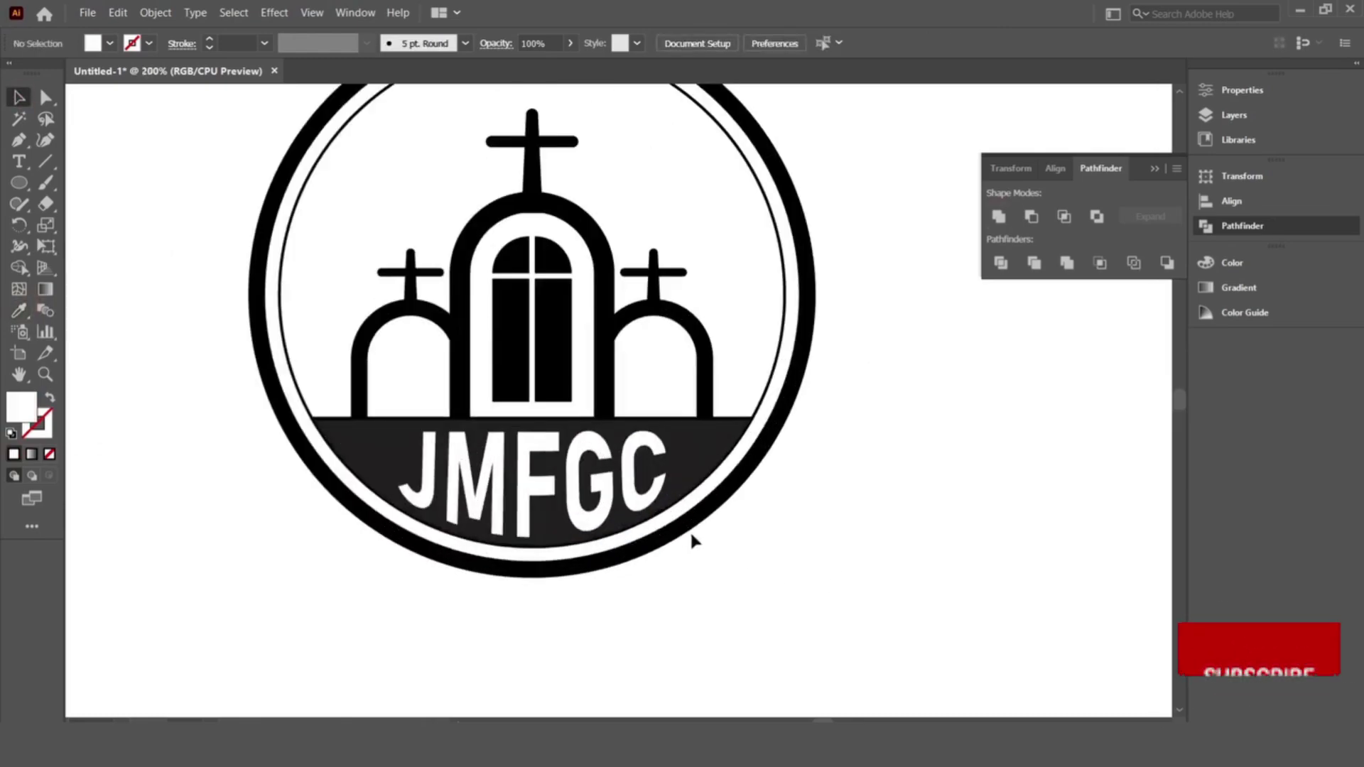
scroll(693, 541, "down", 1)
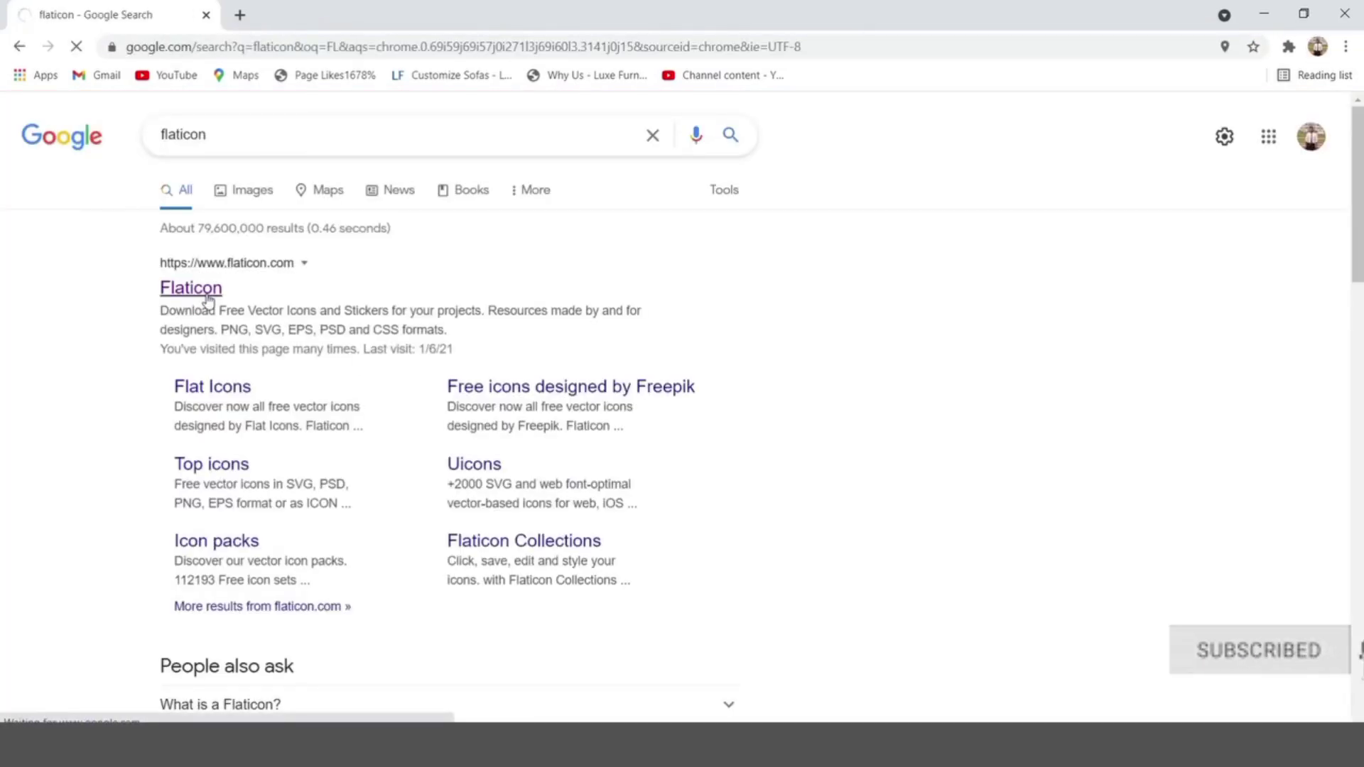
Step: Search Flaticon for 'Dove' and download the free Dove Of Peace icon as EPS
left_click(190, 288)
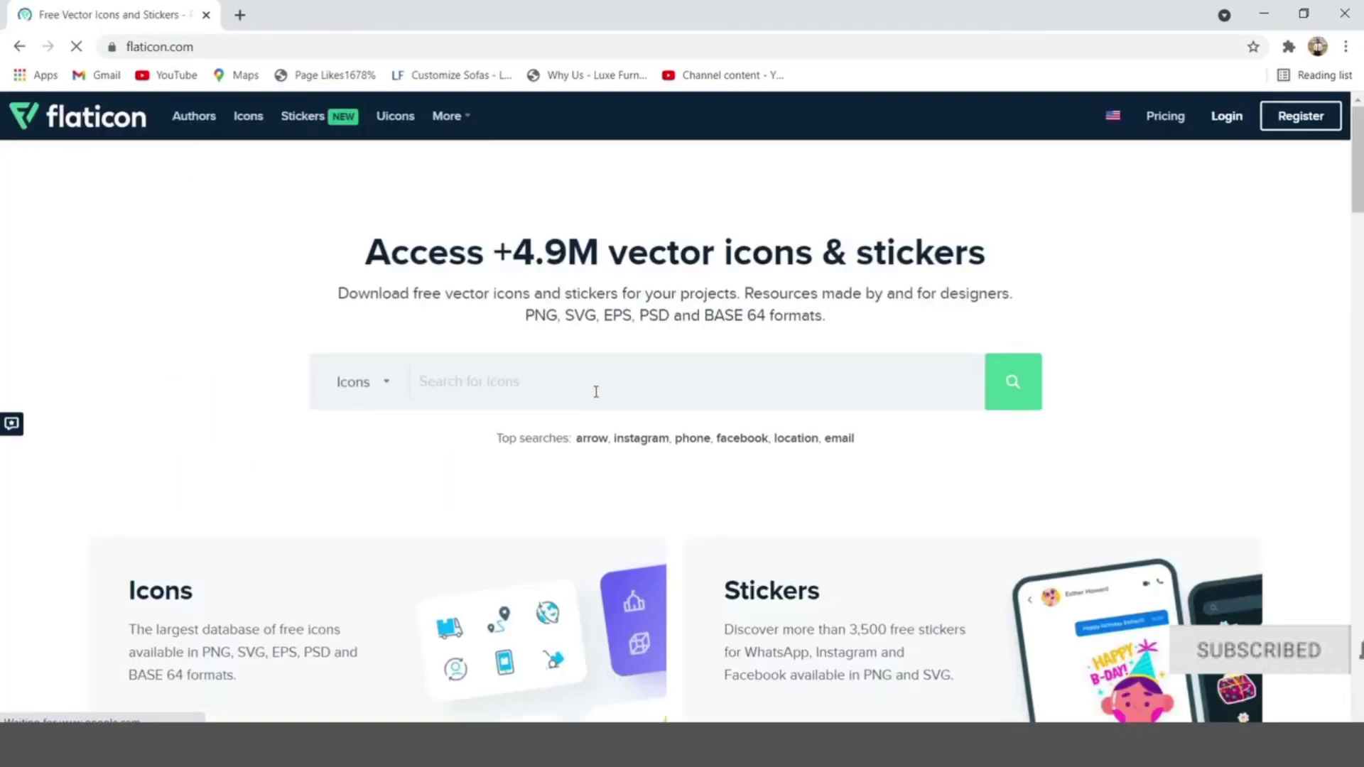
type("Dove")
left_click(1015, 382)
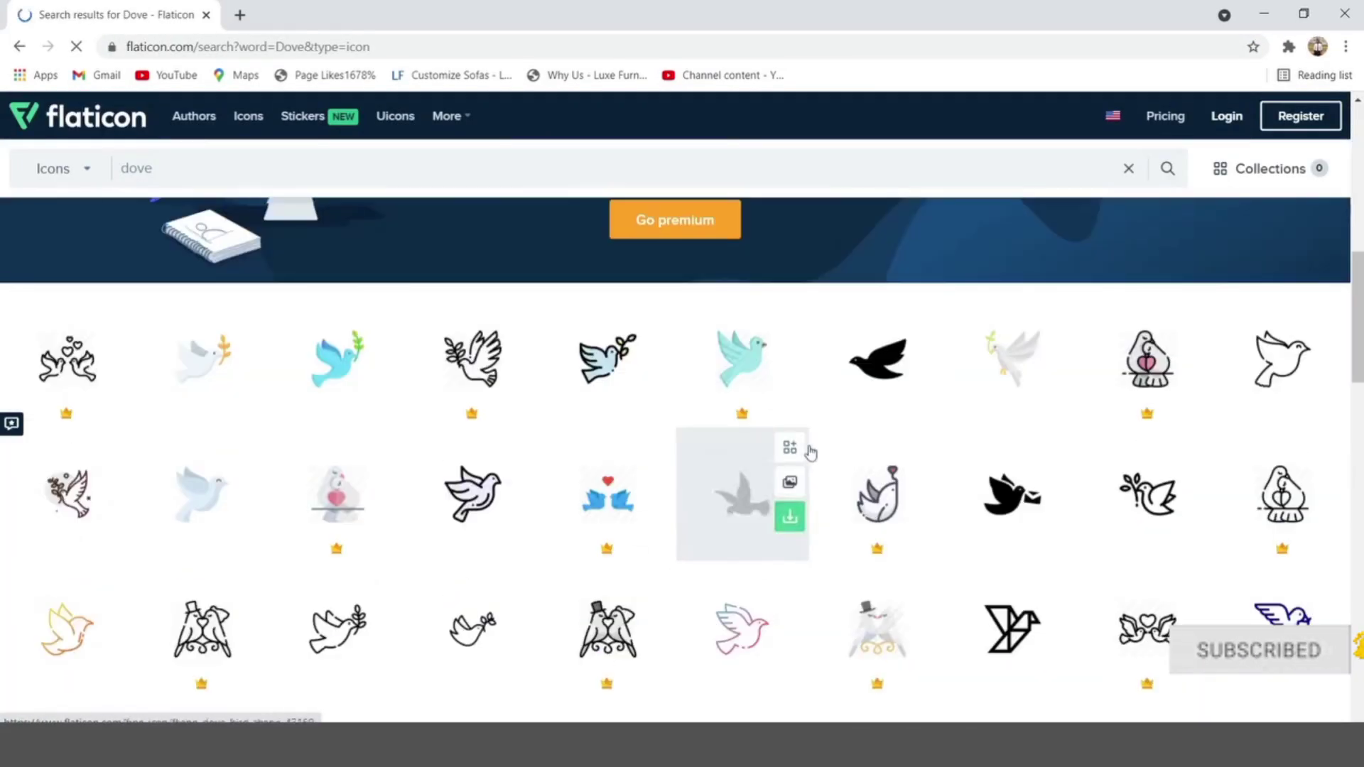
left_click(809, 453)
mouse_move(1248, 310)
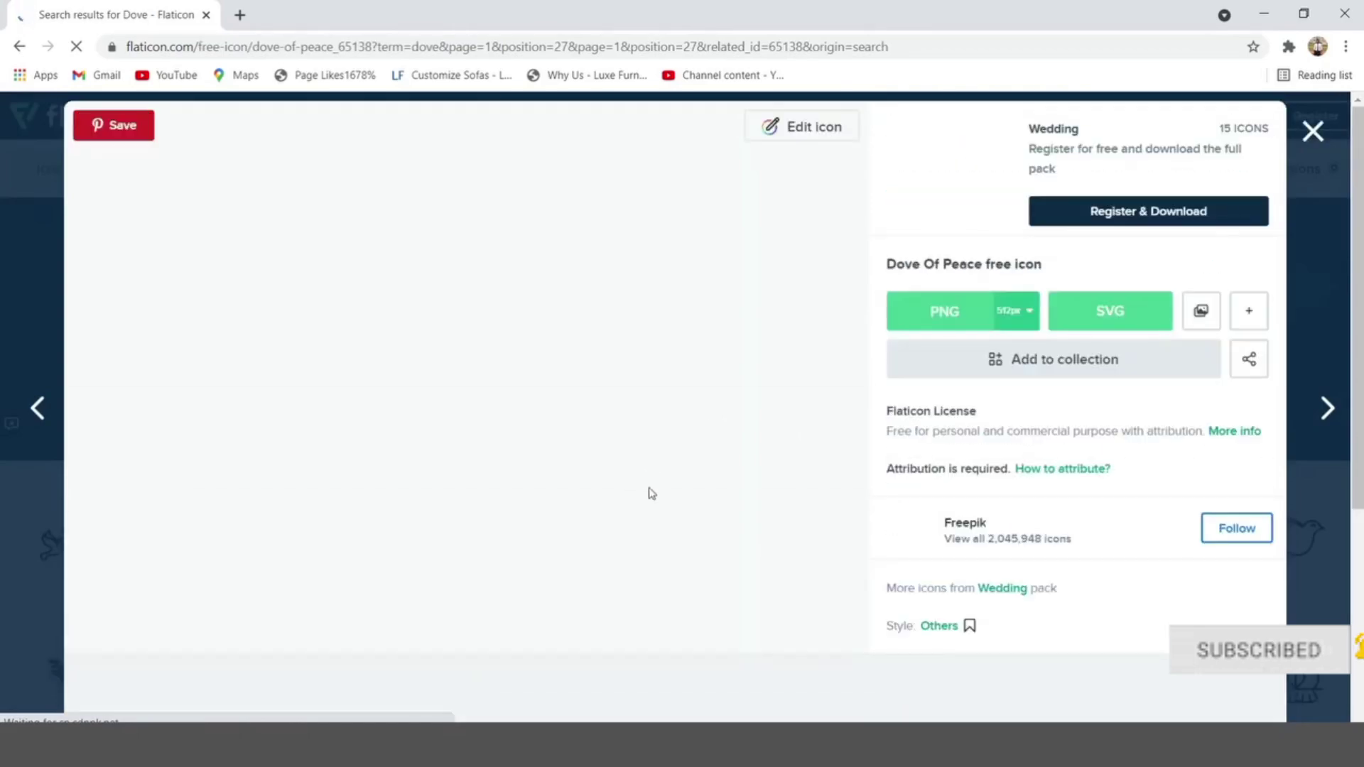
left_click(1183, 420)
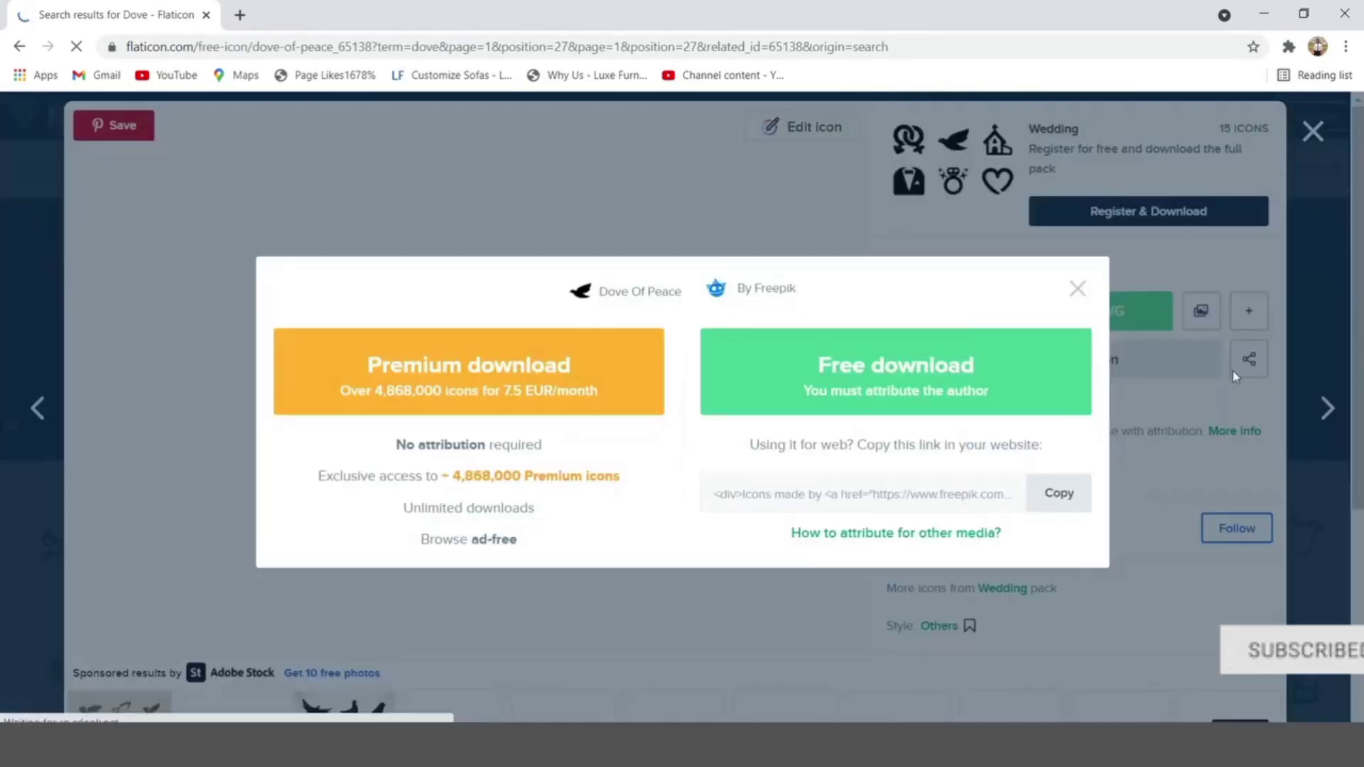
left_click(890, 387)
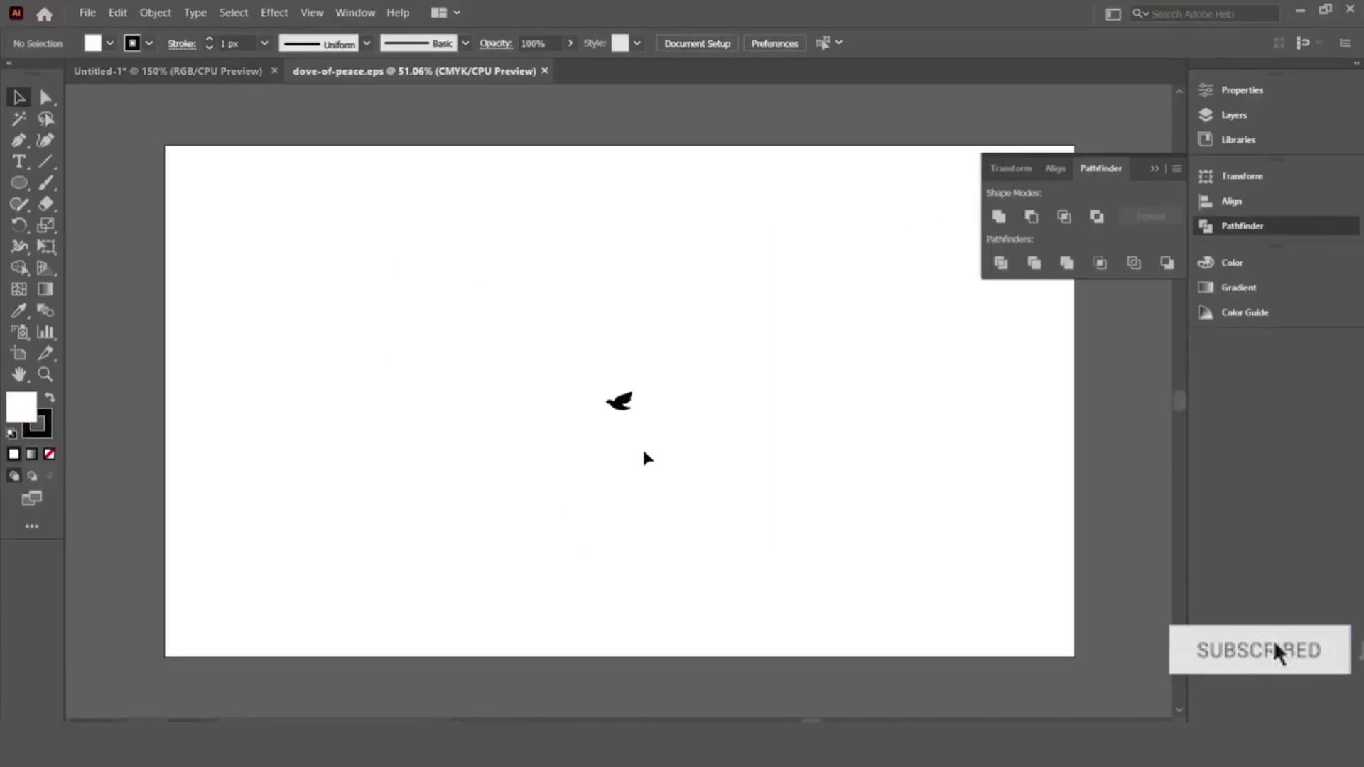
Step: In dove-of-peace.eps, make and release a clipping mask, then select only the dove shape
scroll(640, 437, "up", 5)
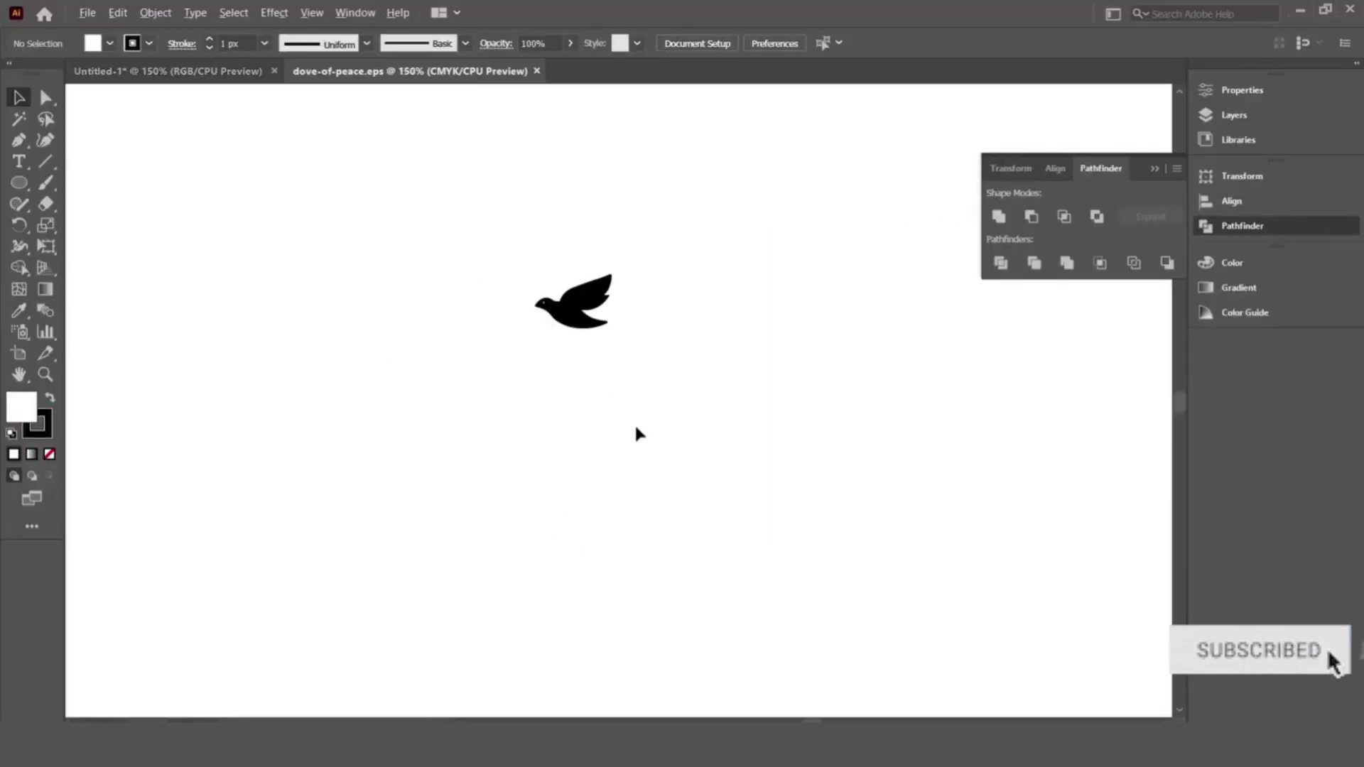
left_click_drag(481, 273, 636, 425)
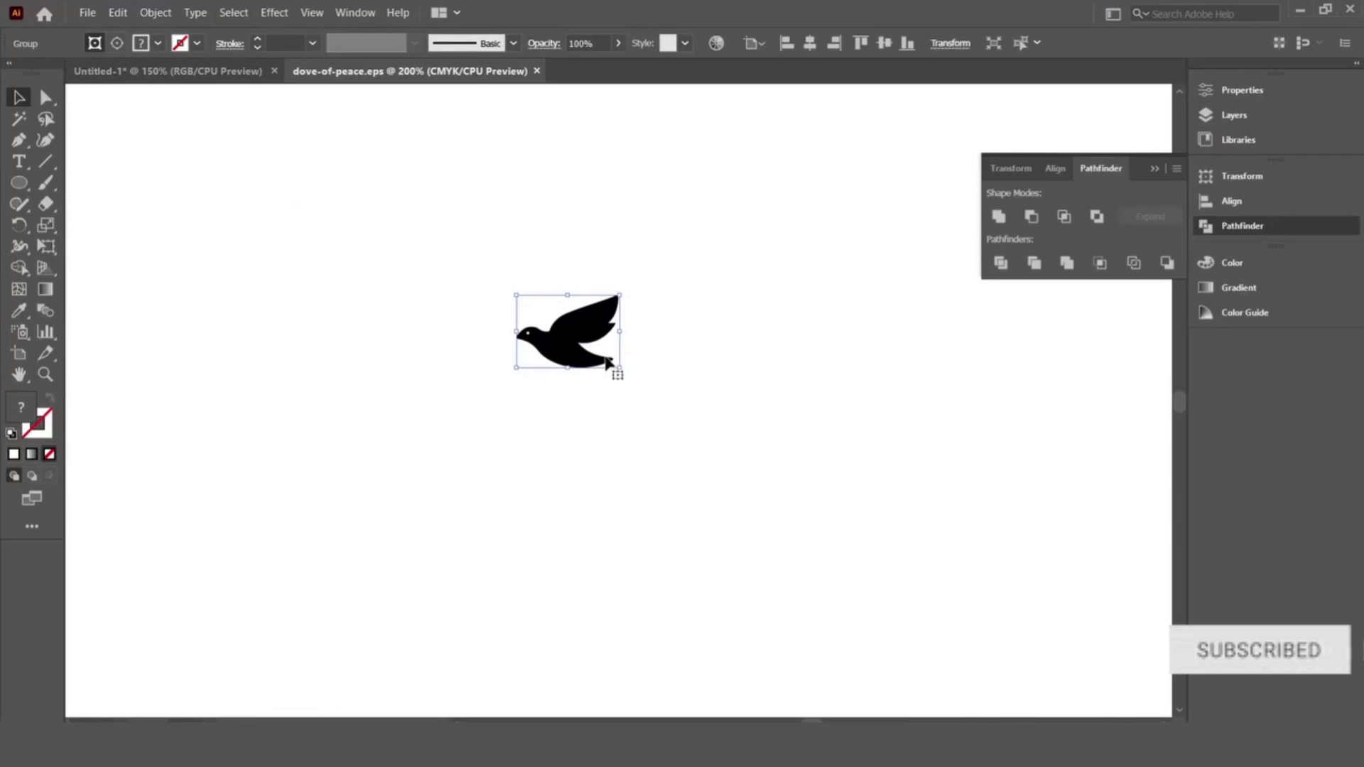
right_click(689, 324)
left_click(725, 449)
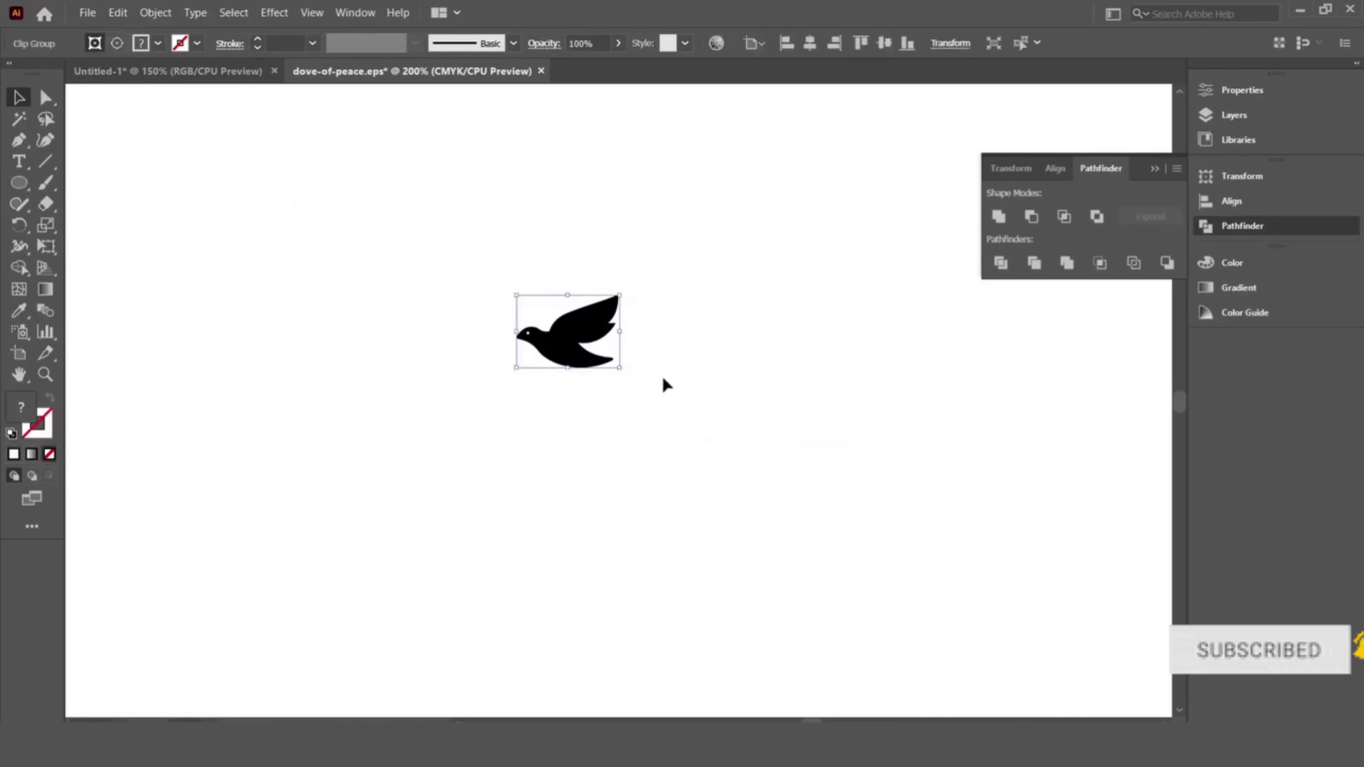
right_click(685, 353)
left_click(750, 484)
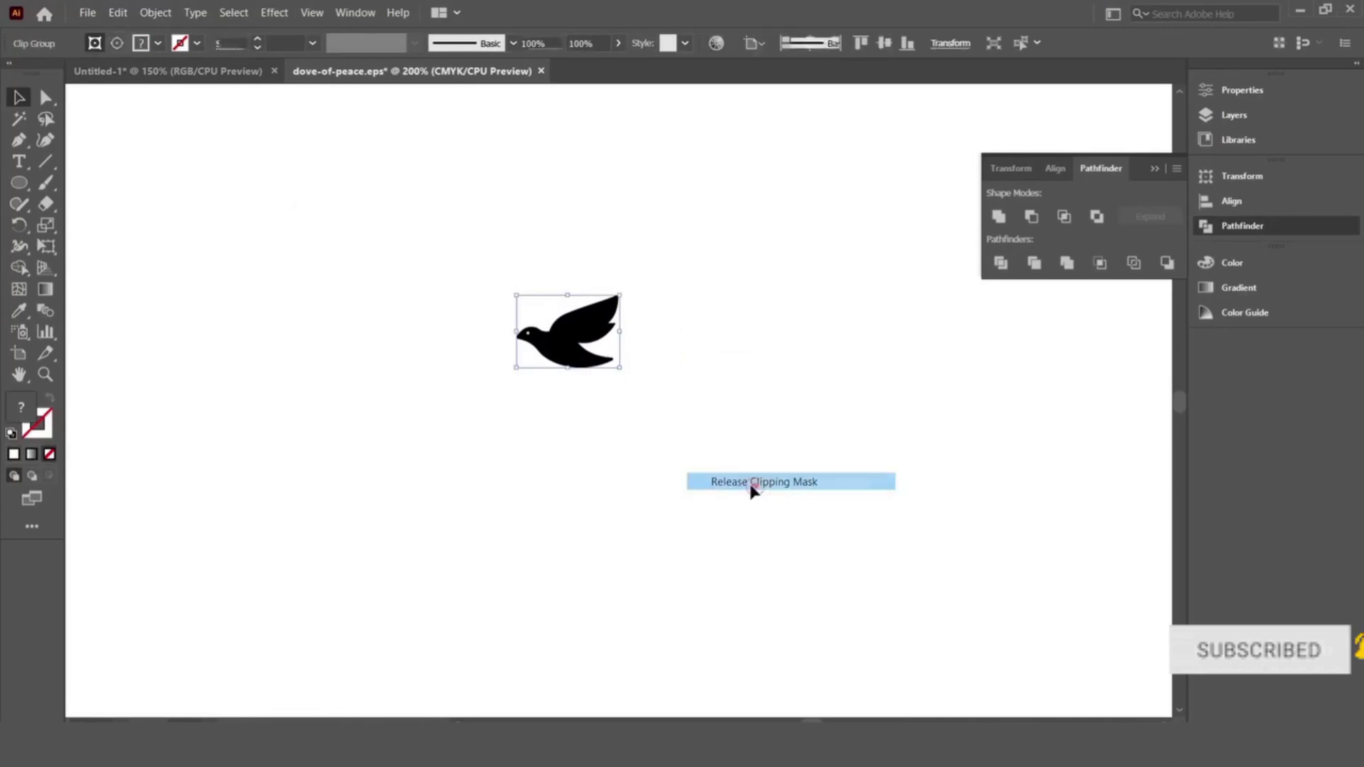
left_click(695, 346)
left_click(582, 334)
Step: Drag the dove into Untitled-1 beside the central cross and scale it down
left_click_drag(583, 334, 379, 528)
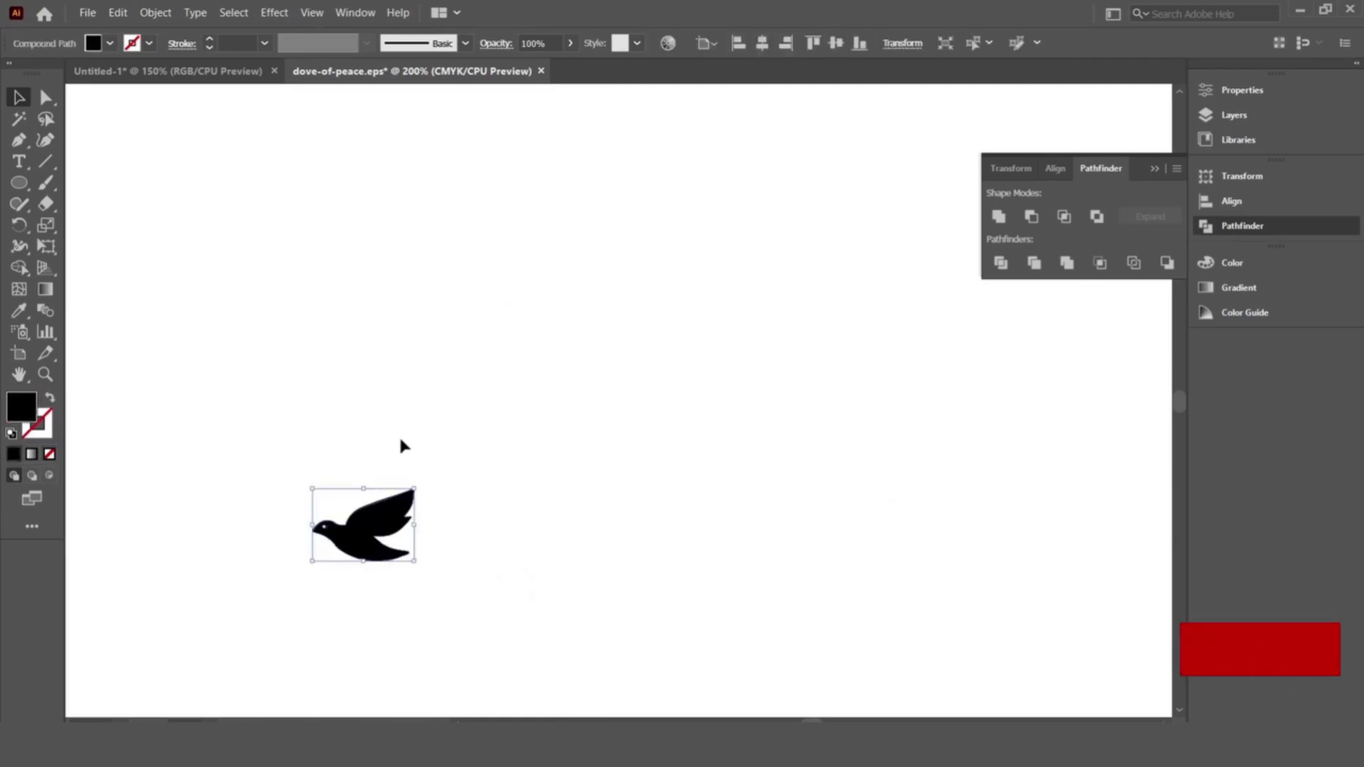
mouse_move(377, 522)
left_mouse_down()
mouse_move(558, 412)
mouse_move(800, 469)
mouse_move(647, 240)
left_mouse_up()
left_click(899, 399)
scroll(790, 374, "down", 3)
scroll(740, 345, "up", 3)
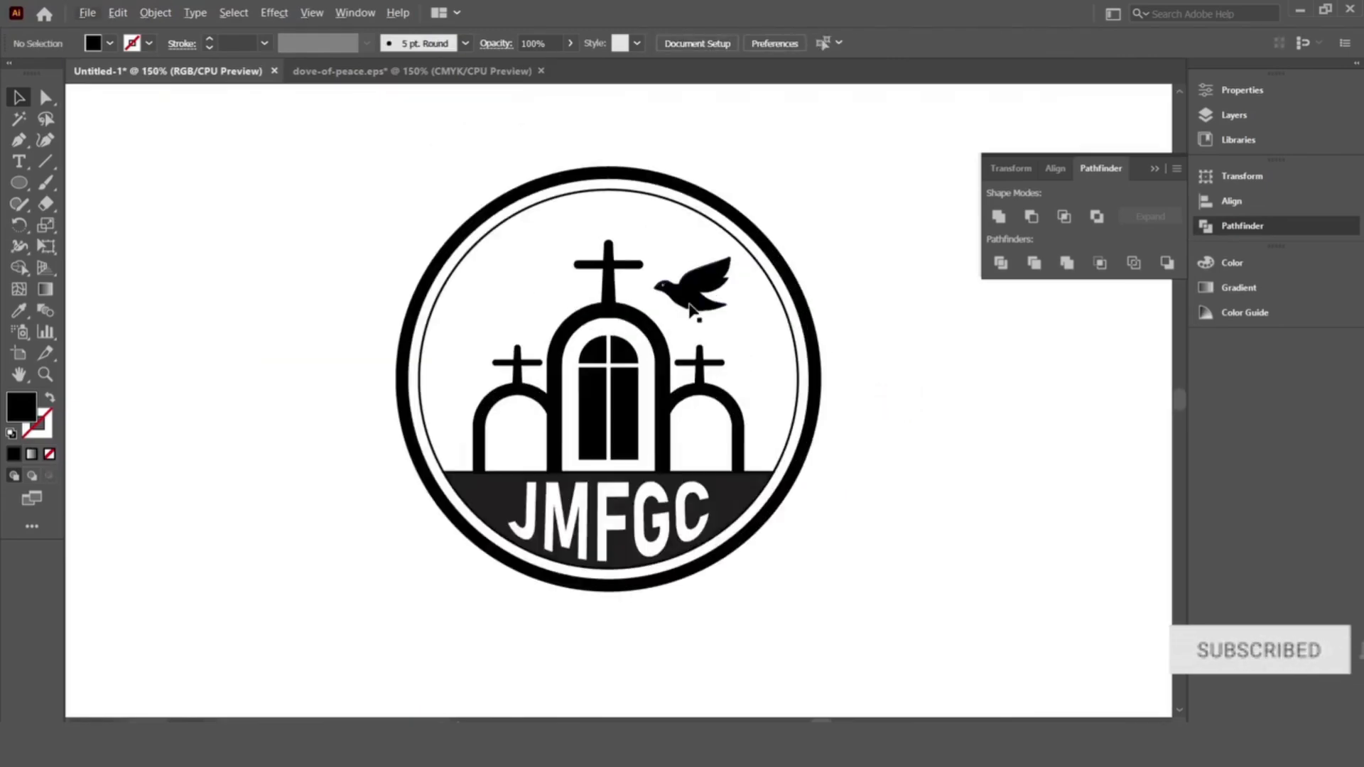
left_click(689, 310)
left_click_drag(732, 311, 710, 312)
left_click(747, 347)
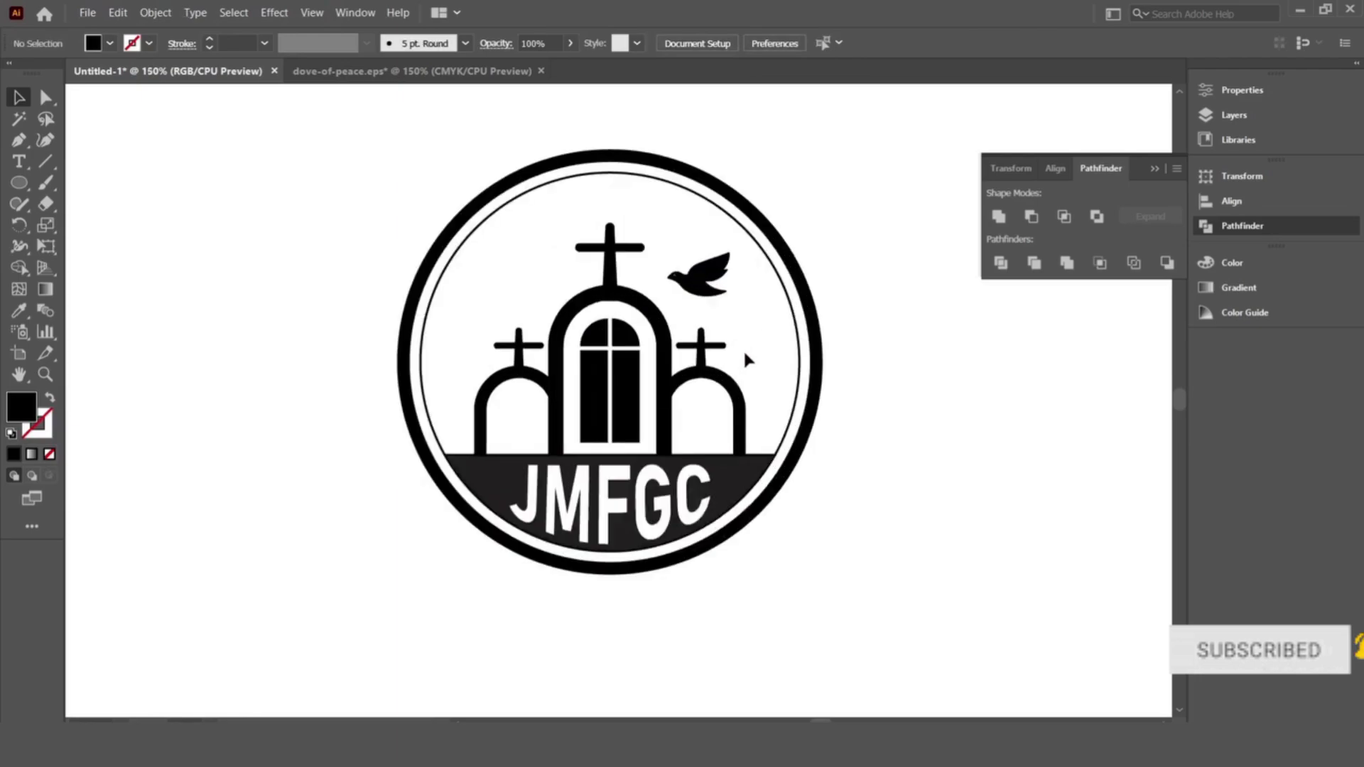
Step: Select the badge's outer ring
left_click_drag(294, 168, 813, 435)
left_click(874, 297)
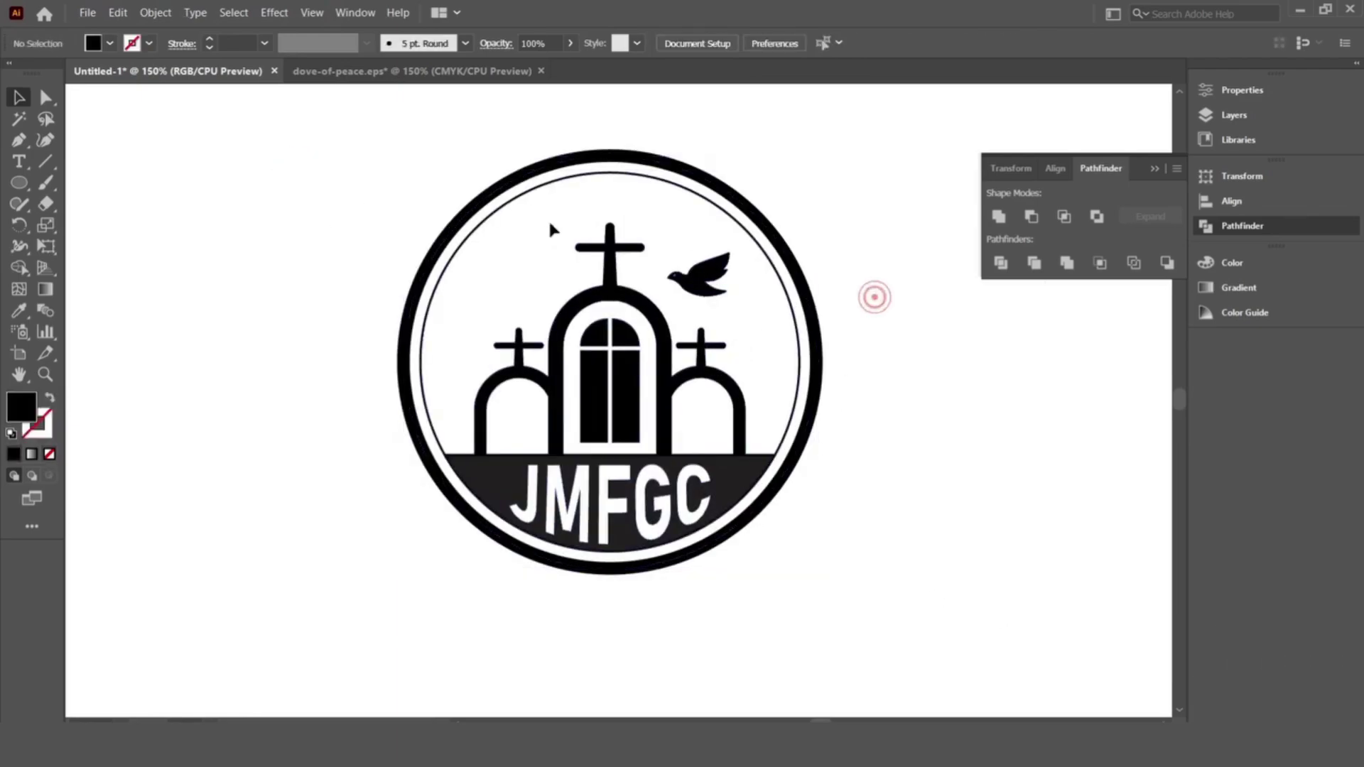
left_click_drag(437, 169, 469, 235)
Step: Convert the outer ring's stroke into a filled shape with Outline Stroke
left_click(155, 12)
mouse_move(169, 380)
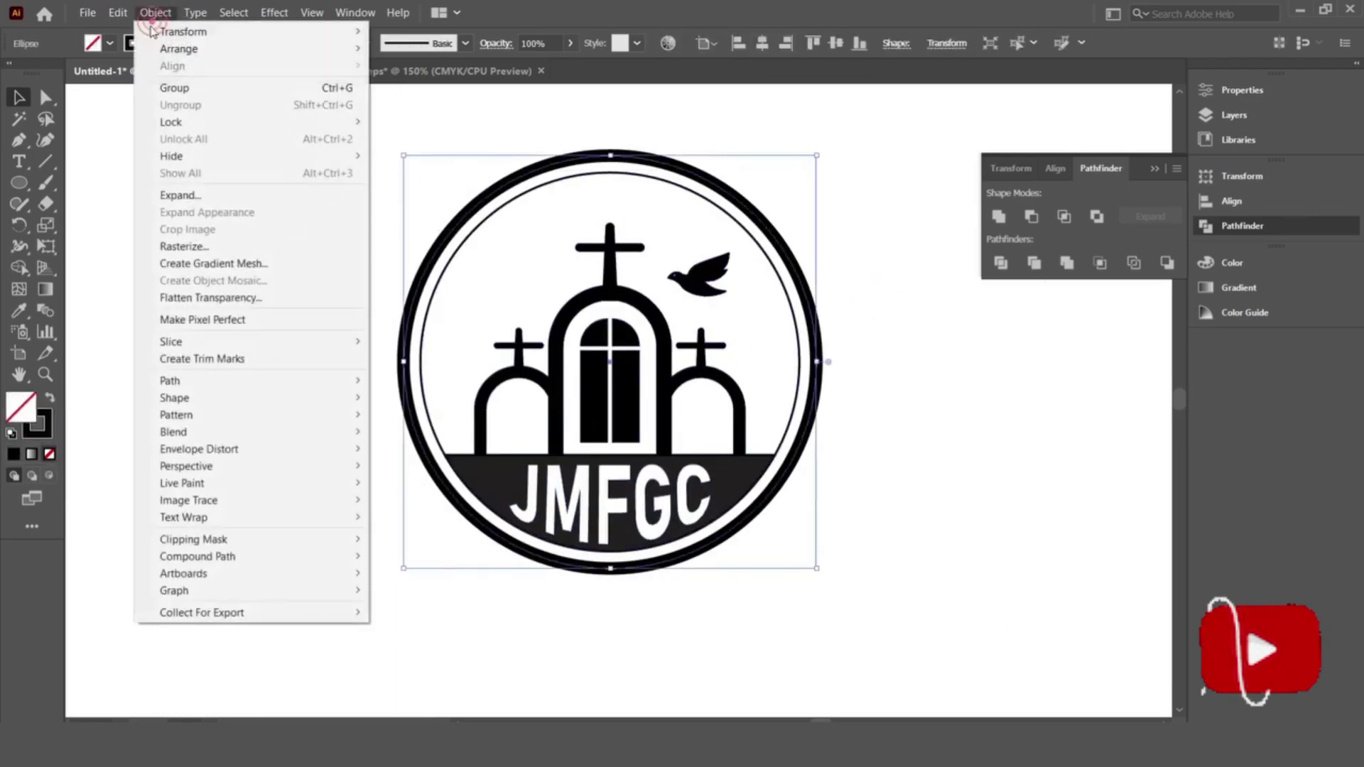
left_click(455, 419)
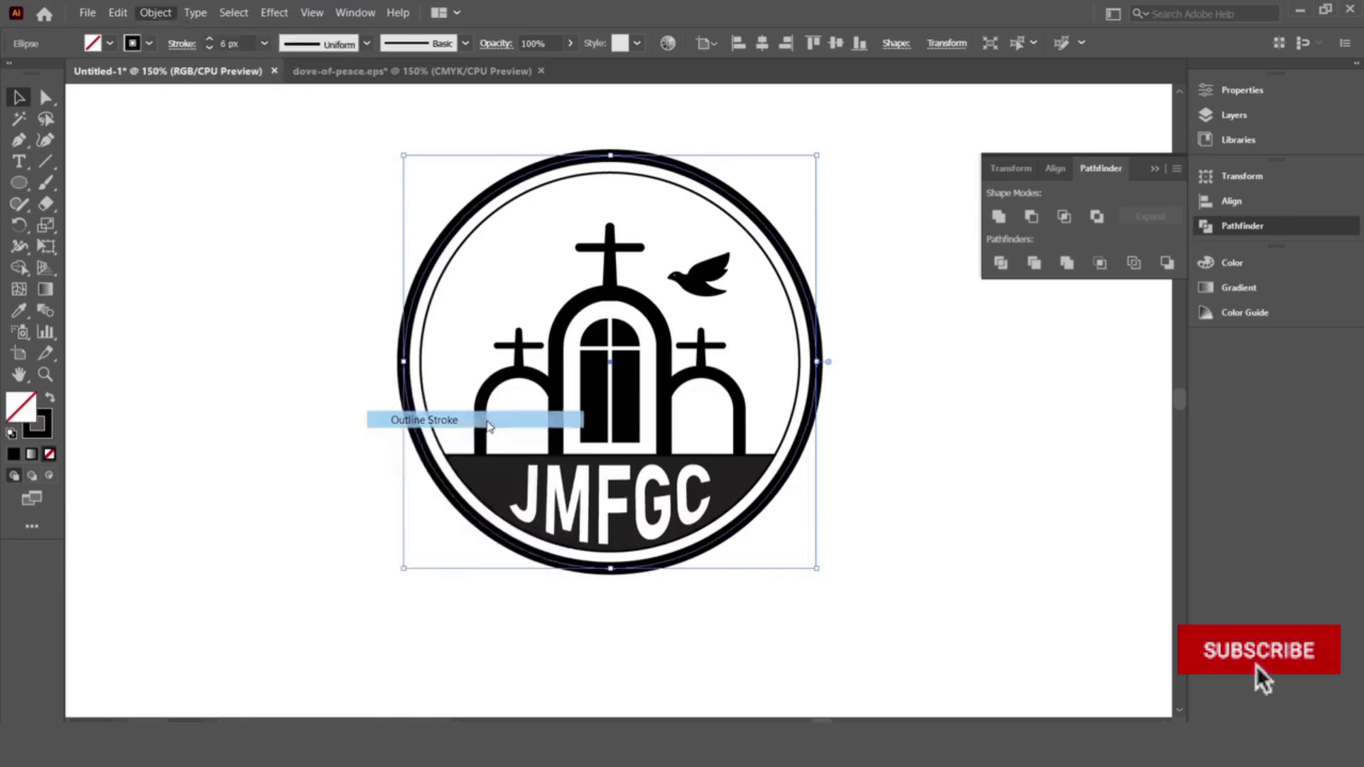
left_click(321, 340)
Step: Group all the badge parts into a single object
left_click_drag(288, 200, 934, 521)
right_click(861, 300)
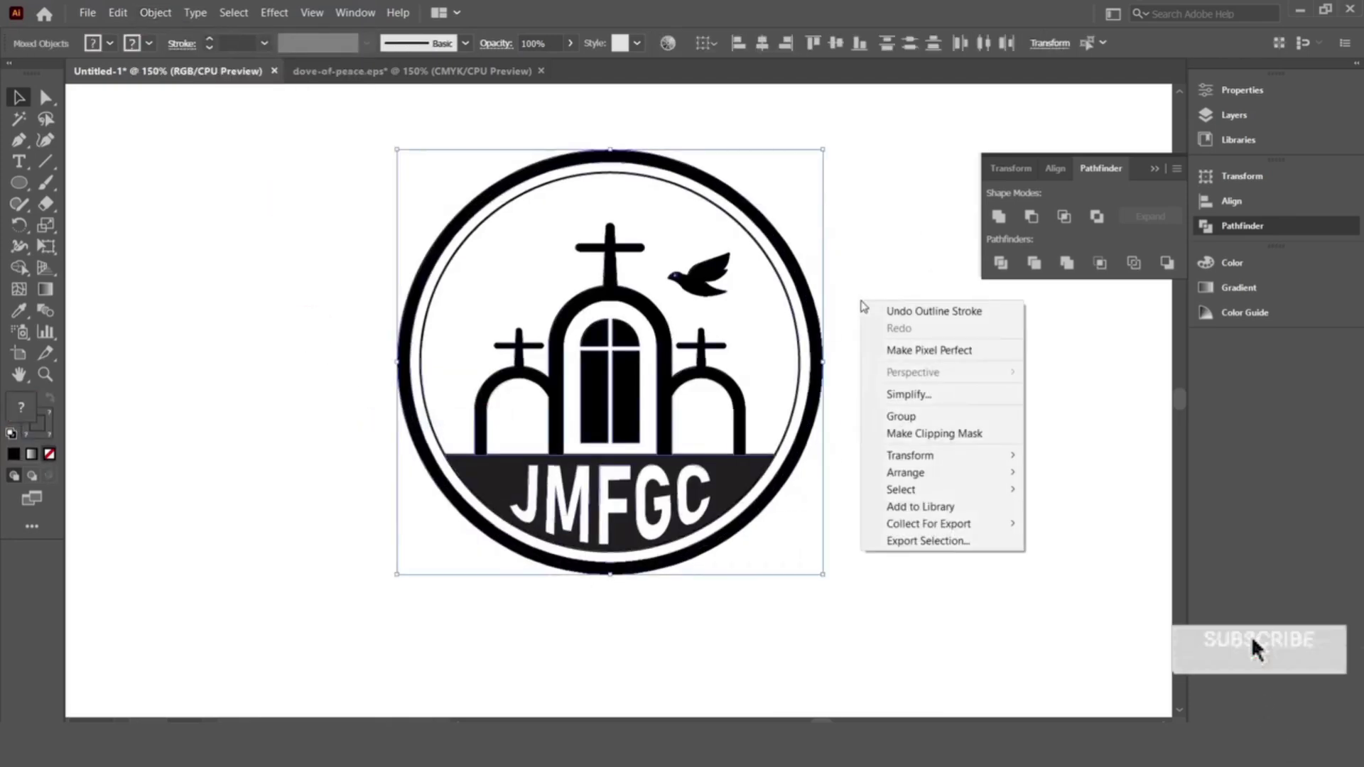
left_click(903, 421)
left_click(912, 490)
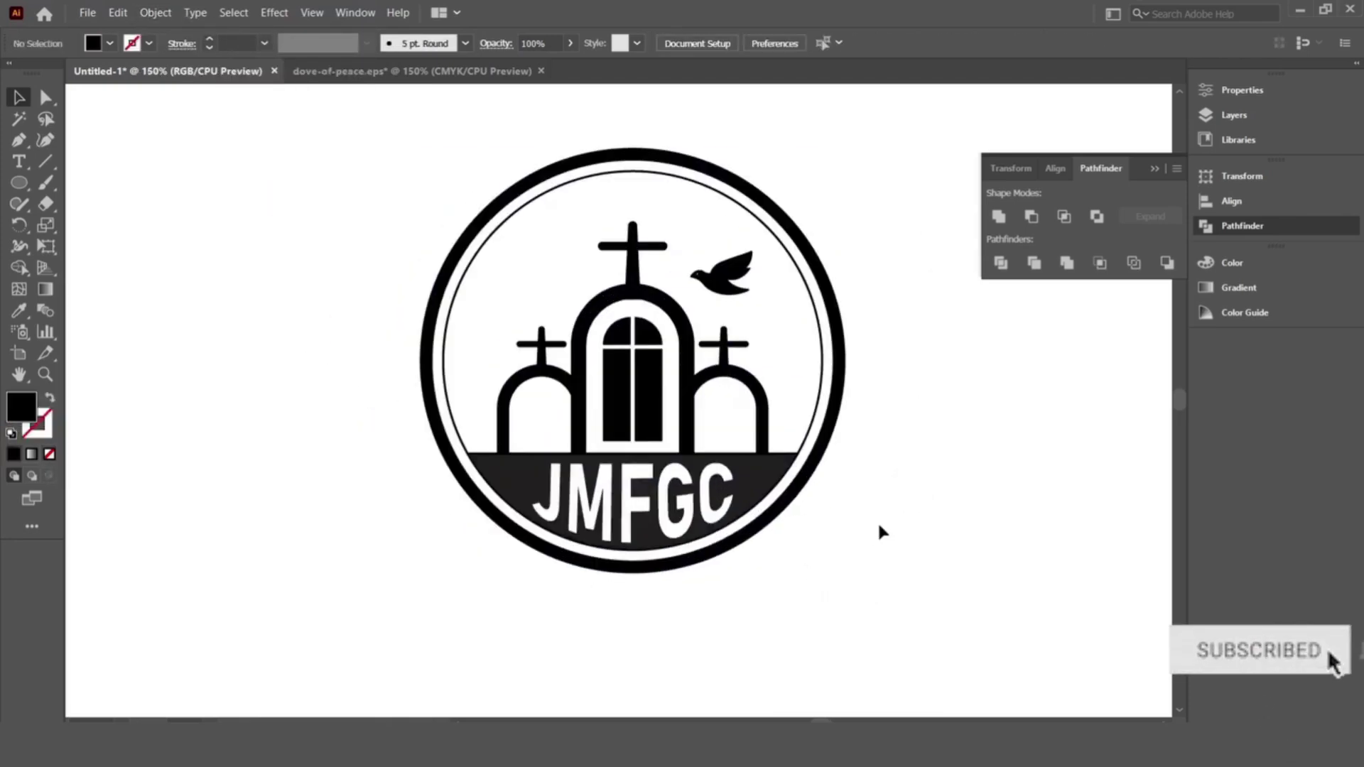